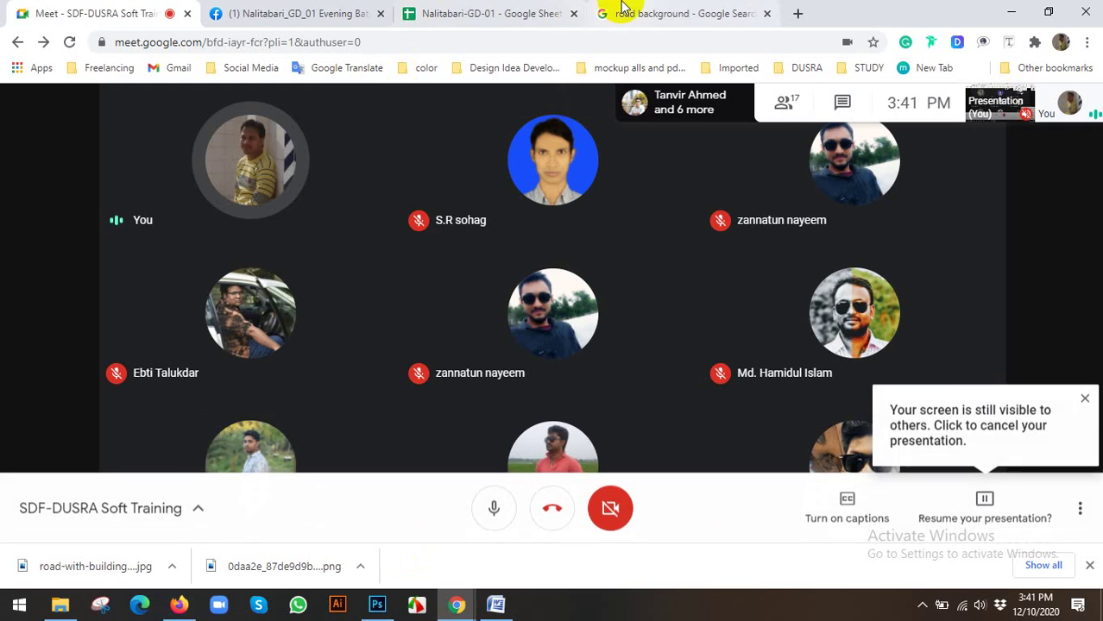
# Step: Search Google Images for "anime road background" and look through the first rows of results
pyautogui.click(608, 13)
pyautogui.moveTo(240, 108); pyautogui.dragTo(131, 107)
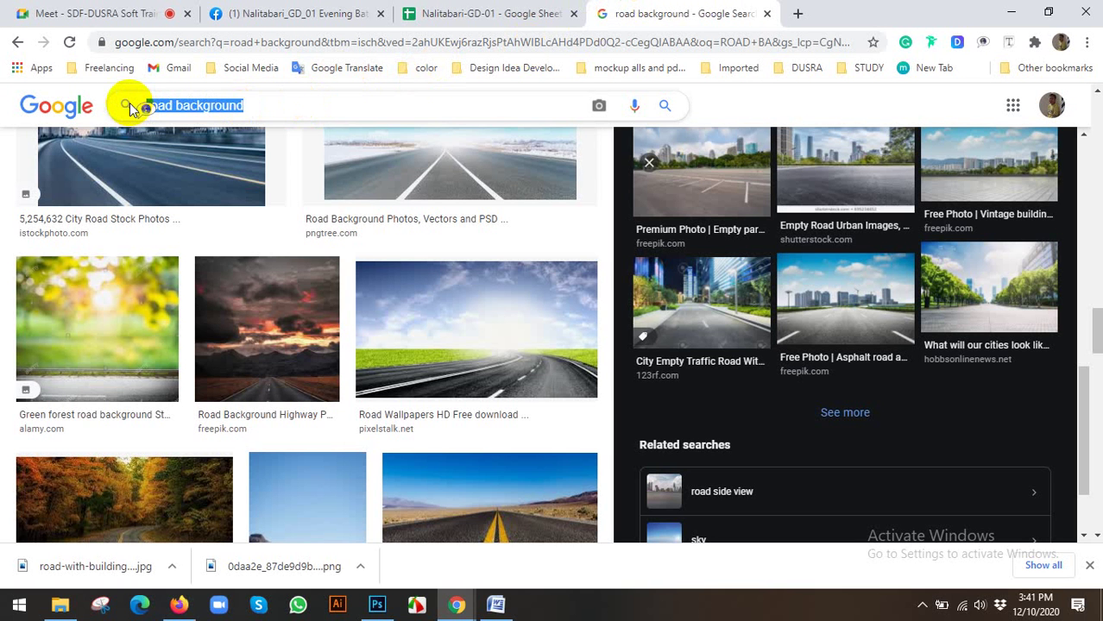
pyautogui.write('ANI')
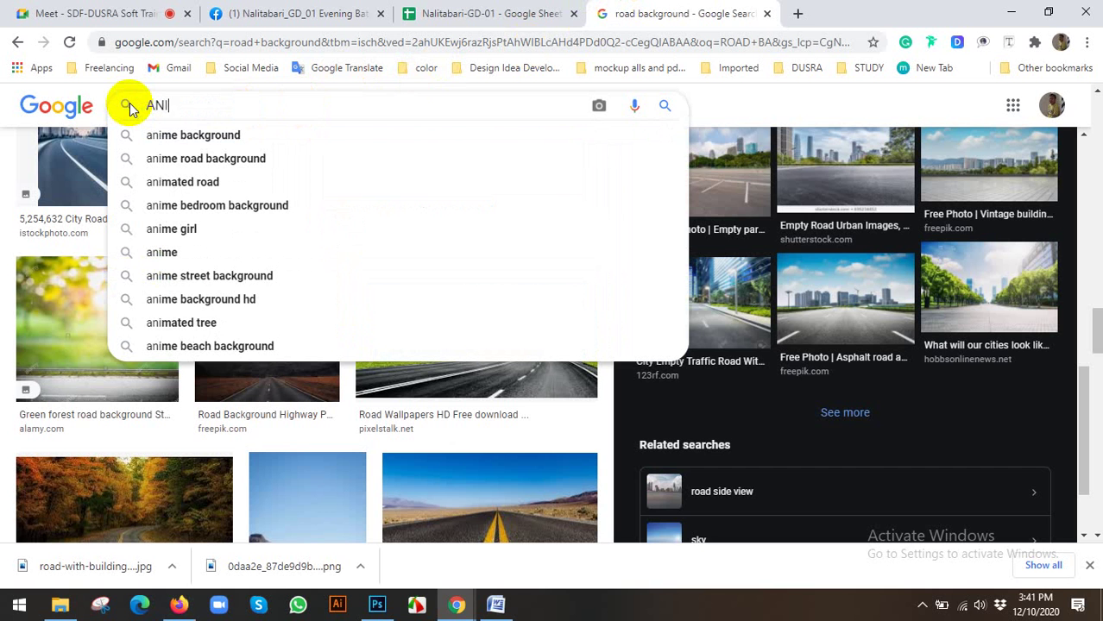
pyautogui.click(216, 158)
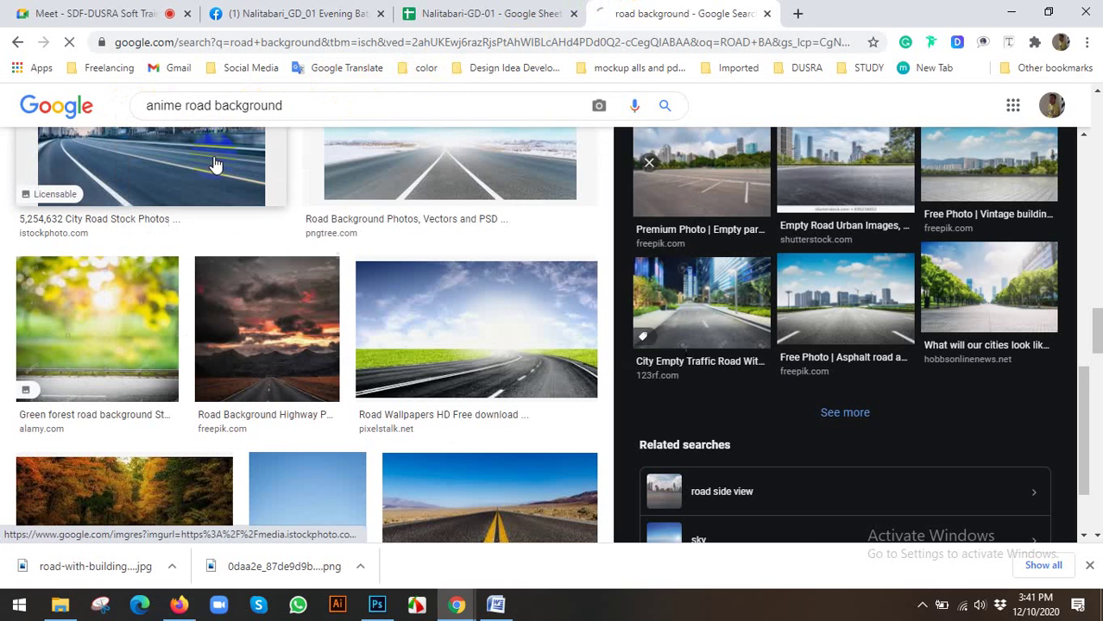
pyautogui.click(219, 158)
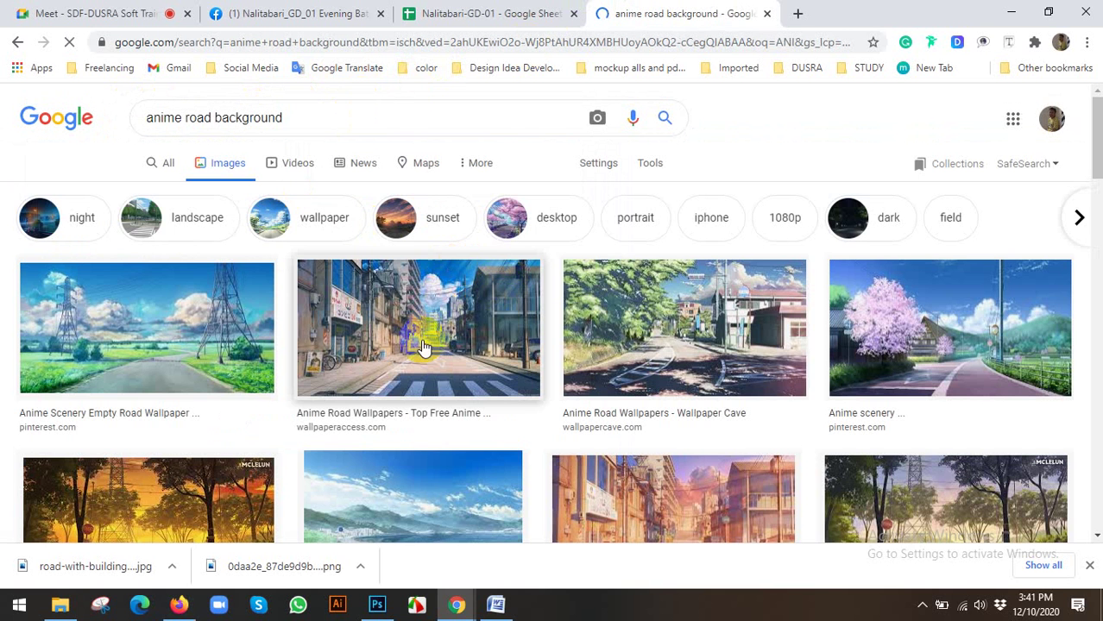
pyautogui.click(126, 7)
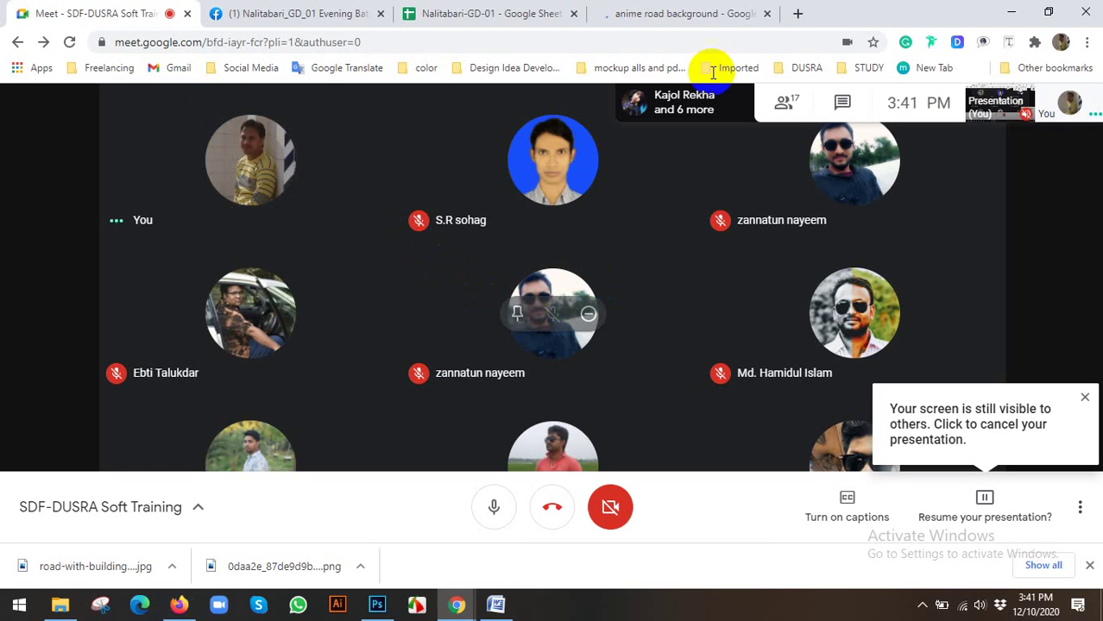
pyautogui.click(718, 7)
pyautogui.scroll(-2, 514, 354)
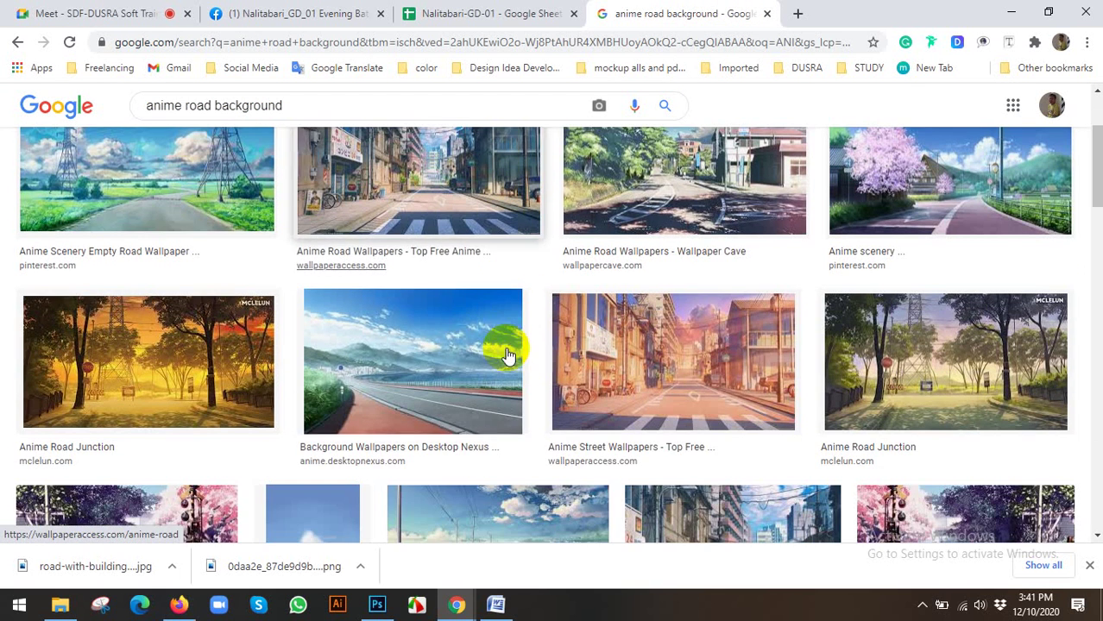
pyautogui.scroll(1, 418, 345)
pyautogui.scroll(-2, 386, 312)
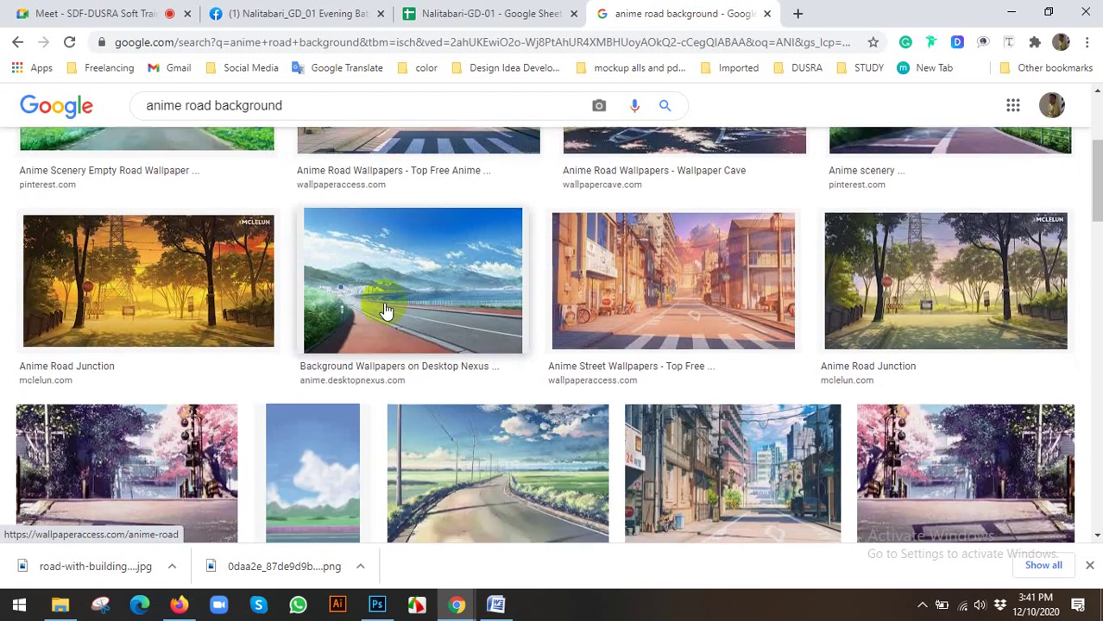
pyautogui.scroll(3, 386, 312)
# Step: Search the images for "animation couple pic" instead and skim the results
pyautogui.moveTo(184, 121); pyautogui.dragTo(409, 121)
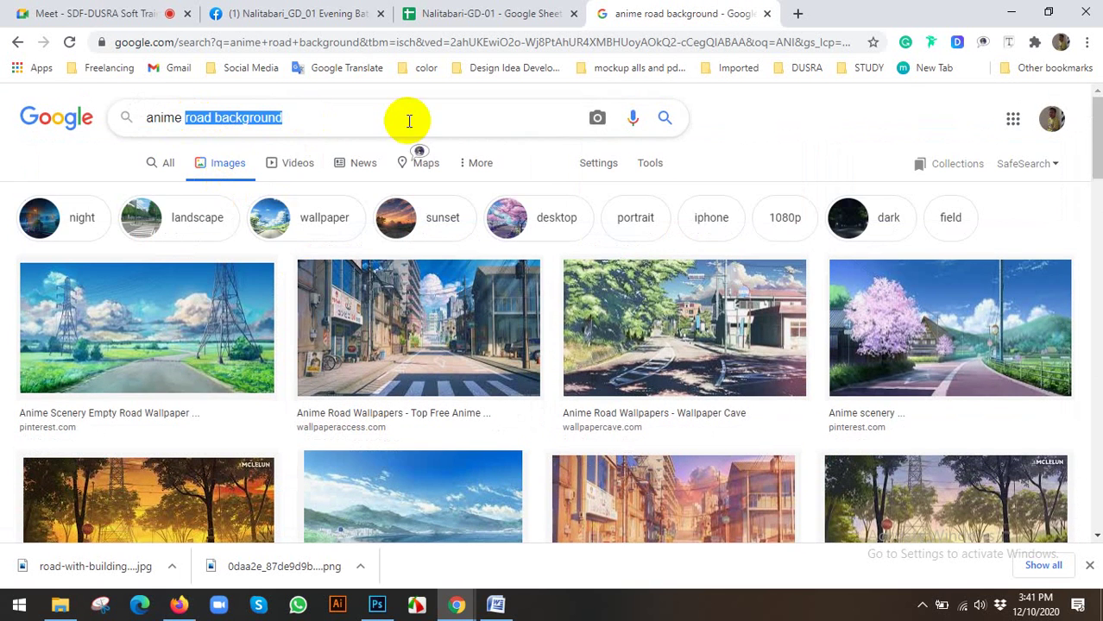
pyautogui.press('BackSpace')
pyautogui.press('BackSpace')
pyautogui.press('BackSpace')
pyautogui.press('BackSpace')
pyautogui.press('BackSpace')
pyautogui.press('BackSpace')
pyautogui.press('BackSpace')
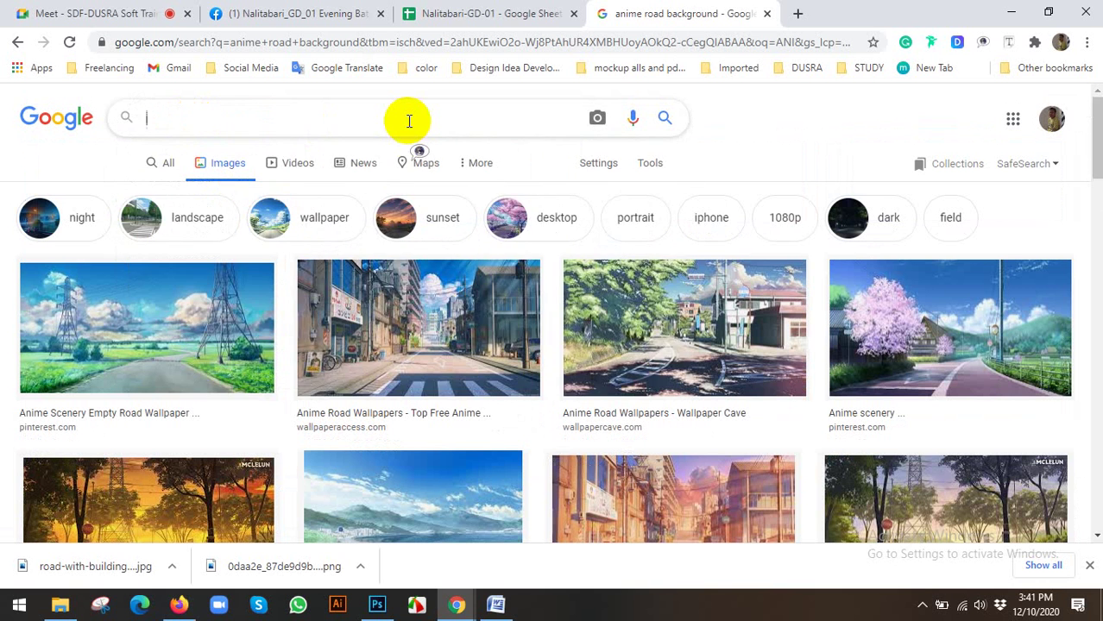
pyautogui.write('ANIMATION C')
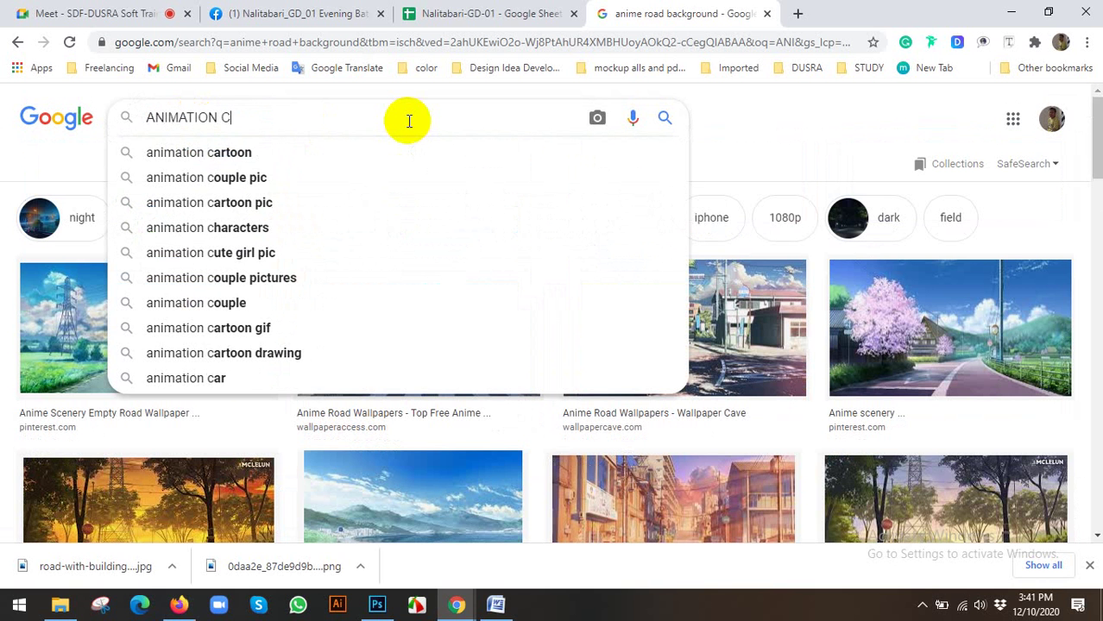
pyautogui.press('Down')
pyautogui.press('Down')
pyautogui.press('Return')
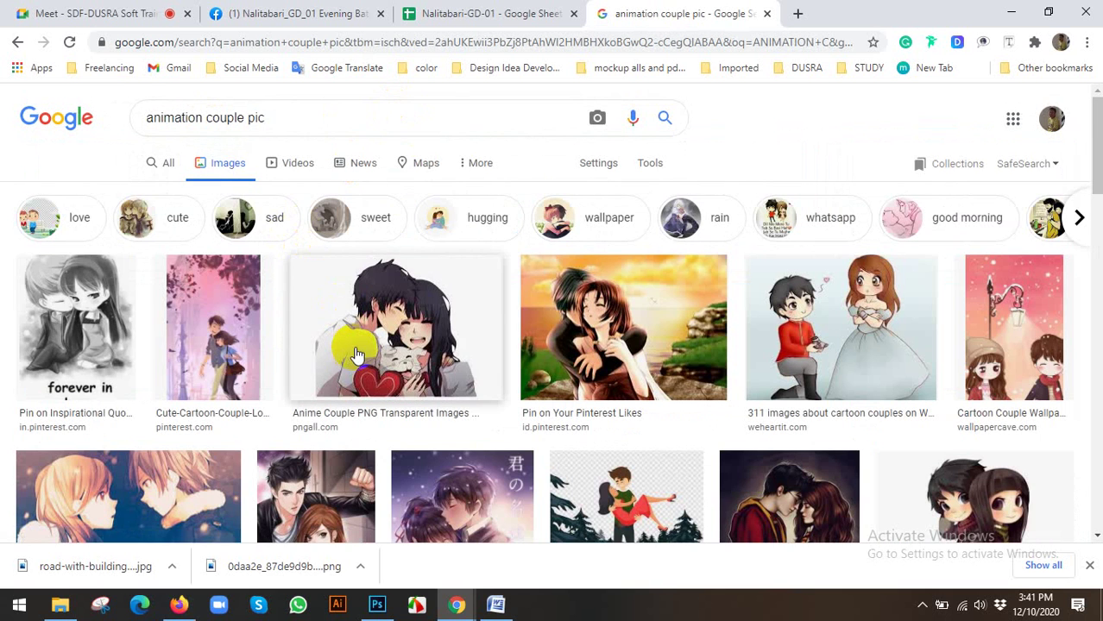
pyautogui.scroll(-5, 356, 355)
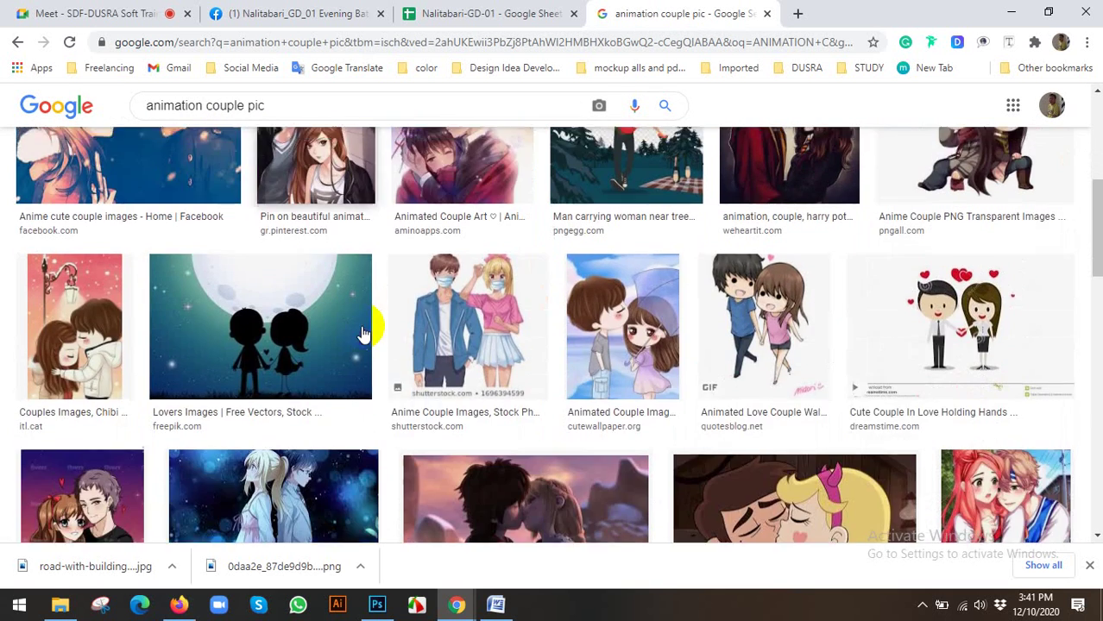
pyautogui.scroll(5, 363, 326)
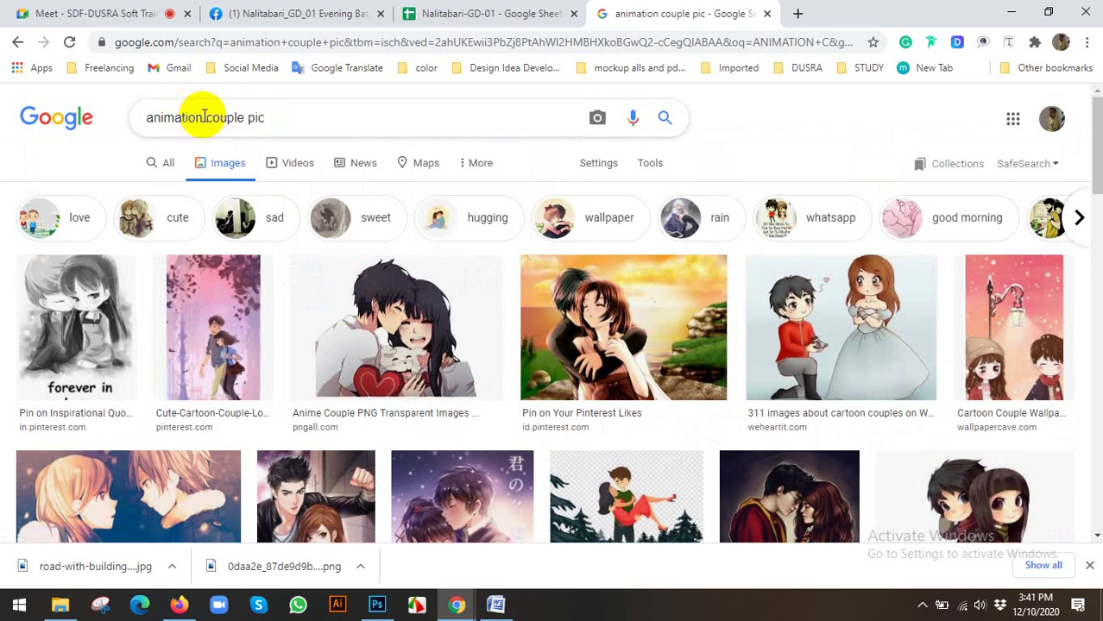
# Step: Change the image search to "animation characters" and dismiss the list of downloaded files
pyautogui.moveTo(207, 117); pyautogui.dragTo(352, 122)
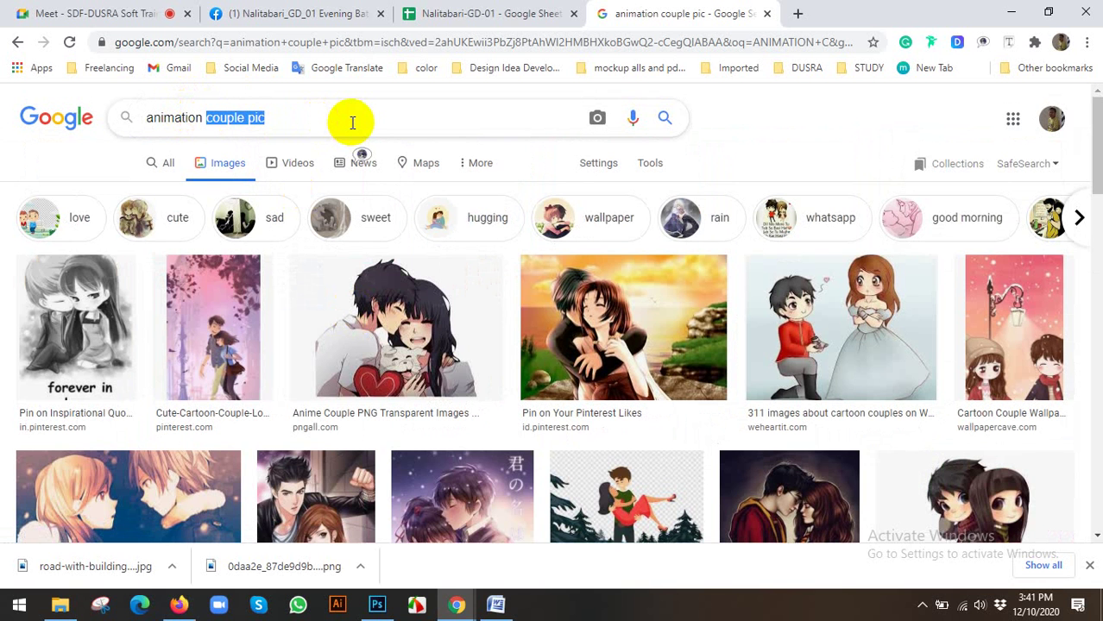
pyautogui.write('char')
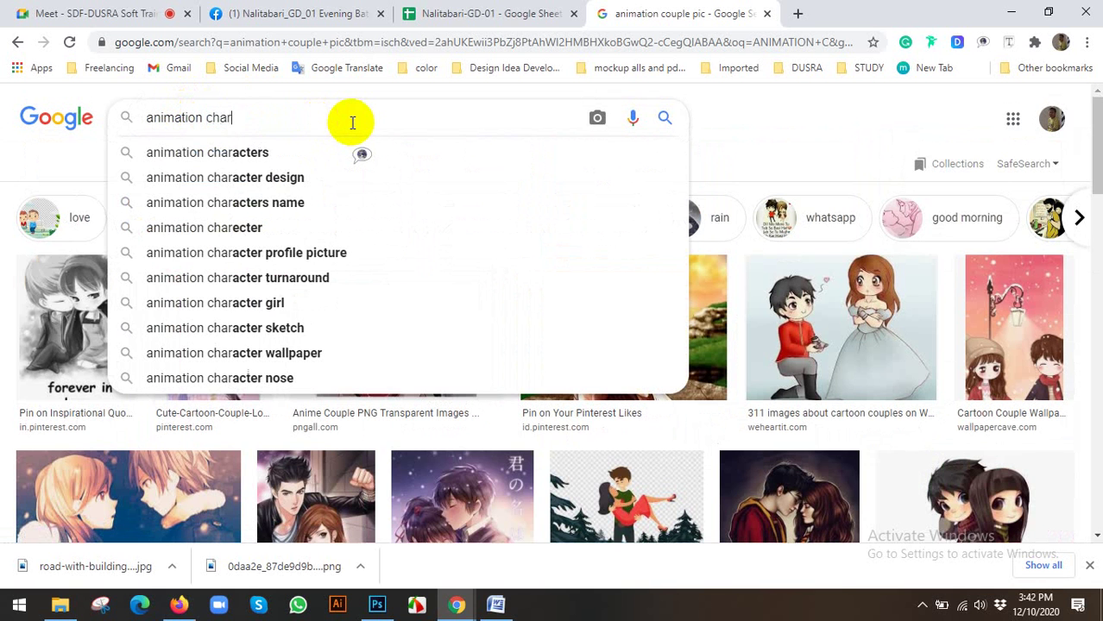
pyautogui.write('acters')
pyautogui.press('Return')
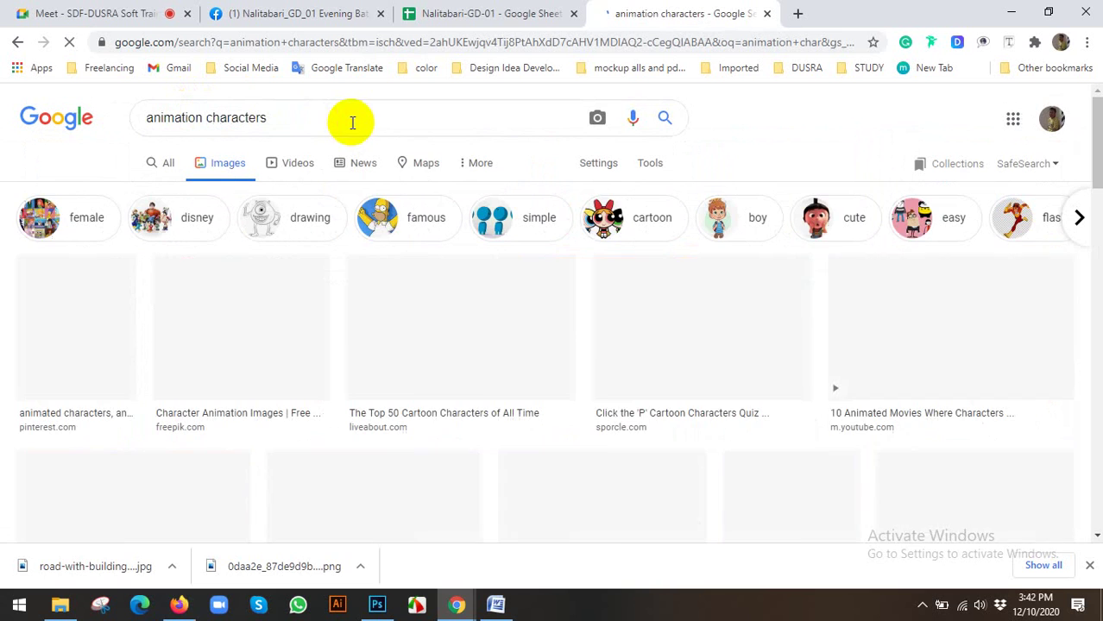
pyautogui.click(1089, 565)
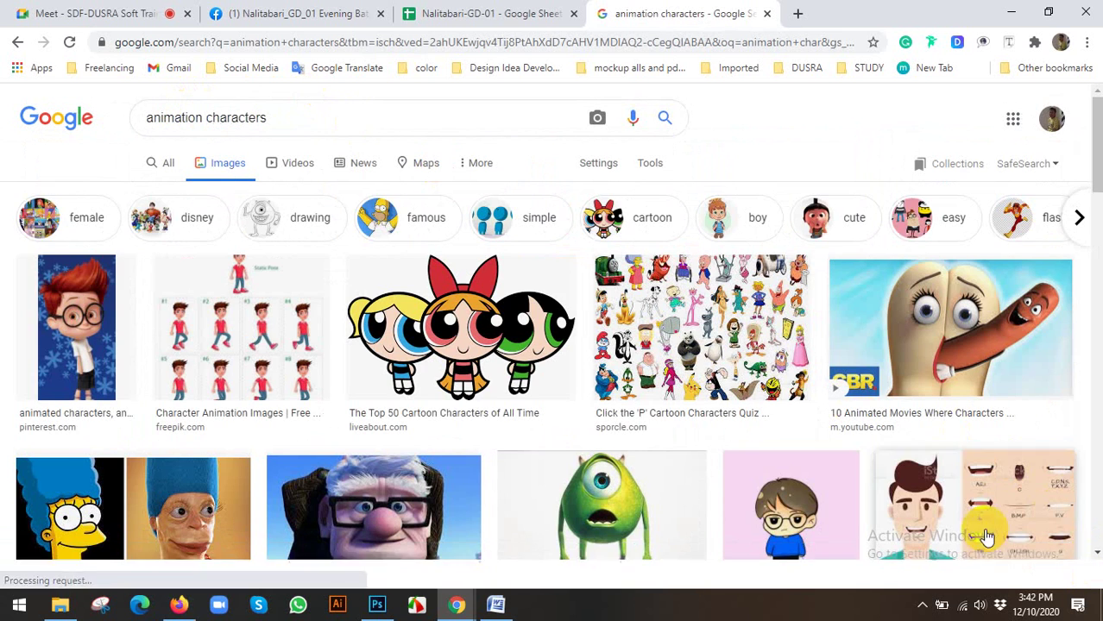
# Step: Examine the "animation characters" image results for a suitable cartoon character example
pyautogui.scroll(-3, 266, 392)
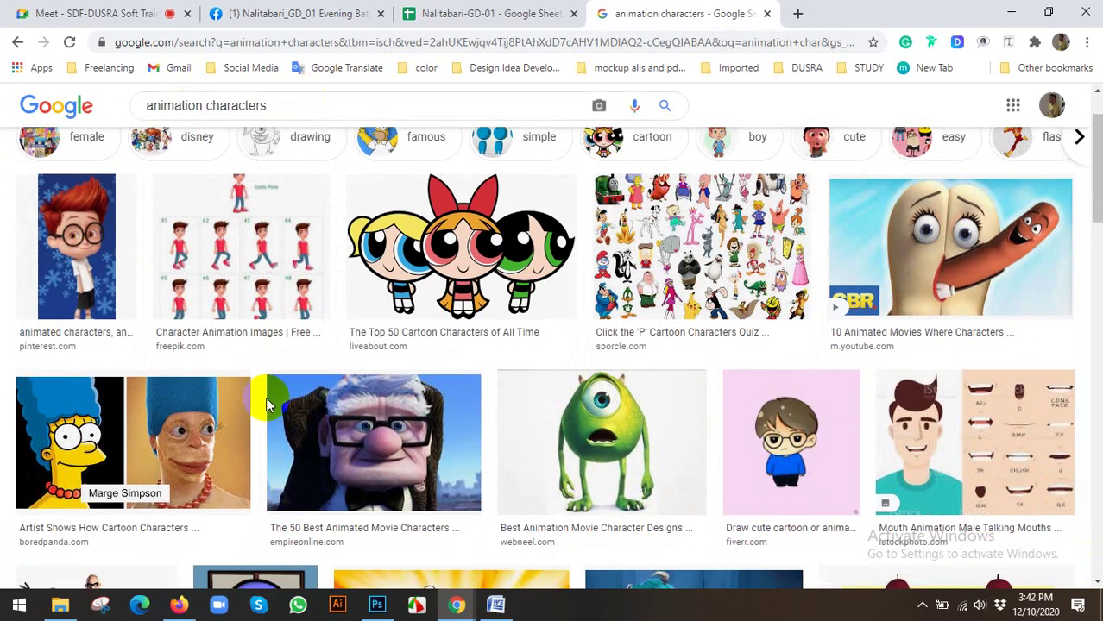
pyautogui.scroll(-8, 270, 375)
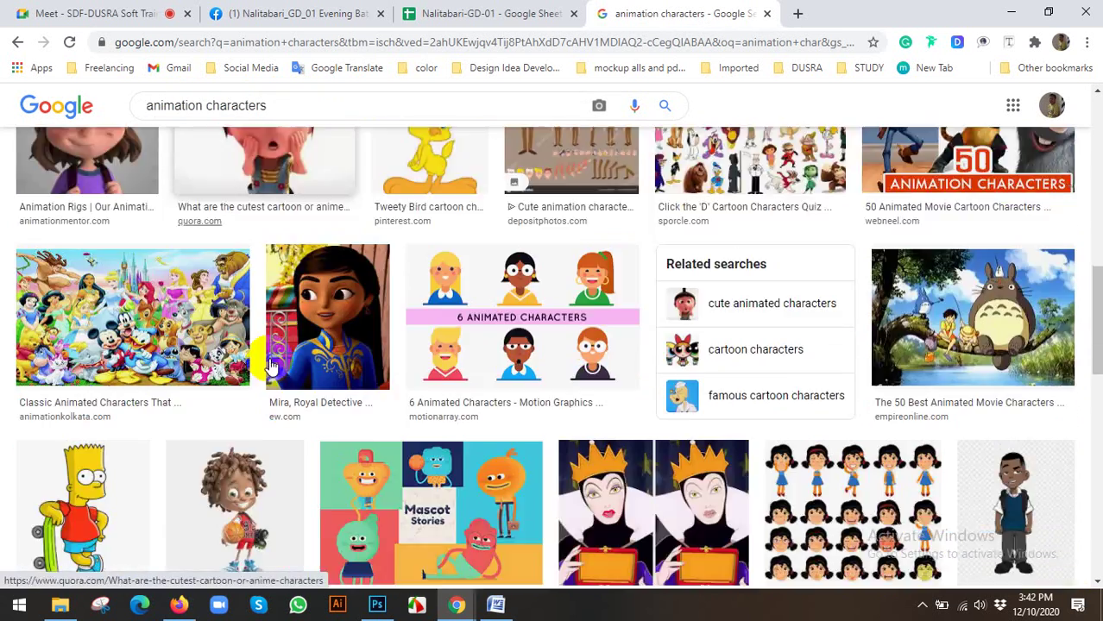
pyautogui.scroll(-2, 271, 360)
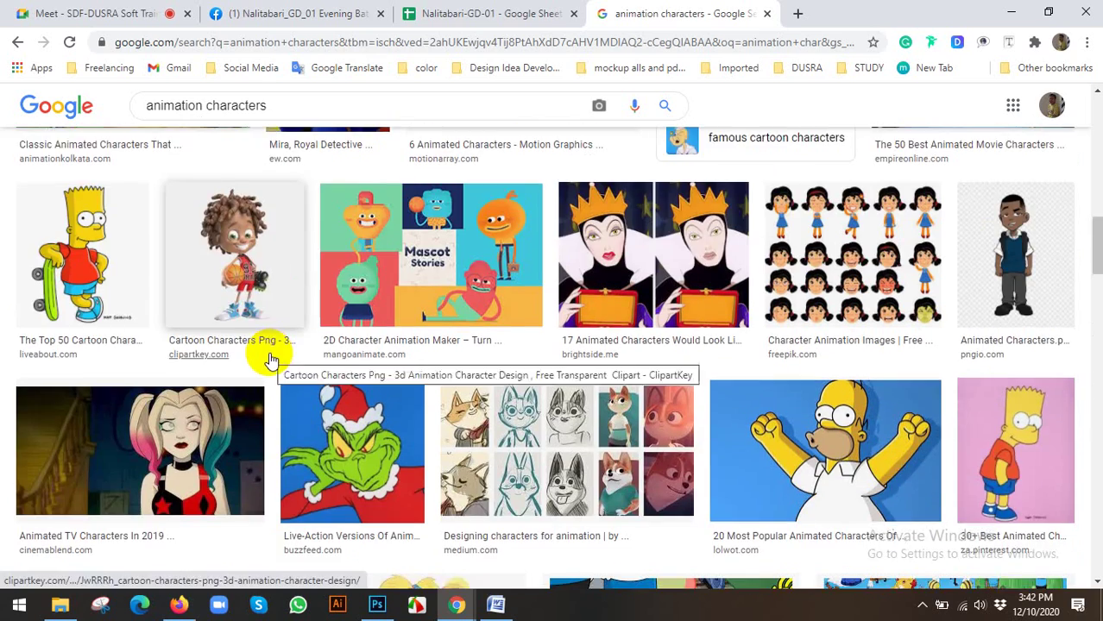
pyautogui.scroll(-3, 270, 360)
pyautogui.scroll(-2, 270, 361)
pyautogui.scroll(-4, 270, 360)
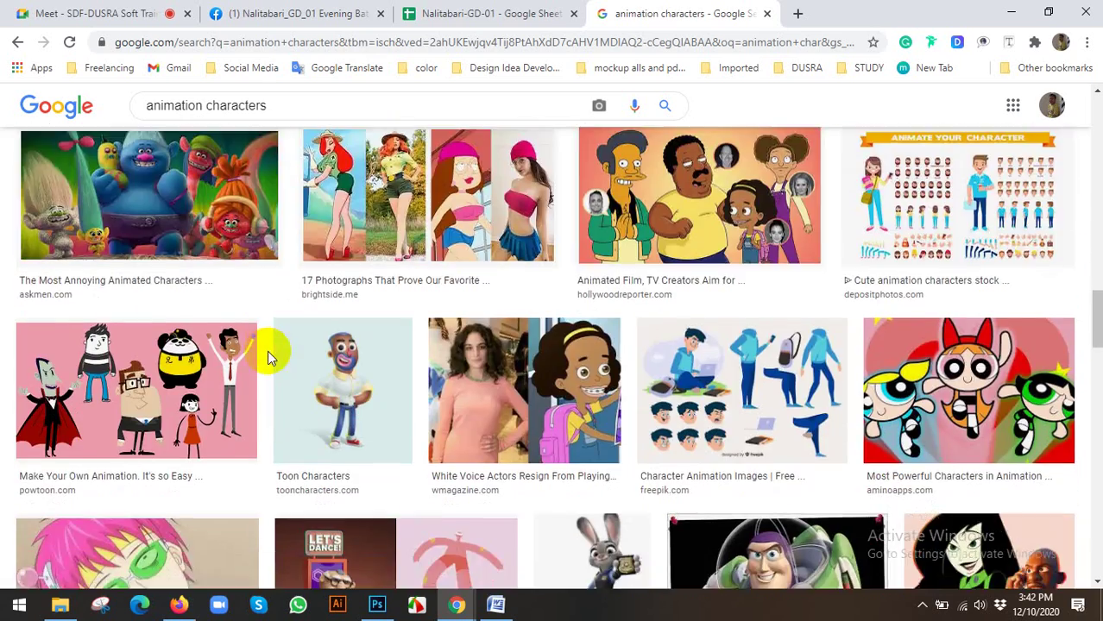
pyautogui.scroll(12, 267, 350)
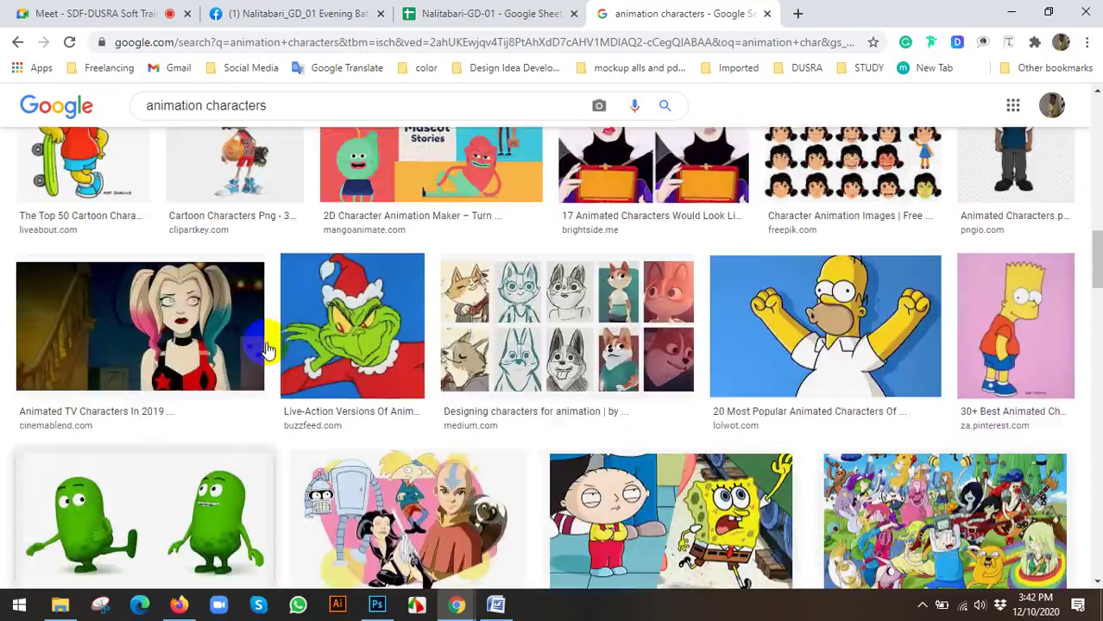
pyautogui.scroll(6, 270, 345)
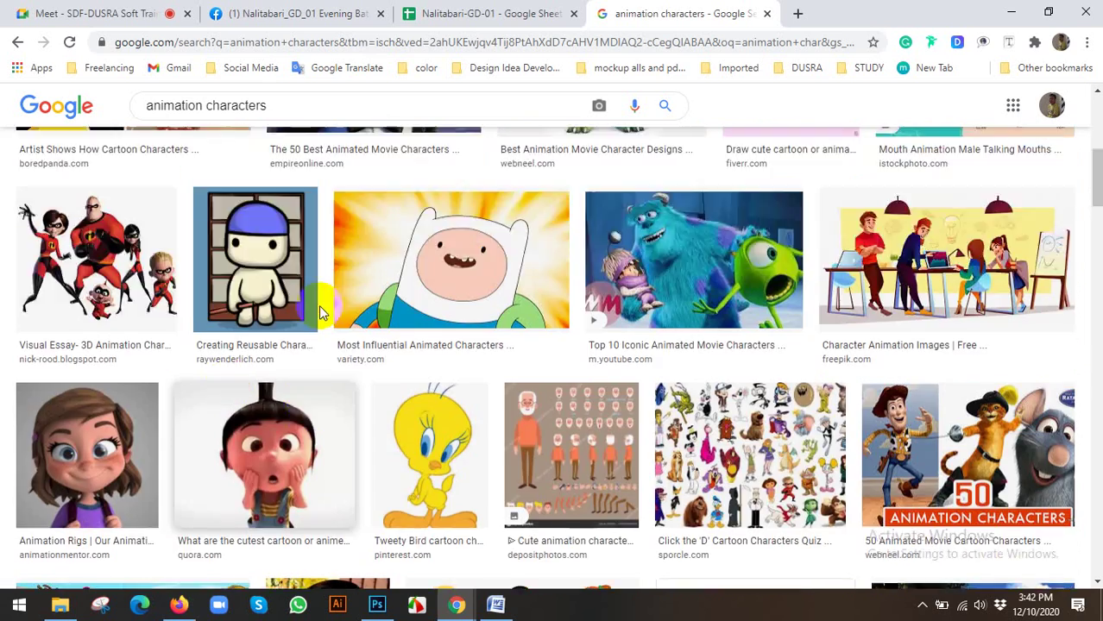
pyautogui.scroll(4, 276, 250)
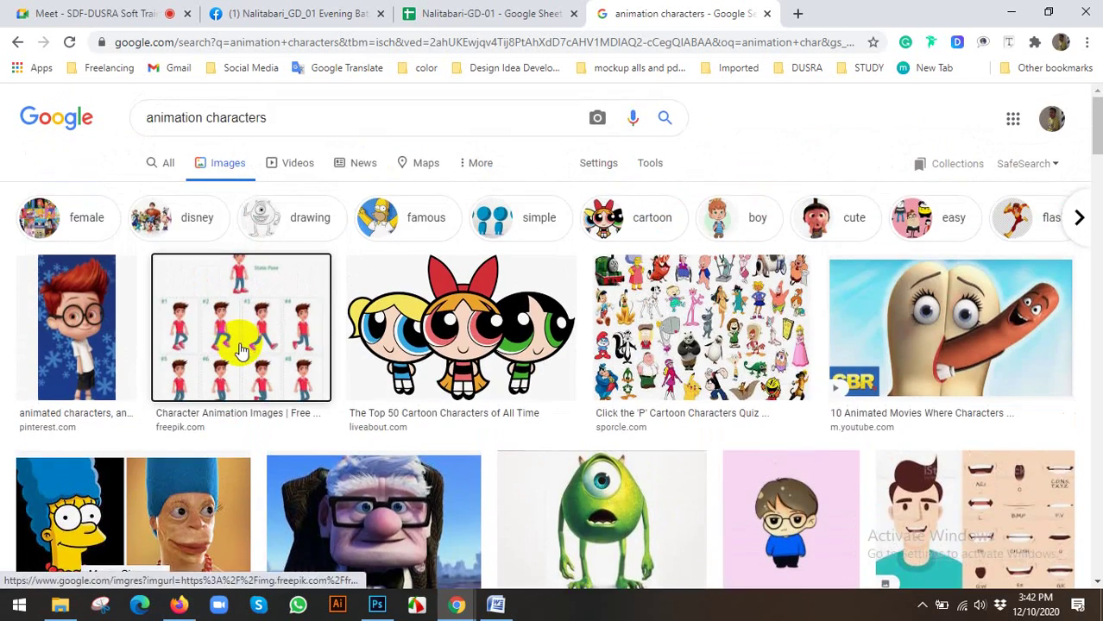
# Step: Preview the Freepik sheet of a boy's walking poses, then enlarge the related Exporters India image of him in three walking poses
pyautogui.click(233, 341)
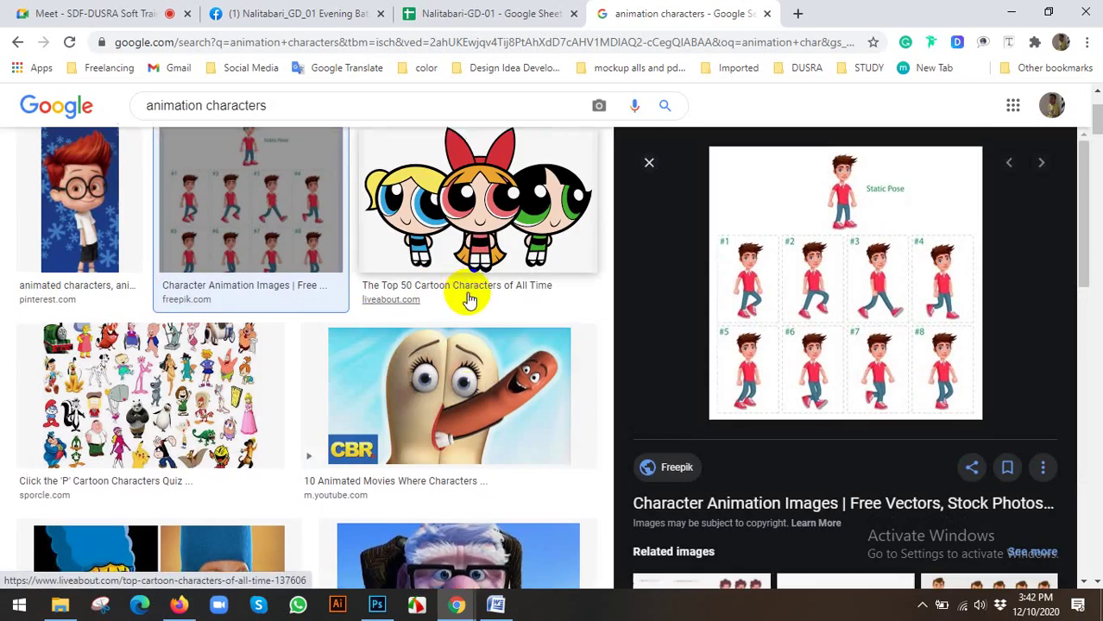
pyautogui.scroll(-3, 449, 293)
pyautogui.scroll(-8, 434, 291)
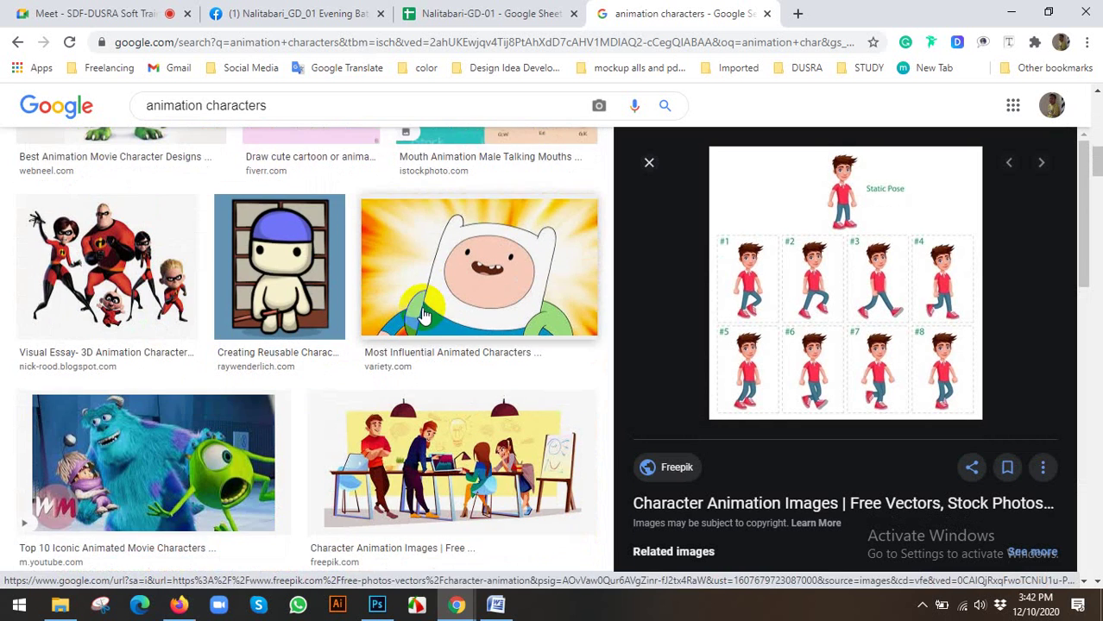
pyautogui.scroll(-4, 423, 314)
pyautogui.scroll(-10, 422, 312)
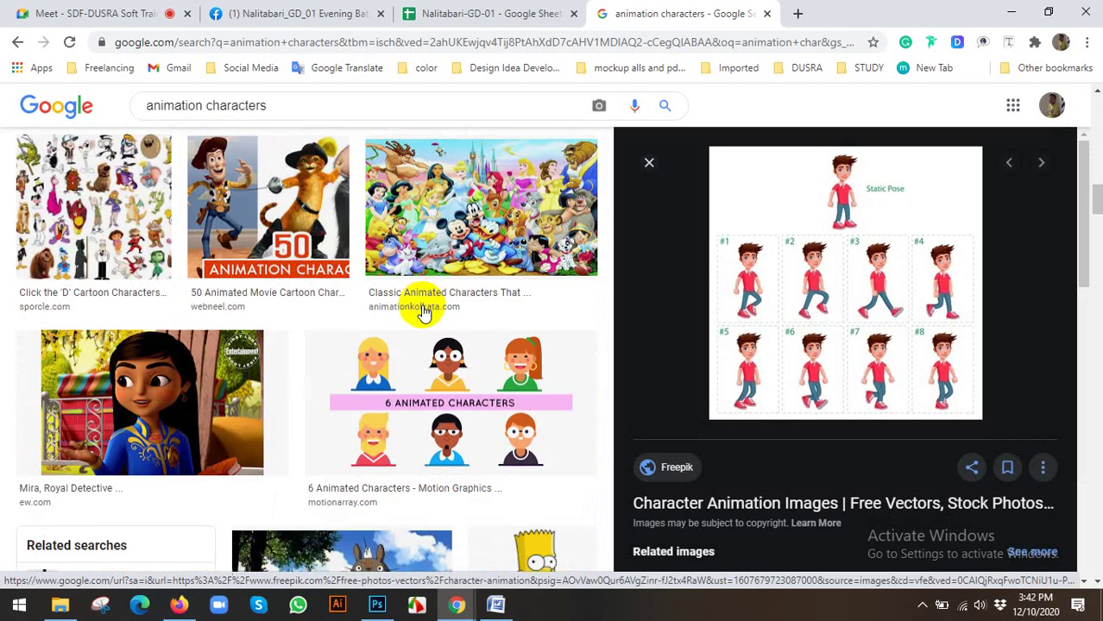
pyautogui.scroll(-3, 423, 308)
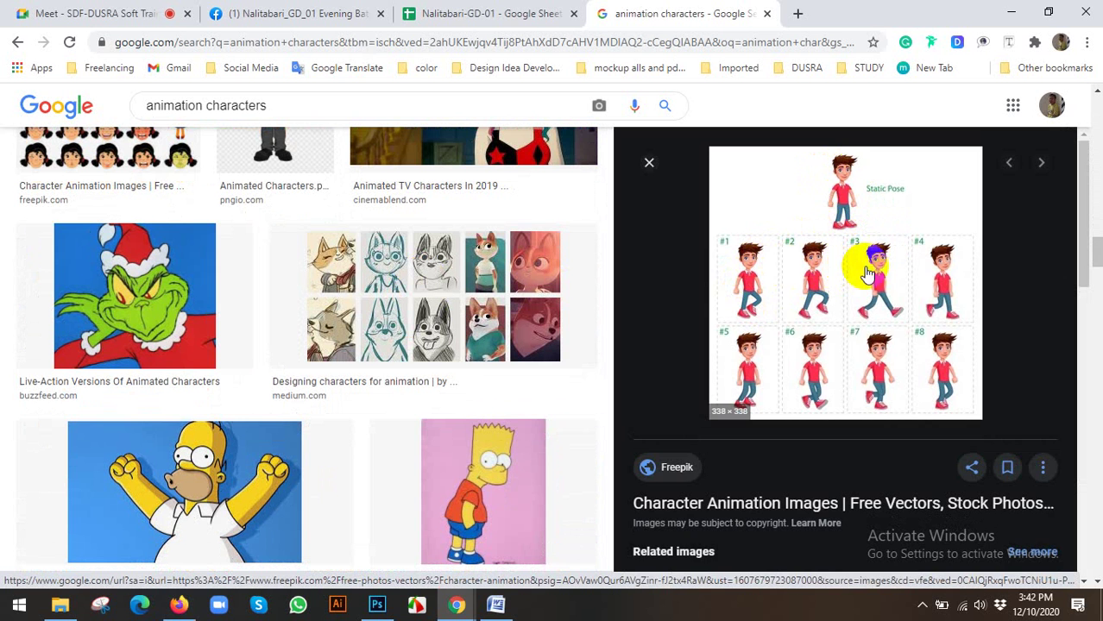
pyautogui.scroll(-4, 819, 328)
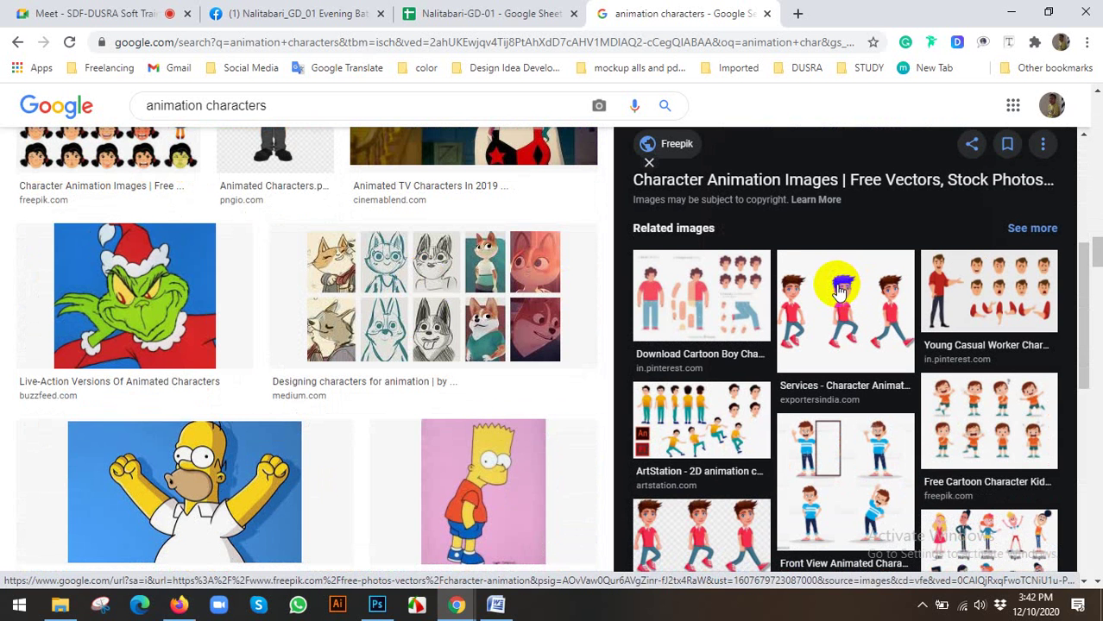
pyautogui.click(794, 312)
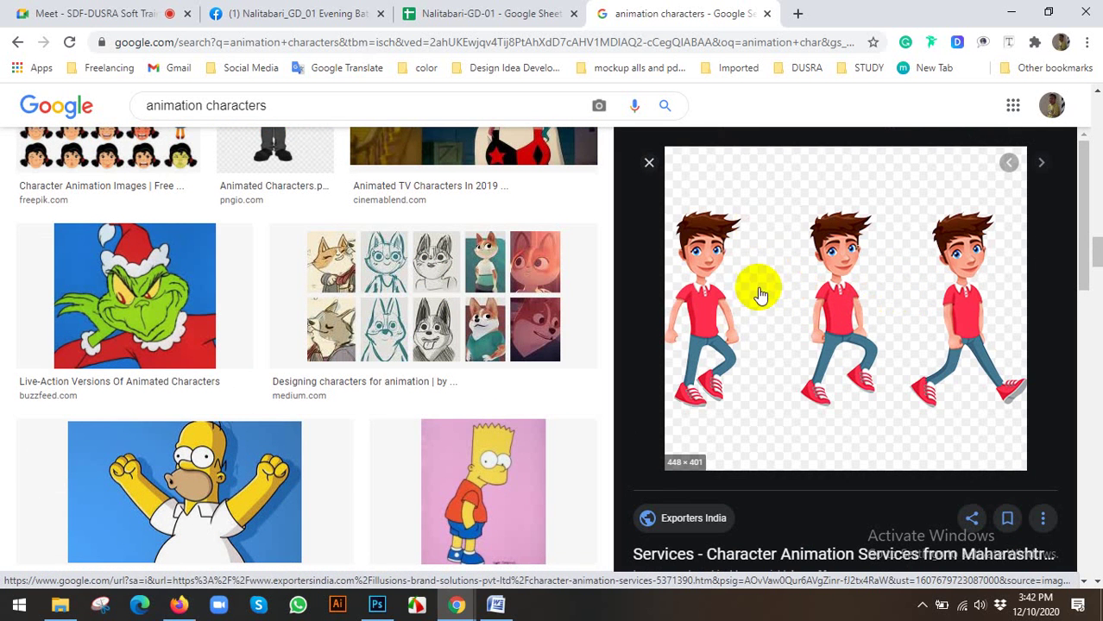
# Step: Switch to Photoshop and show the Timeline panel for the blank Untitled-2 document
pyautogui.click(377, 606)
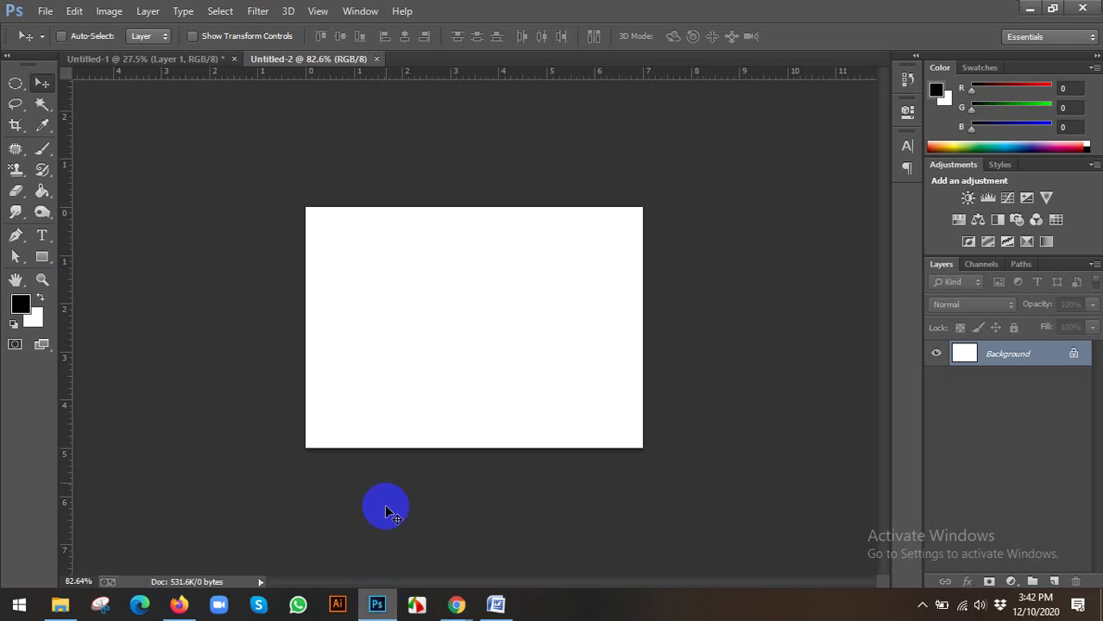
pyautogui.hotkey('ctrl', '+')
pyautogui.scroll(-1, 255, 210)
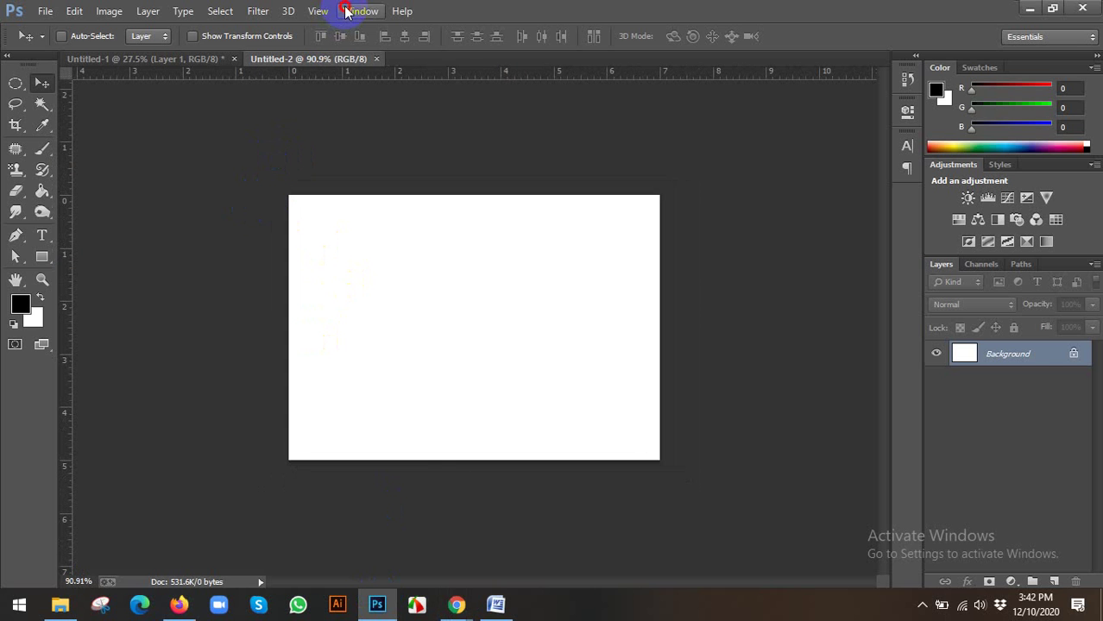
pyautogui.click(347, 11)
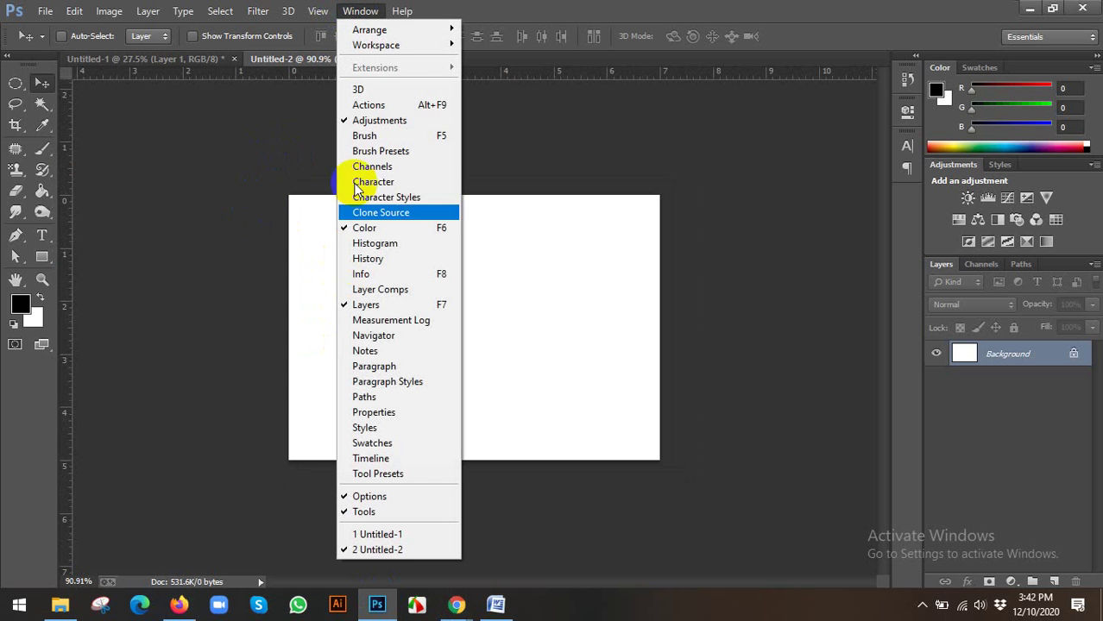
pyautogui.click(361, 460)
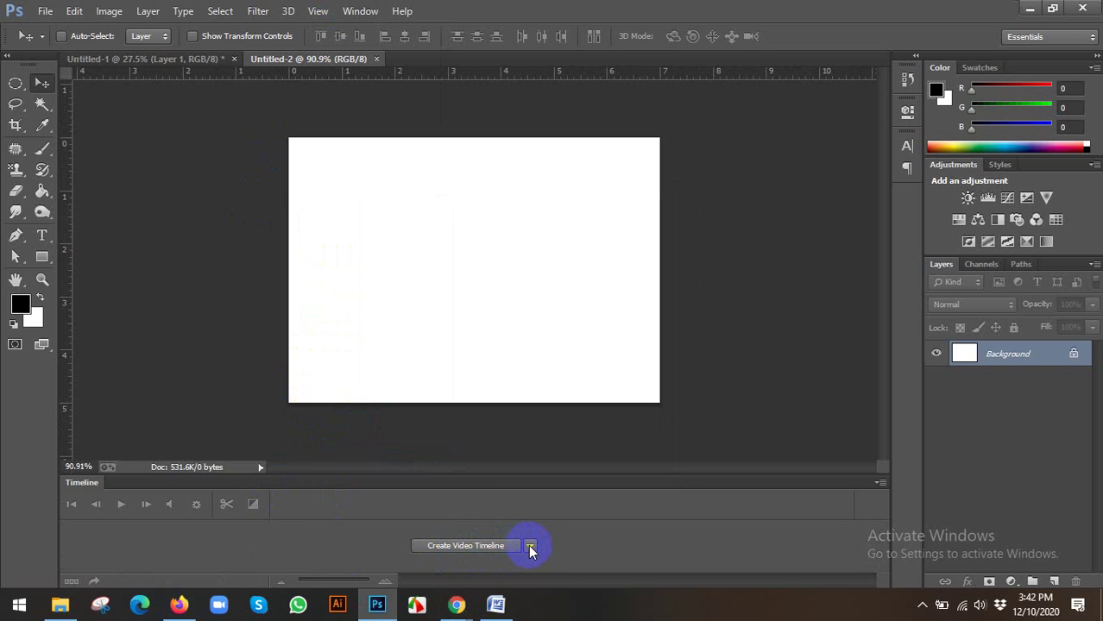
# Step: Choose the frame animation type for the timeline instead of a video timeline and create the frame animation
pyautogui.click(530, 545)
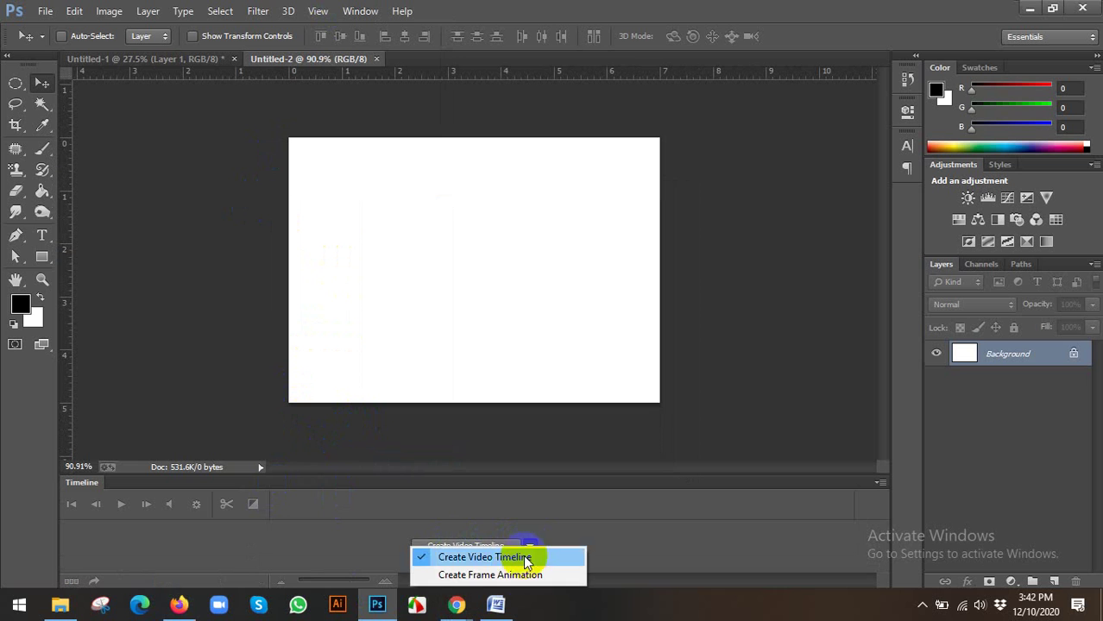
pyautogui.click(571, 529)
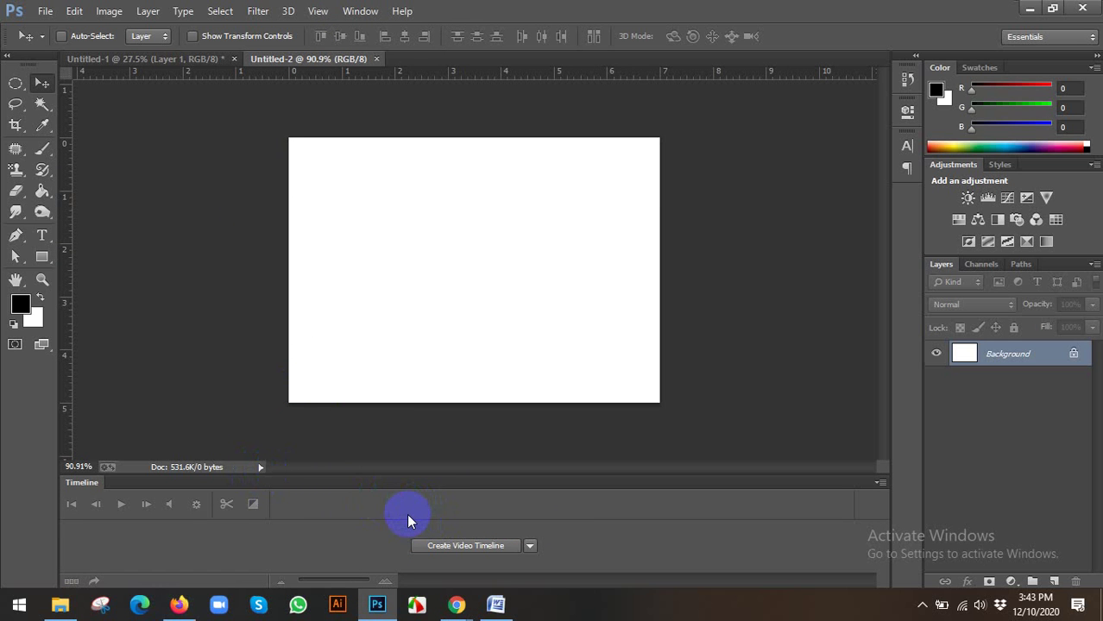
pyautogui.click(529, 546)
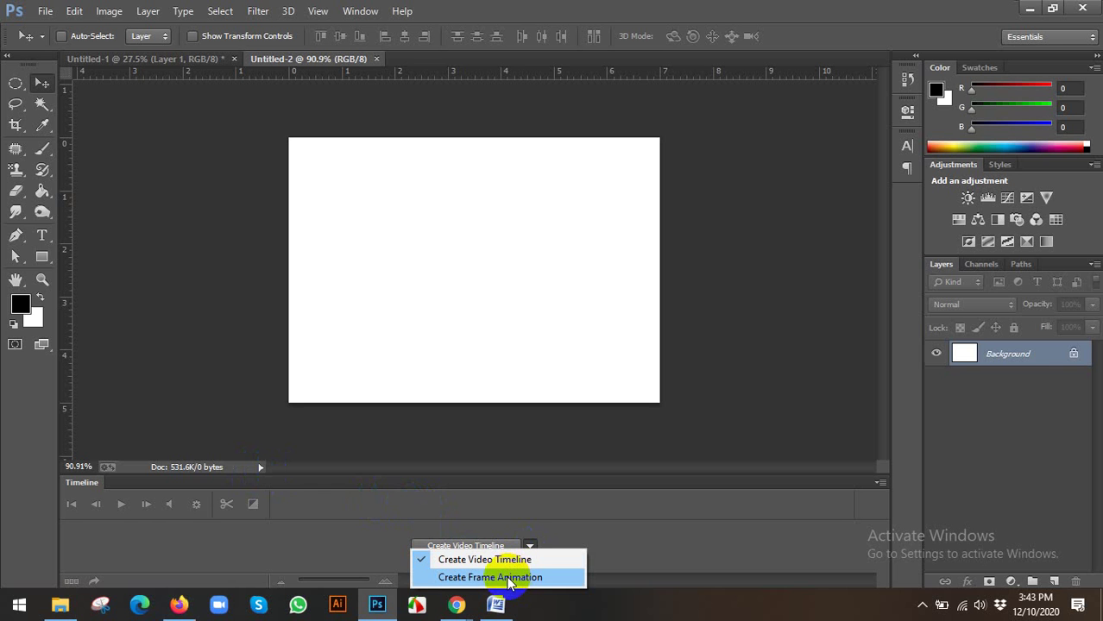
pyautogui.click(509, 578)
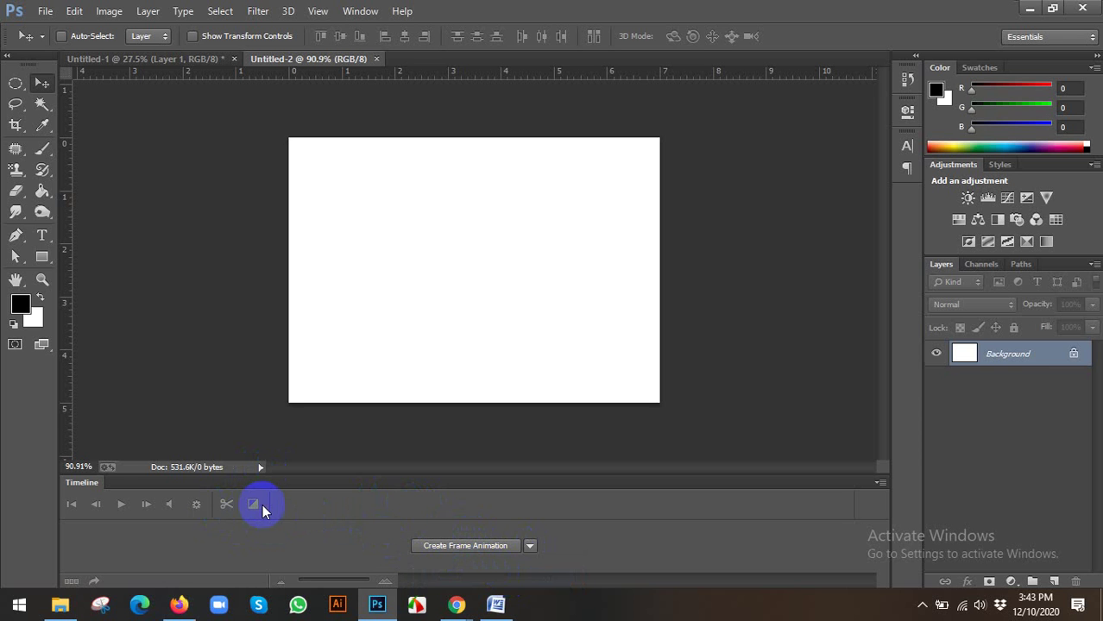
pyautogui.click(437, 547)
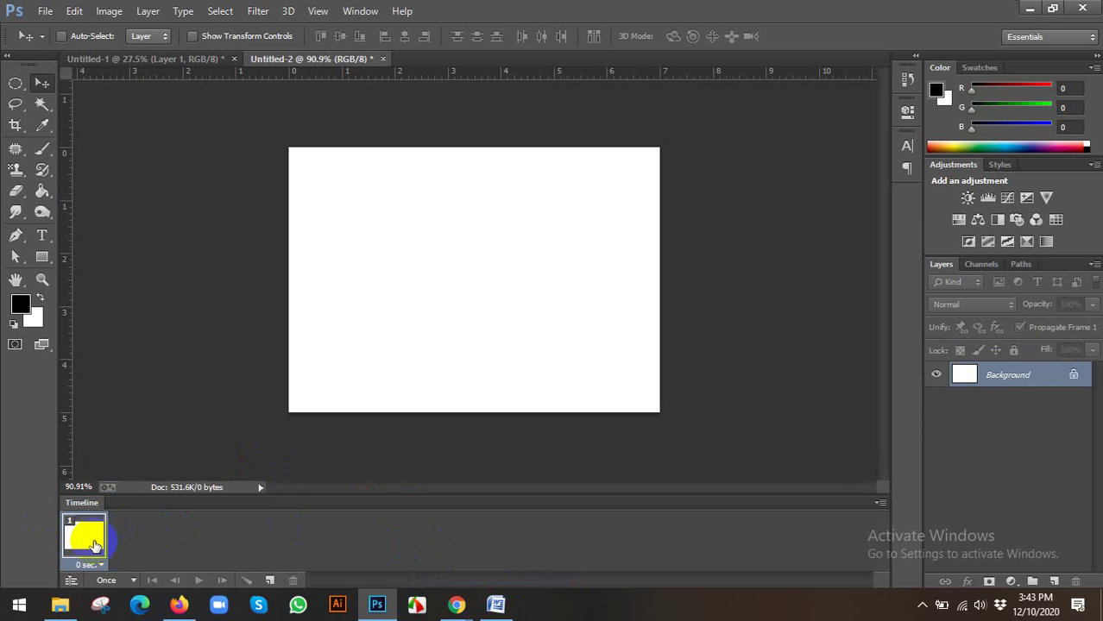
# Step: Draw a black-filled circle about 85 px in diameter with the Ellipse tool near the canvas's left side
pyautogui.click(98, 286)
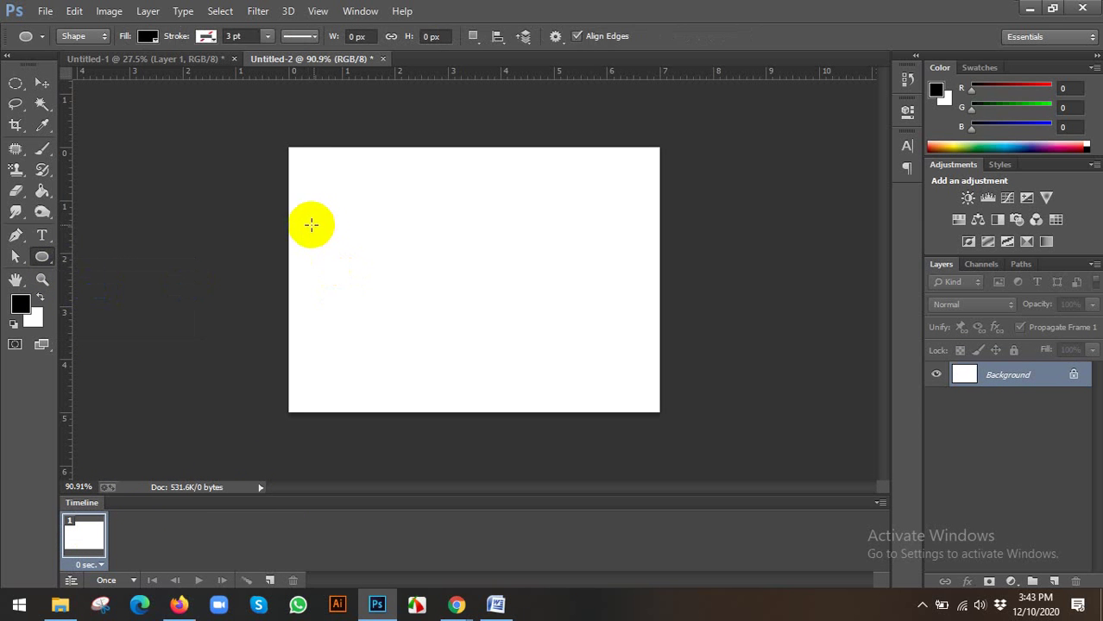
pyautogui.moveTo(319, 226); pyautogui.dragTo(379, 293)
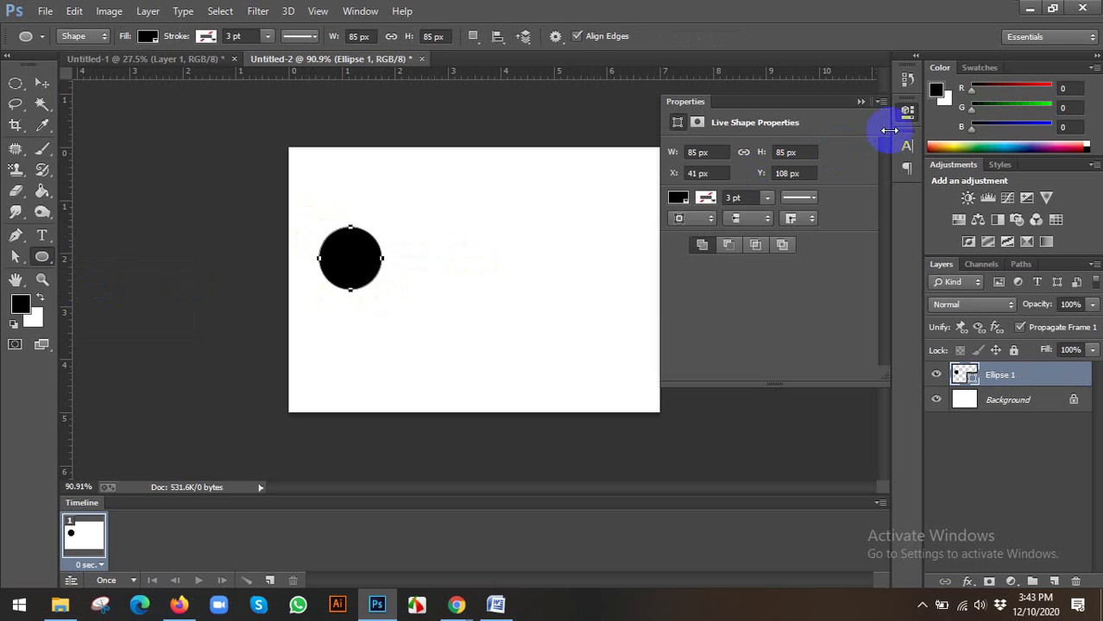
pyautogui.click(907, 112)
pyautogui.click(41, 83)
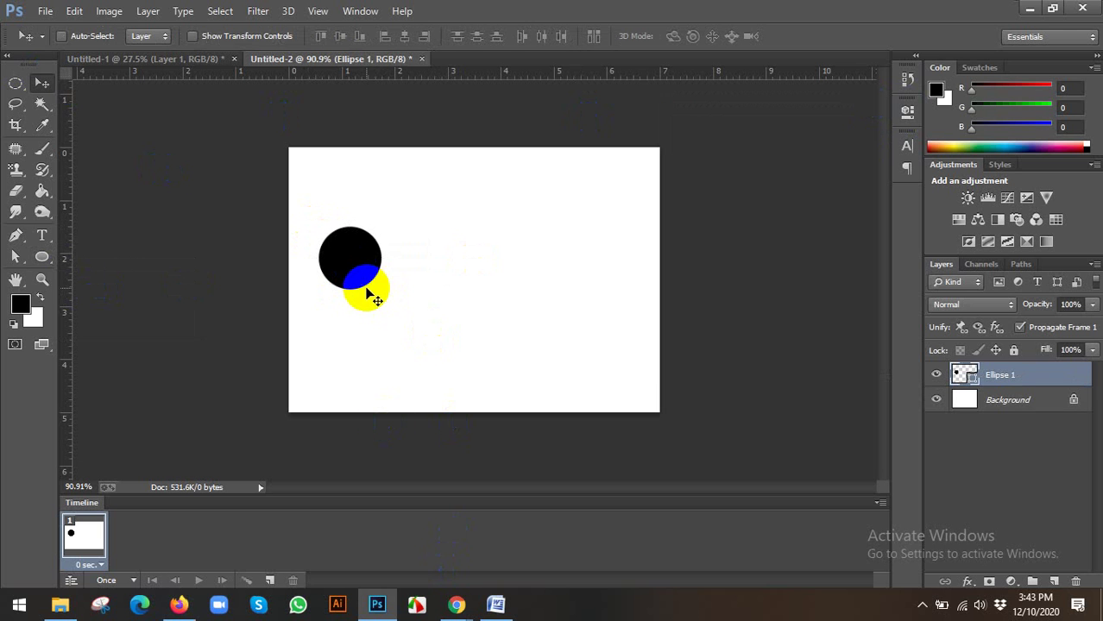
# Step: Move the circle flush against the canvas's left edge and duplicate the first animation frame
pyautogui.hotkey('ctrl', '+')
pyautogui.hotkey('ctrl', '-')
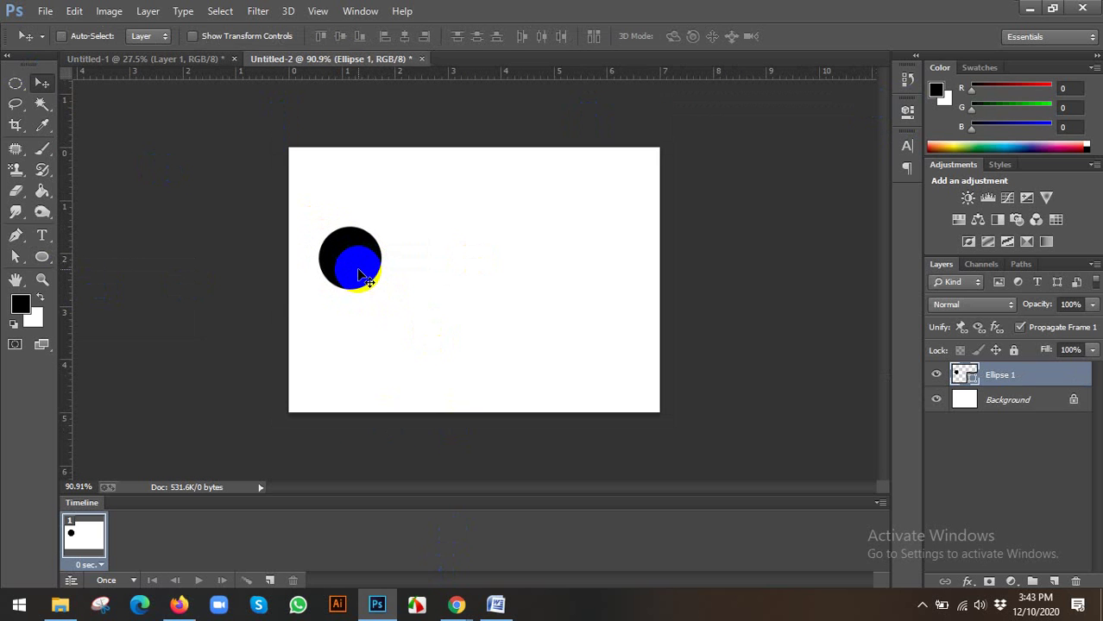
pyautogui.moveTo(358, 270)
pyautogui.mouseDown()
pyautogui.moveTo(271, 305)
pyautogui.moveTo(353, 258)
pyautogui.mouseUp()
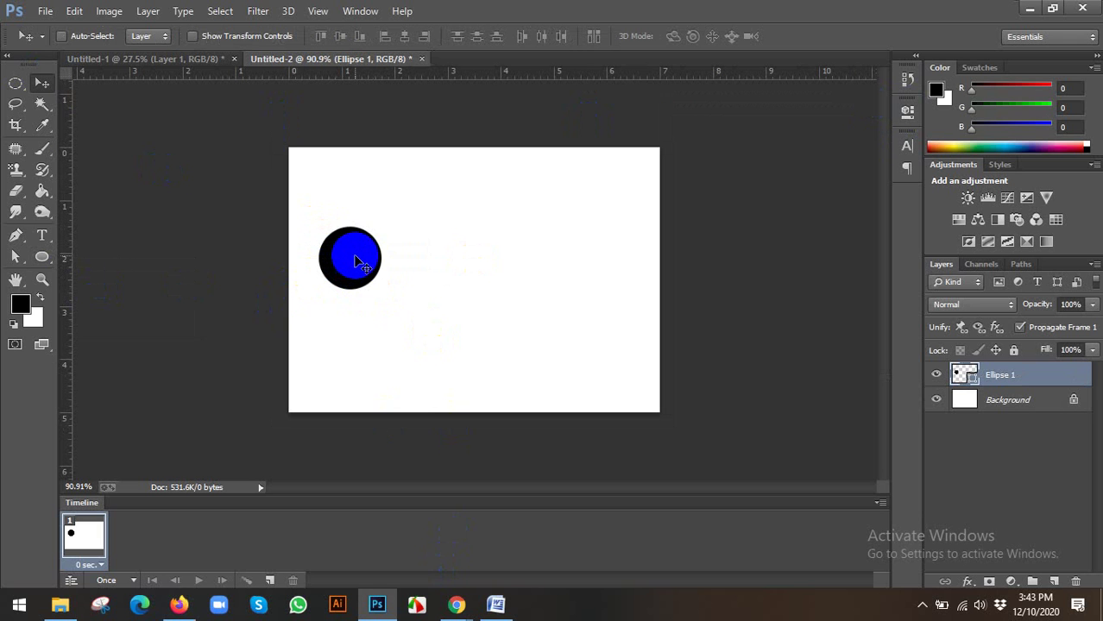
pyautogui.moveTo(354, 259); pyautogui.dragTo(342, 259)
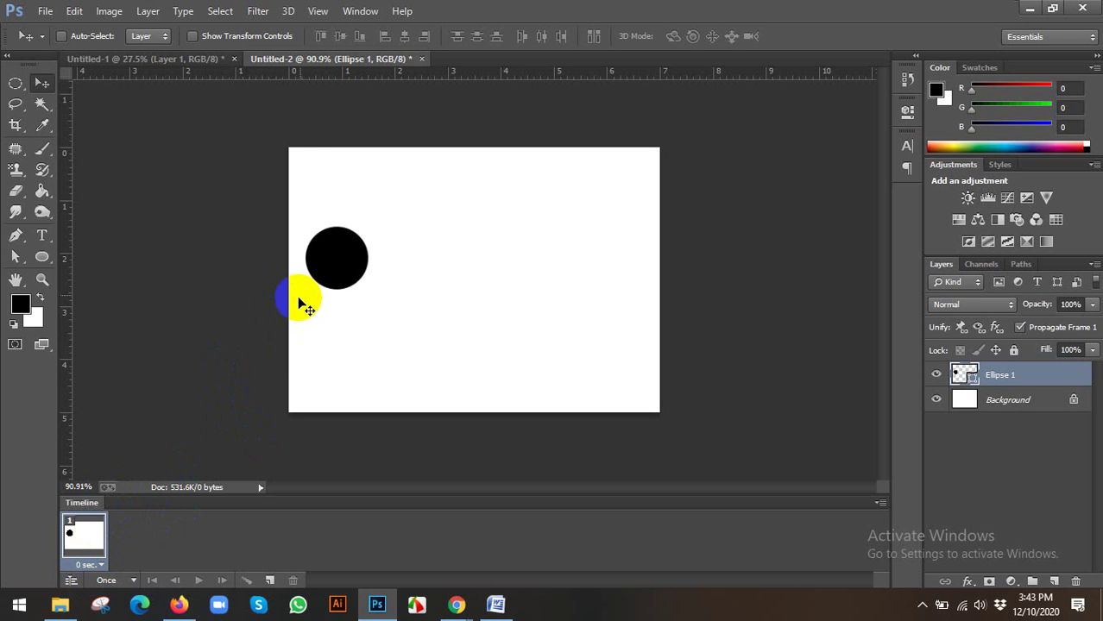
pyautogui.moveTo(339, 264); pyautogui.dragTo(321, 263)
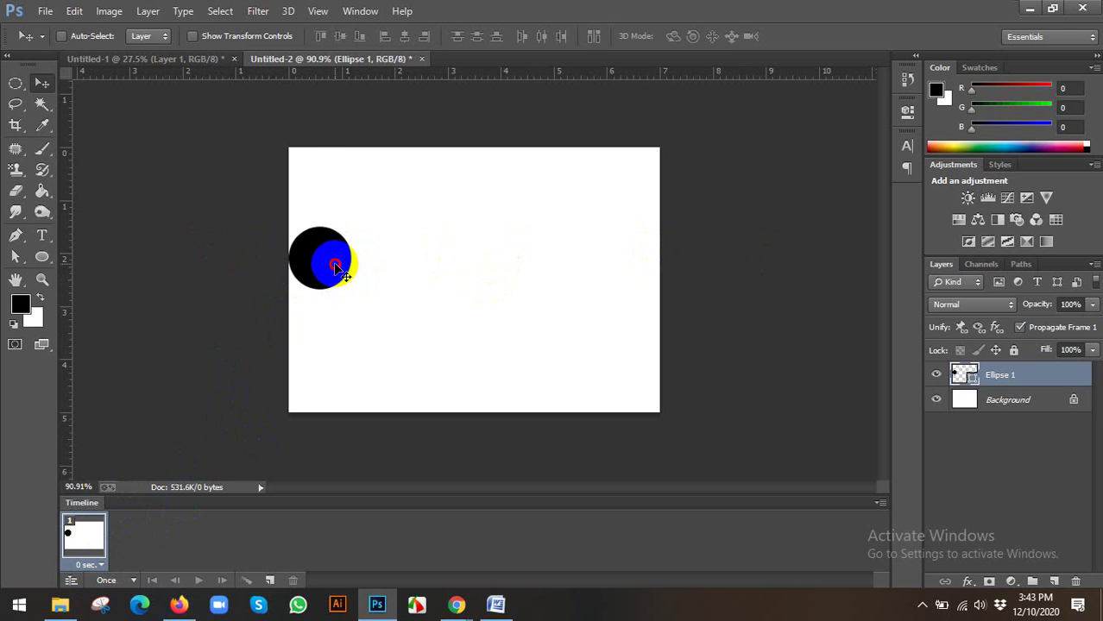
pyautogui.moveTo(336, 267)
pyautogui.mouseDown()
pyautogui.moveTo(263, 263)
pyautogui.moveTo(348, 259)
pyautogui.moveTo(328, 270)
pyautogui.moveTo(352, 266)
pyautogui.moveTo(340, 270)
pyautogui.mouseUp()
pyautogui.click(82, 529)
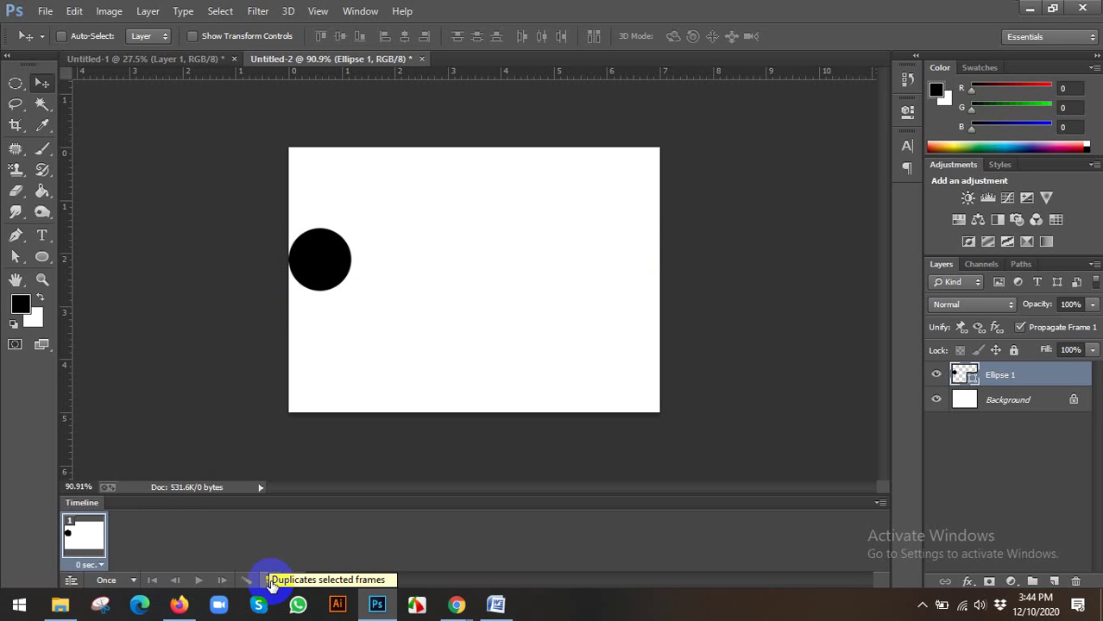
pyautogui.click(270, 583)
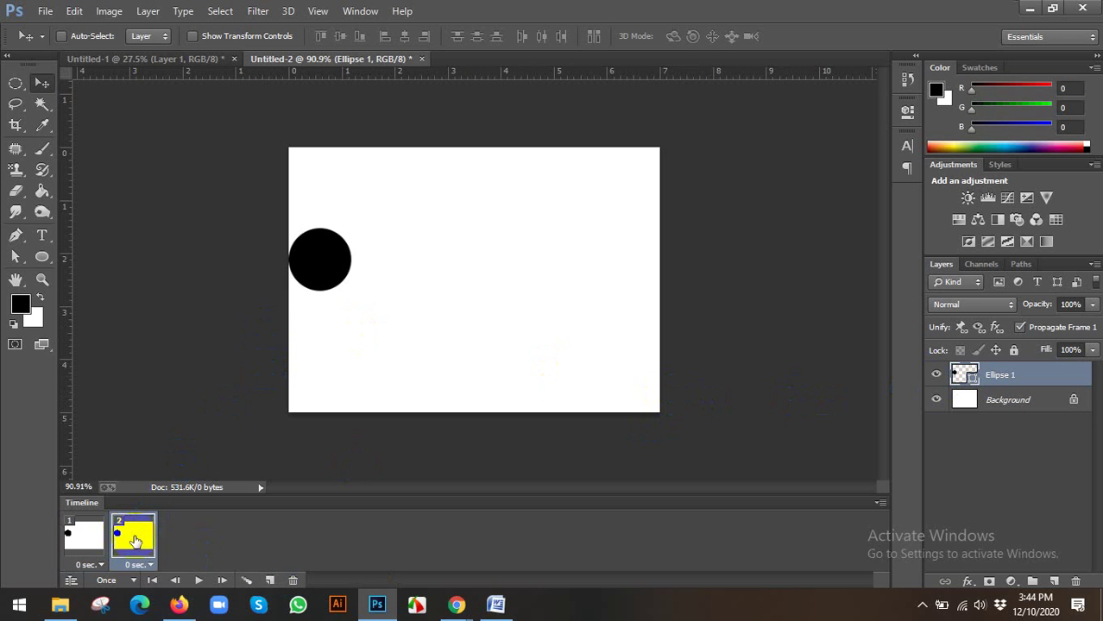
# Step: Try to move the circle past the canvas's left edge in frame 1, and undo the move
pyautogui.click(93, 536)
pyautogui.moveTo(319, 260); pyautogui.dragTo(267, 271)
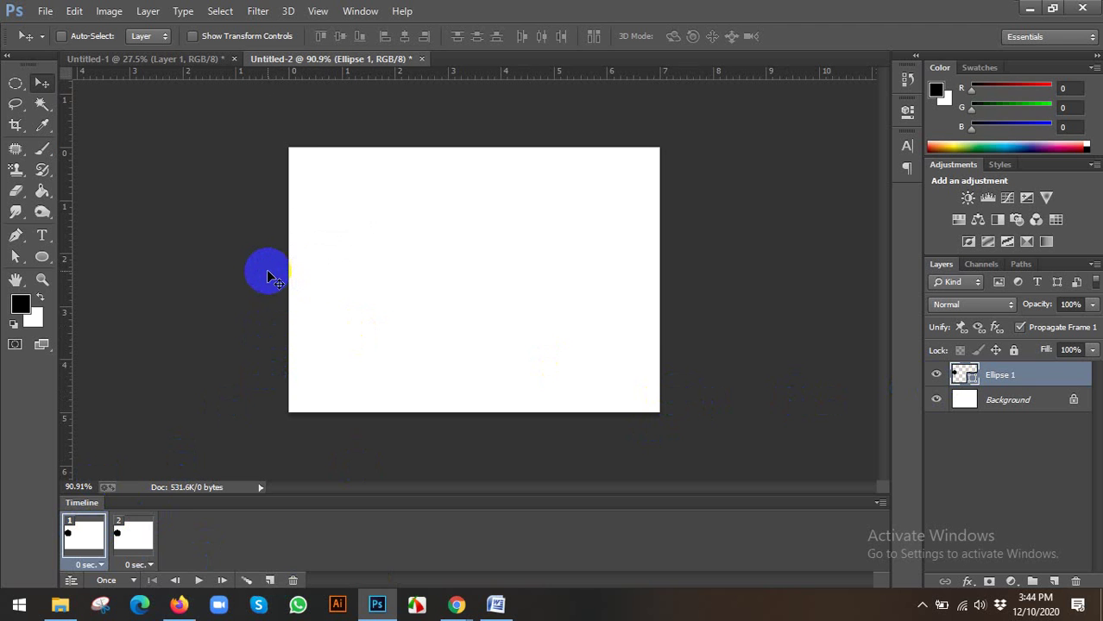
pyautogui.click(127, 536)
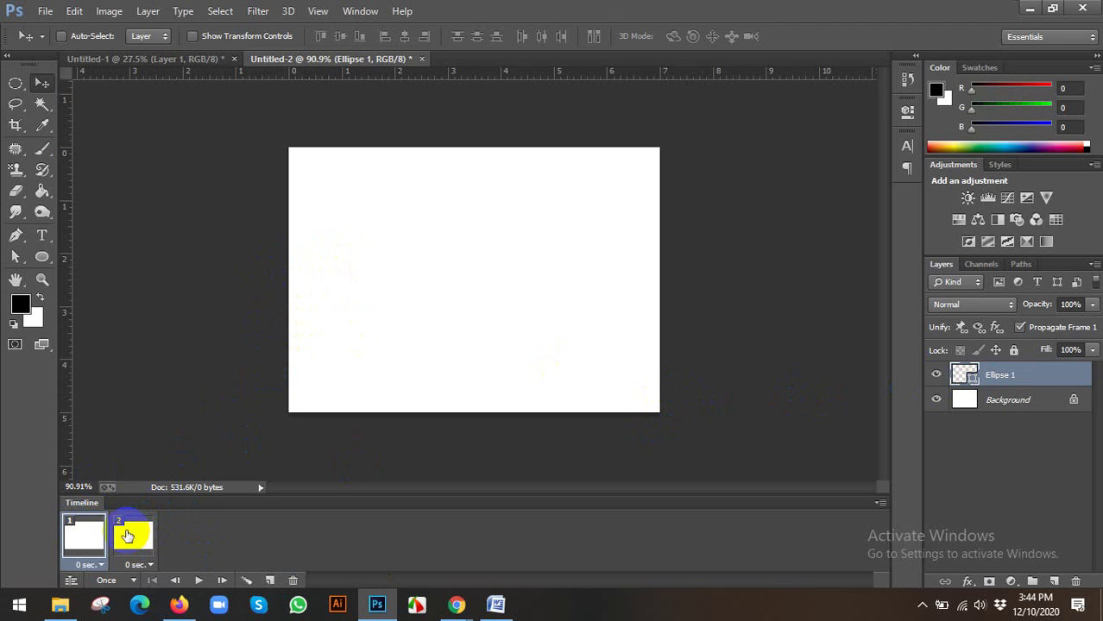
pyautogui.click(128, 535)
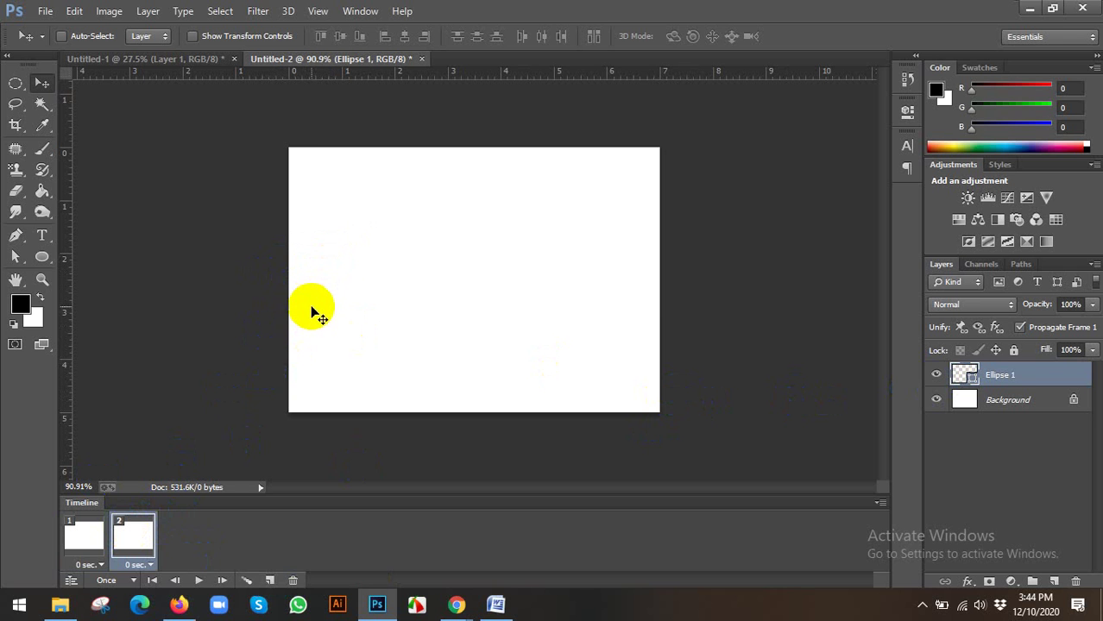
pyautogui.hotkey('ctrl', 'z')
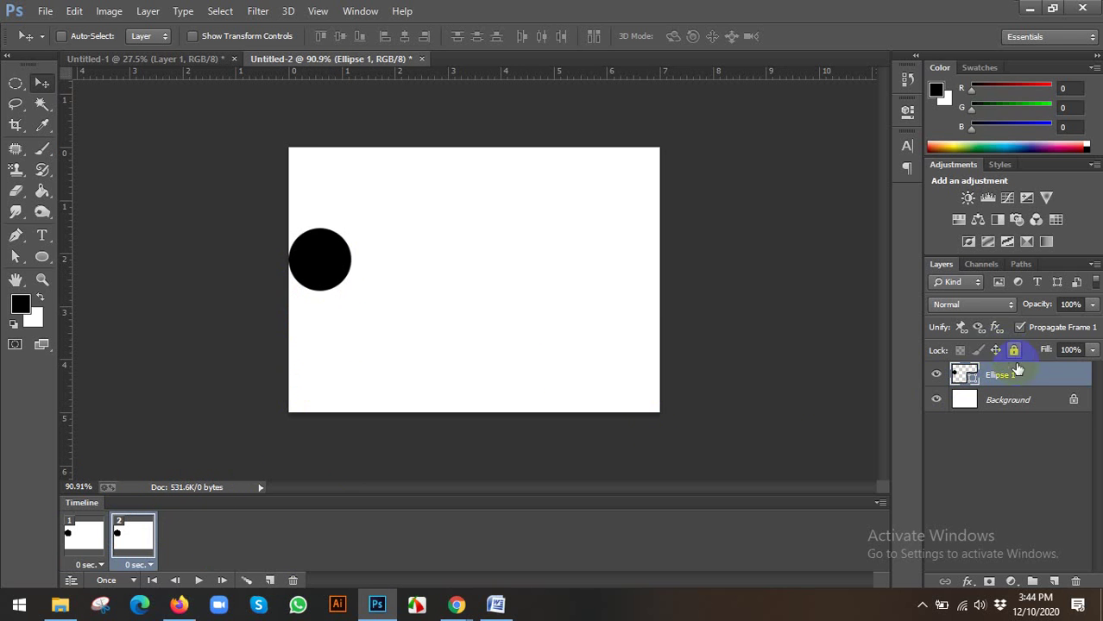
# Step: Duplicate the Ellipse 1 layer within the Untitled-2 document
pyautogui.rightClick(997, 376)
pyautogui.click(708, 144)
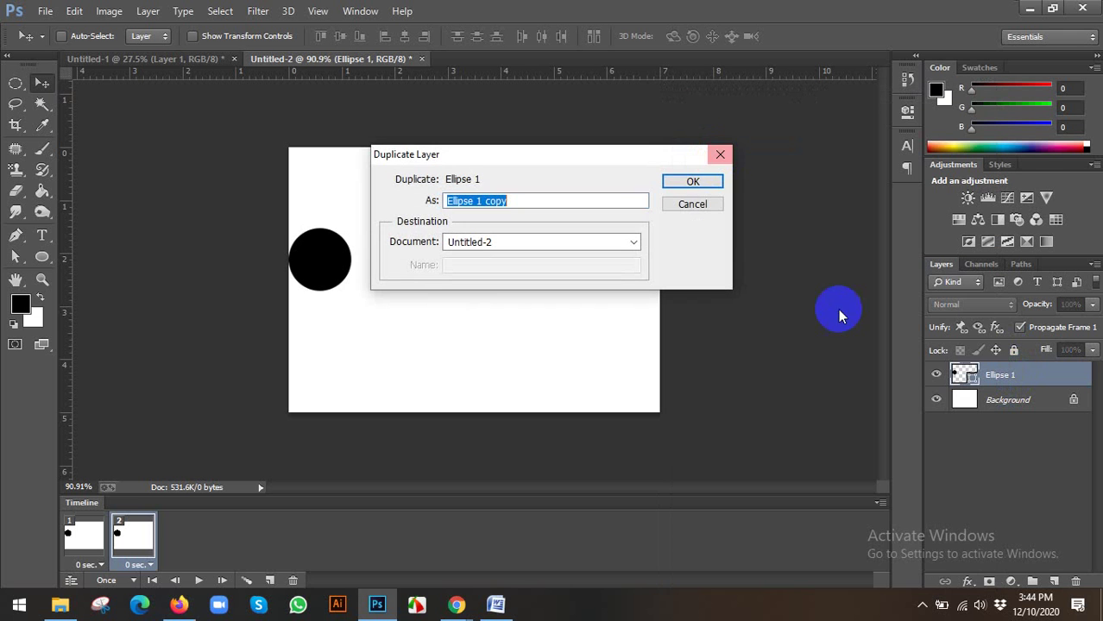
pyautogui.click(699, 181)
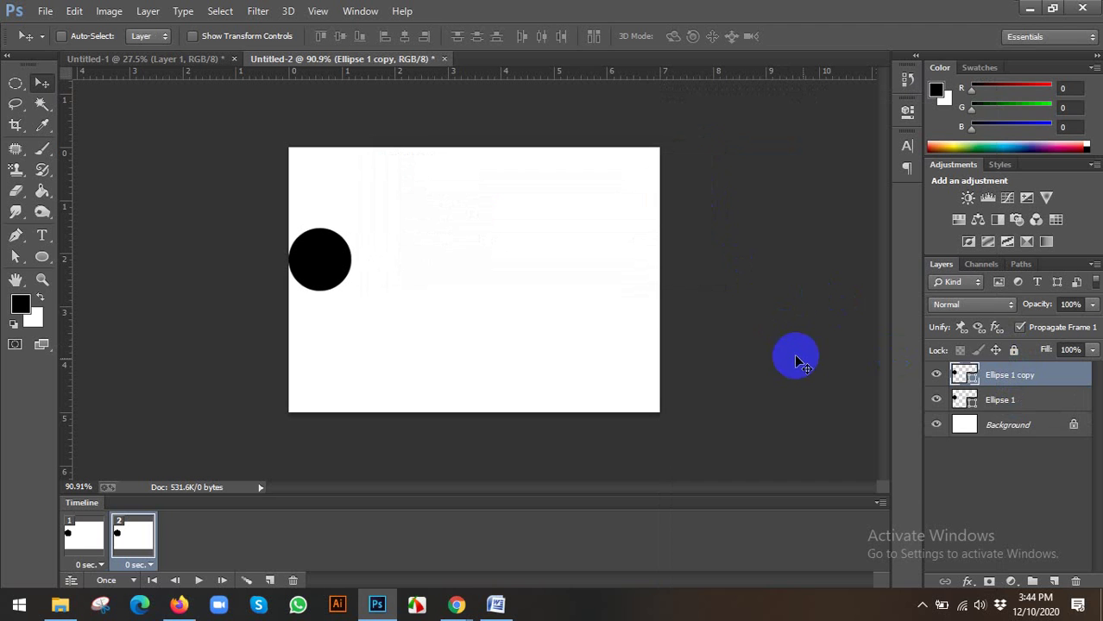
# Step: Move the original Ellipse 1 circle horizontally off the canvas past its left edge, working in frame 1
pyautogui.click(999, 402)
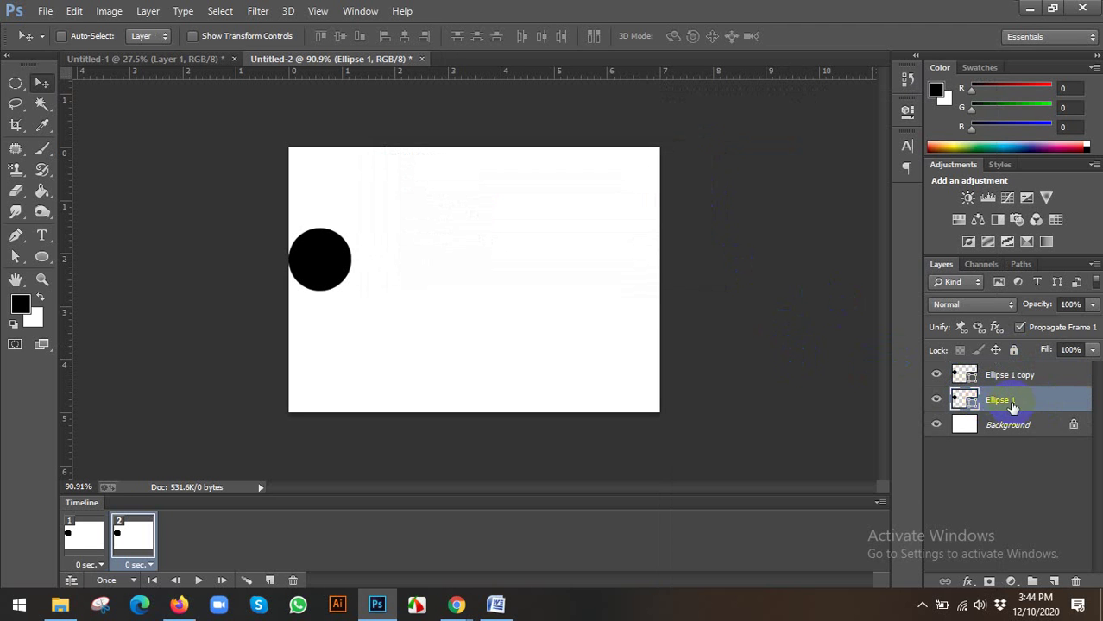
pyautogui.moveTo(514, 283)
pyautogui.mouseDown()
pyautogui.moveTo(468, 291)
pyautogui.moveTo(566, 287)
pyautogui.mouseUp()
pyautogui.click(988, 412)
pyautogui.click(938, 405)
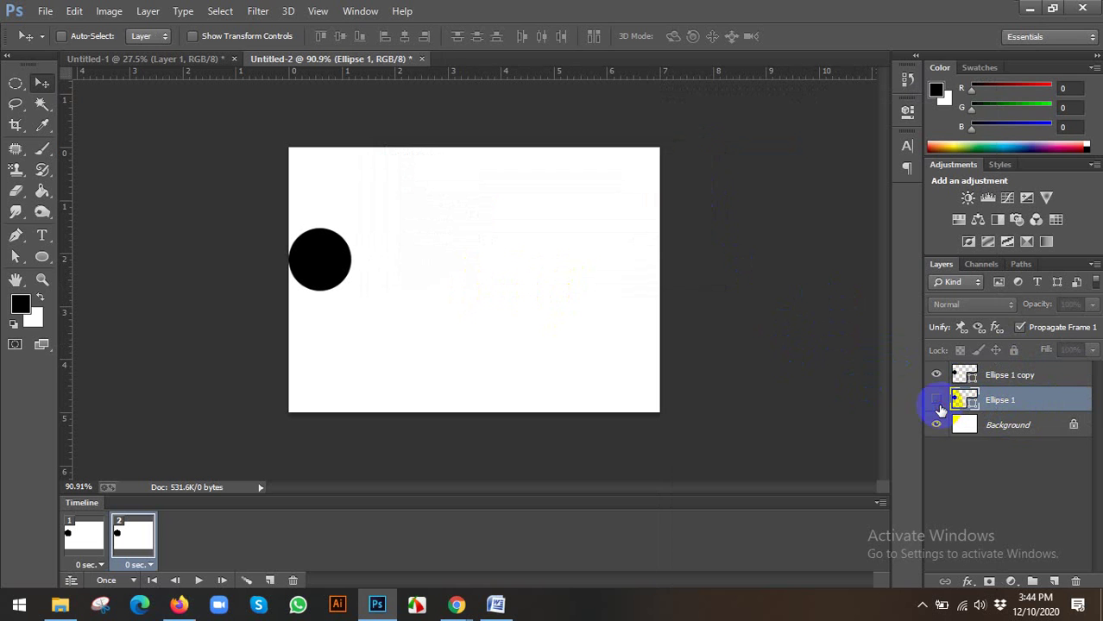
pyautogui.click(938, 405)
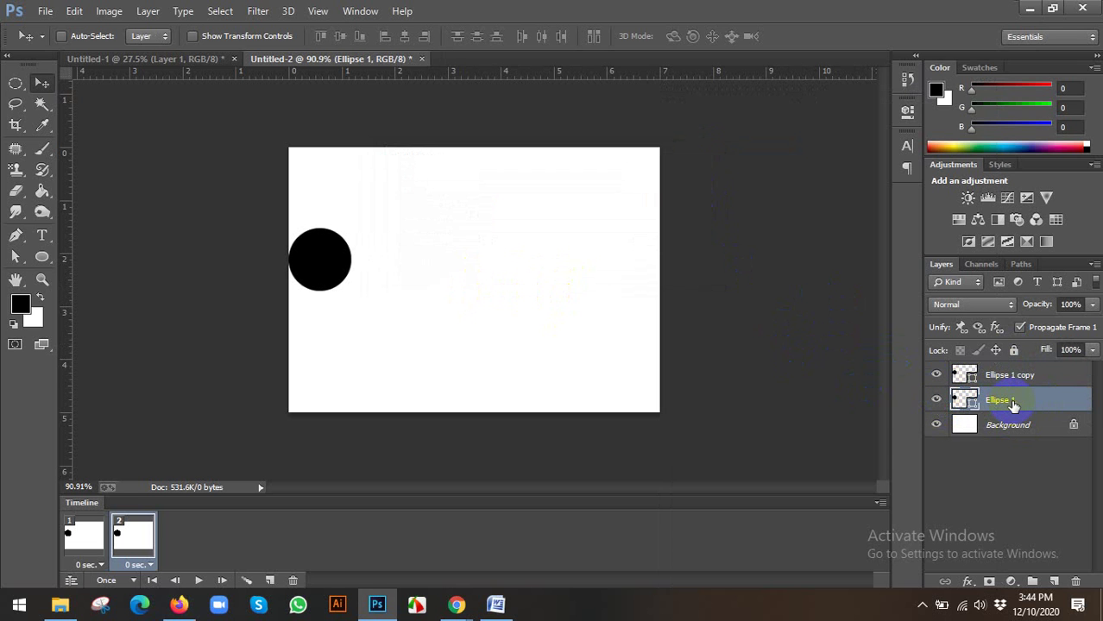
pyautogui.click(83, 539)
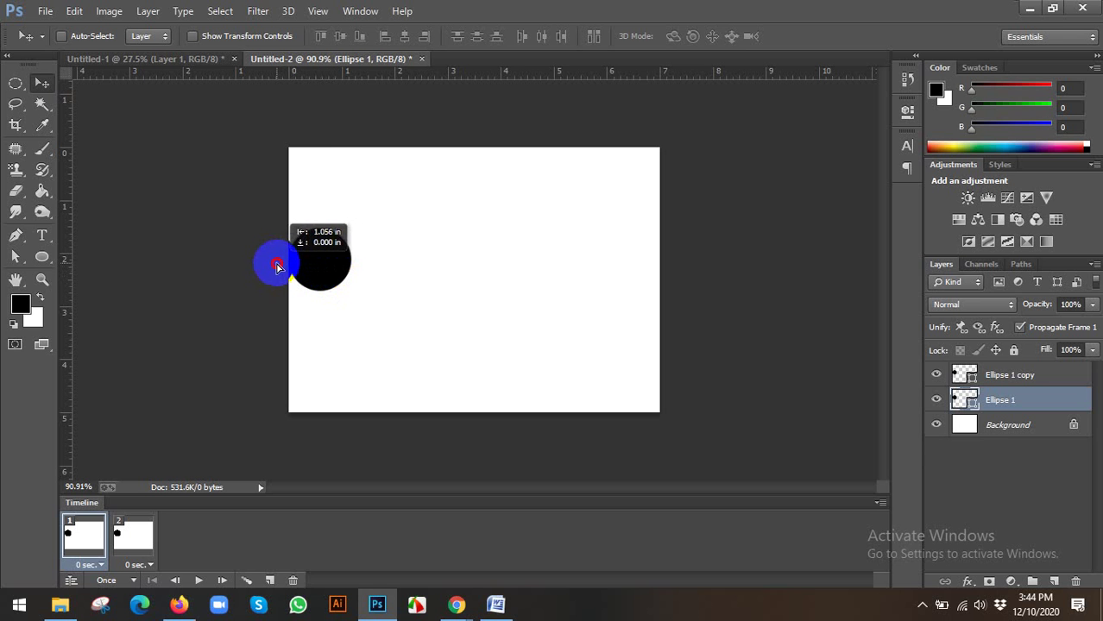
pyautogui.moveTo(272, 267); pyautogui.dragTo(273, 268)
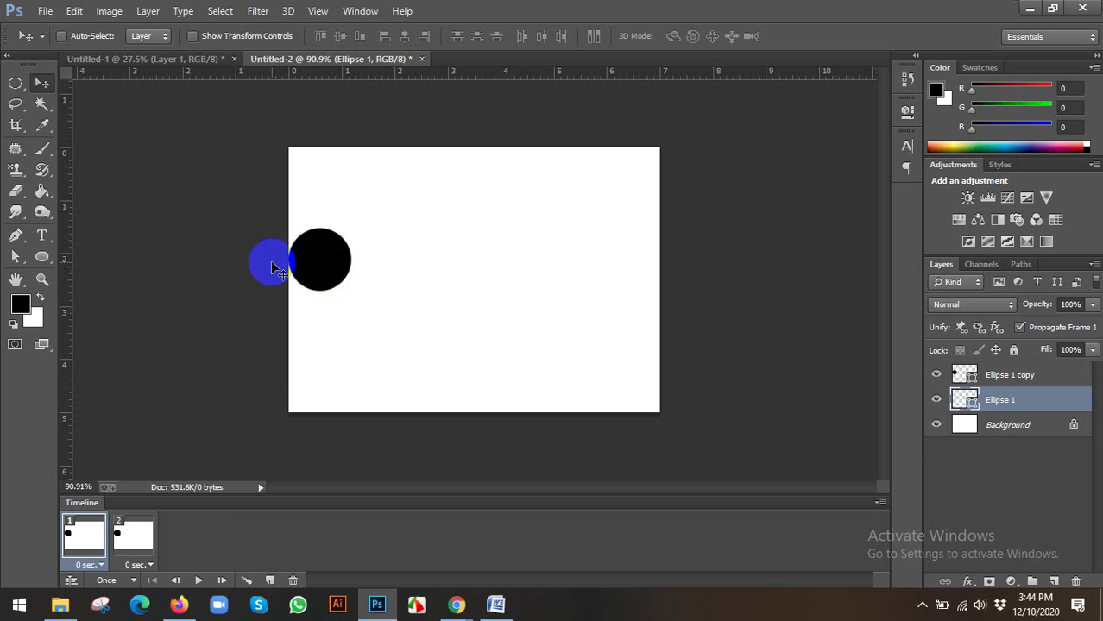
# Step: Move the Ellipse 1 copy circle straight across to the canvas's right edge in frame 2 and compare both frames
pyautogui.click(129, 536)
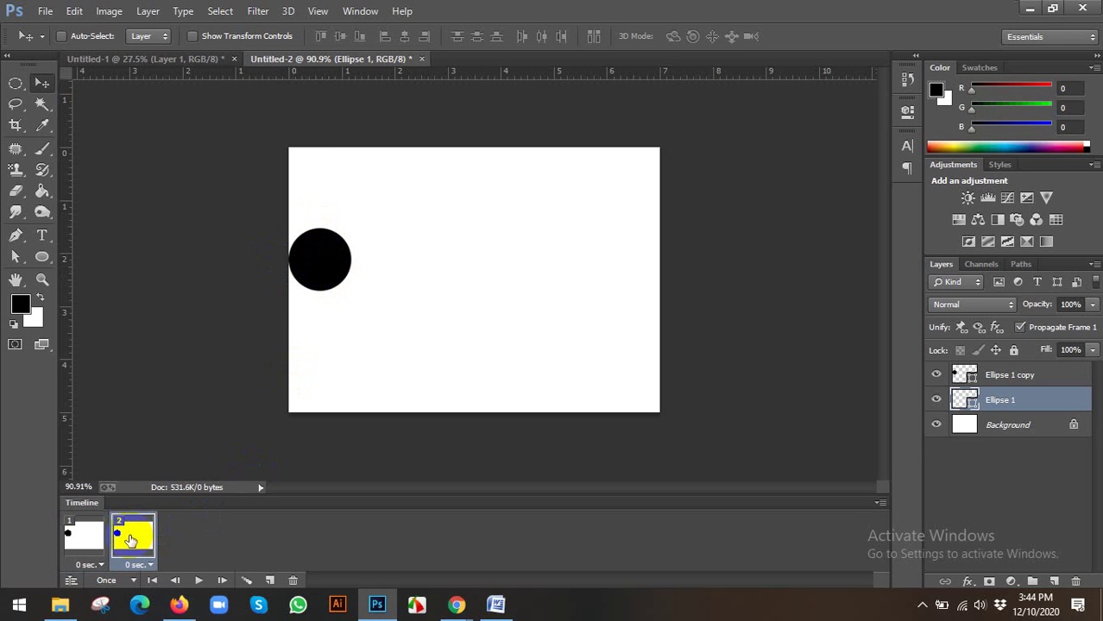
pyautogui.click(1009, 376)
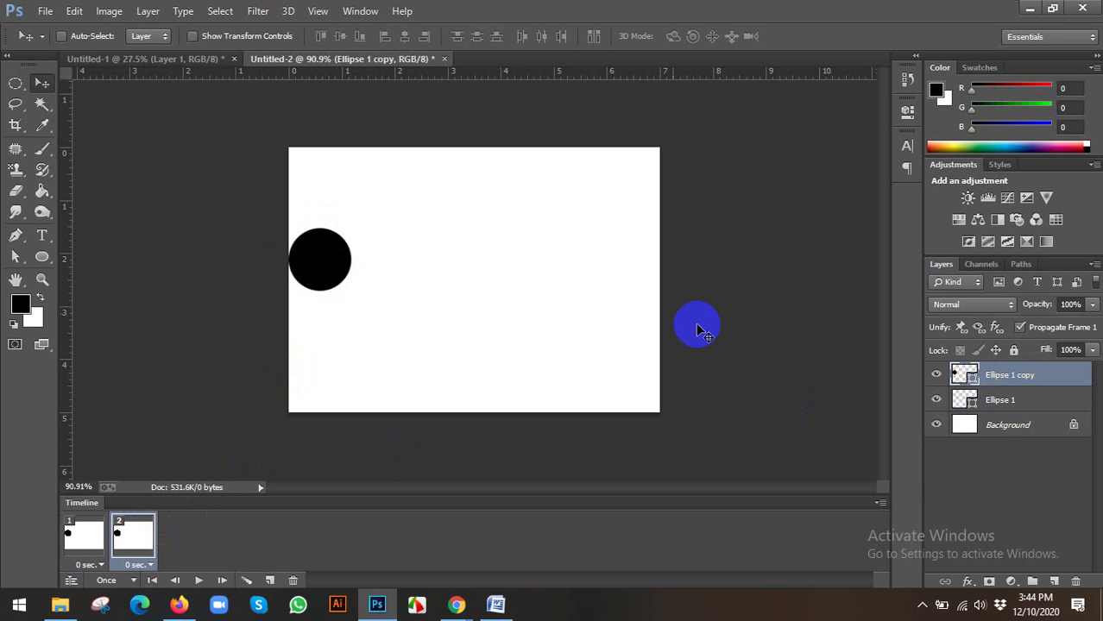
pyautogui.moveTo(331, 259); pyautogui.dragTo(638, 271)
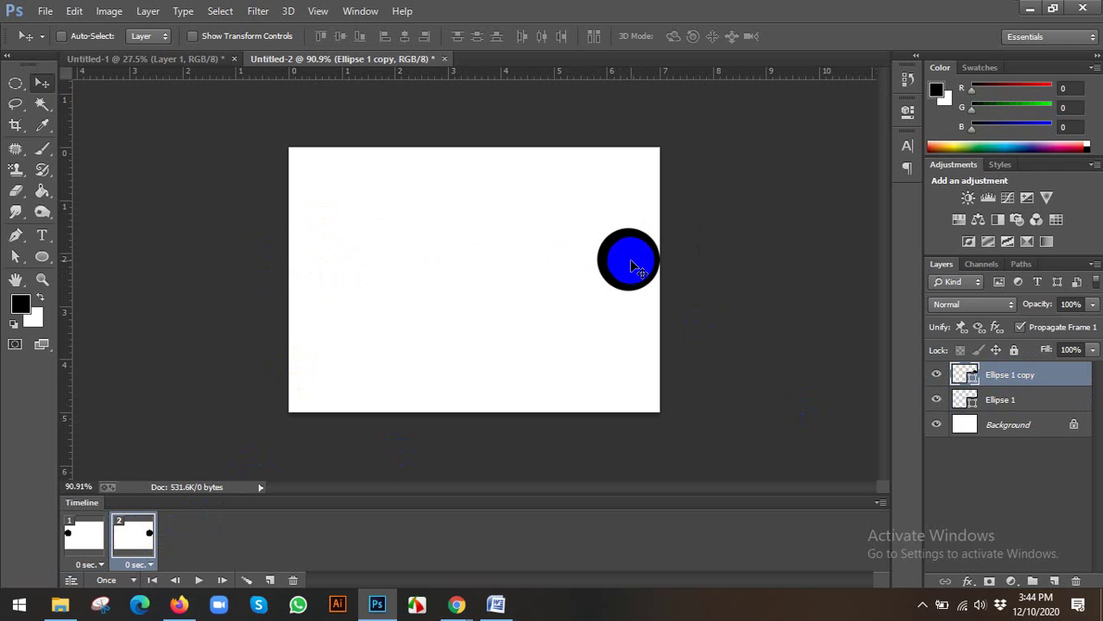
pyautogui.moveTo(636, 268); pyautogui.dragTo(615, 273)
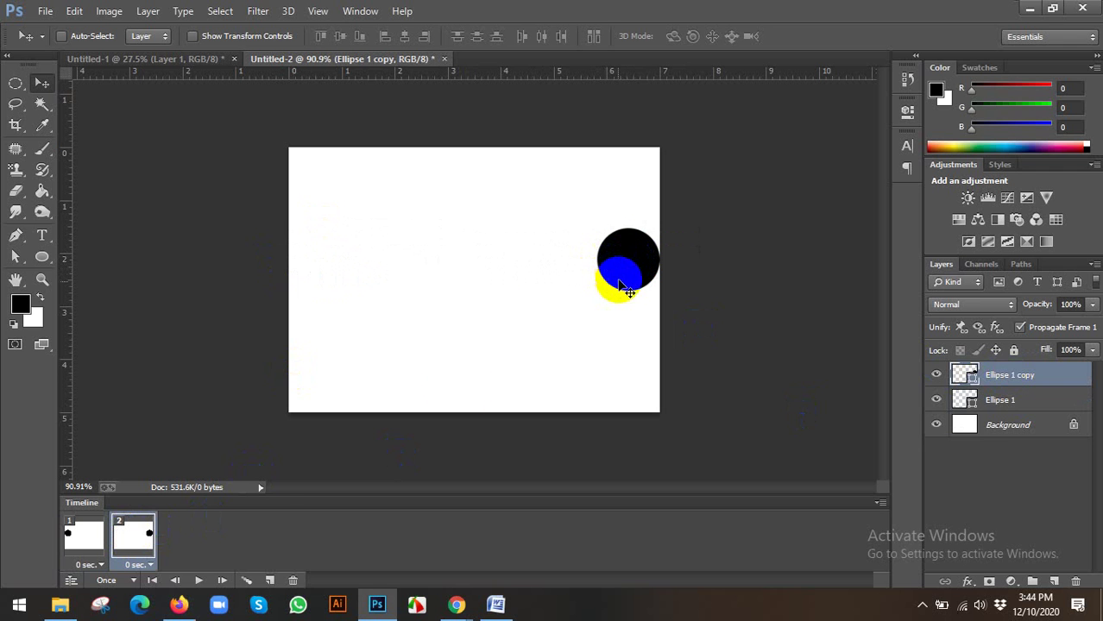
pyautogui.click(77, 534)
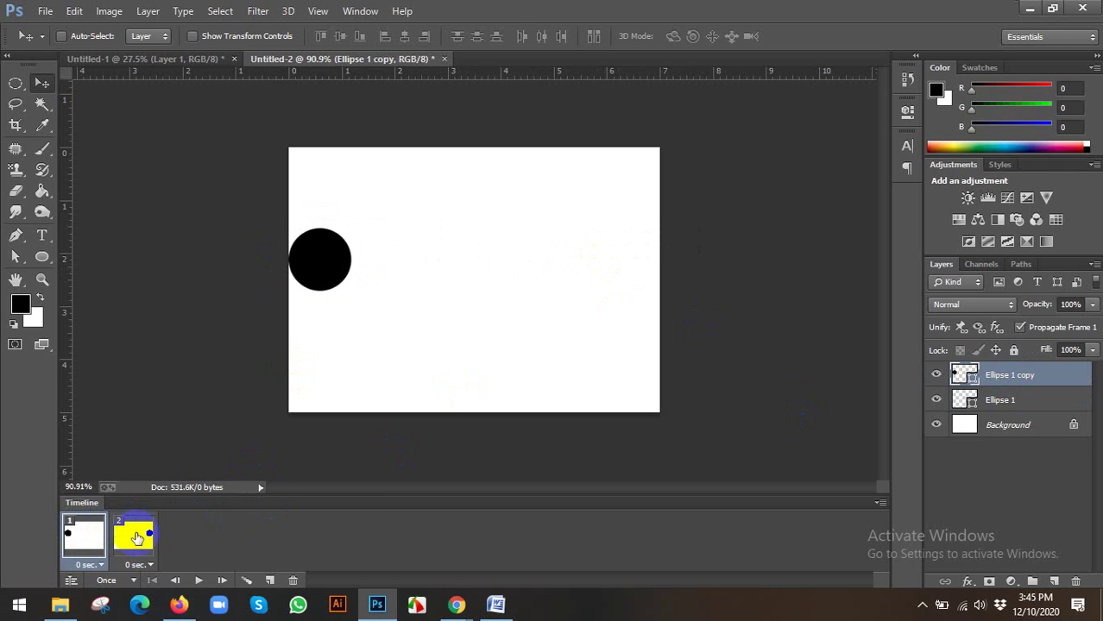
pyautogui.click(138, 540)
pyautogui.click(85, 533)
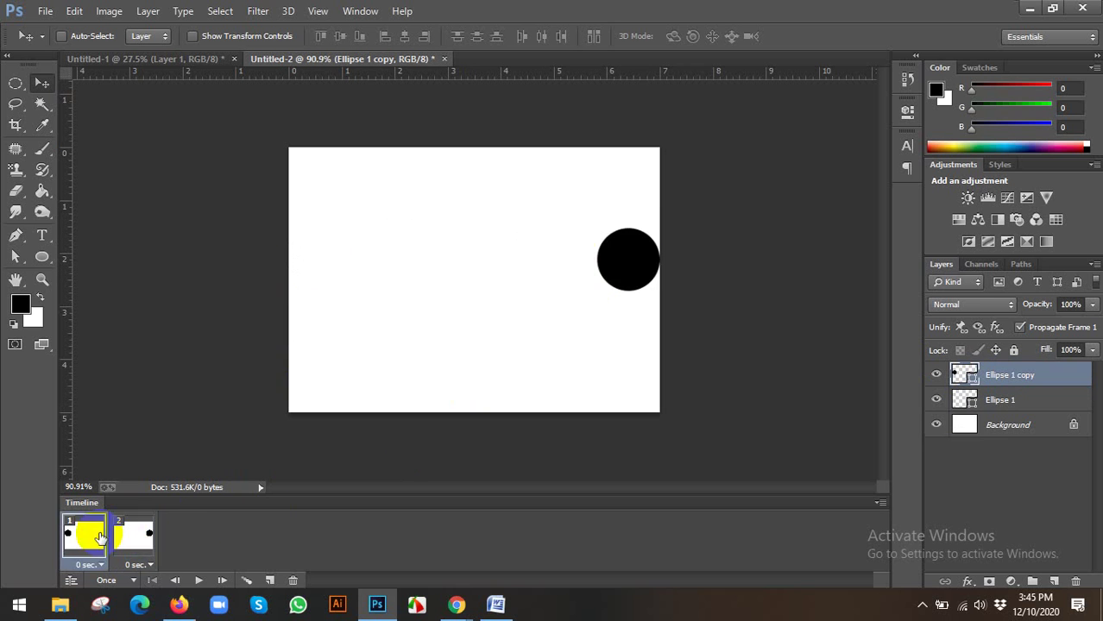
# Step: Switch between frames 1 and 2 to compare the circle's start and end positions
pyautogui.click(138, 536)
pyautogui.click(82, 533)
pyautogui.click(135, 535)
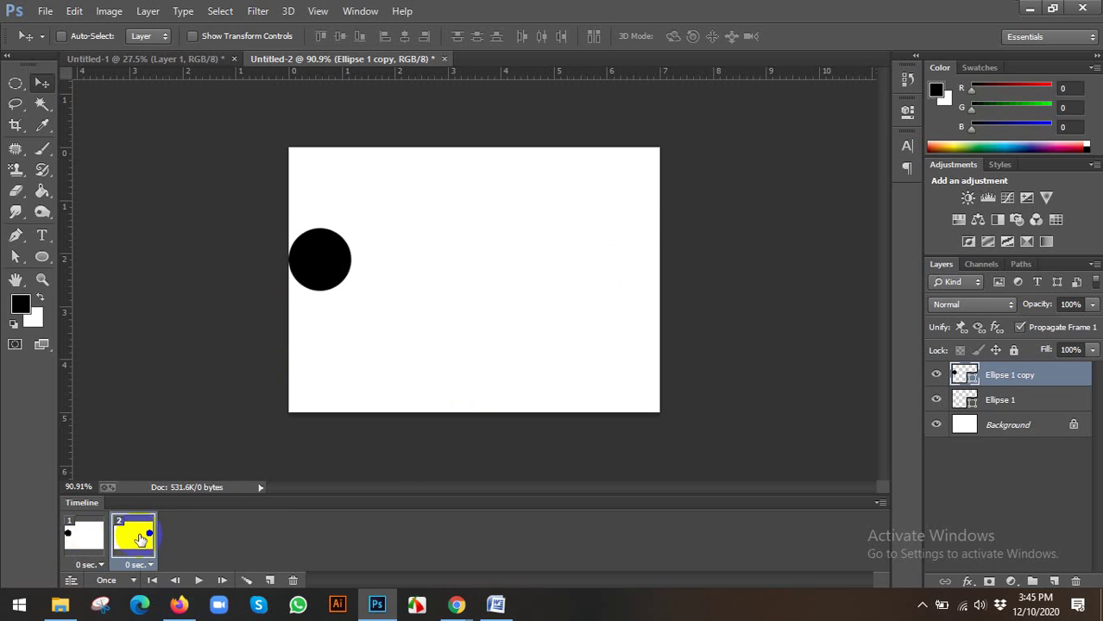
pyautogui.click(98, 536)
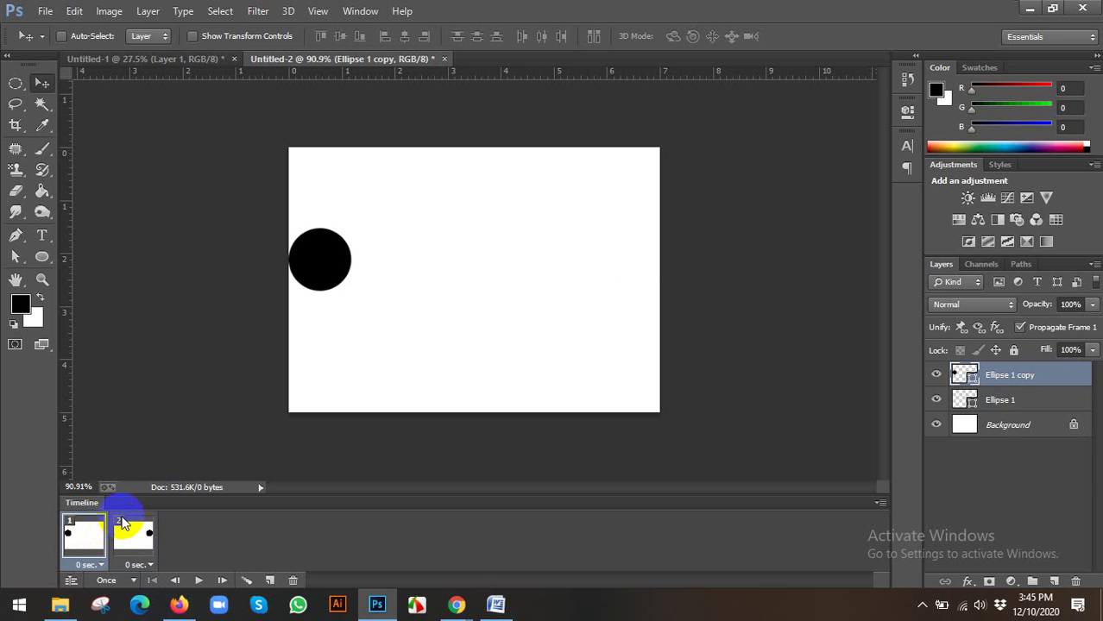
pyautogui.click(130, 531)
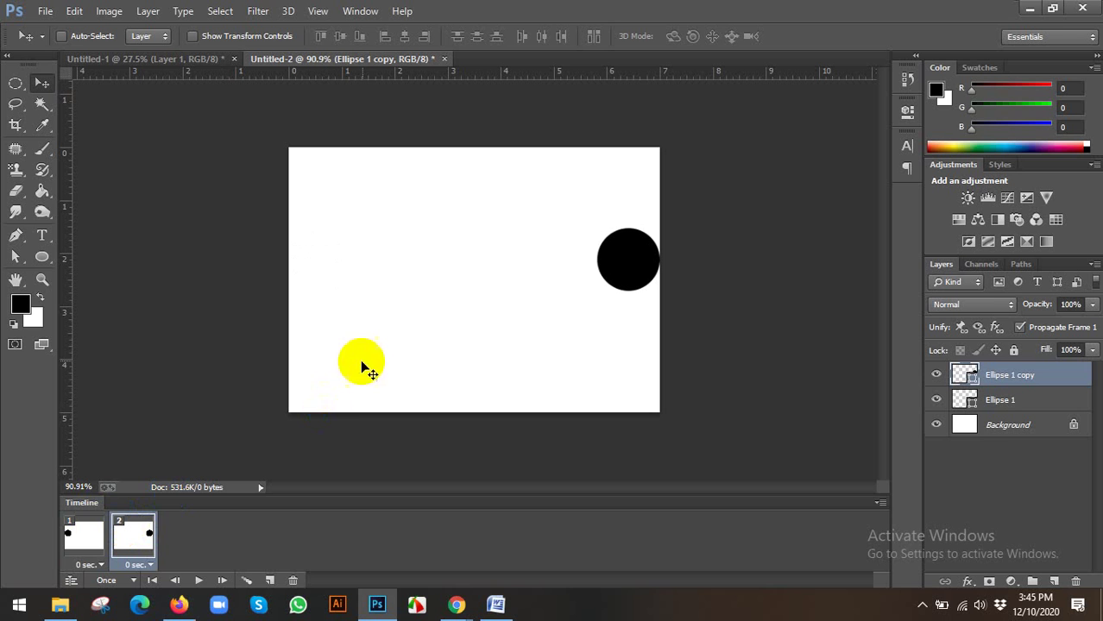
# Step: Select frames 1 and 2 and tween them with 10 added frames across all layers, including position, opacity and effects
pyautogui.click(85, 533)
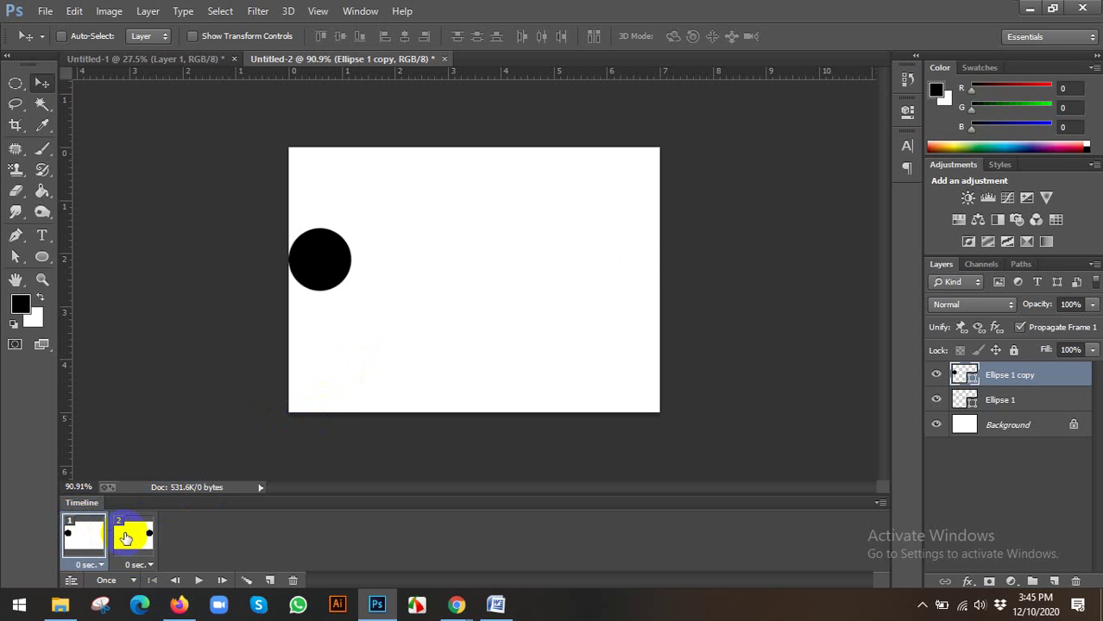
pyautogui.rightClick(128, 538)
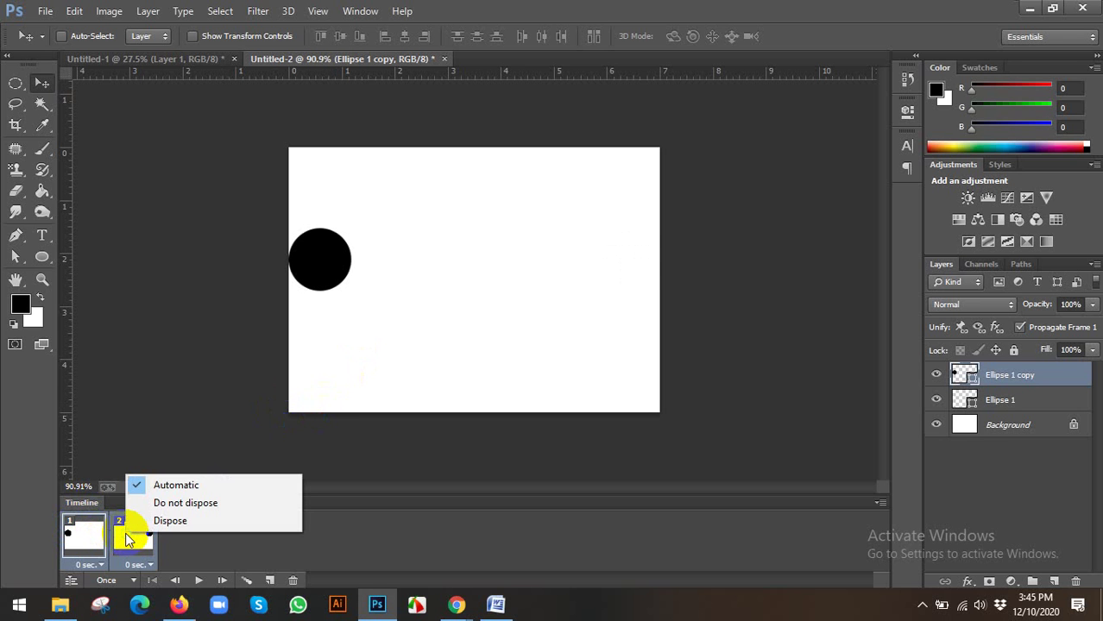
pyautogui.click(129, 540)
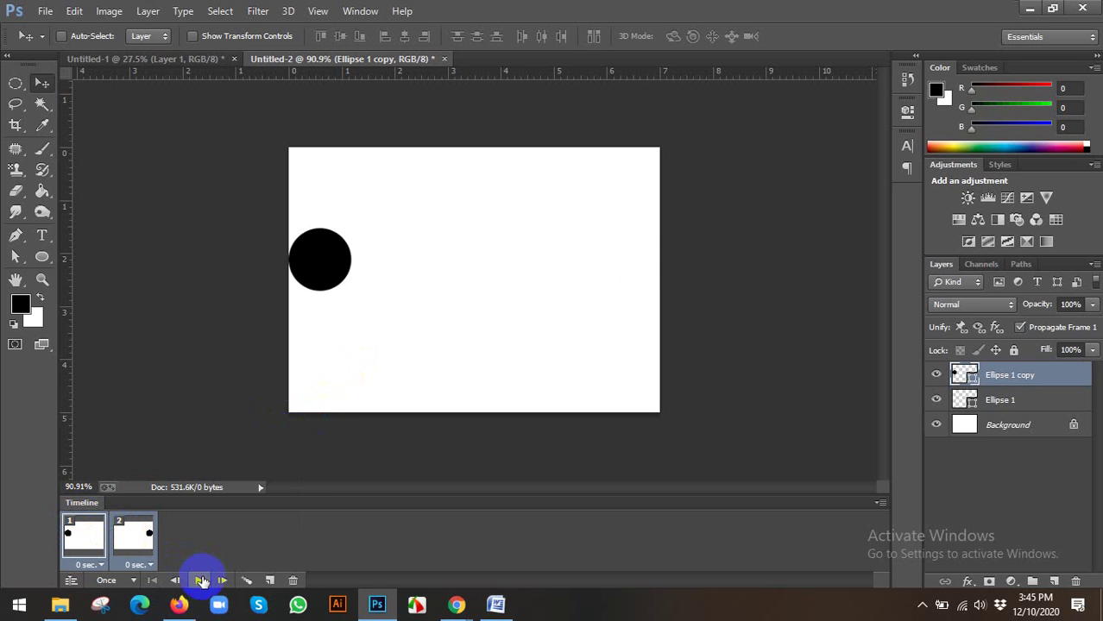
pyautogui.click(245, 584)
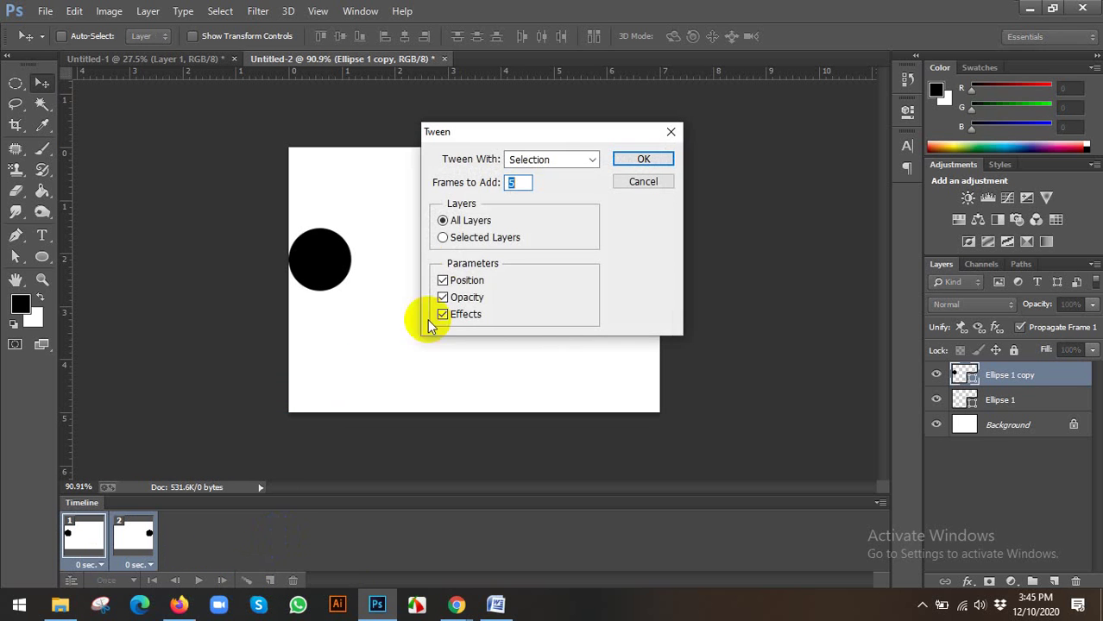
pyautogui.moveTo(538, 132); pyautogui.dragTo(588, 220)
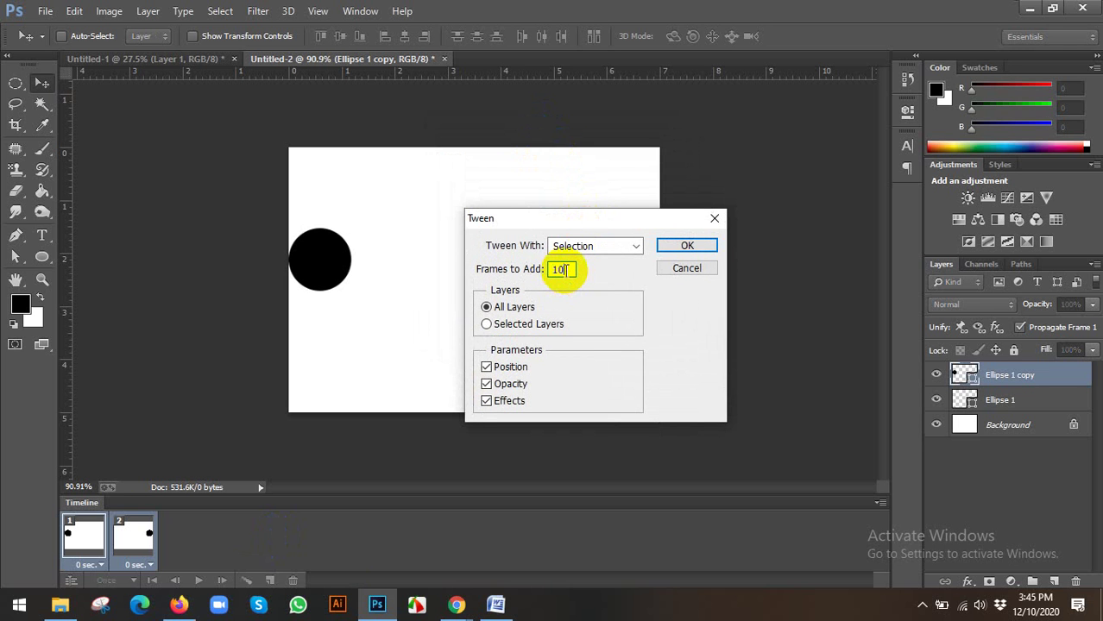
pyautogui.click(699, 248)
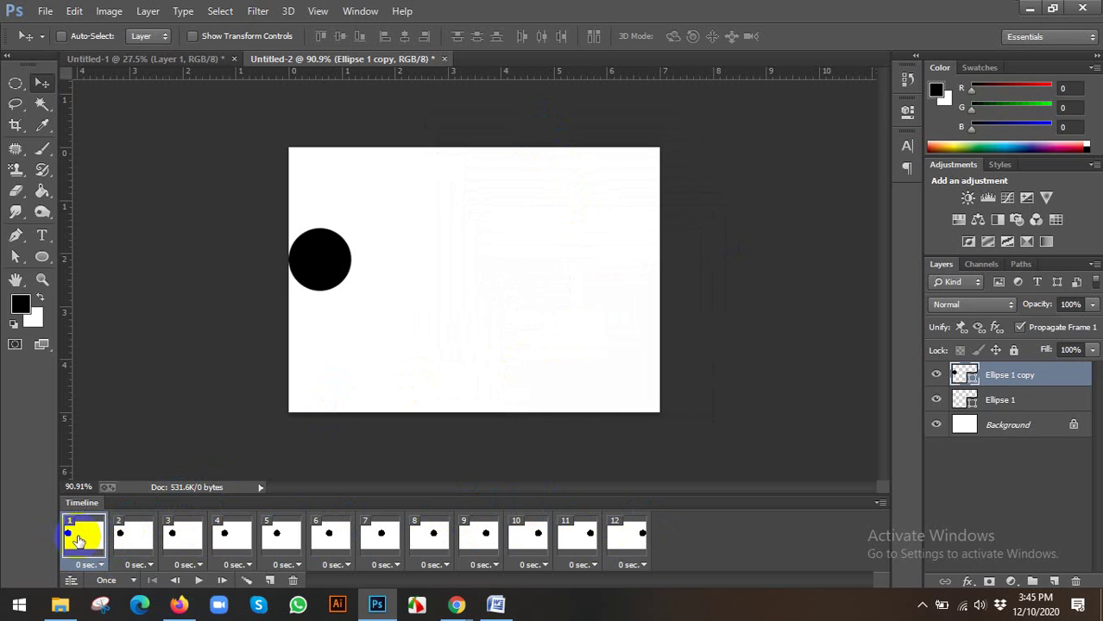
# Step: Select all 12 frames and play the animation, repeating the preview from frame 1
pyautogui.keyDown('shift'); pyautogui.click(625, 545); pyautogui.keyUp('shift')
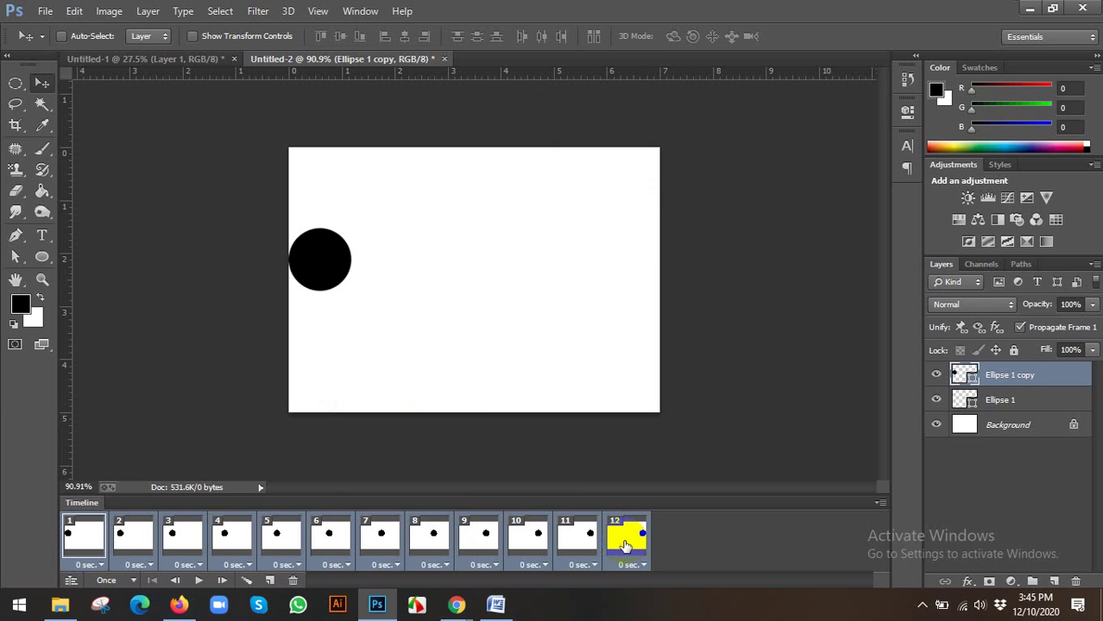
pyautogui.click(196, 585)
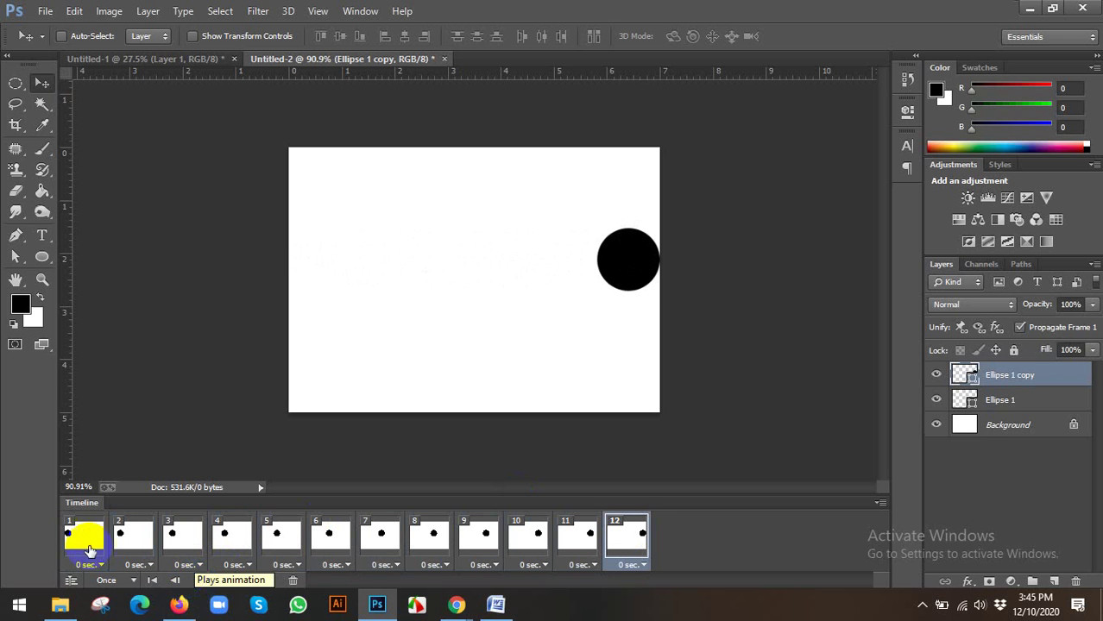
pyautogui.click(94, 541)
pyautogui.keyDown('shift'); pyautogui.click(610, 549); pyautogui.keyUp('shift')
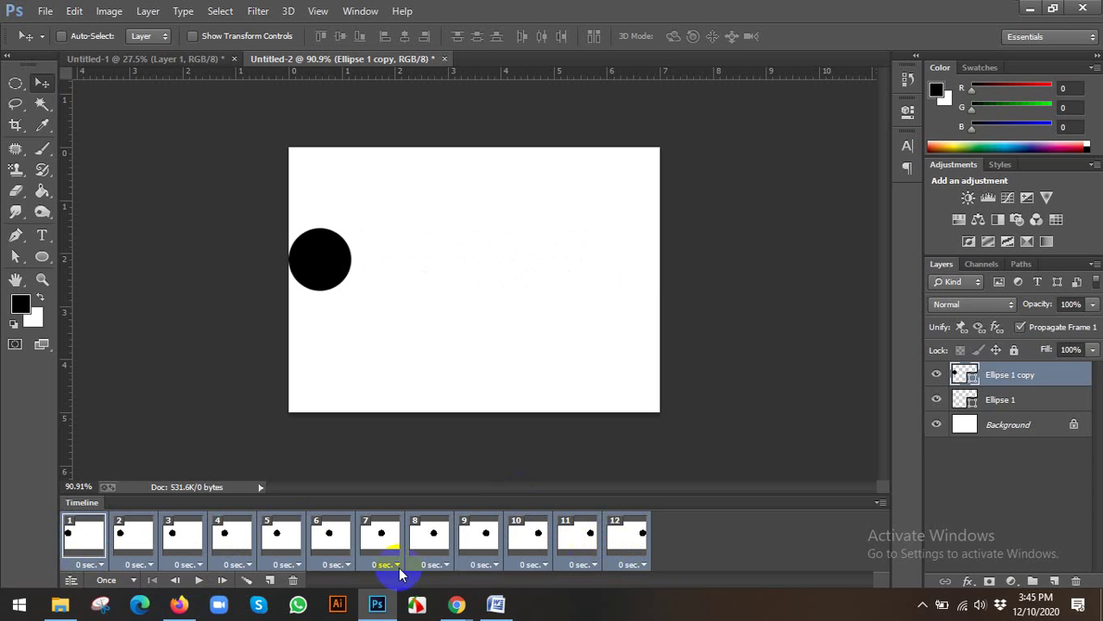
pyautogui.click(198, 580)
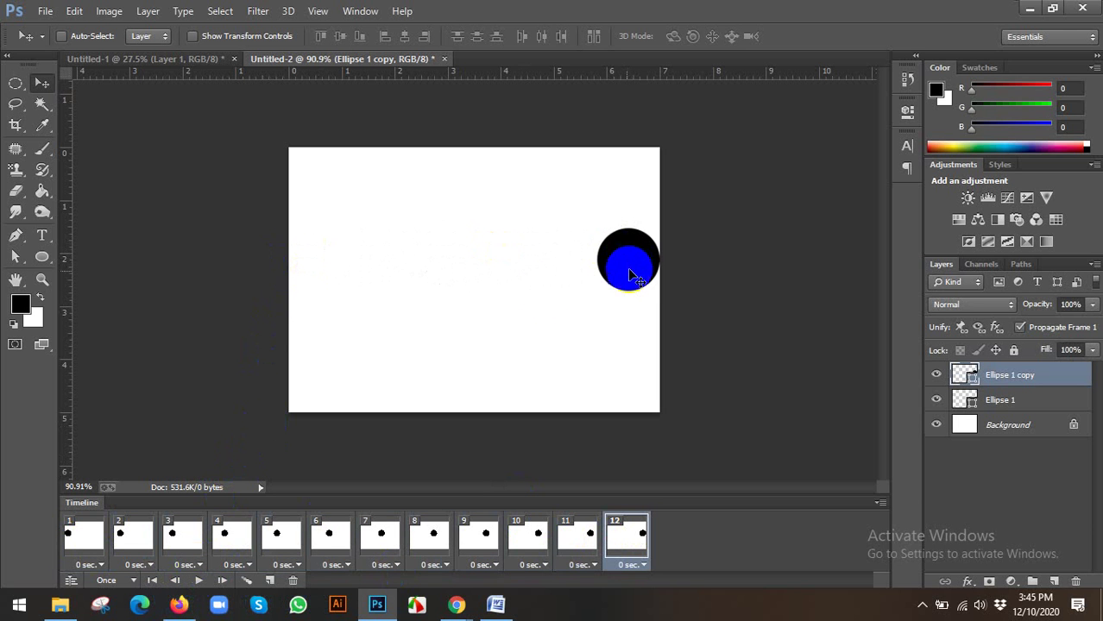
# Step: Switch to Chrome to view the walking-pose character image, and return to Photoshop
pyautogui.moveTo(630, 274); pyautogui.dragTo(380, 253)
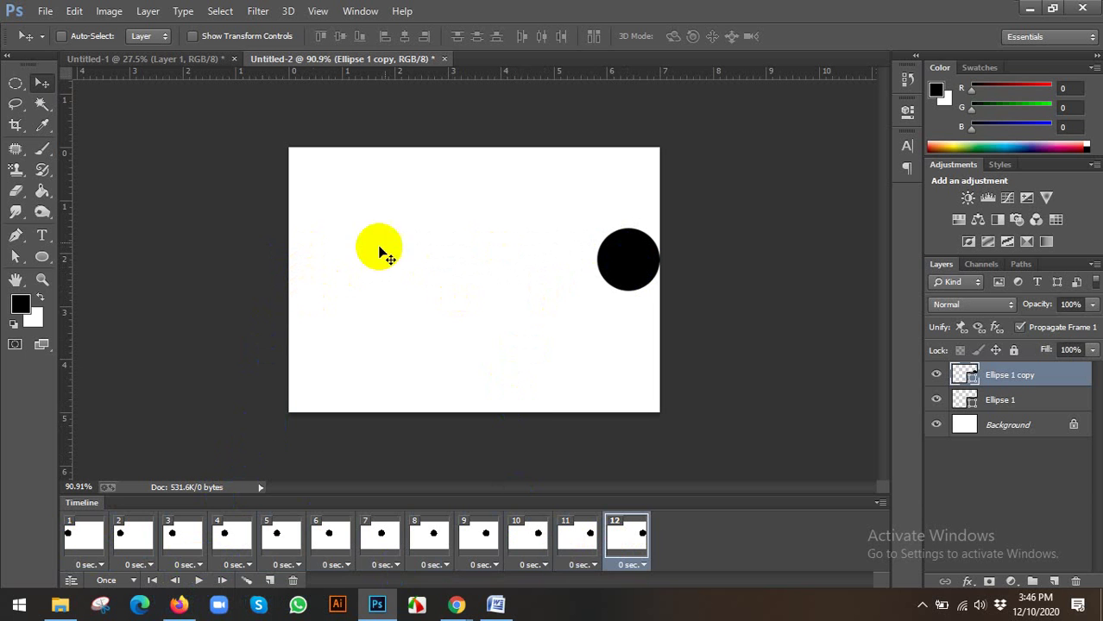
pyautogui.click(417, 542)
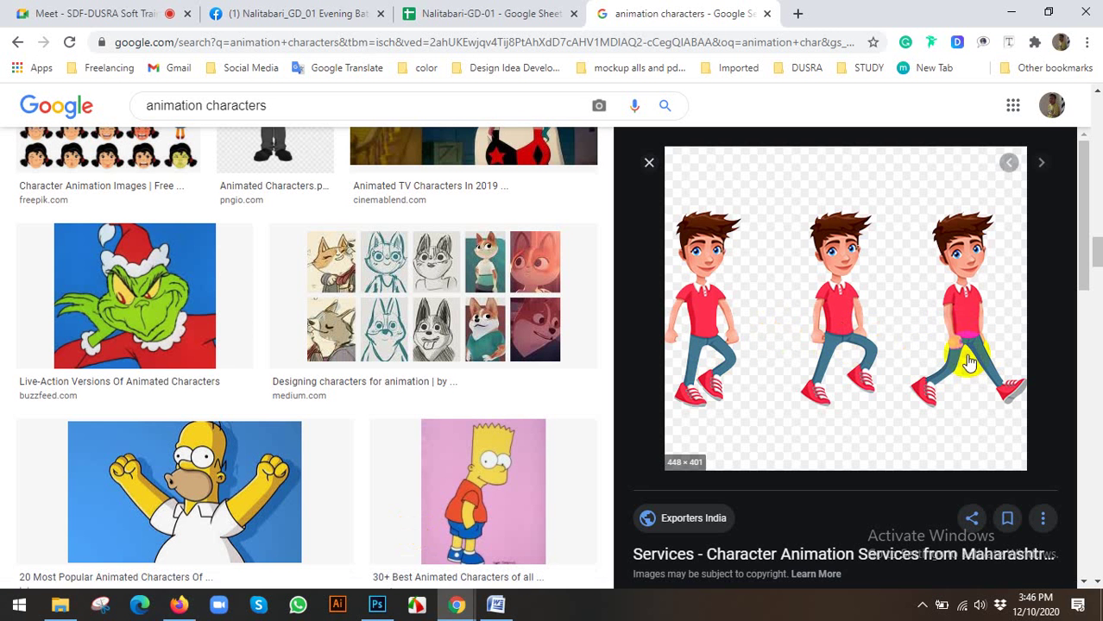
pyautogui.click(379, 605)
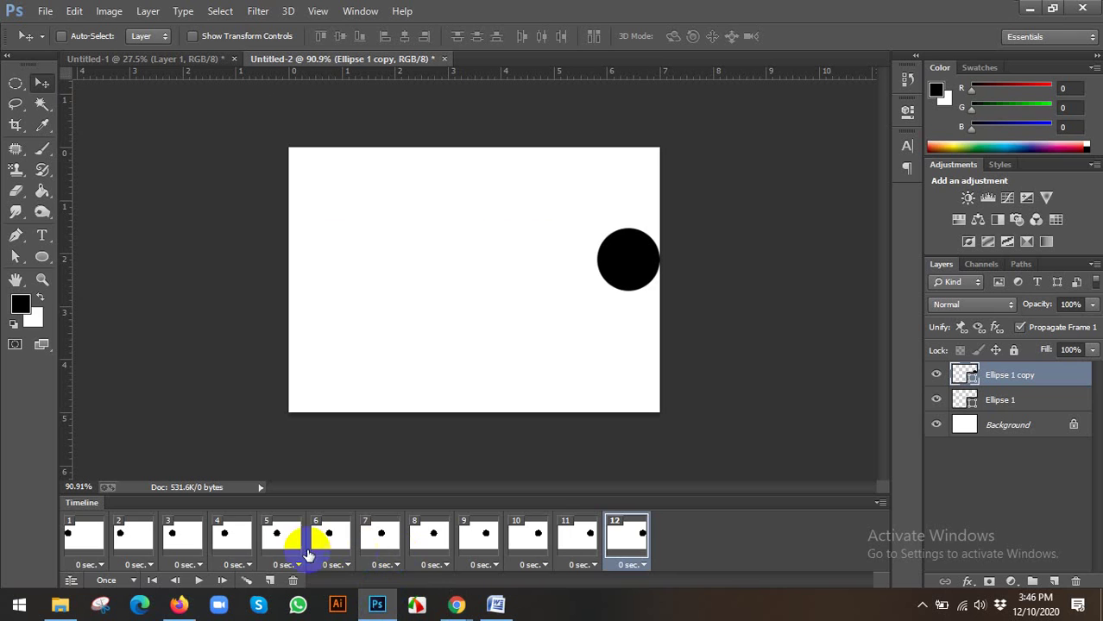
# Step: Set the delay of all 12 frames to 0.2 seconds and play the animation
pyautogui.keyDown('shift'); pyautogui.click(86, 533); pyautogui.keyUp('shift')
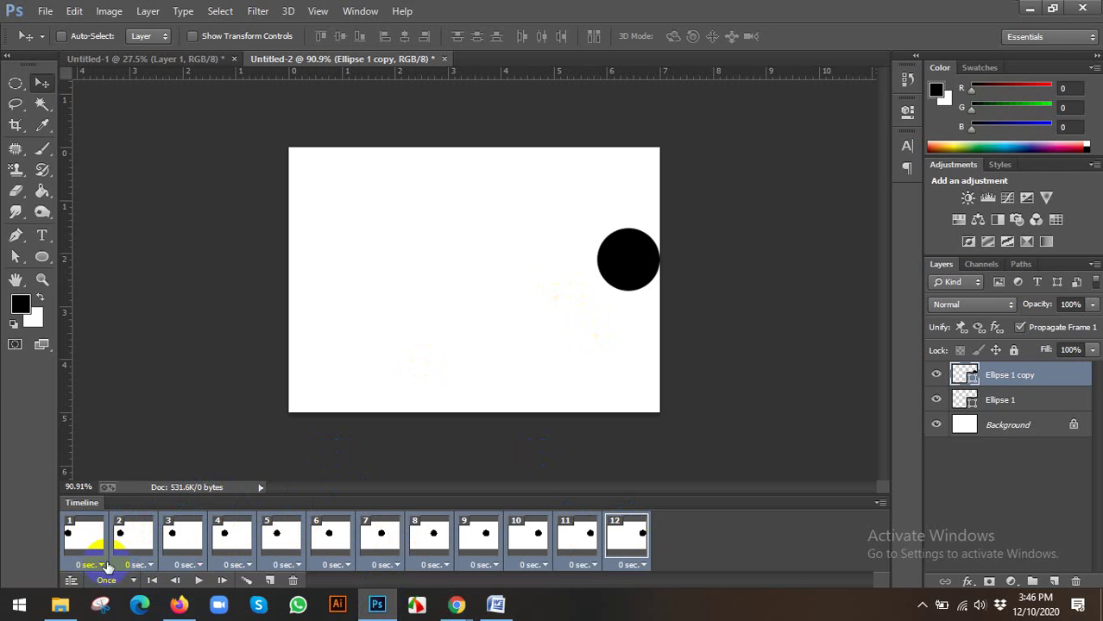
pyautogui.click(104, 565)
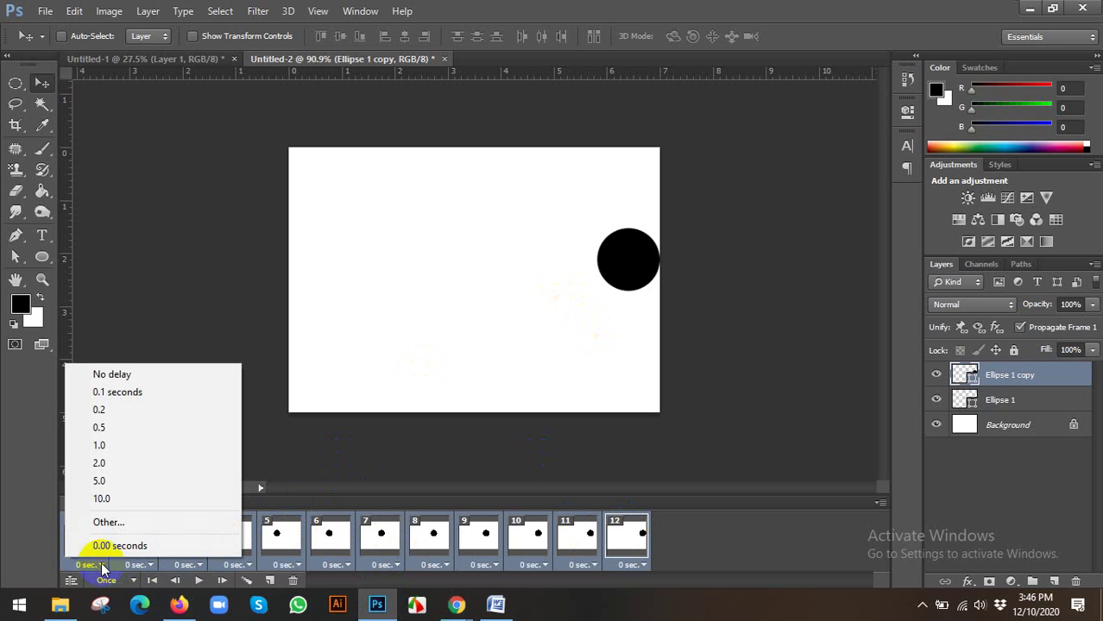
pyautogui.click(104, 411)
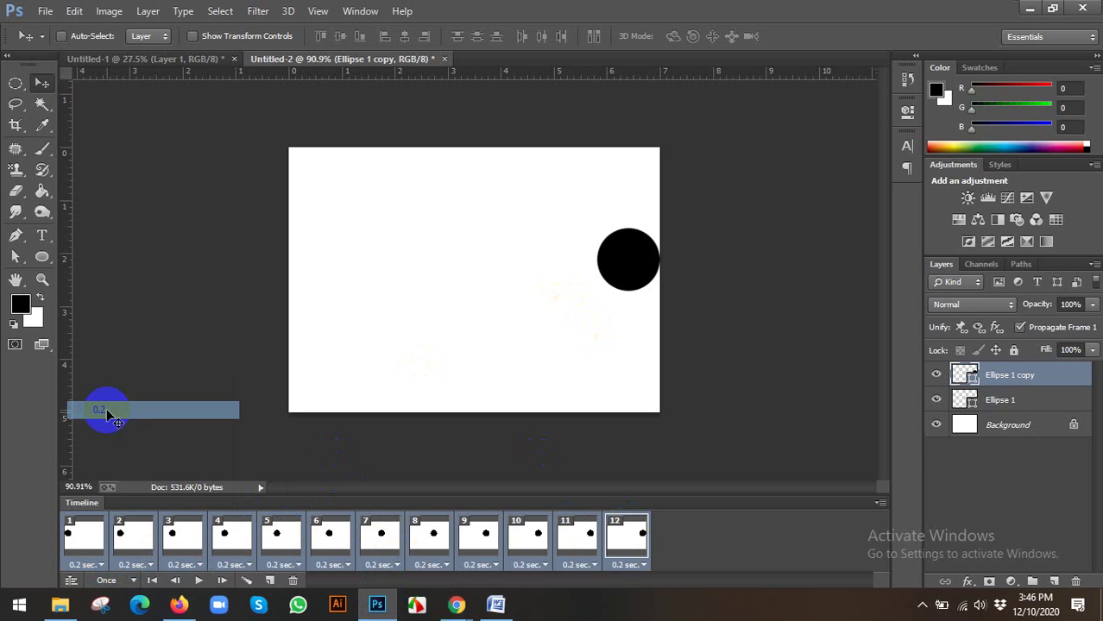
pyautogui.click(203, 582)
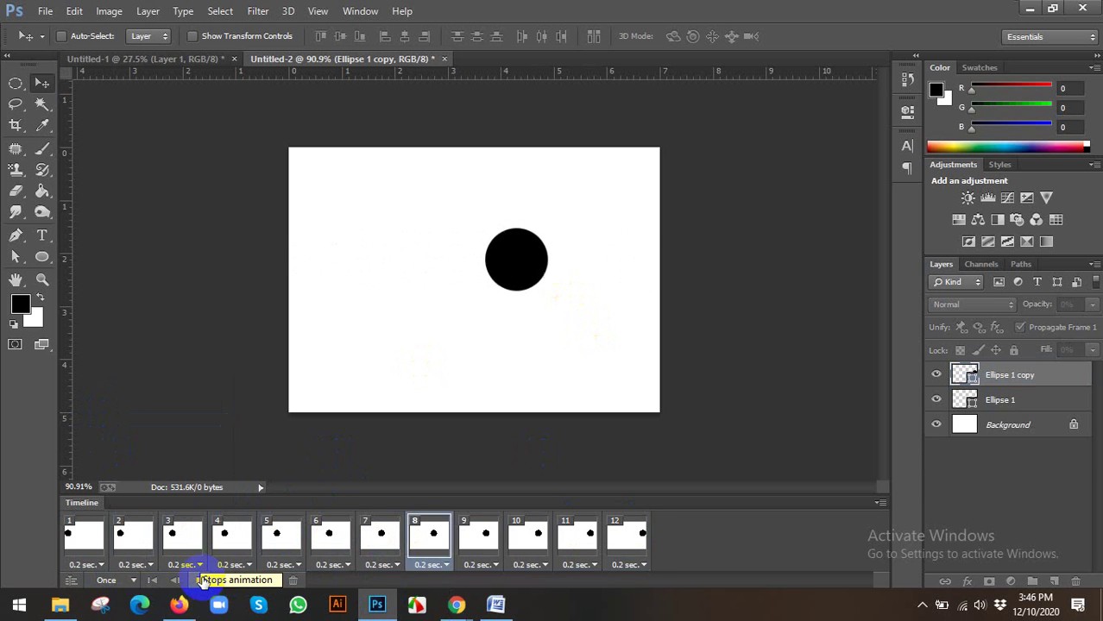
# Step: Set the delay of frames 1 through 12 to 5 seconds and preview the playback
pyautogui.click(82, 539)
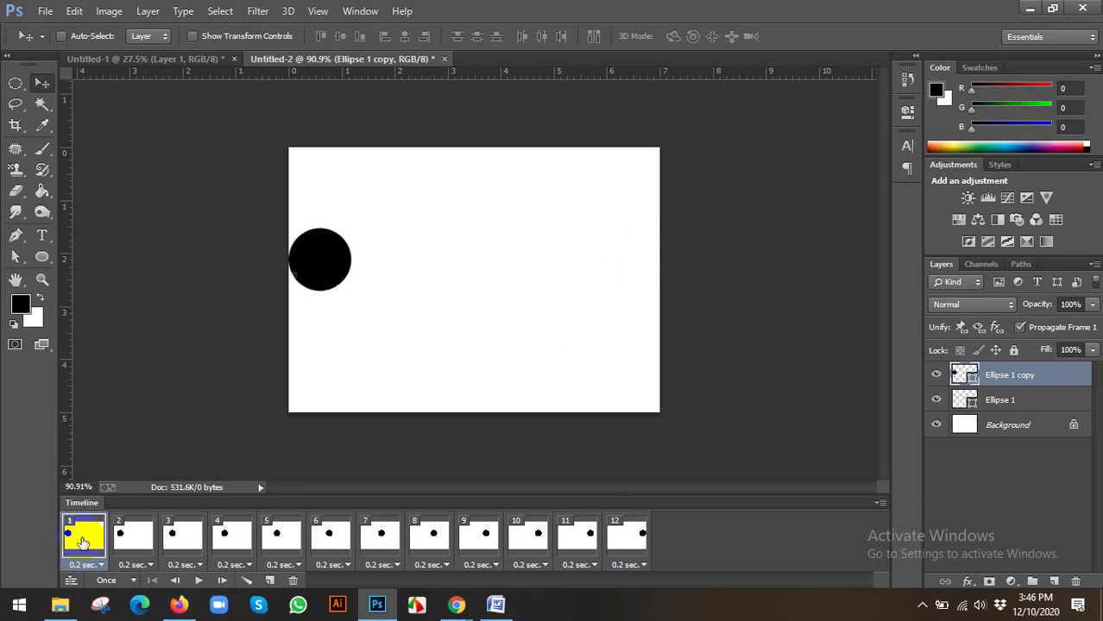
pyautogui.keyDown('shift'); pyautogui.click(628, 535); pyautogui.keyUp('shift')
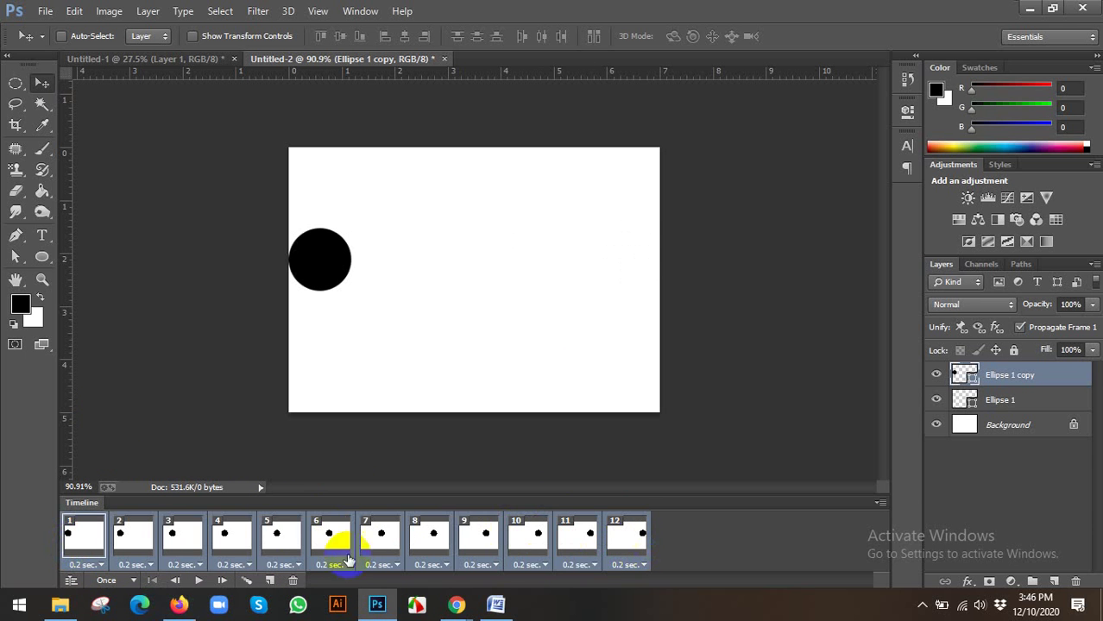
pyautogui.click(102, 564)
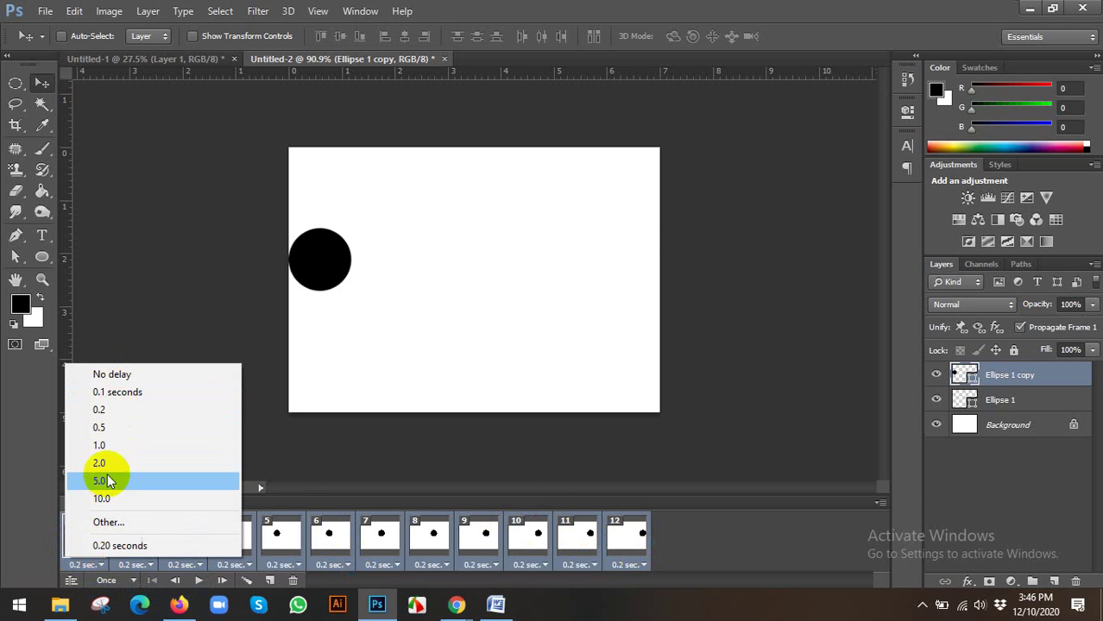
pyautogui.click(104, 481)
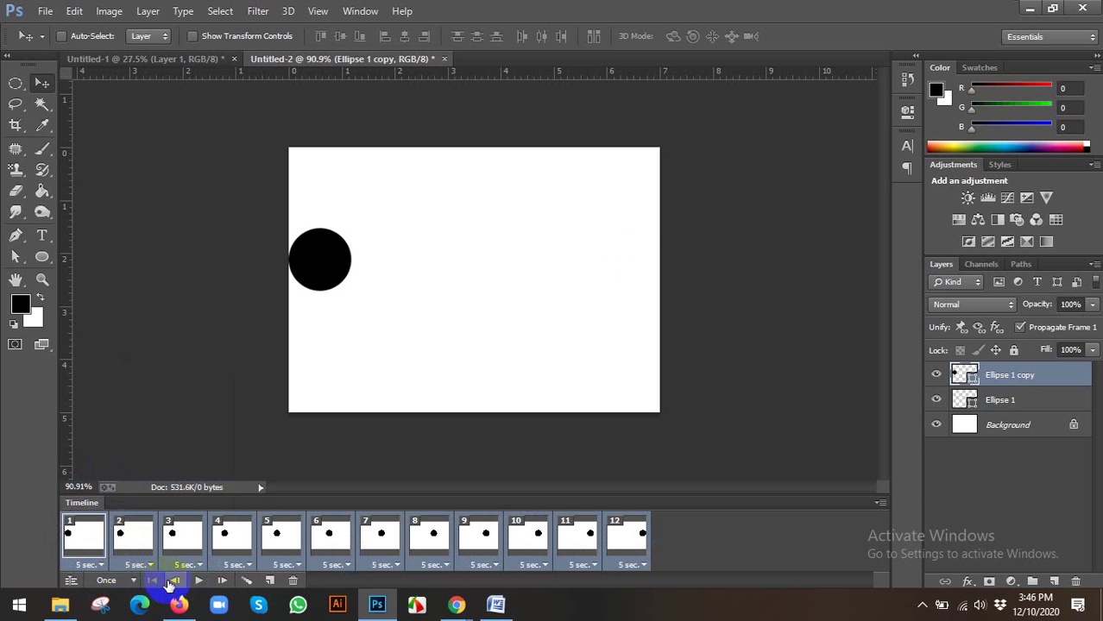
pyautogui.click(197, 580)
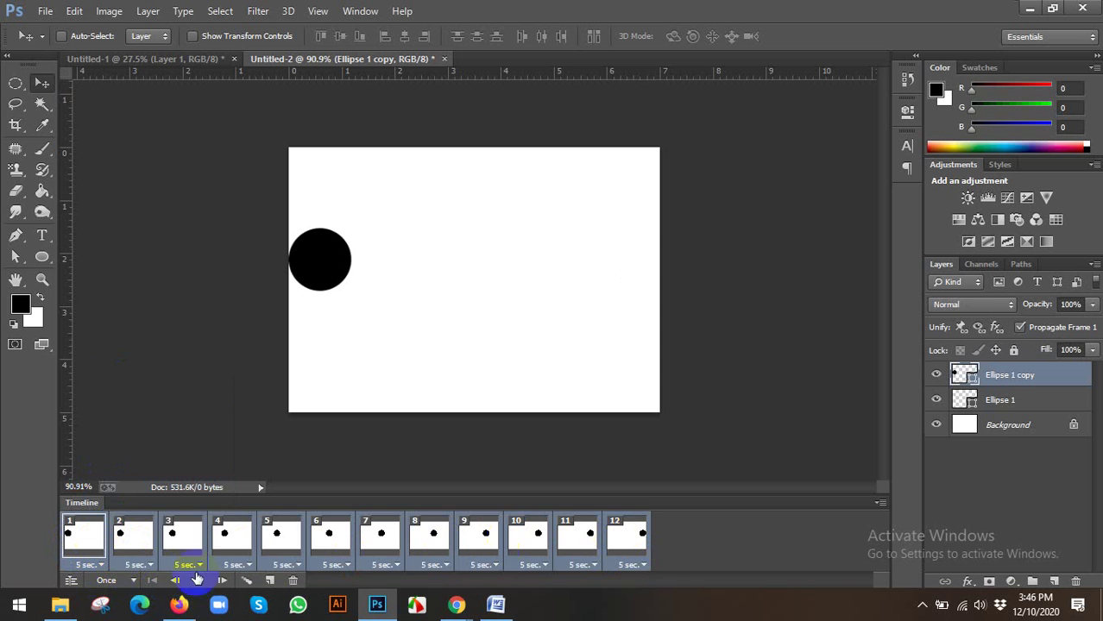
# Step: Set the delay of all 12 frames to 0.1 seconds and preview the faster animation
pyautogui.click(101, 567)
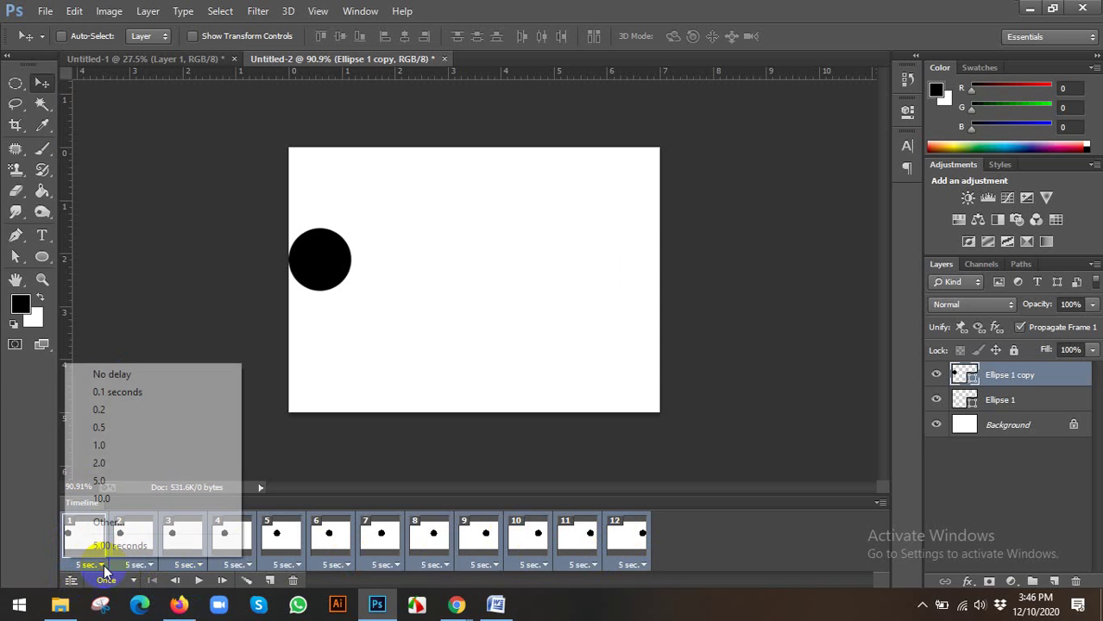
pyautogui.click(104, 393)
pyautogui.click(199, 581)
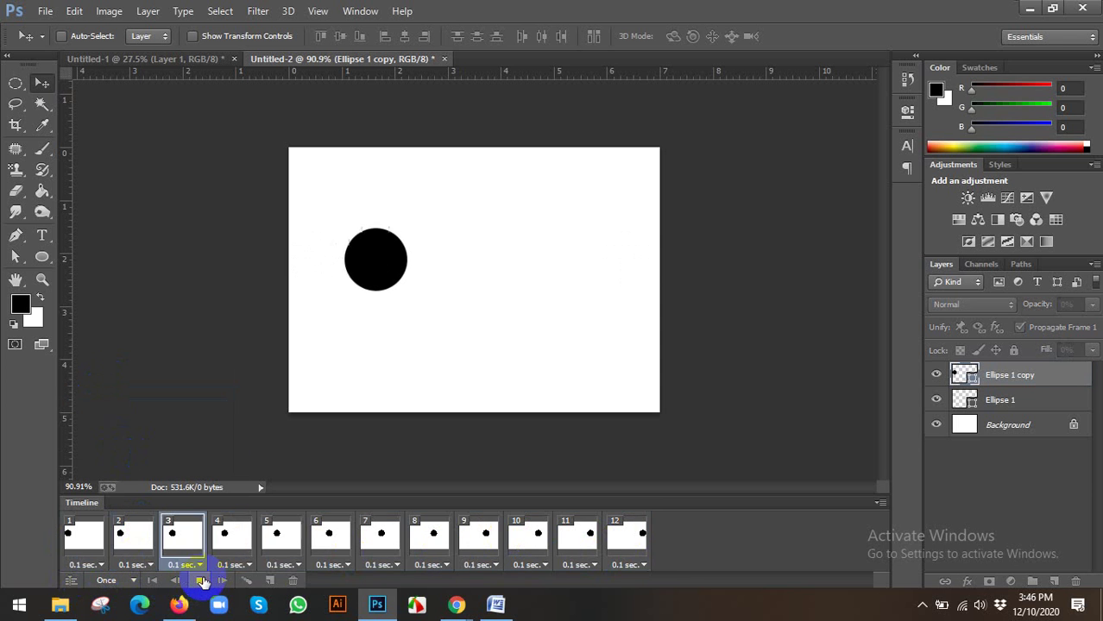
# Step: Set the animation's looping to Forever with all 12 frames selected, and play it
pyautogui.click(101, 543)
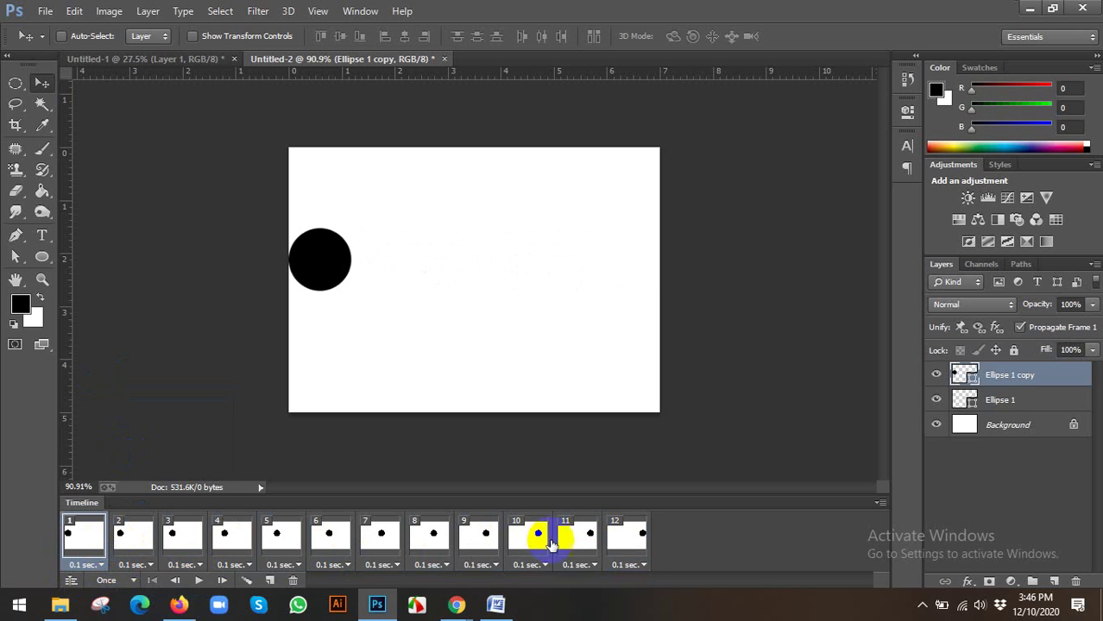
pyautogui.click(108, 580)
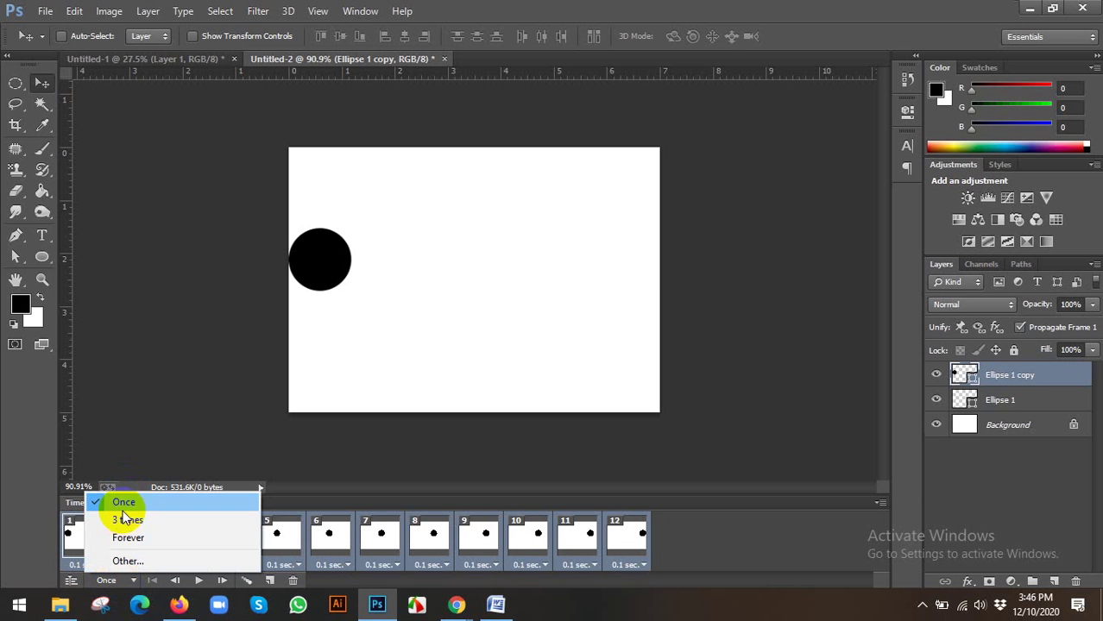
pyautogui.click(129, 536)
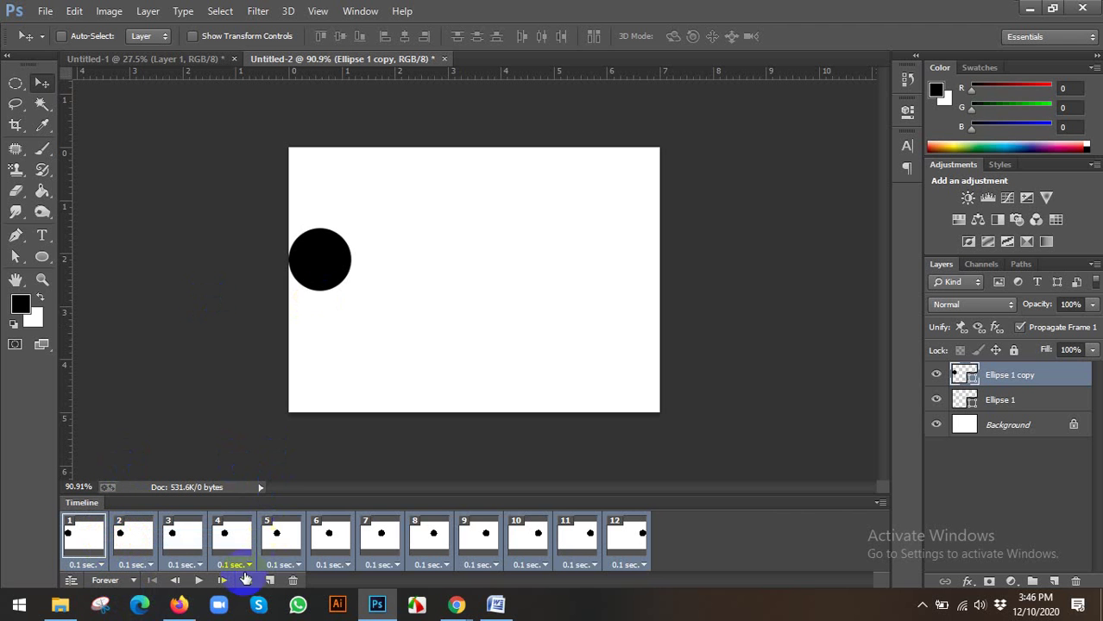
pyautogui.click(200, 581)
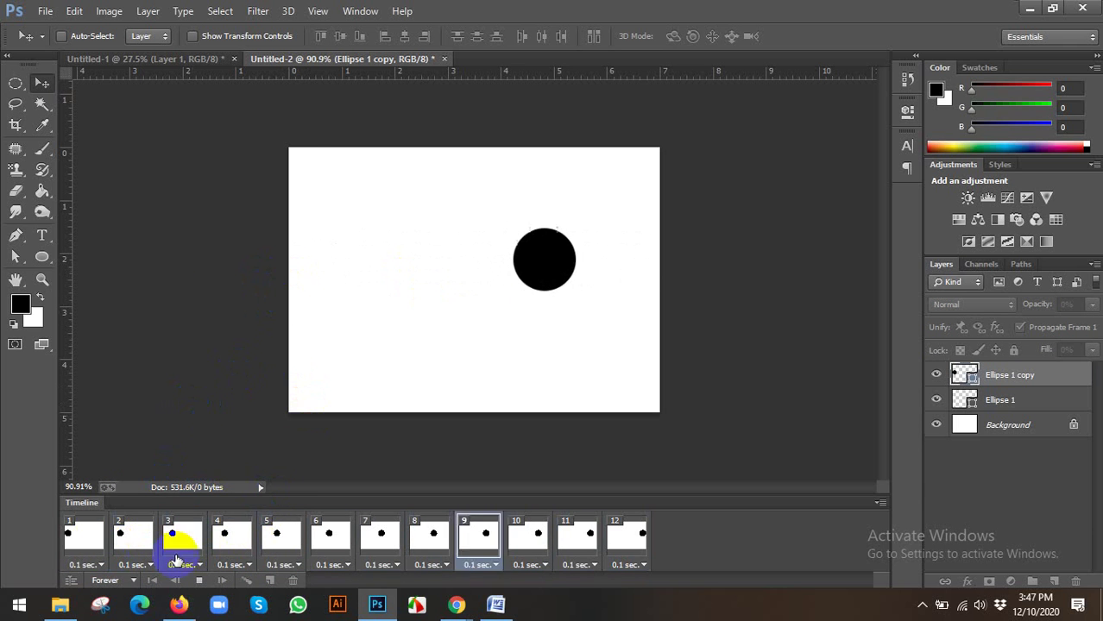
# Step: Stop the playback at frame 4 and close the Untitled-2 document without saving
pyautogui.click(229, 530)
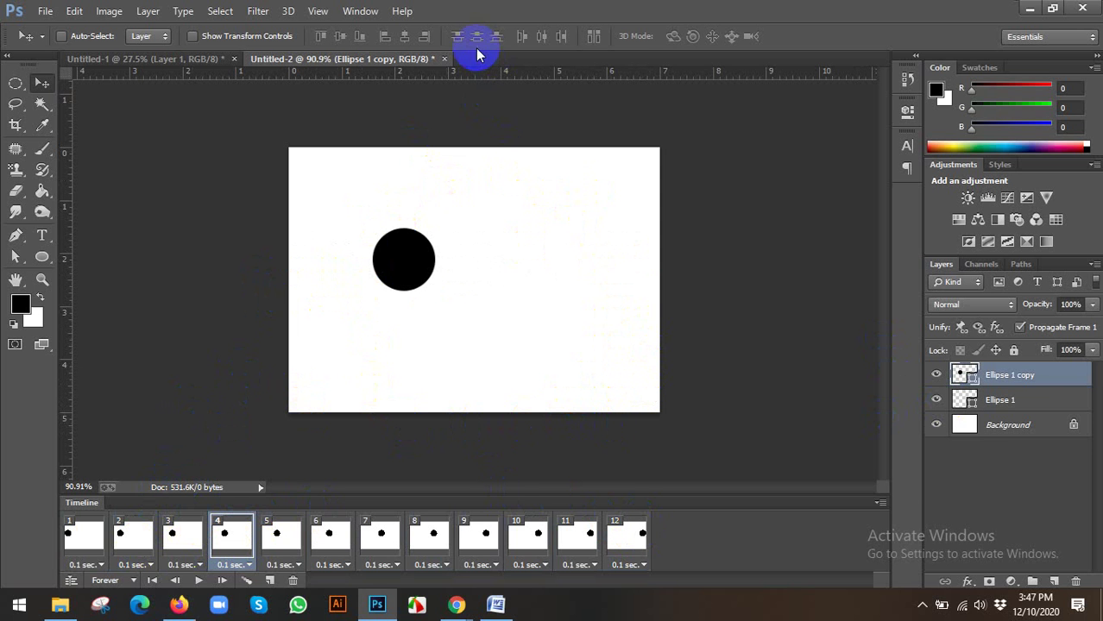
pyautogui.click(444, 59)
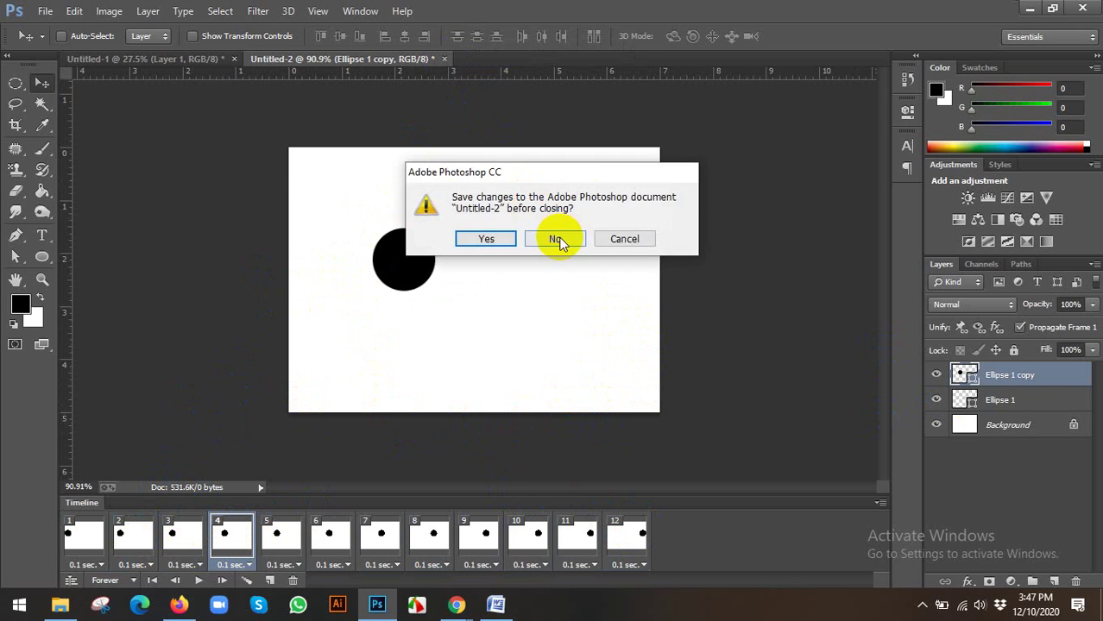
pyautogui.click(559, 238)
# Step: Create a new blank 7 × 5 inch document with a white background from the default size preset
pyautogui.click(44, 10)
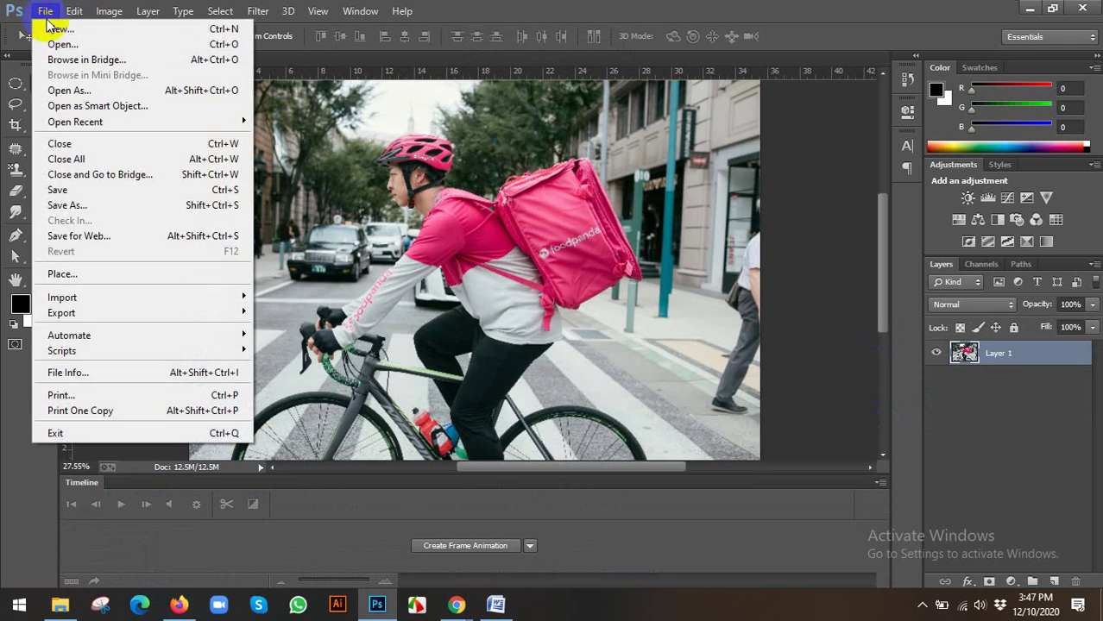
pyautogui.click(43, 28)
pyautogui.click(504, 193)
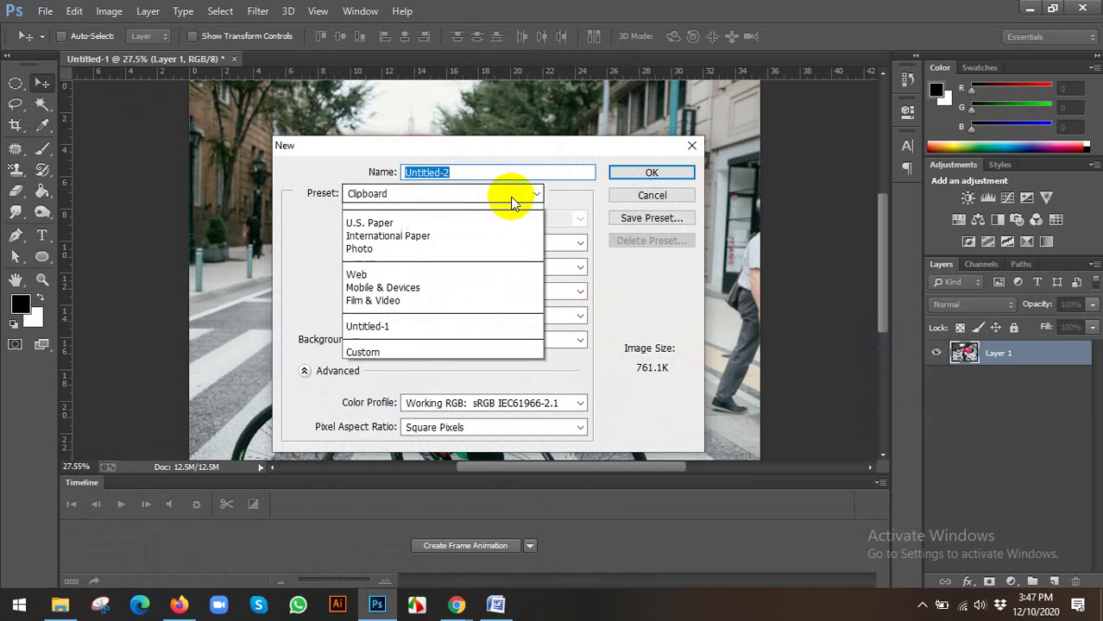
pyautogui.click(456, 214)
pyautogui.click(630, 174)
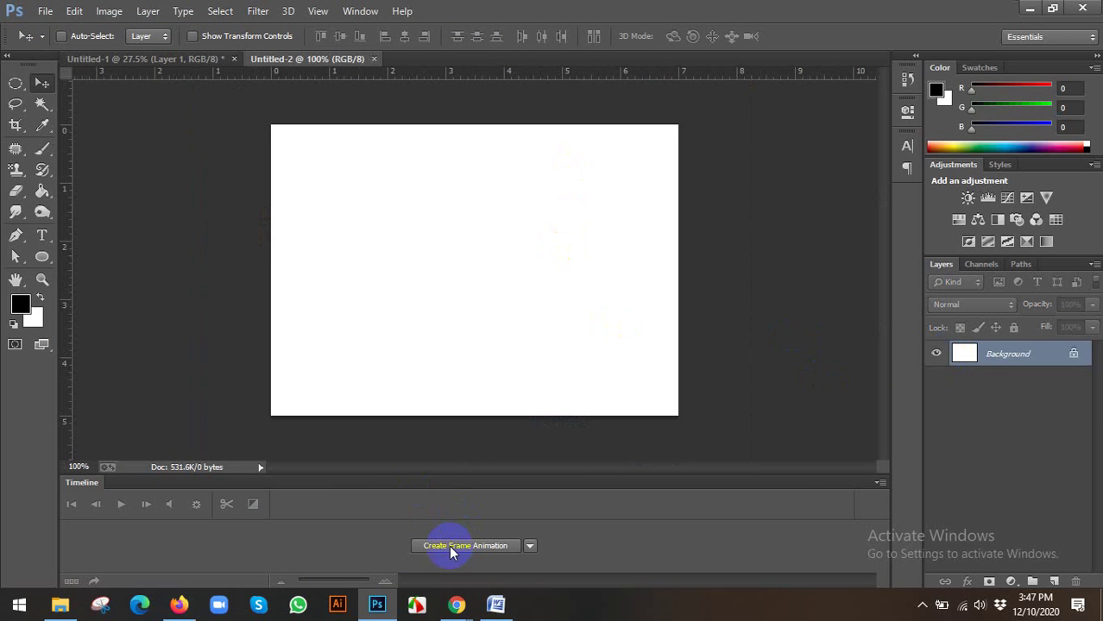
# Step: Create a frame animation in the new document's timeline
pyautogui.click(354, 11)
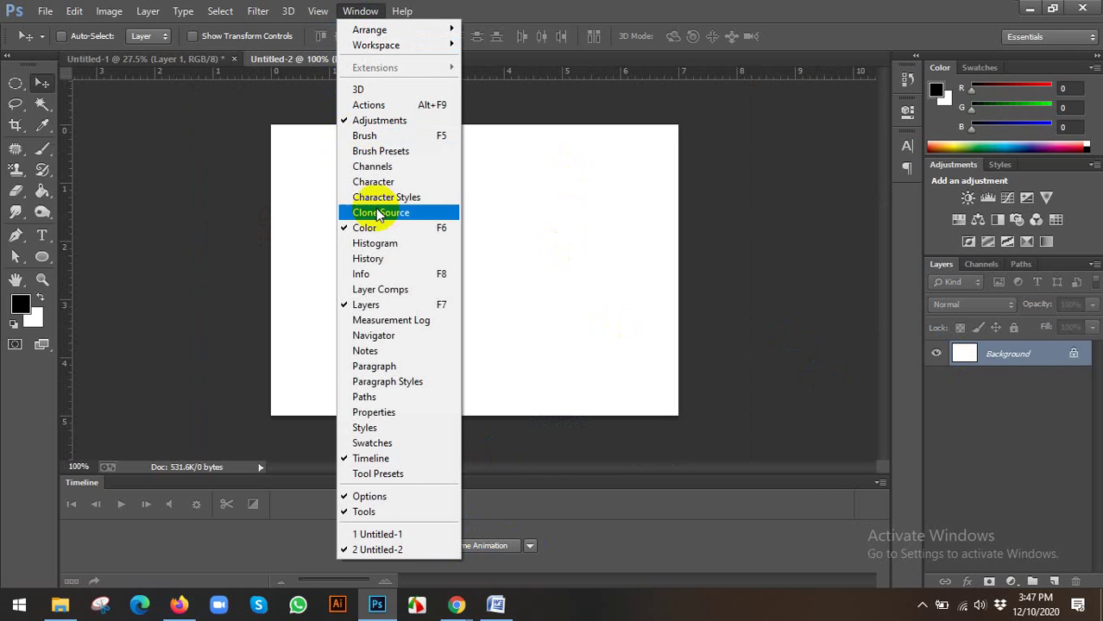
pyautogui.click(507, 448)
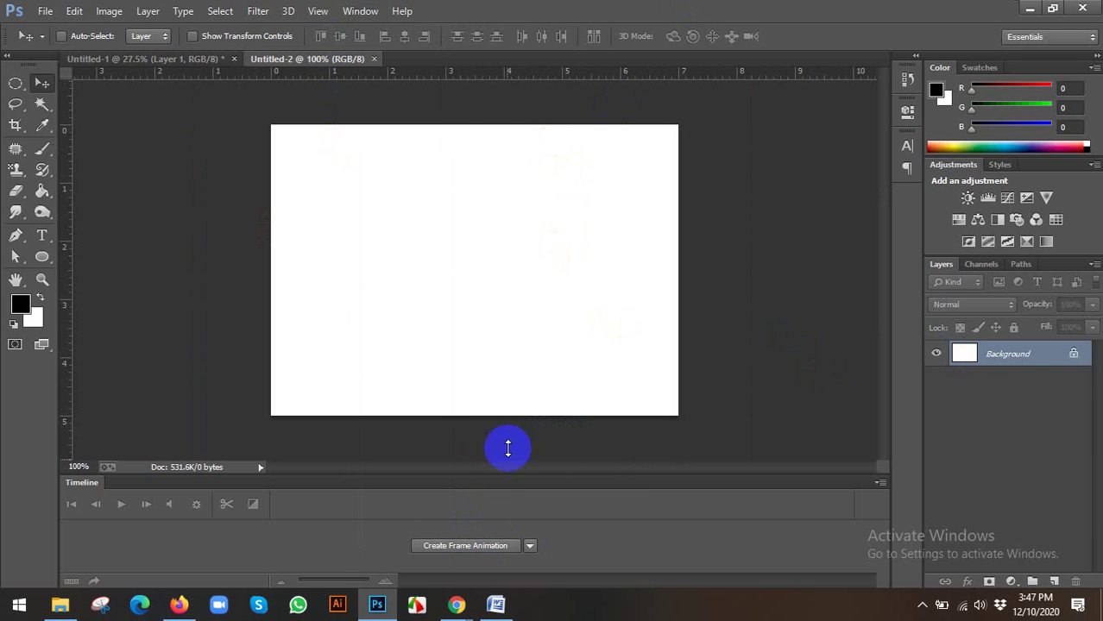
pyautogui.click(521, 546)
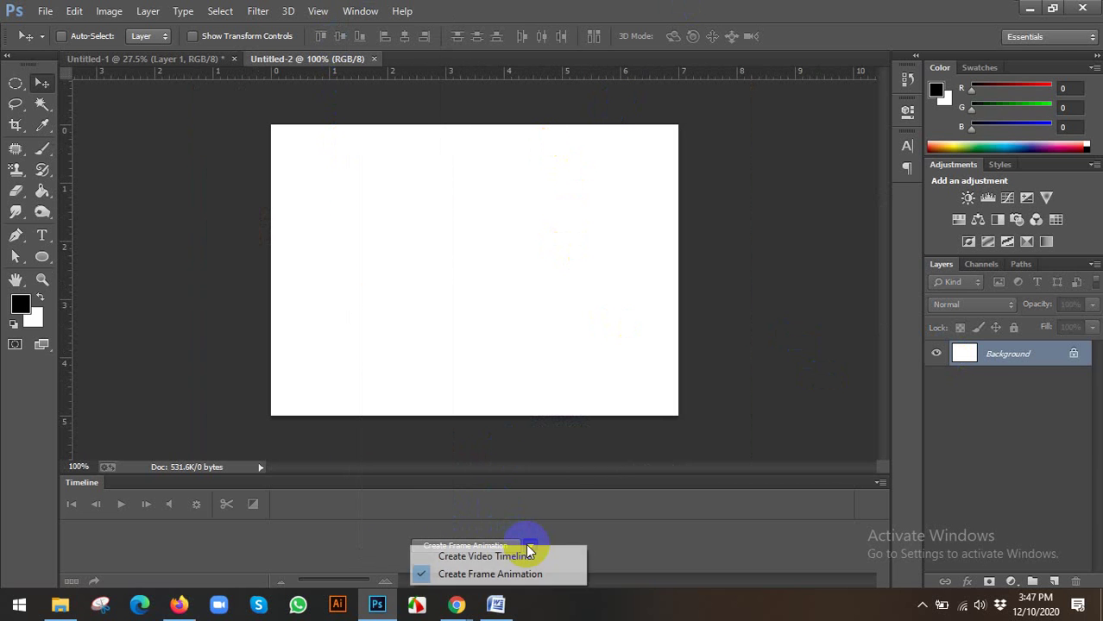
pyautogui.click(477, 575)
pyautogui.click(429, 546)
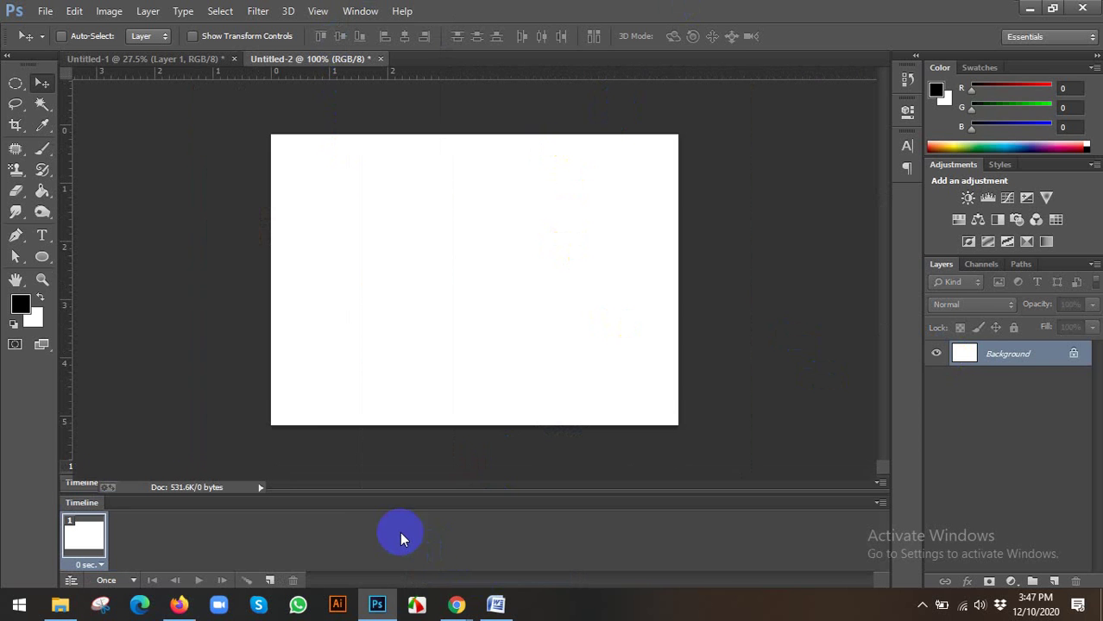
# Step: Draw a black circle about 62 px in diameter left of the canvas centre with the Ellipse tool
pyautogui.click(48, 264)
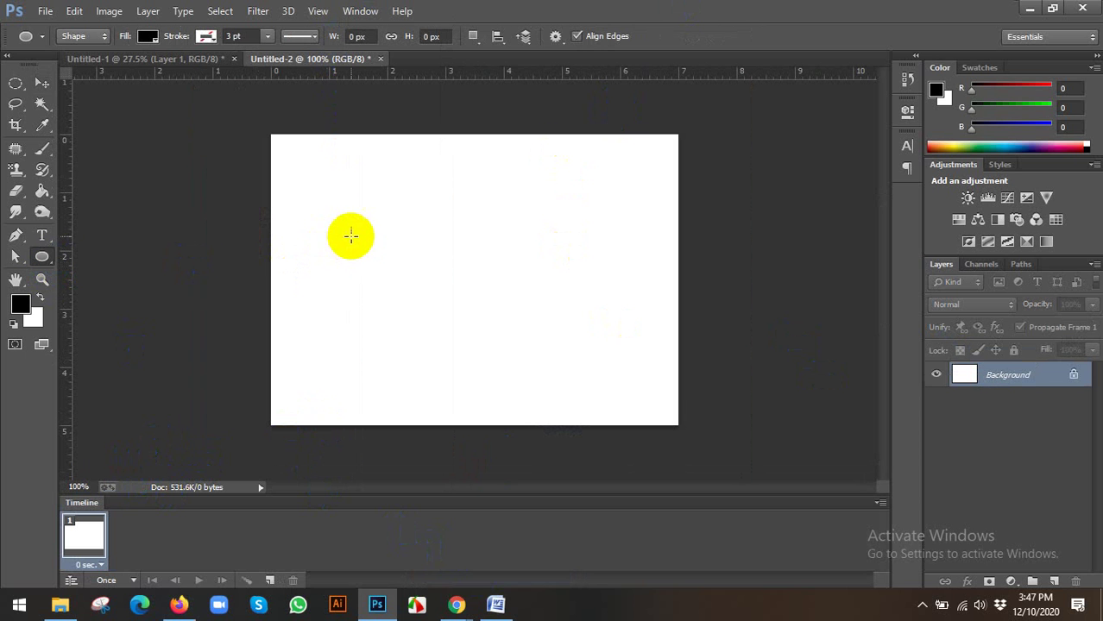
pyautogui.moveTo(352, 237); pyautogui.dragTo(397, 306)
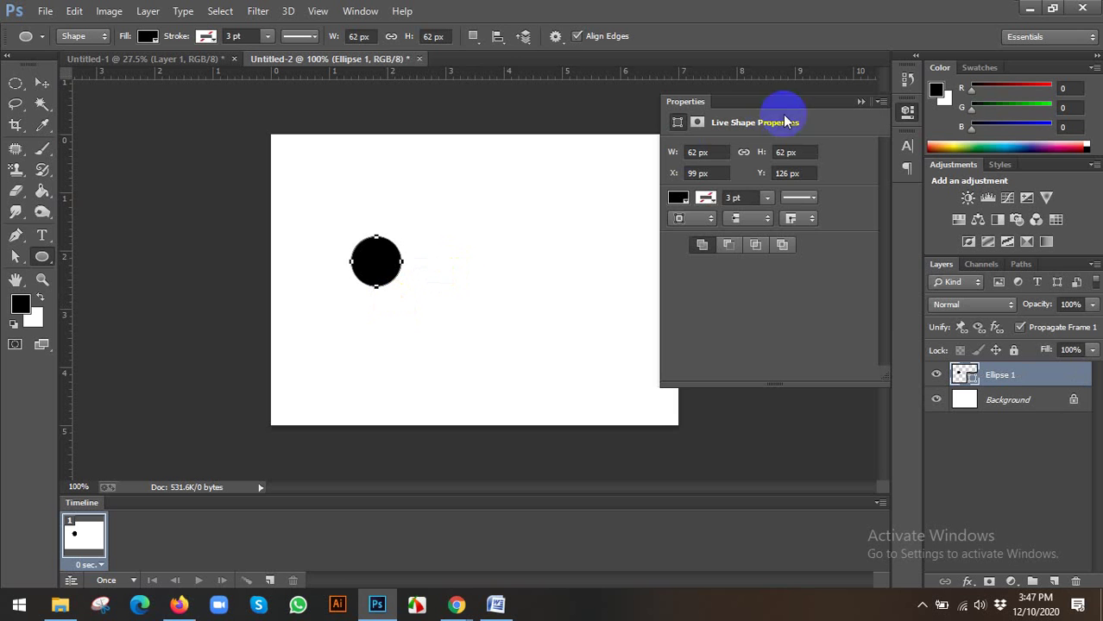
pyautogui.click(907, 114)
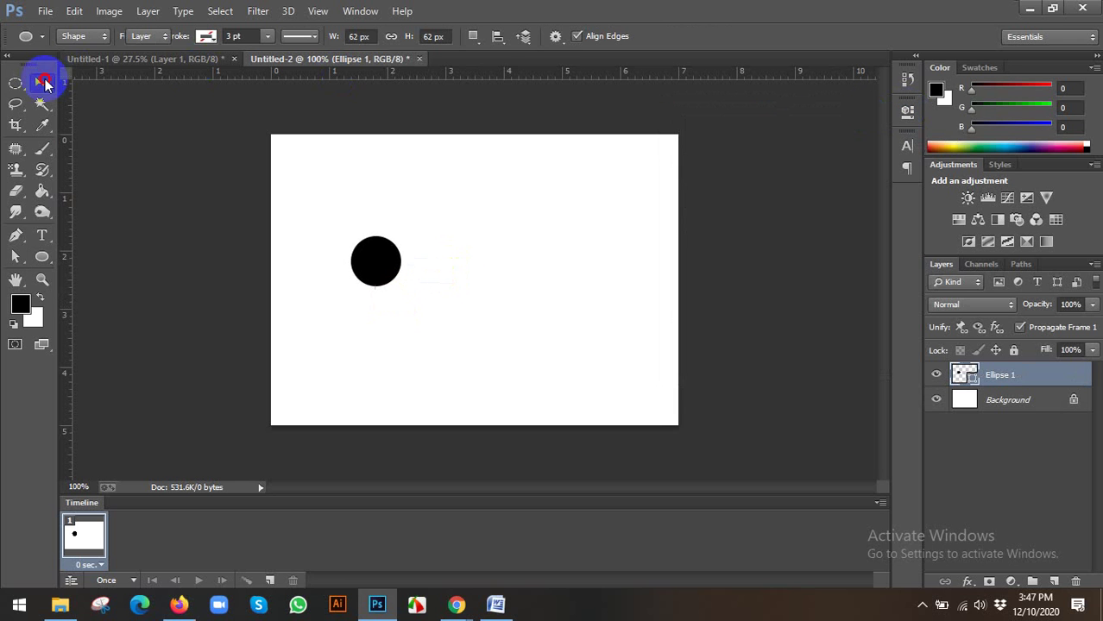
# Step: Scale the black circle up to about twice its diameter and place it near the centre of the canvas
pyautogui.click(42, 83)
pyautogui.click(193, 36)
pyautogui.moveTo(400, 285); pyautogui.dragTo(496, 270)
pyautogui.click(812, 35)
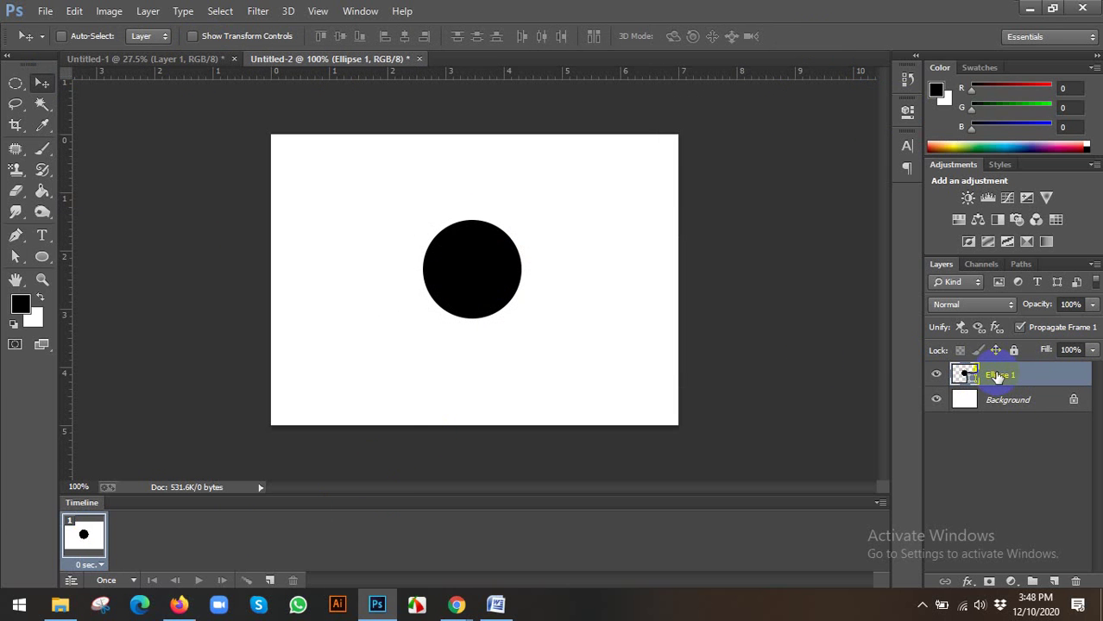
# Step: Duplicate the Ellipse 1 layer five times
pyautogui.hotkey('ctrl', 'j')
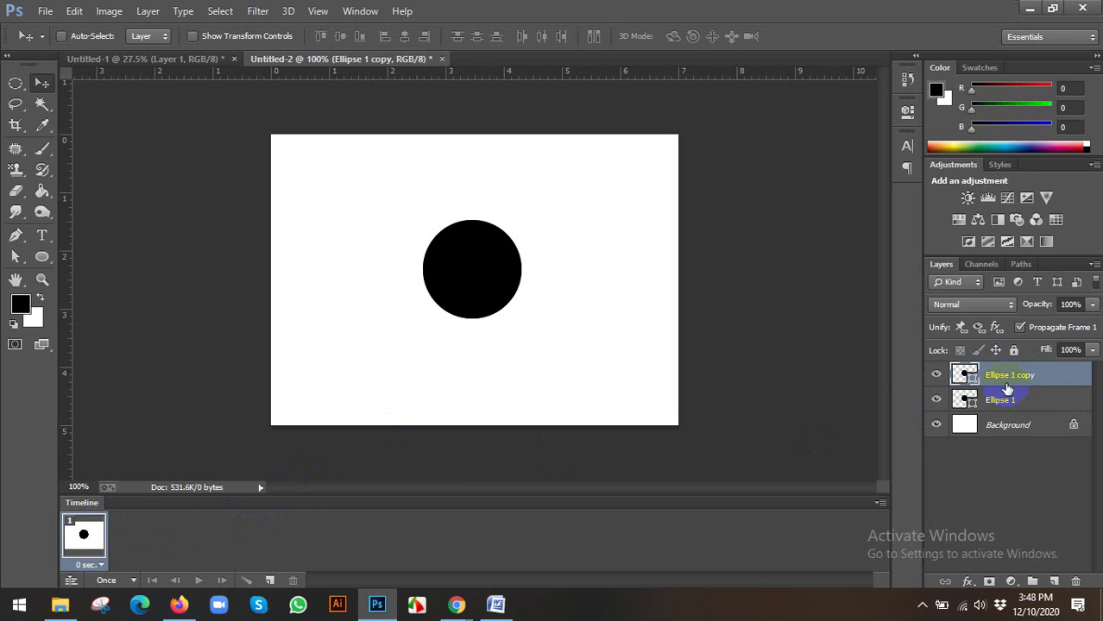
pyautogui.hotkey('ctrl', 'j')
pyautogui.hotkey('ctrl', 'j')
pyautogui.hotkey('ctrl', 'j')
pyautogui.hotkey('ctrl', 'j')
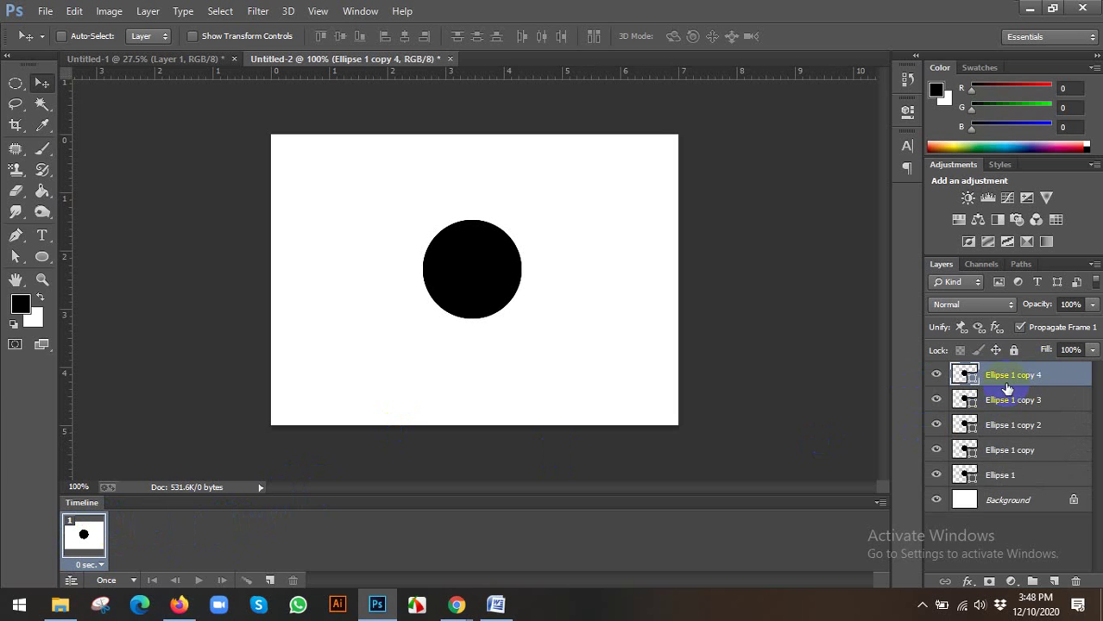
# Step: Rename the original Ellipse 1 layer to black and its first copy to red
pyautogui.doubleClick(998, 501)
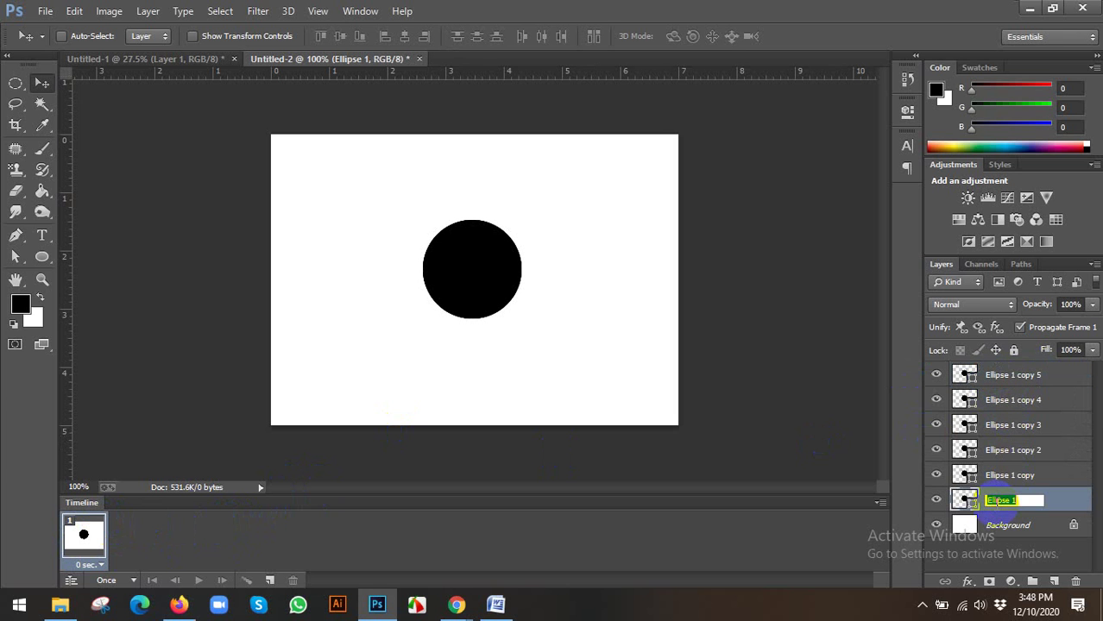
pyautogui.write('black')
pyautogui.press('Return')
pyautogui.click(1009, 477)
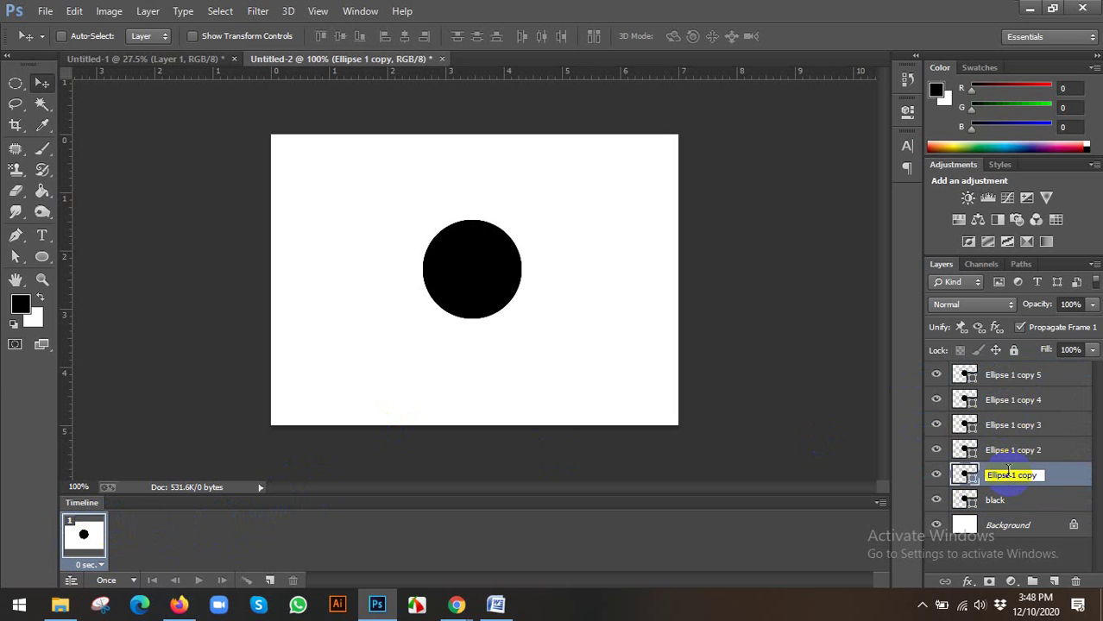
pyautogui.moveTo(1043, 479); pyautogui.dragTo(922, 473)
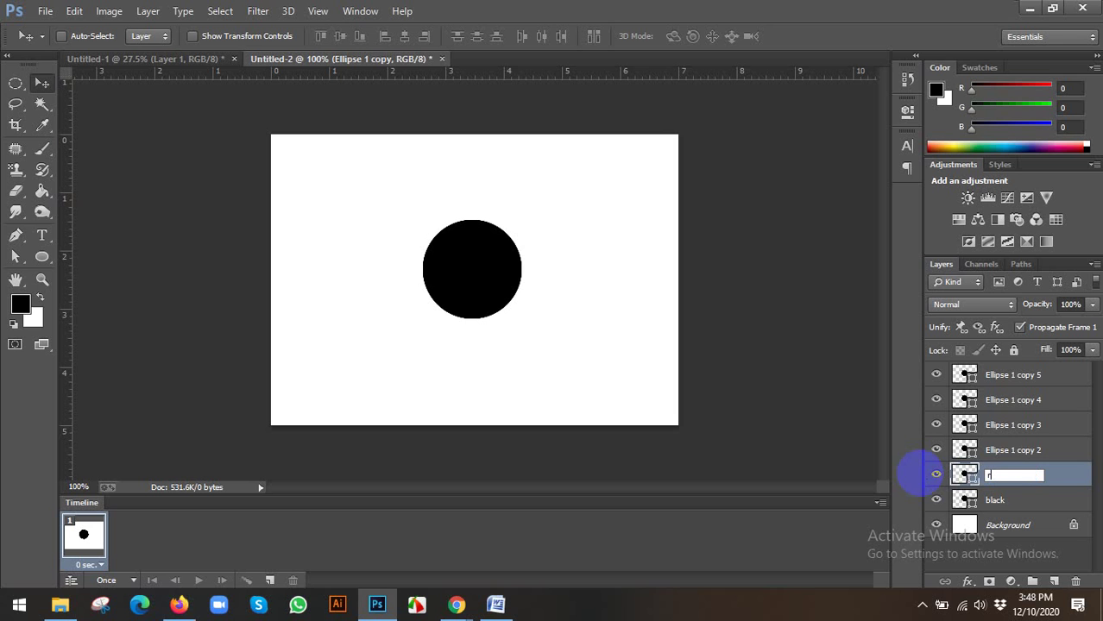
# Step: Rename the layer Ellipse 1 copy 2 to yellow and Ellipse 1 copy 3 to orange
pyautogui.doubleClick(1005, 451)
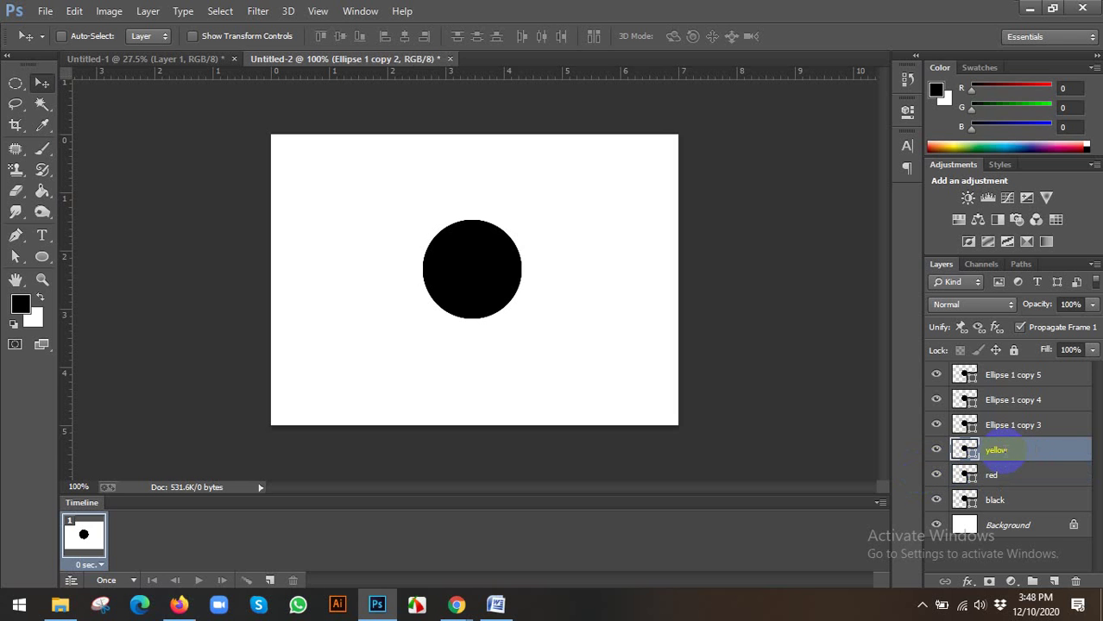
pyautogui.press('Return')
pyautogui.doubleClick(1003, 425)
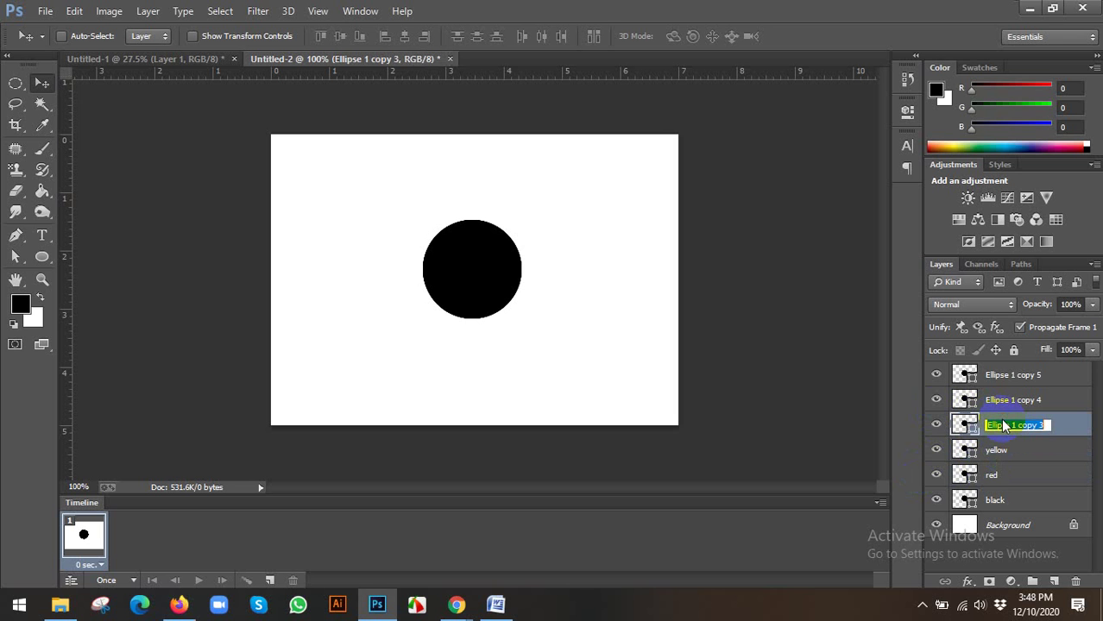
pyautogui.write('g')
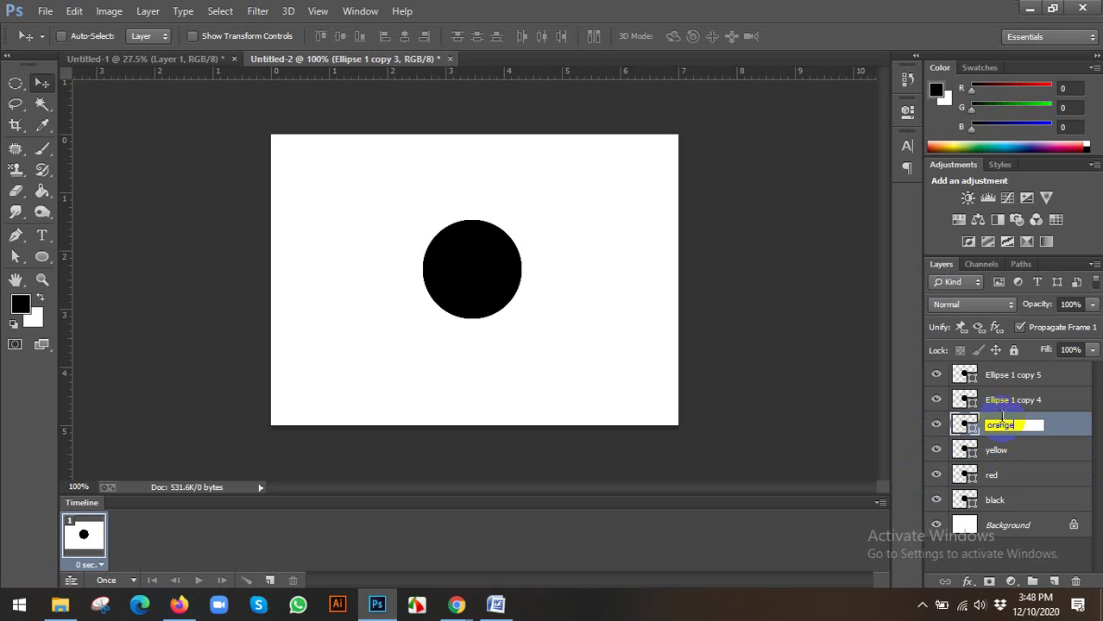
pyautogui.write('e')
pyautogui.press('Return')
# Step: Rename the layer Ellipse 1 copy 4 to blue and Ellipse 1 copy 5 to green
pyautogui.doubleClick(1003, 399)
pyautogui.write('B')
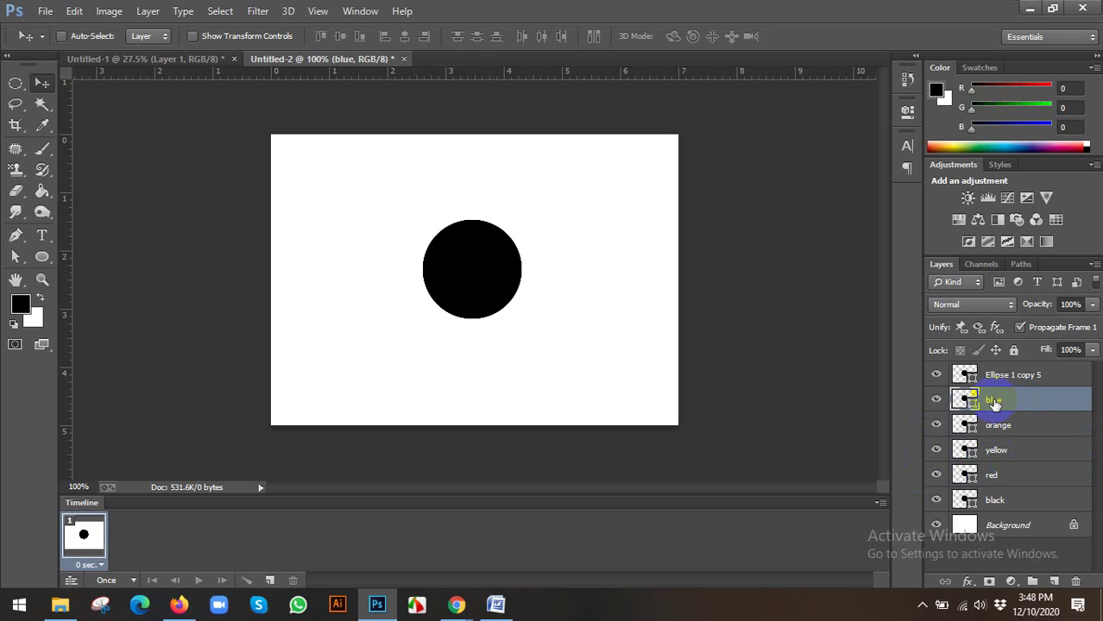
pyautogui.doubleClick(1007, 375)
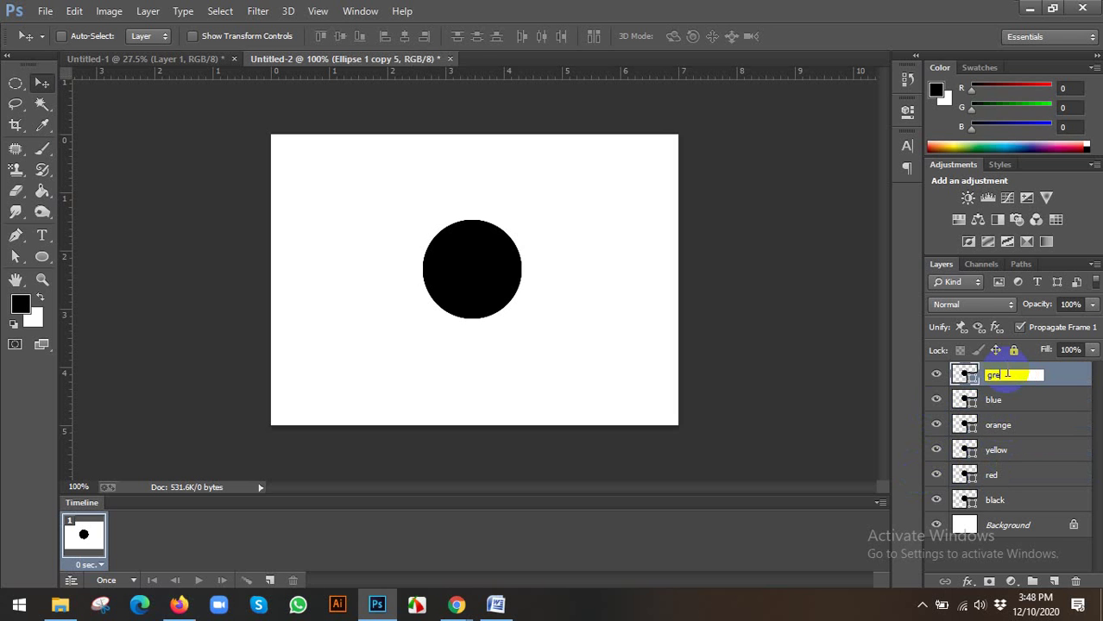
pyautogui.write('green')
pyautogui.press('Return')
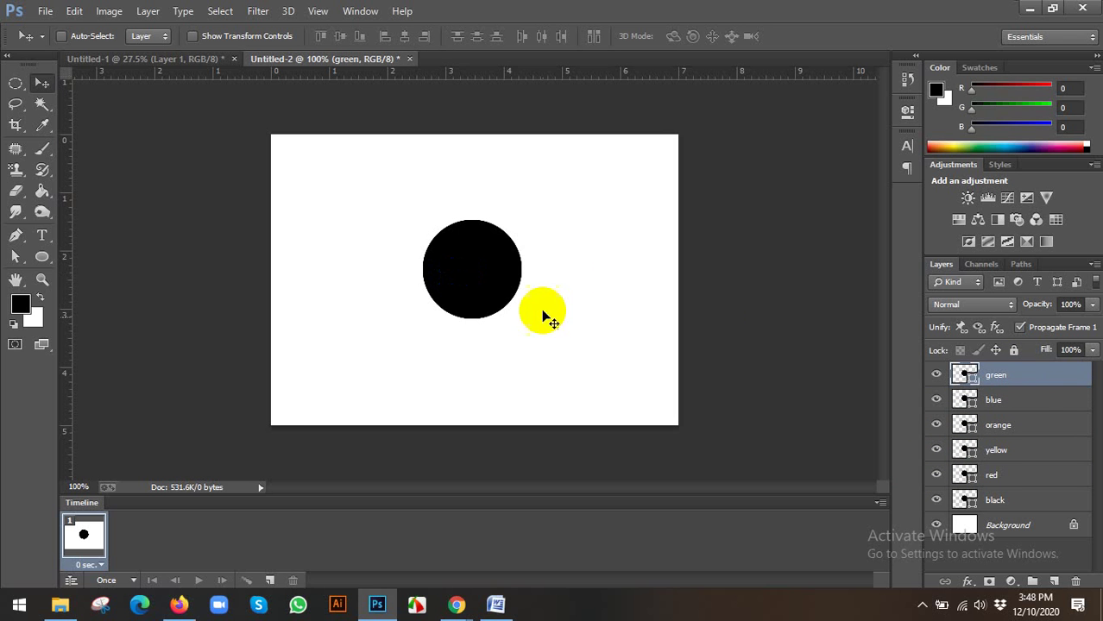
# Step: Select the black layer and add a second frame to the animation by duplicating frame 1
pyautogui.scroll(-1, 542, 311)
pyautogui.click(1006, 501)
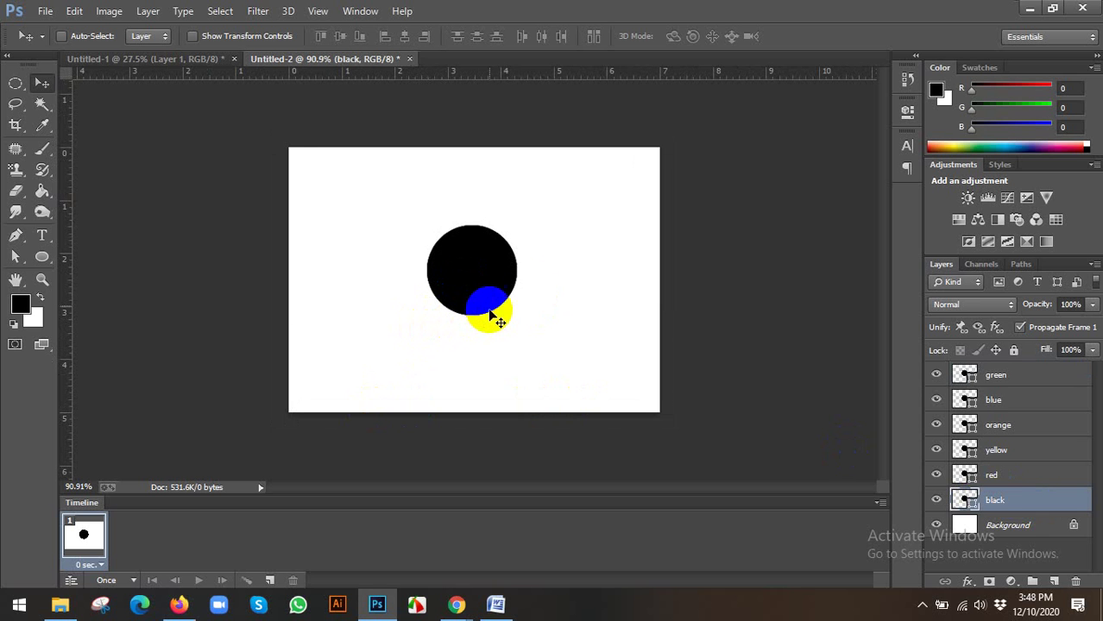
pyautogui.scroll(-1, 1004, 505)
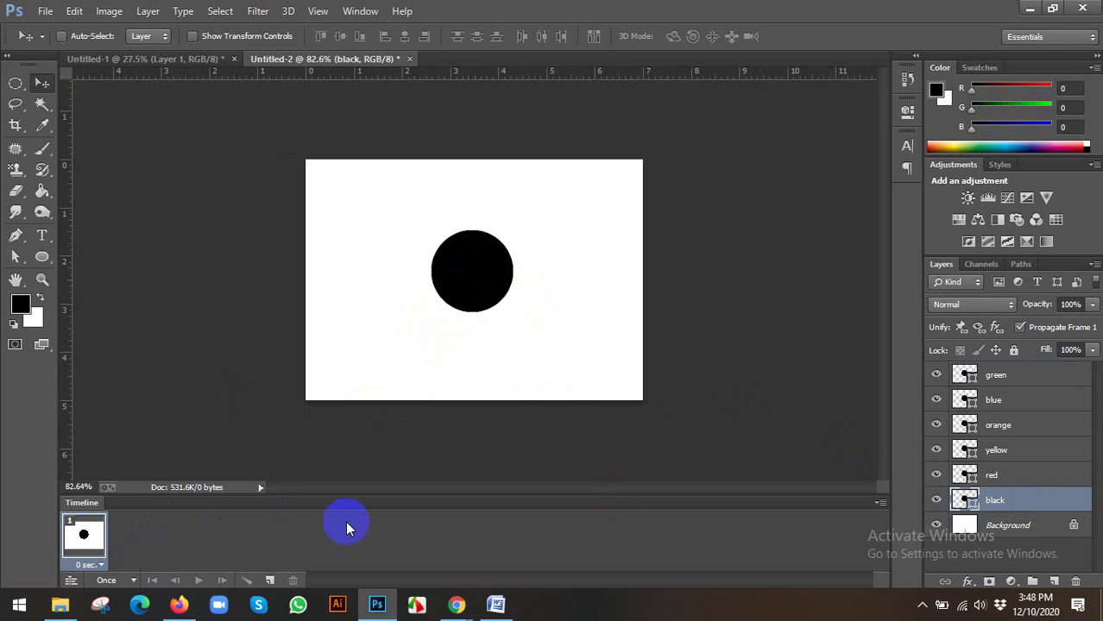
pyautogui.click(268, 583)
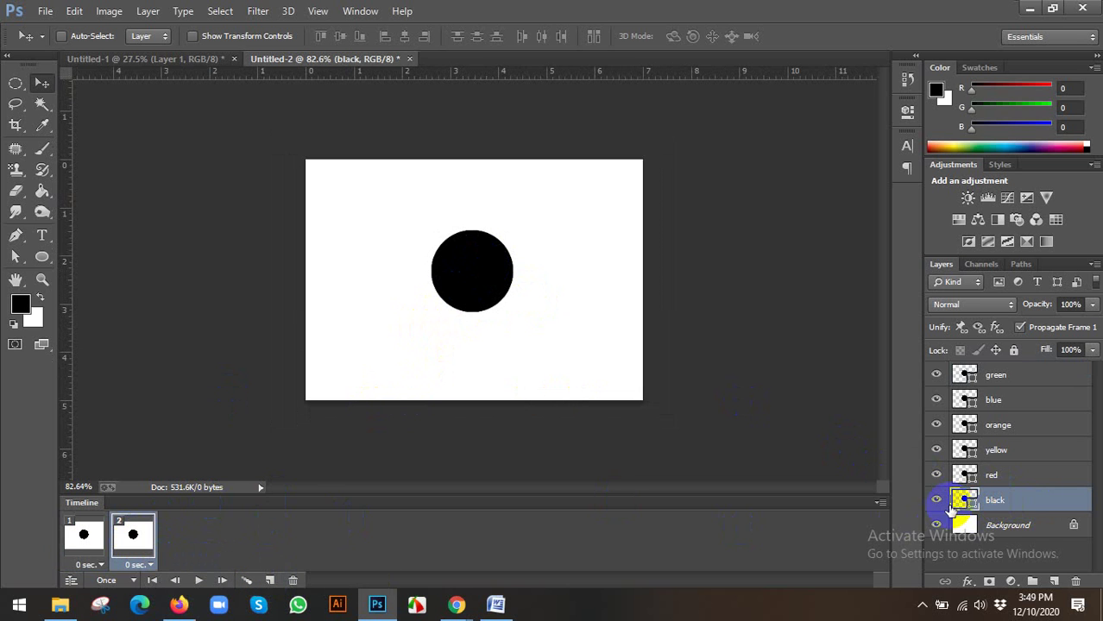
# Step: Change the fill colour of the circle on the red layer to pure red, ff0000
pyautogui.click(991, 481)
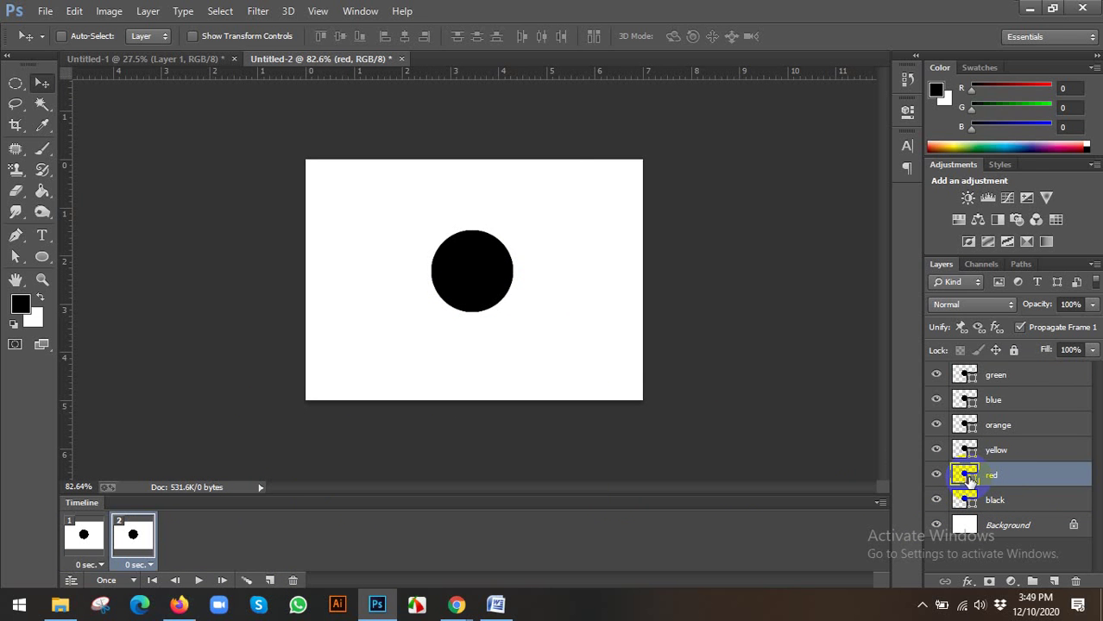
pyautogui.doubleClick(967, 477)
pyautogui.moveTo(821, 259); pyautogui.dragTo(819, 168)
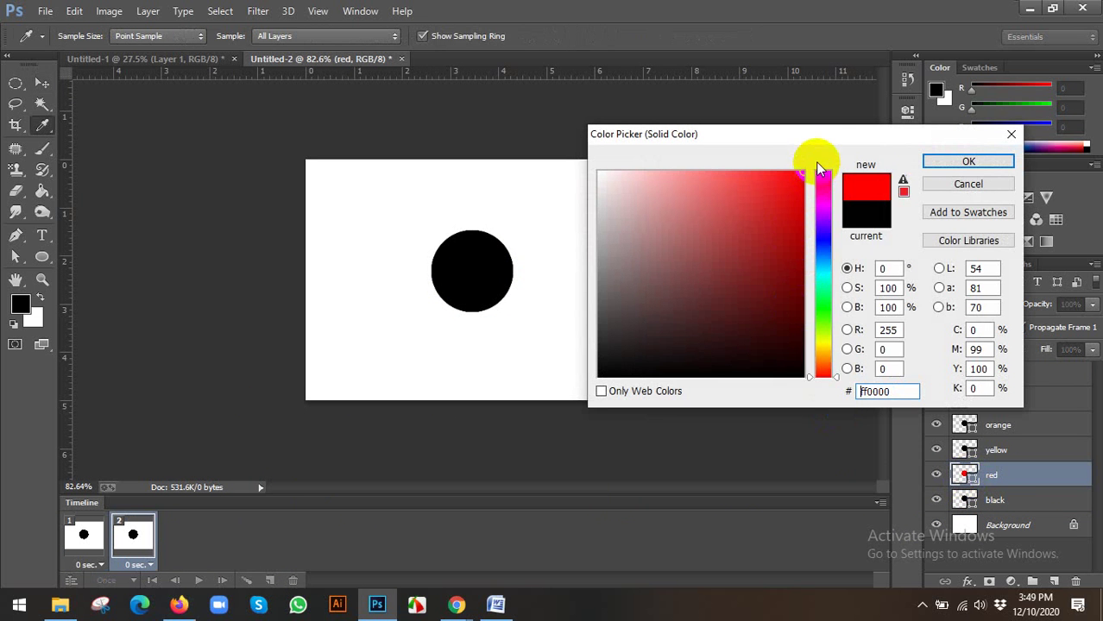
pyautogui.click(968, 162)
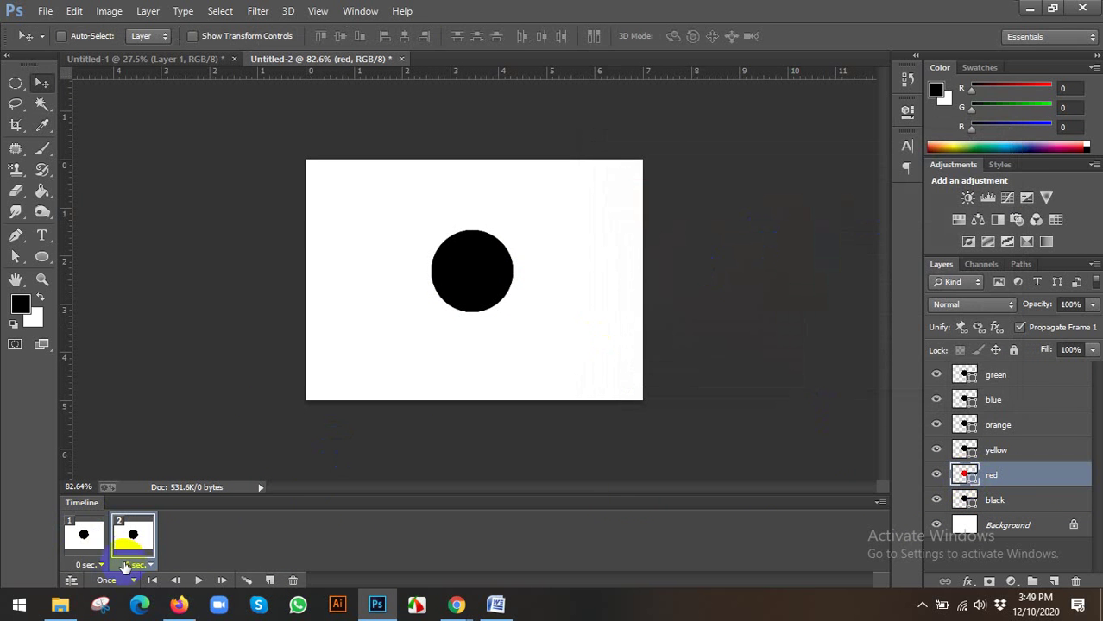
# Step: Hide the black layer in frame 2 and compare the layer visibility of frames 1 and 2
pyautogui.moveTo(125, 566); pyautogui.dragTo(984, 492)
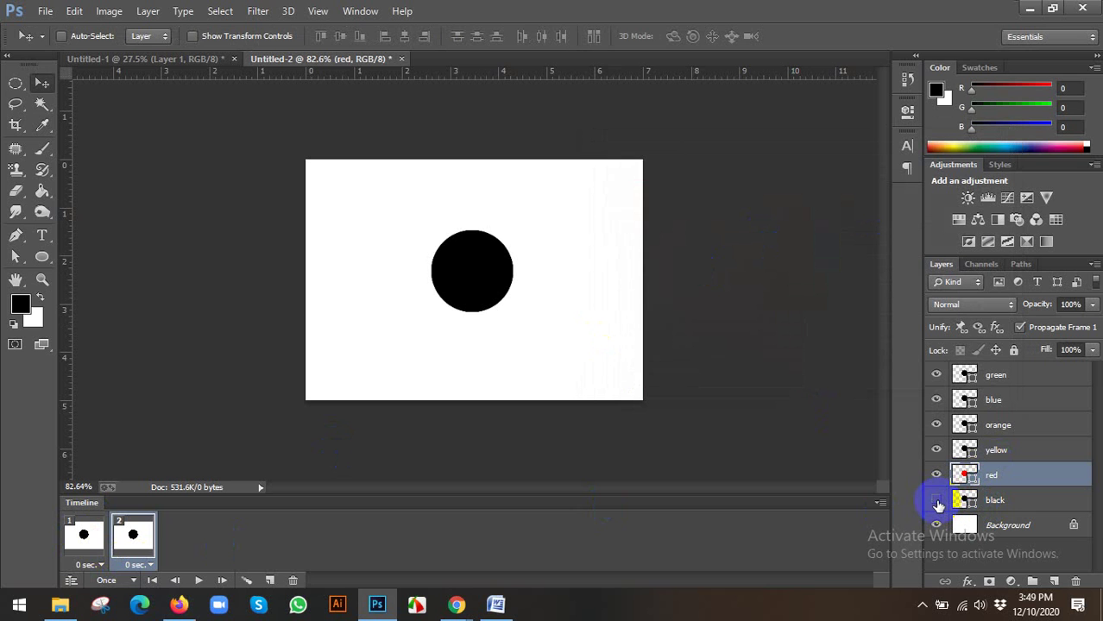
pyautogui.click(937, 501)
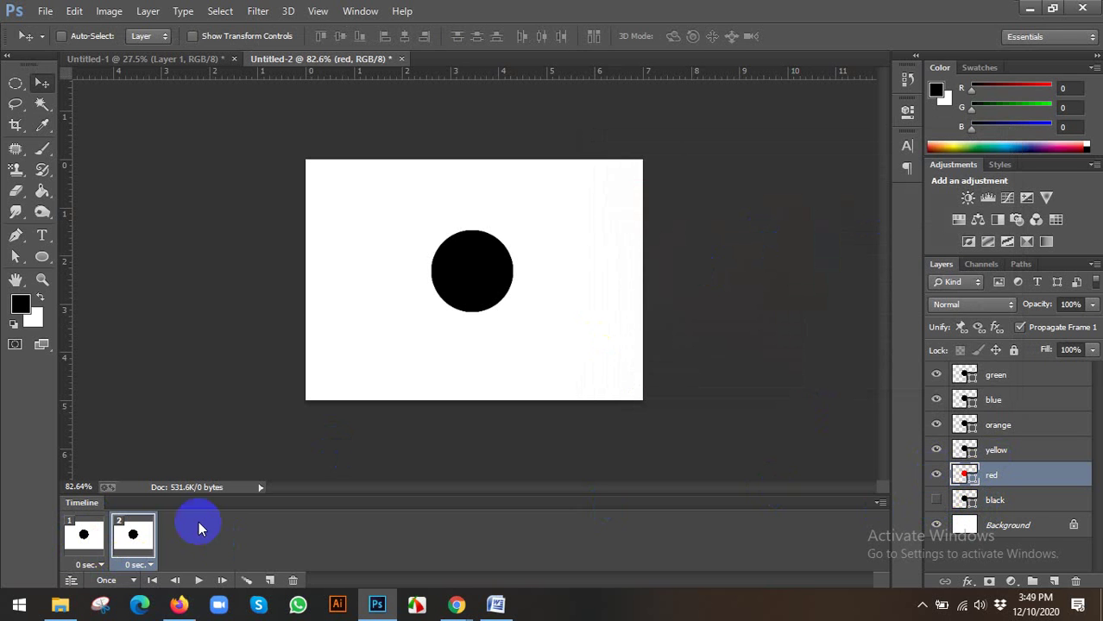
pyautogui.click(73, 532)
pyautogui.click(123, 533)
pyautogui.click(82, 535)
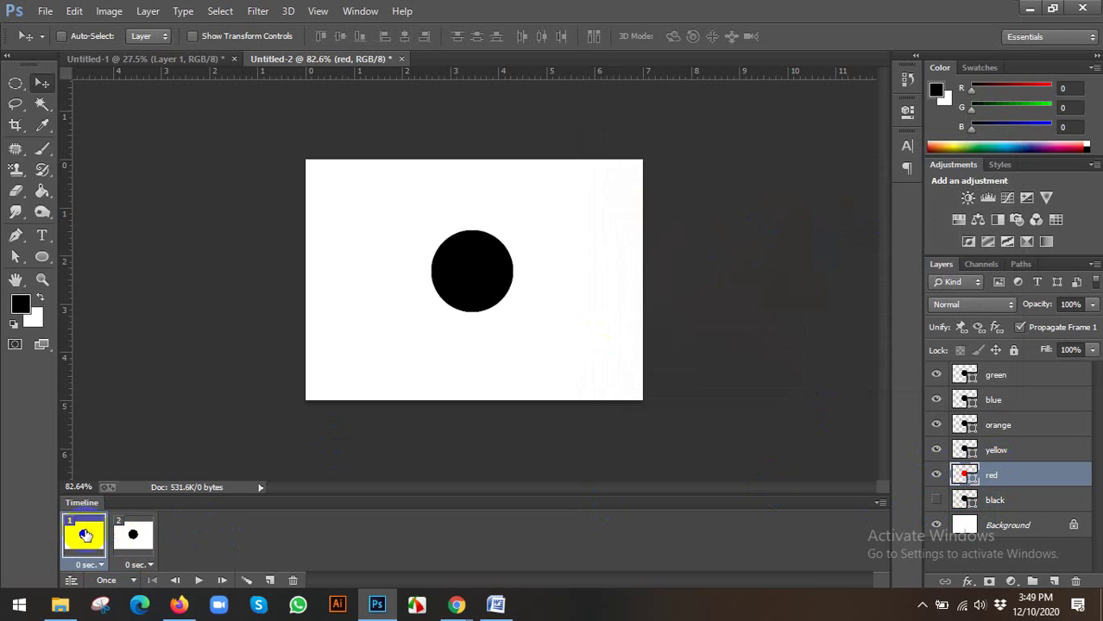
pyautogui.click(128, 535)
pyautogui.click(84, 537)
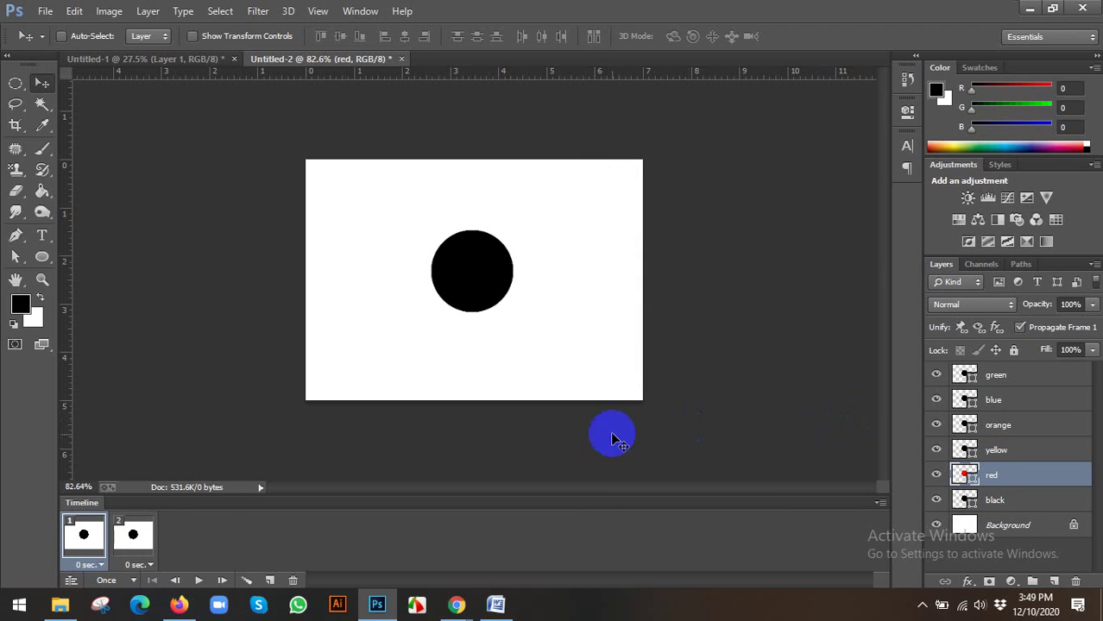
# Step: In frame 1, hide the green, blue, orange, yellow and red layers, keeping the black layer visible and selected
pyautogui.click(83, 534)
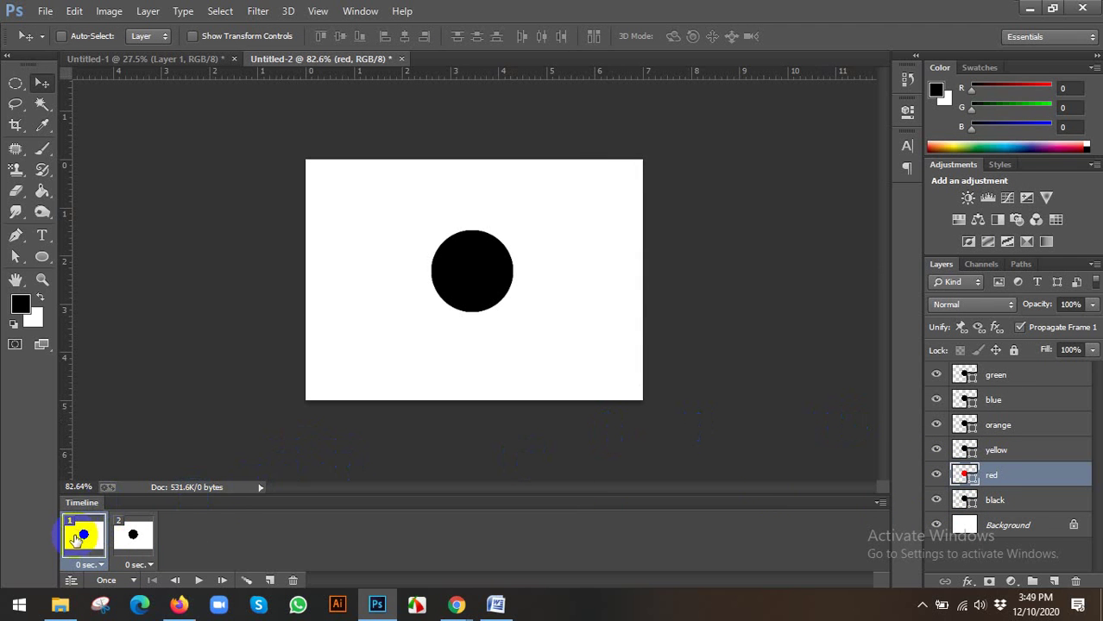
pyautogui.click(1001, 468)
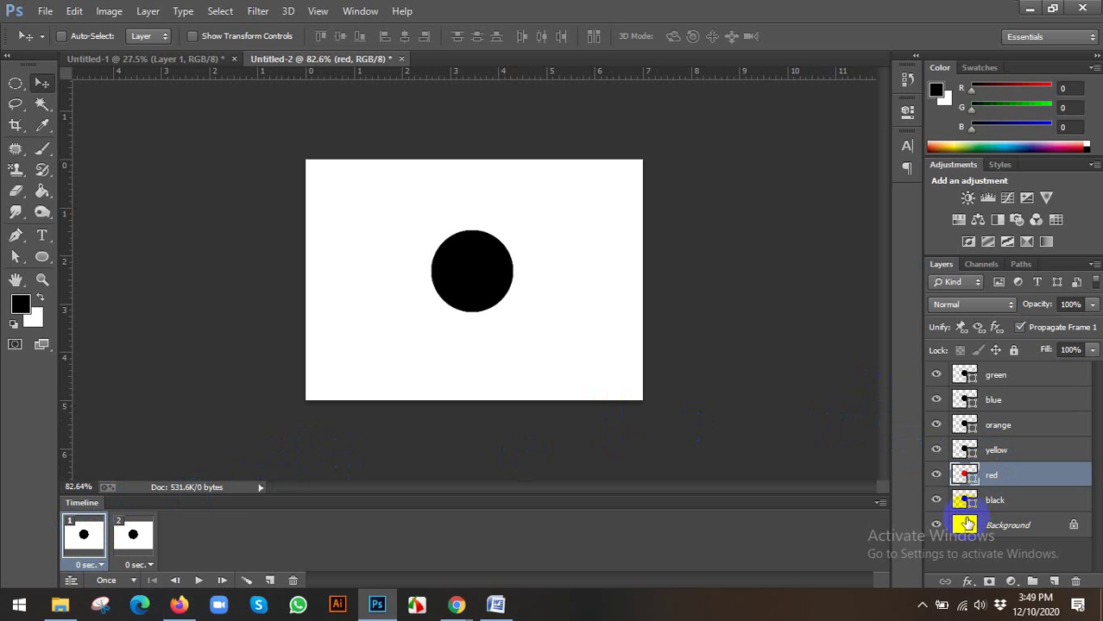
pyautogui.click(936, 375)
pyautogui.click(933, 399)
pyautogui.click(937, 426)
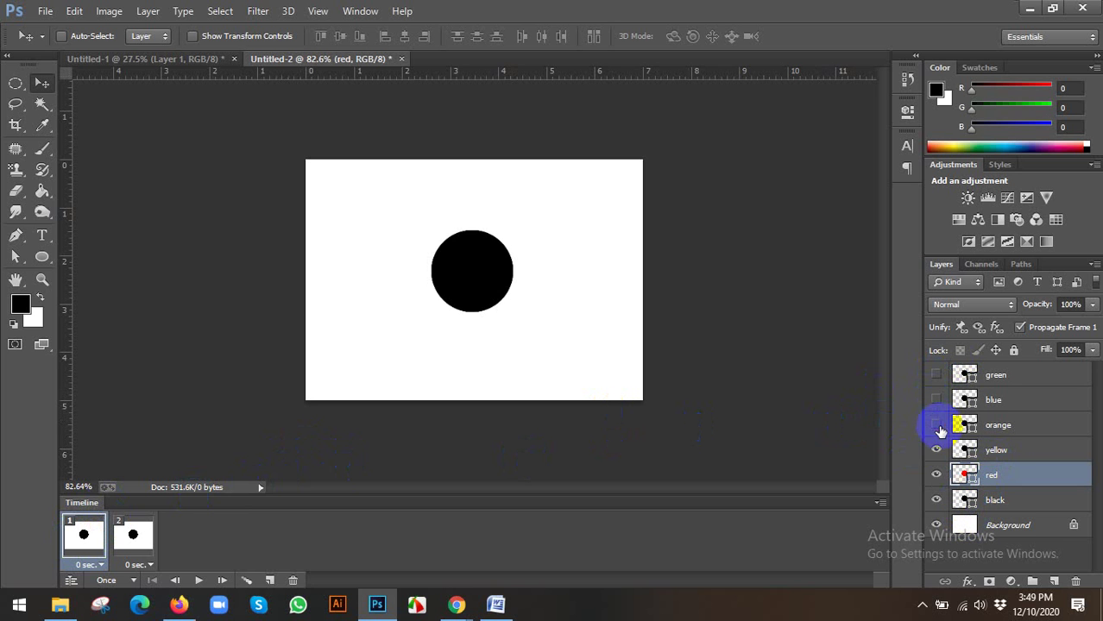
pyautogui.click(935, 450)
pyautogui.click(936, 476)
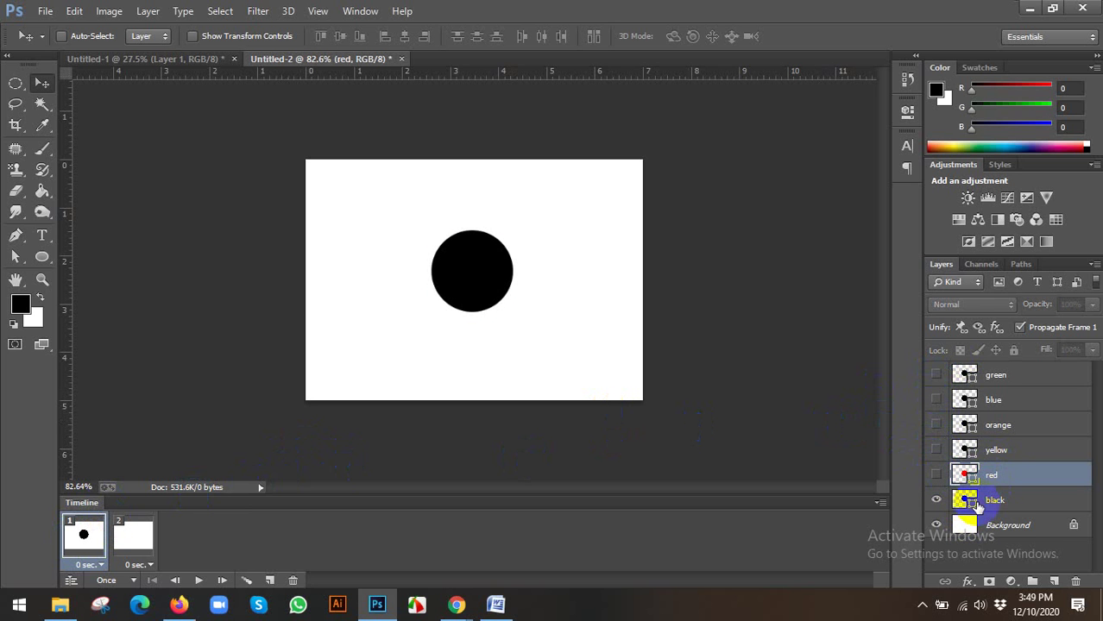
pyautogui.click(972, 500)
pyautogui.click(84, 538)
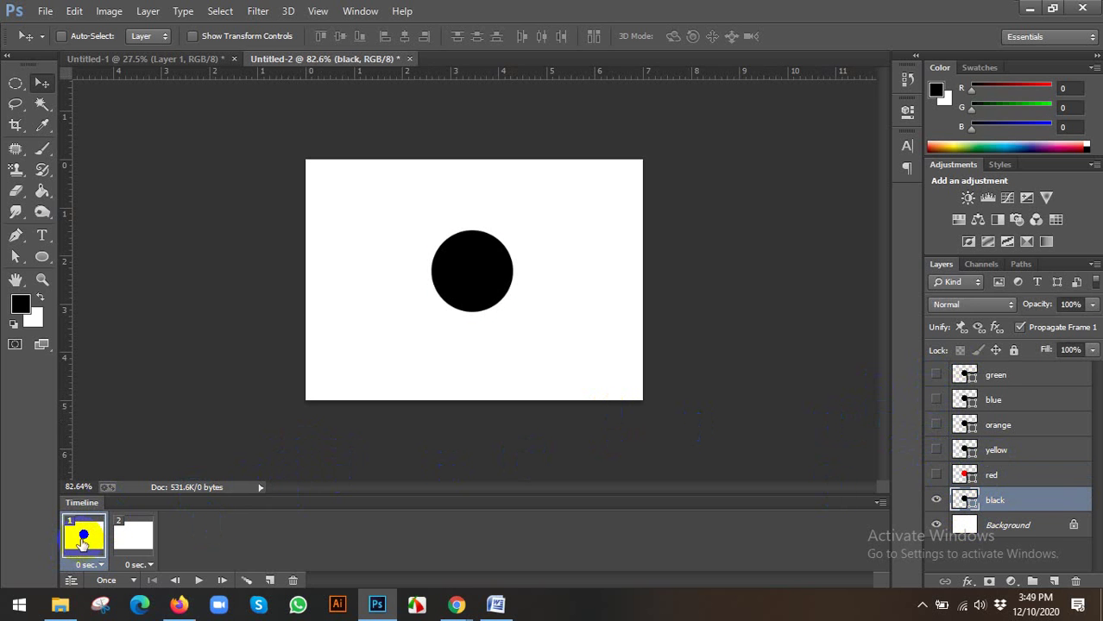
# Step: In frame 2, make the red layer visible and select it
pyautogui.click(138, 542)
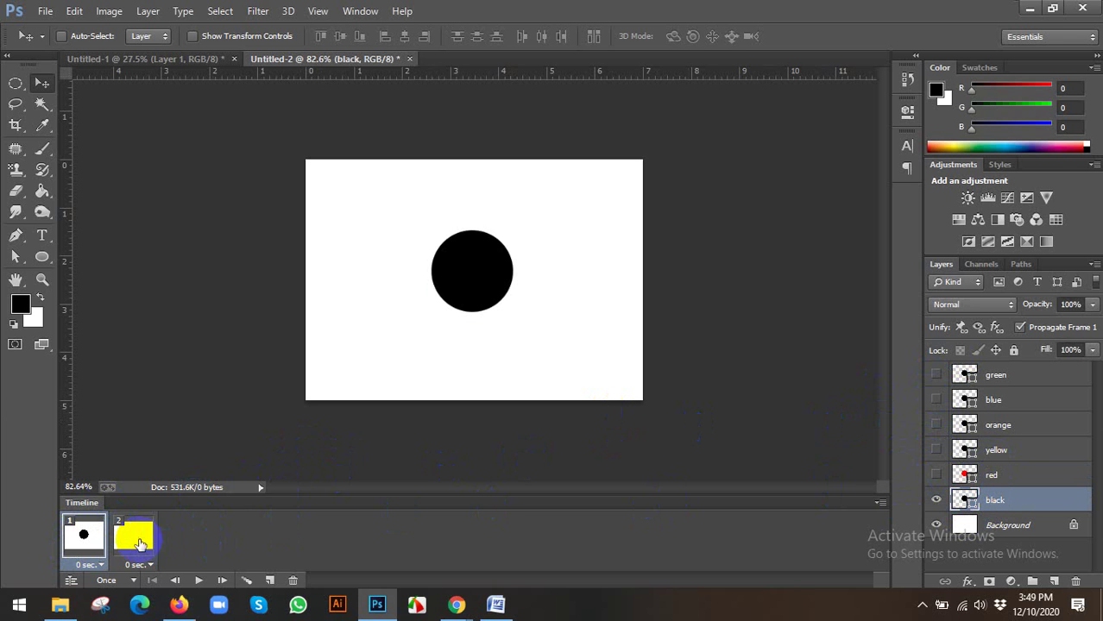
pyautogui.click(937, 474)
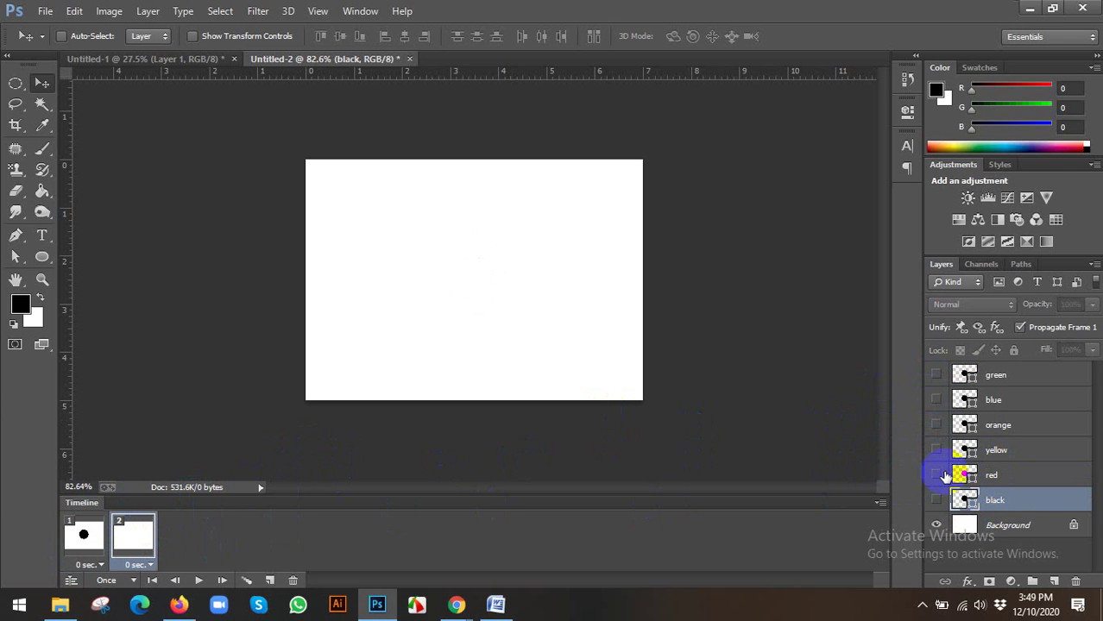
pyautogui.click(1010, 481)
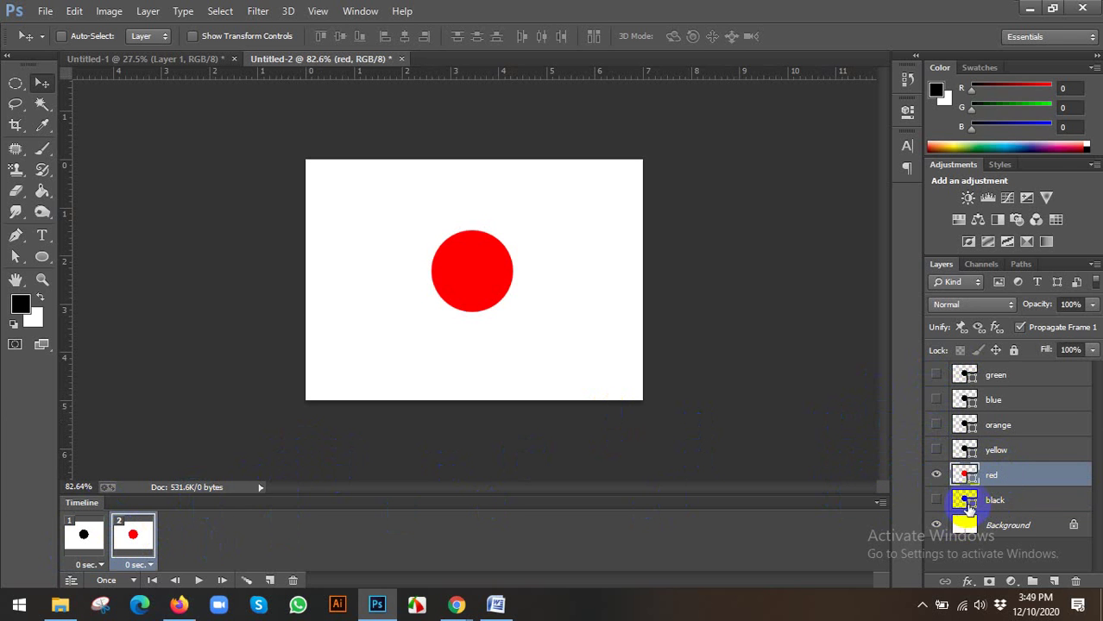
# Step: Add a third frame by duplicating frame 2, with the red layer hidden and the yellow layer visible and selected
pyautogui.click(269, 580)
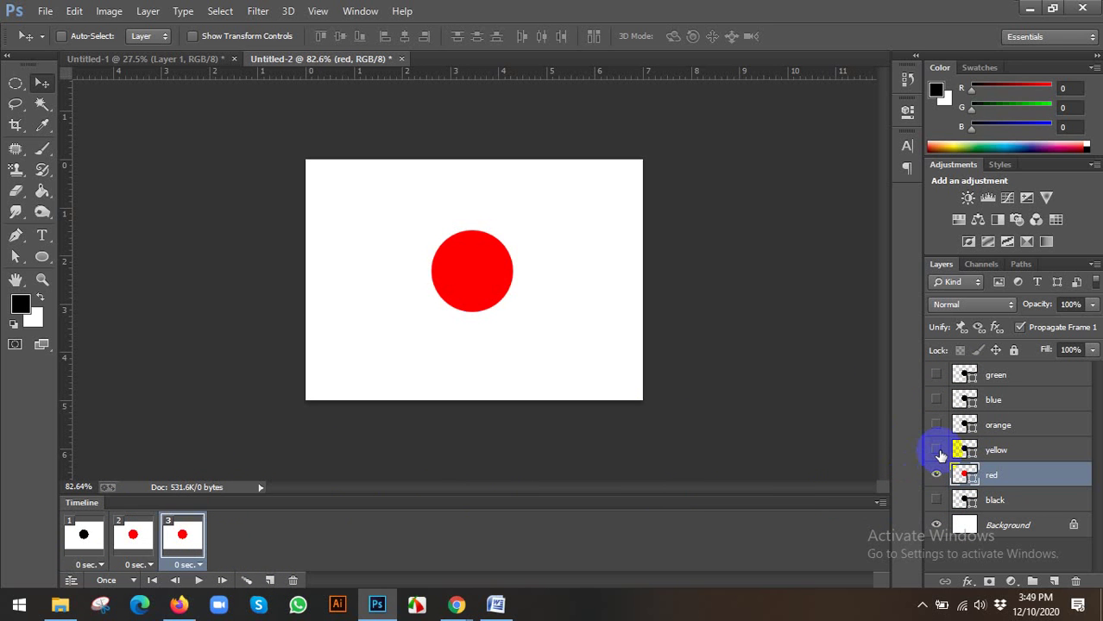
pyautogui.click(936, 474)
pyautogui.click(979, 452)
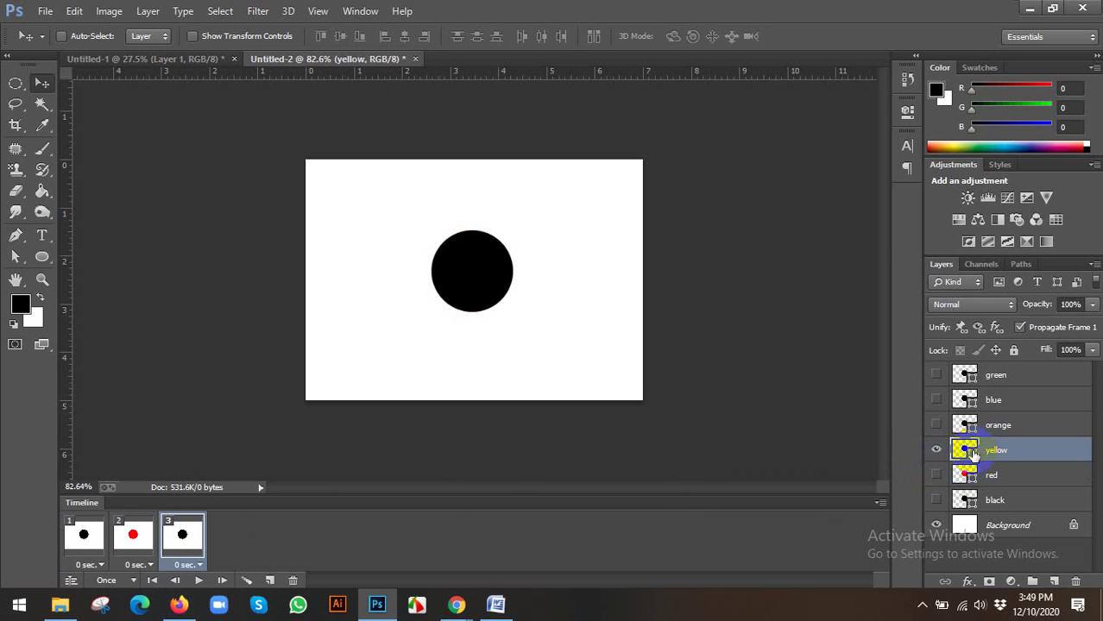
# Step: Change the fill colour of the circle on the yellow layer to a fully saturated bright yellow with hue 56
pyautogui.press('i')
pyautogui.doubleClick(973, 457)
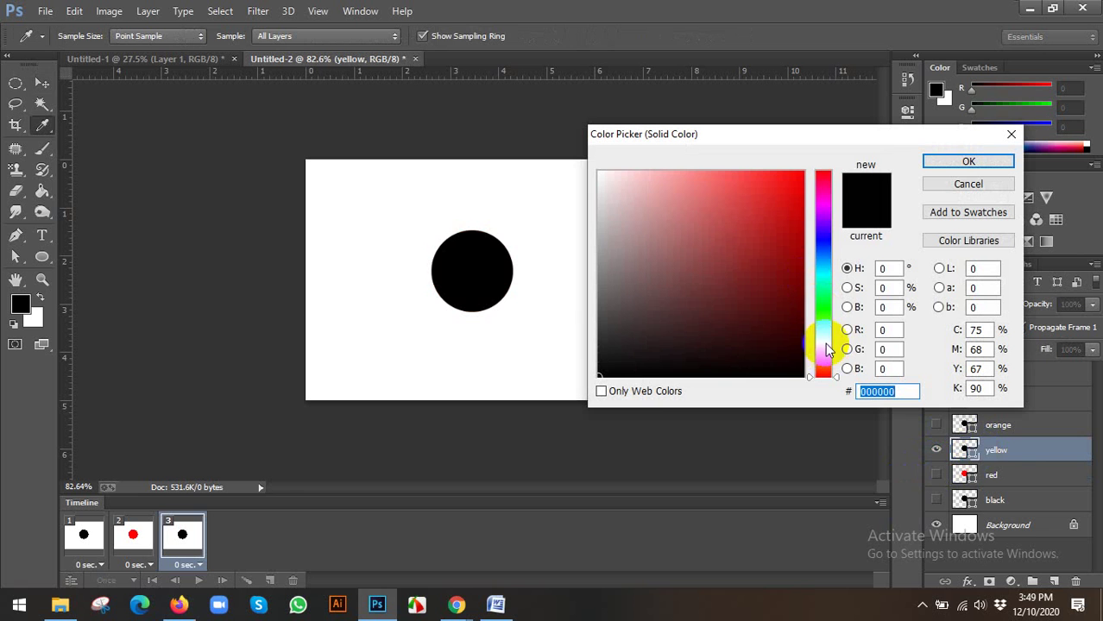
pyautogui.moveTo(826, 339); pyautogui.dragTo(827, 345)
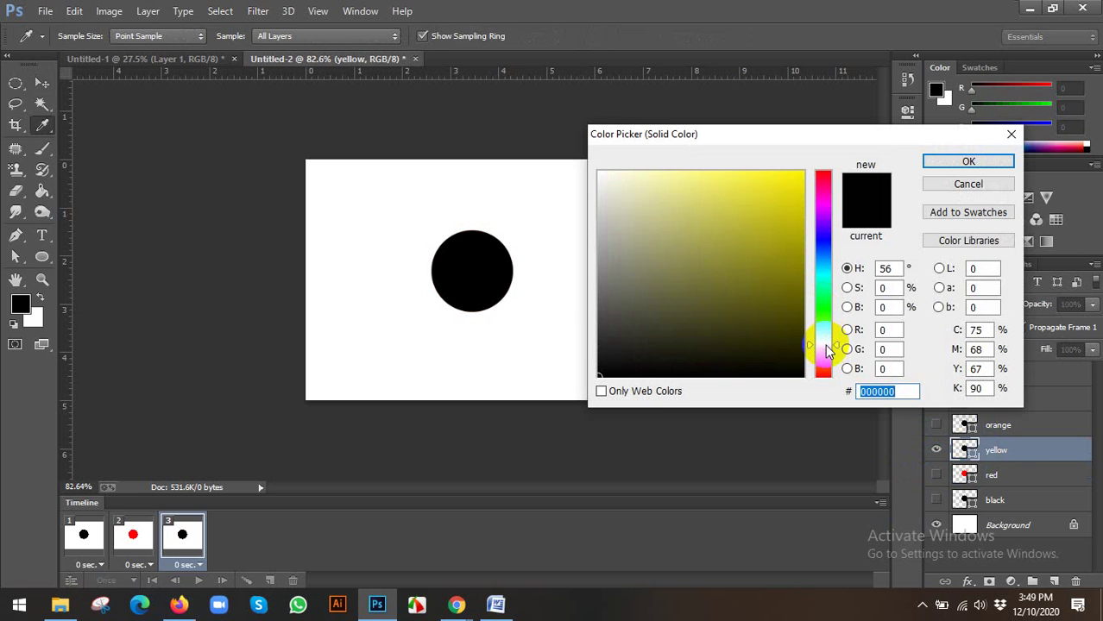
pyautogui.moveTo(793, 210); pyautogui.dragTo(820, 157)
pyautogui.click(962, 162)
pyautogui.press('v')
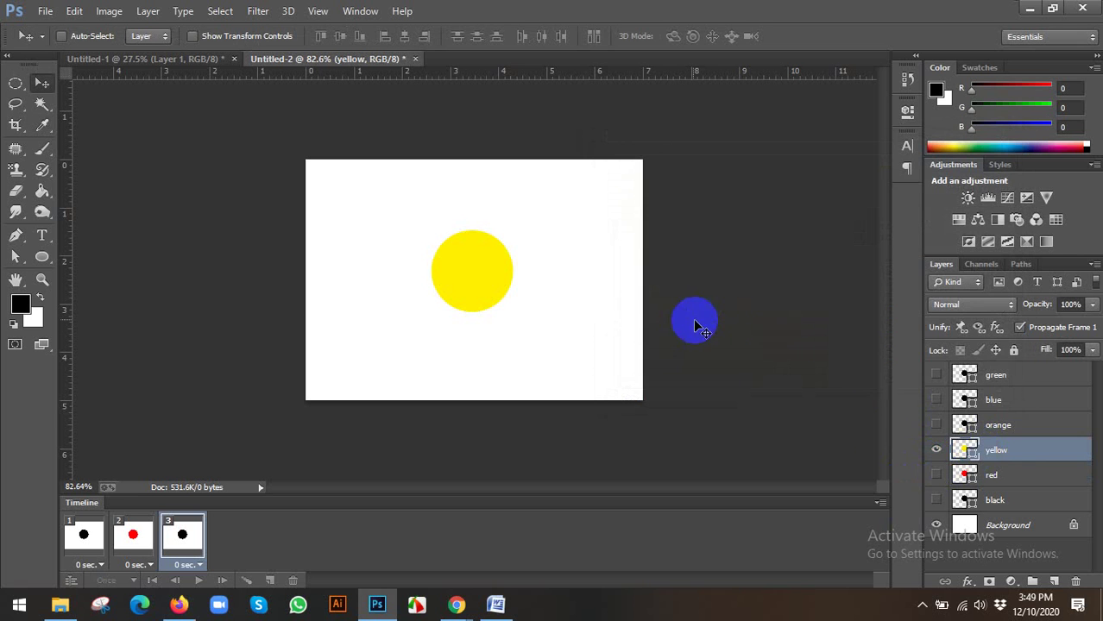
# Step: Add a fourth frame by duplicating frame 3, with the yellow layer hidden and the orange layer visible and selected
pyautogui.click(271, 581)
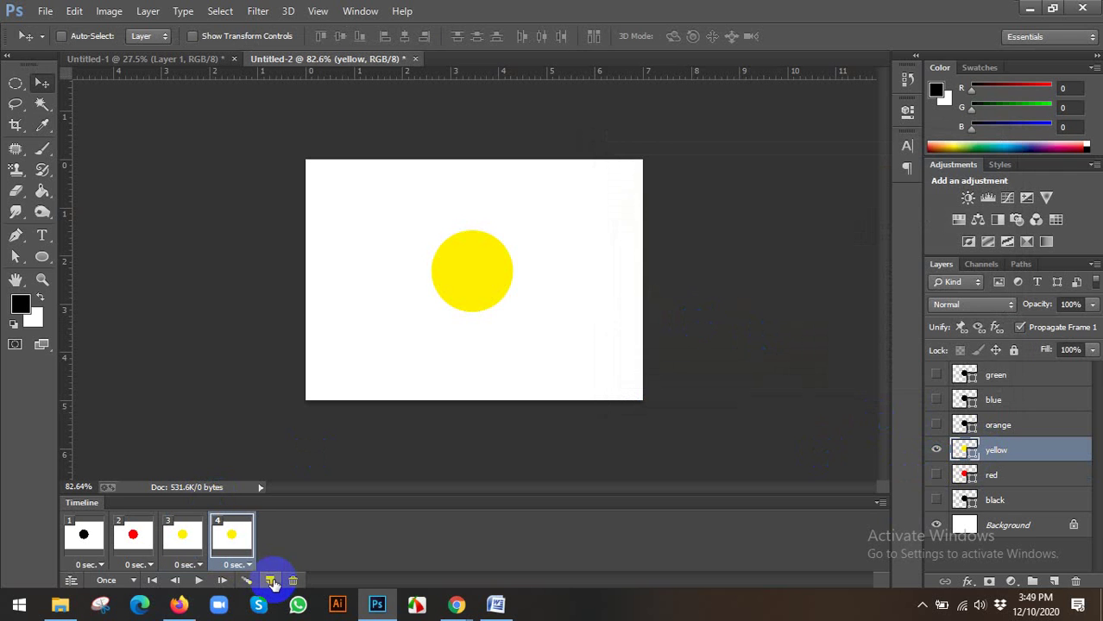
pyautogui.click(936, 450)
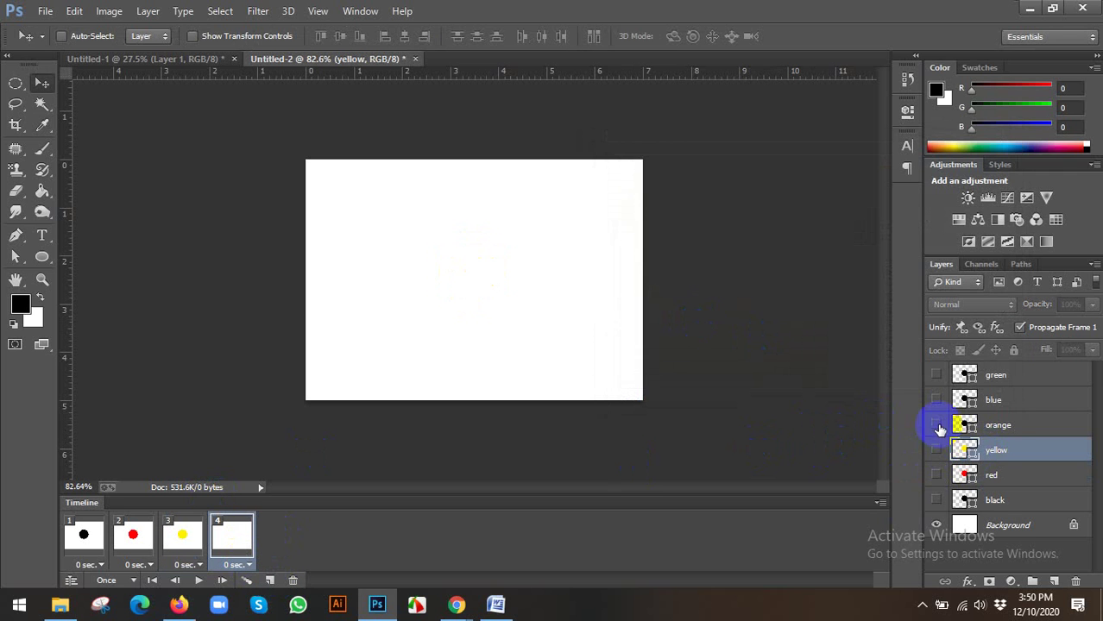
pyautogui.click(936, 425)
pyautogui.click(954, 432)
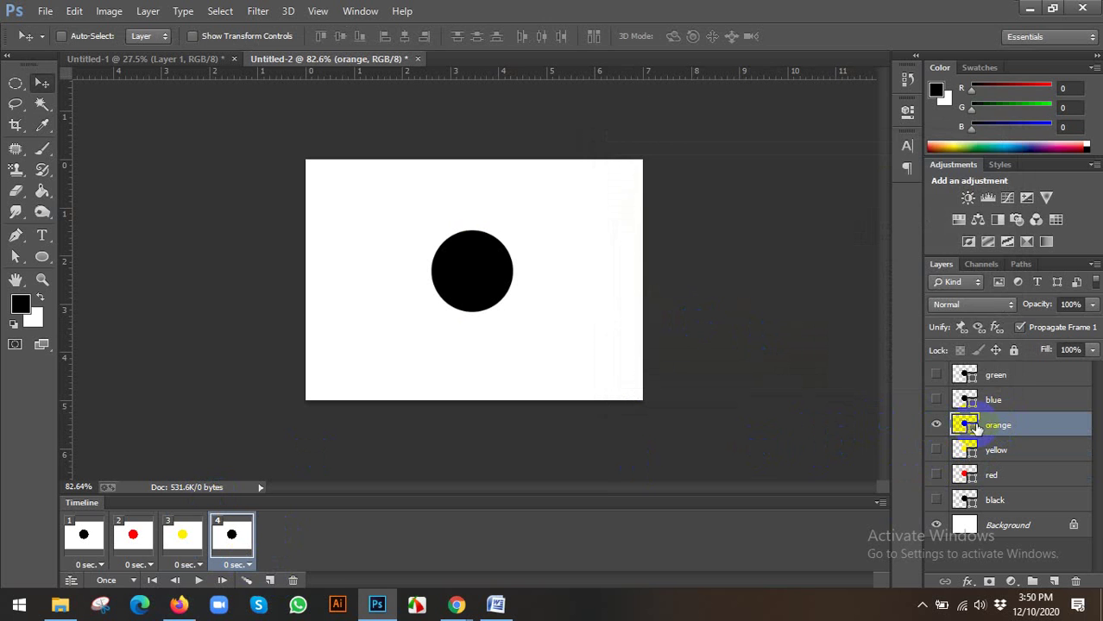
# Step: Change the fill colour of the circle on the orange layer to a bright, saturated orange
pyautogui.doubleClick(964, 424)
pyautogui.moveTo(825, 348); pyautogui.dragTo(825, 357)
pyautogui.moveTo(782, 222); pyautogui.dragTo(818, 169)
pyautogui.click(957, 162)
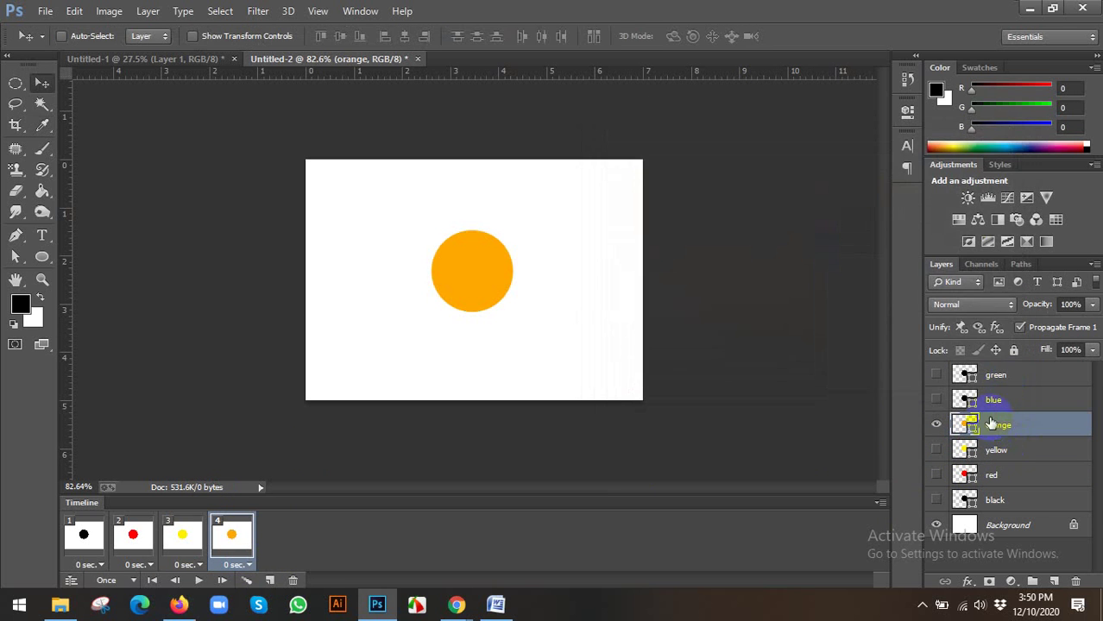
# Step: Add a fifth frame by duplicating frame 4, with the orange layer hidden and the blue layer visible and selected
pyautogui.click(270, 580)
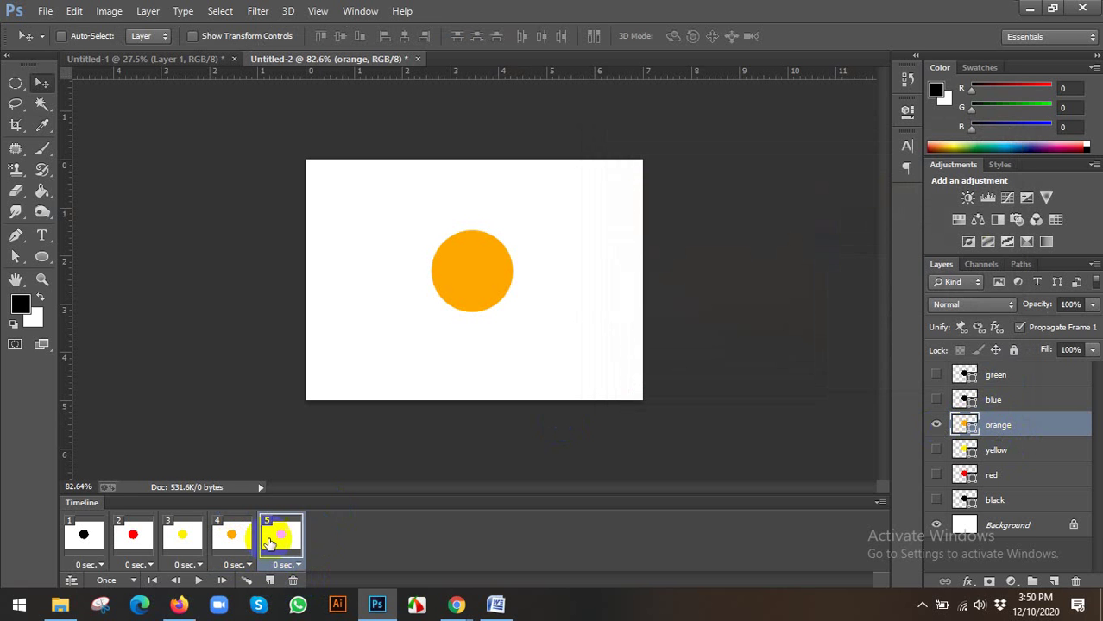
pyautogui.click(935, 424)
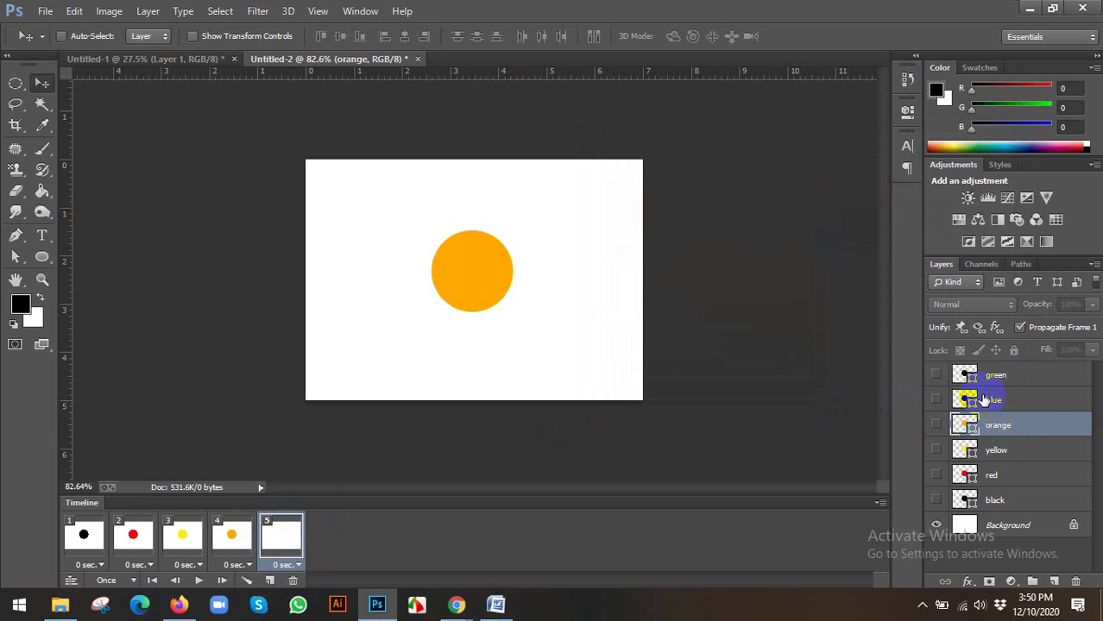
pyautogui.click(985, 397)
pyautogui.click(937, 400)
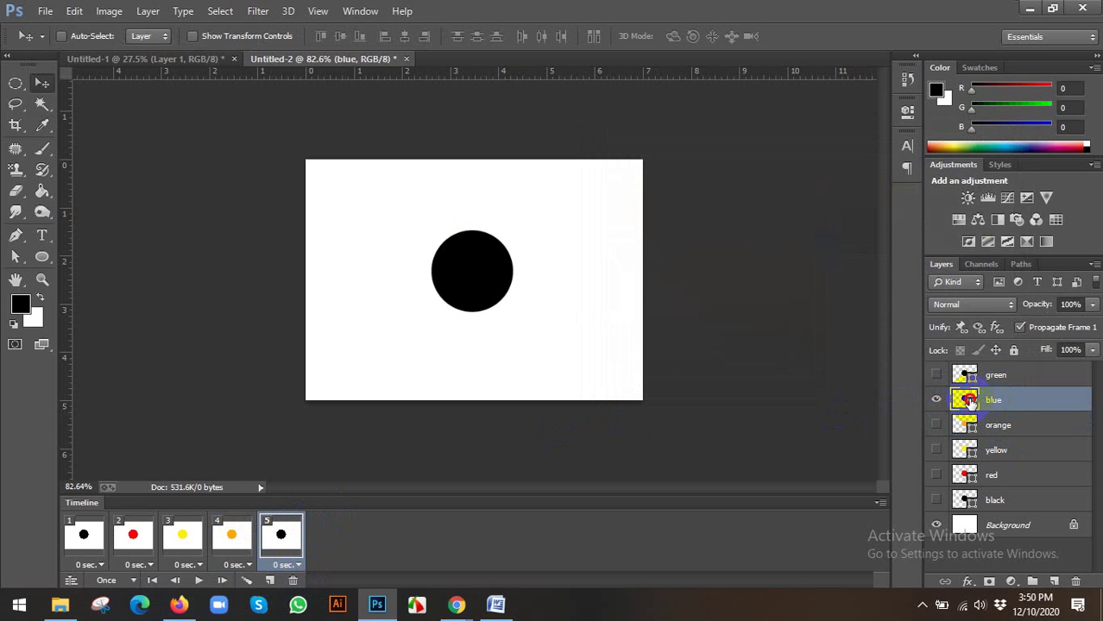
# Step: Change the fill colour of the circle on the blue layer to bright blue, 0024ff
pyautogui.doubleClick(968, 400)
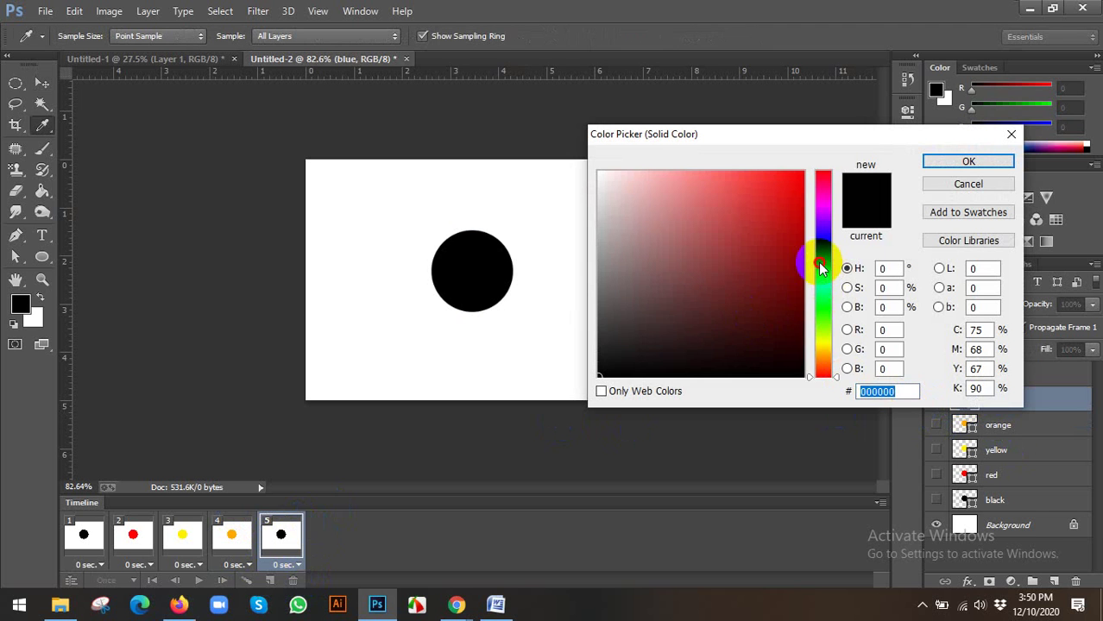
pyautogui.moveTo(821, 268)
pyautogui.mouseDown()
pyautogui.moveTo(824, 296)
pyautogui.moveTo(824, 248)
pyautogui.mouseUp()
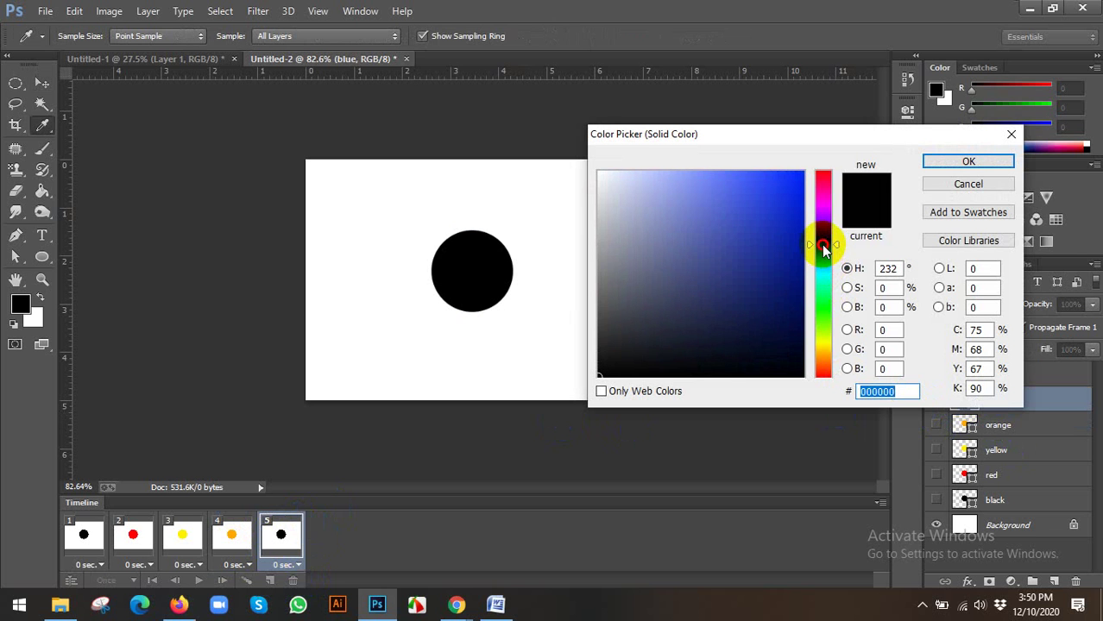
pyautogui.moveTo(758, 185)
pyautogui.mouseDown()
pyautogui.moveTo(775, 168)
pyautogui.moveTo(803, 171)
pyautogui.mouseUp()
pyautogui.click(967, 161)
pyautogui.press('v')
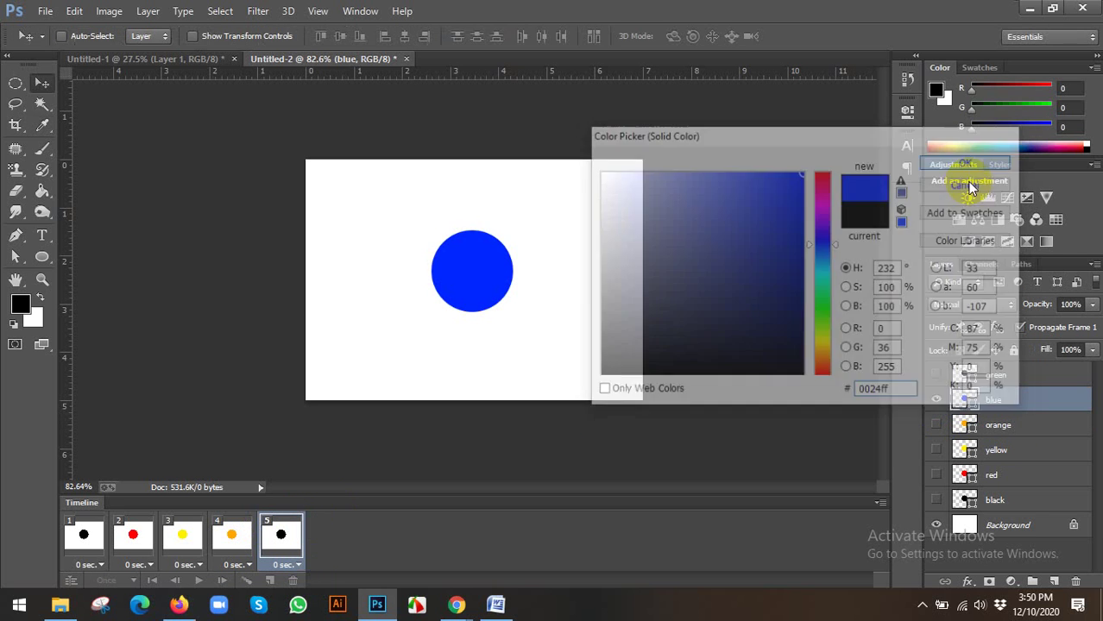
# Step: Add a sixth frame by duplicating frame 5, with the blue layer hidden and the green layer visible and selected
pyautogui.click(268, 580)
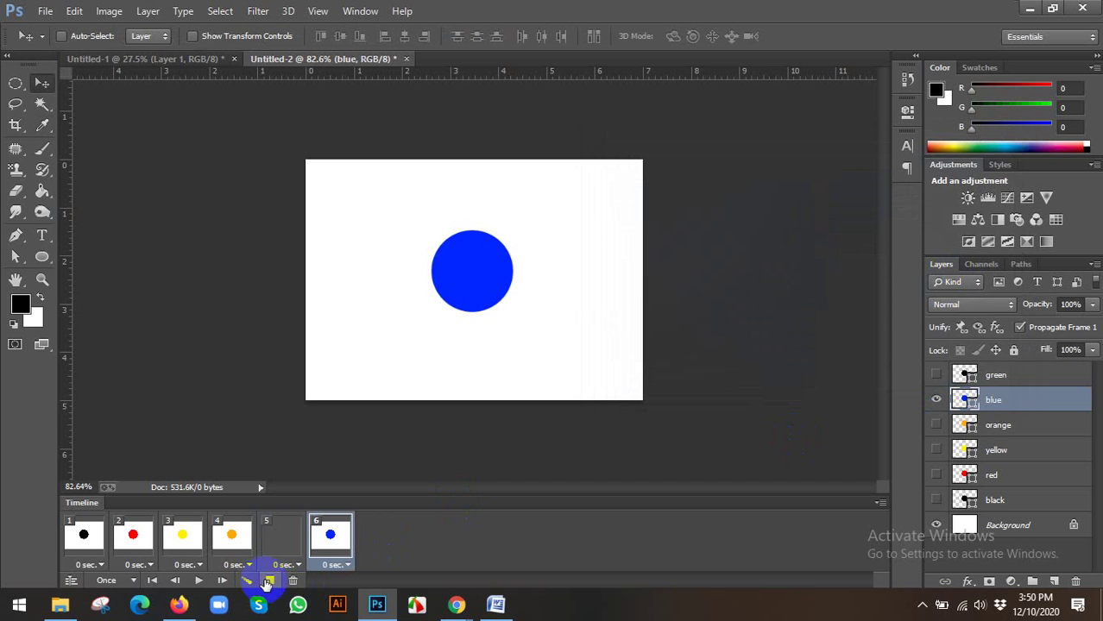
pyautogui.click(994, 376)
pyautogui.click(936, 374)
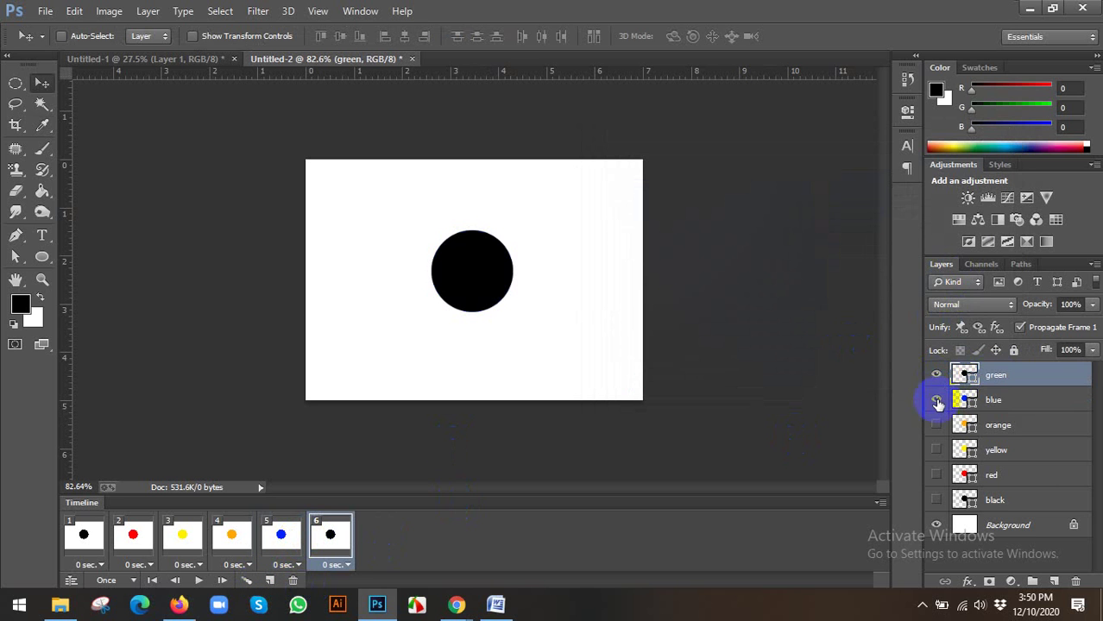
pyautogui.click(936, 399)
pyautogui.click(985, 399)
pyautogui.click(993, 376)
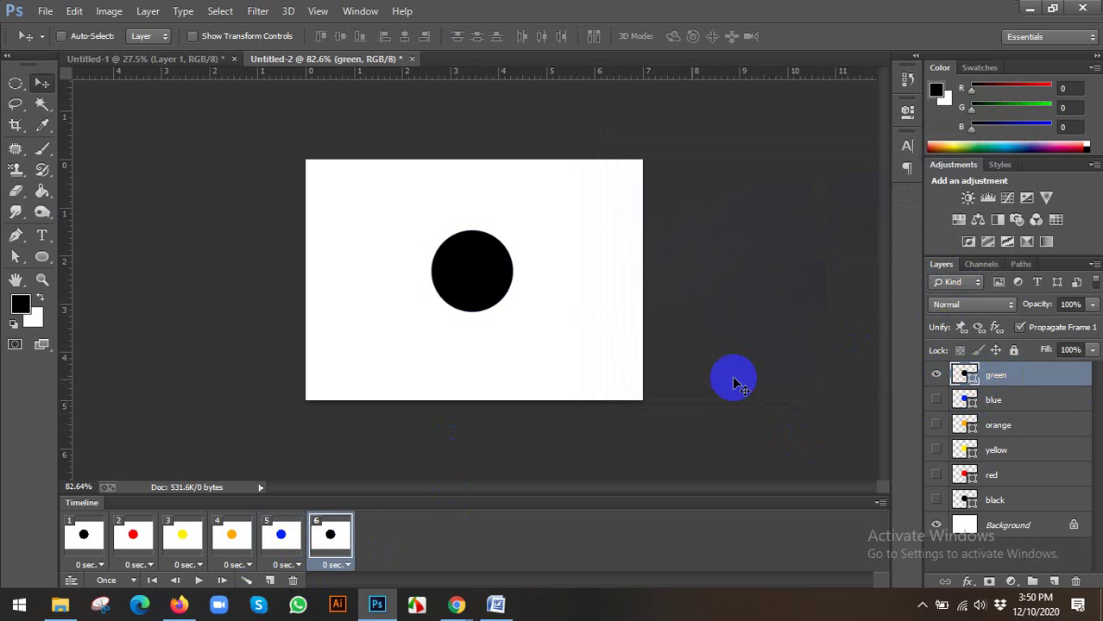
pyautogui.click(330, 533)
# Step: Change the fill colour of the circle on the green layer to 008000
pyautogui.click(967, 376)
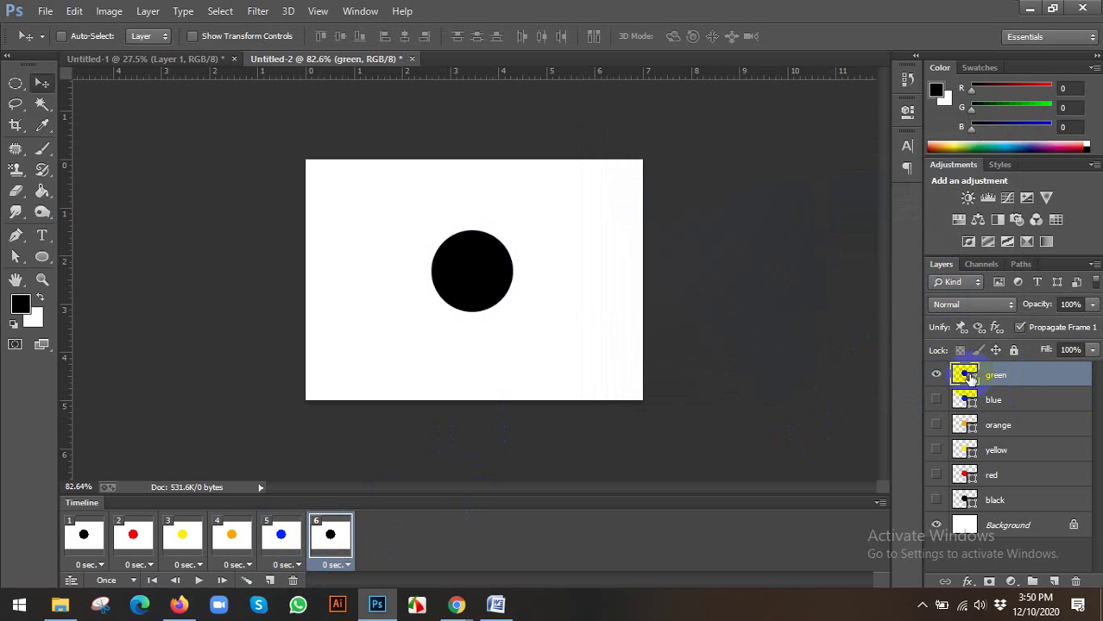
pyautogui.doubleClick(967, 377)
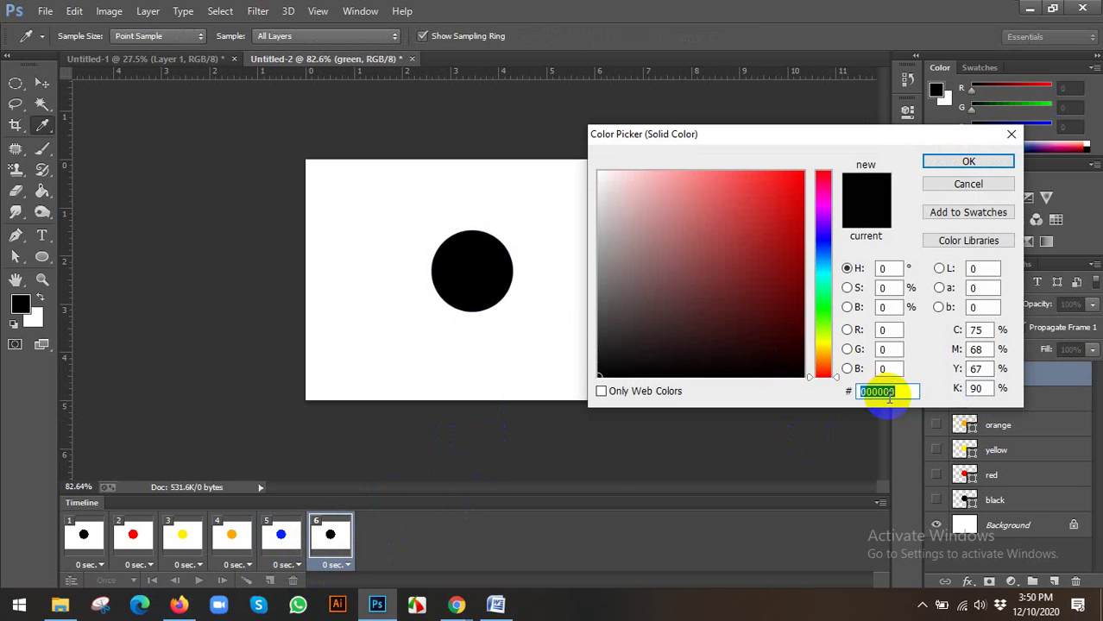
pyautogui.write('008000')
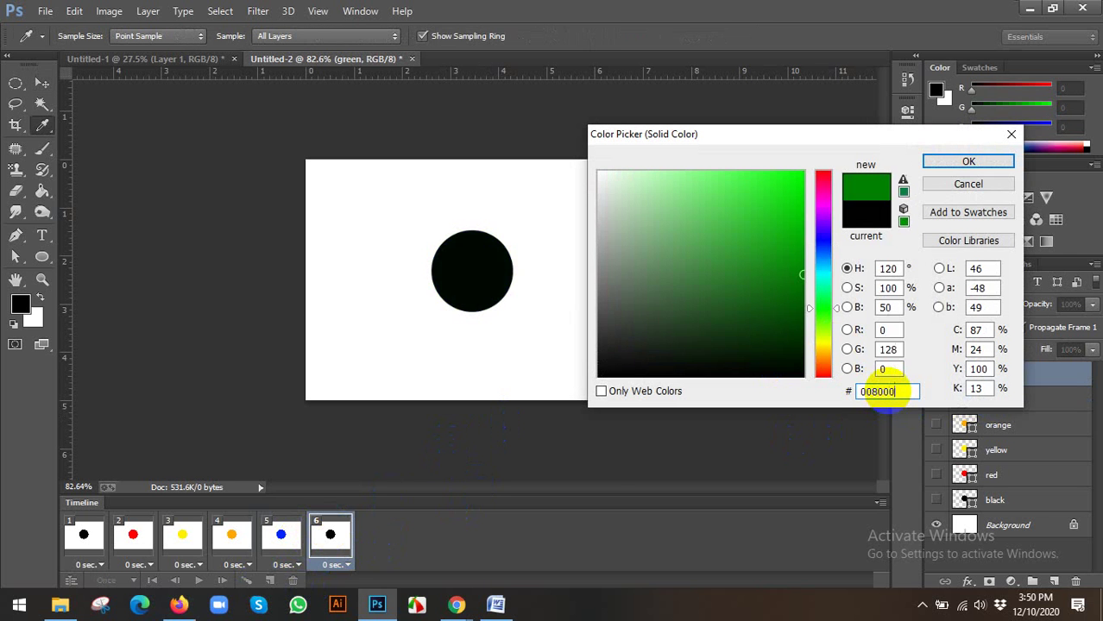
pyautogui.click(968, 162)
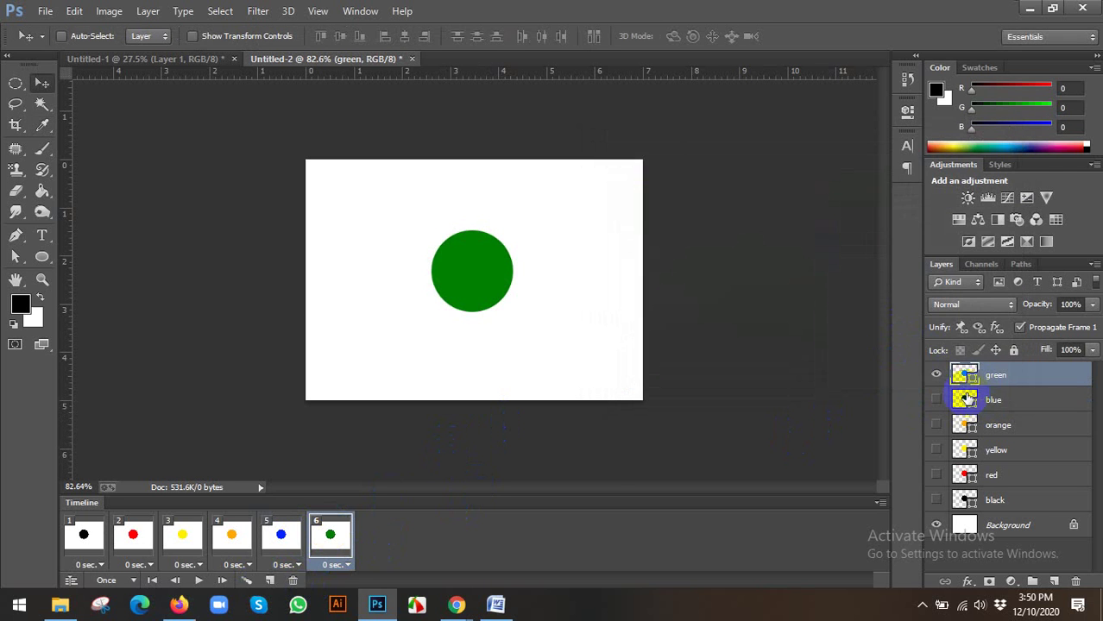
# Step: Go through frames 1 to 6 in order and check which coloured circle layer is visible in each
pyautogui.click(82, 536)
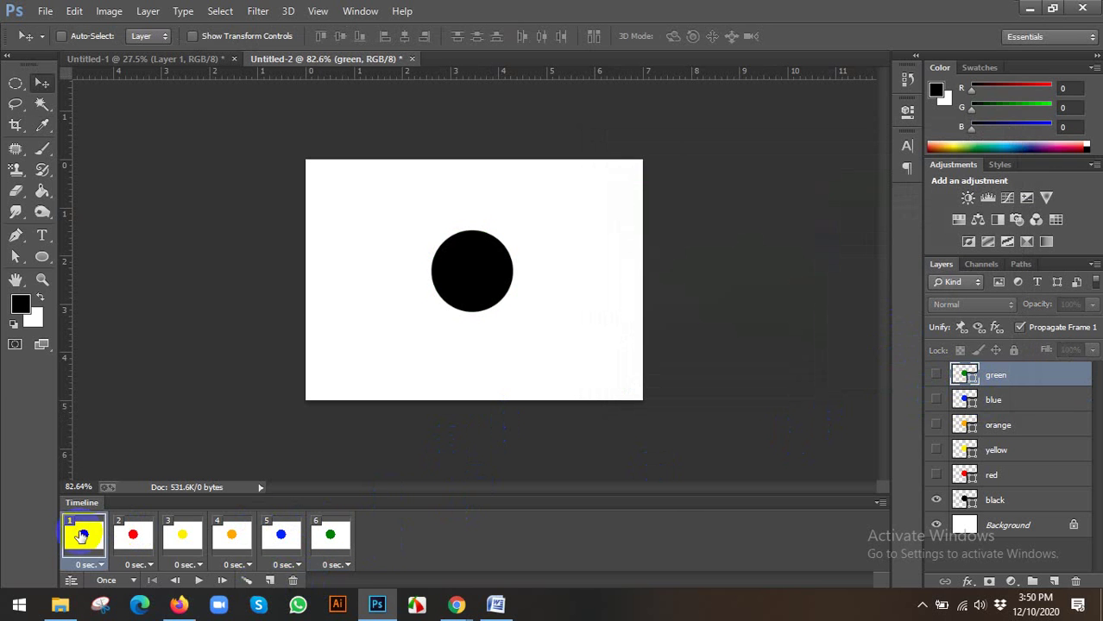
pyautogui.click(994, 506)
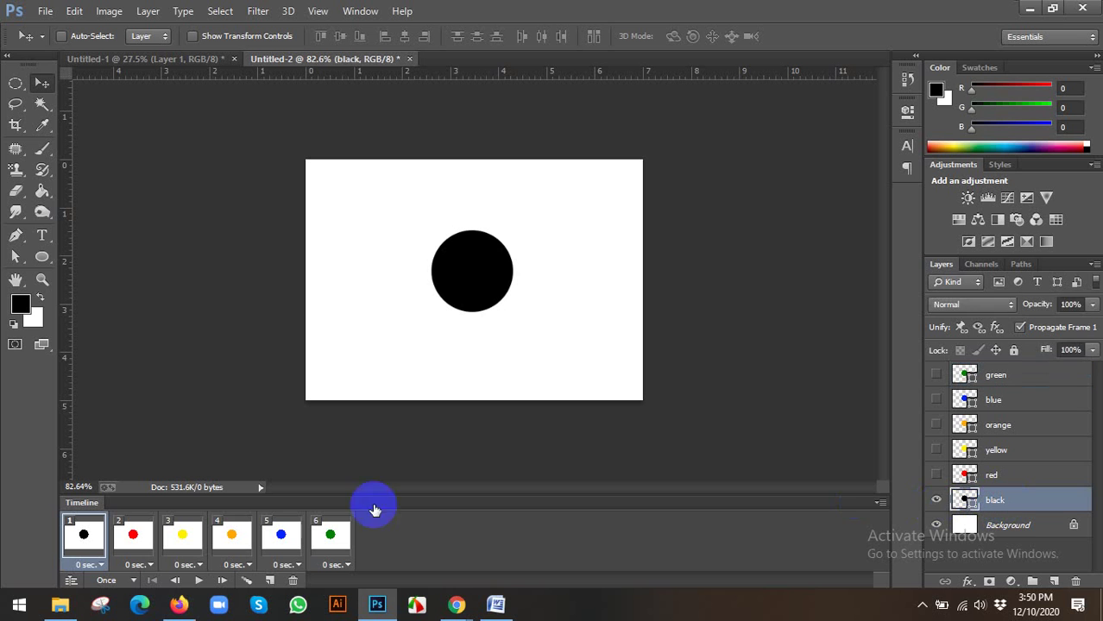
pyautogui.click(133, 534)
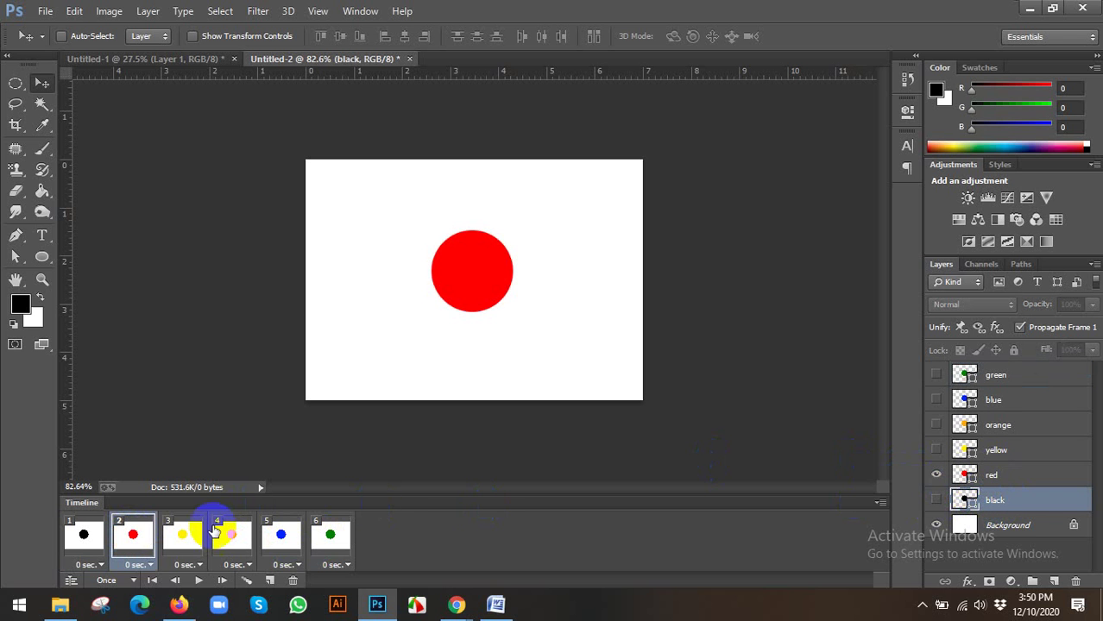
pyautogui.click(182, 535)
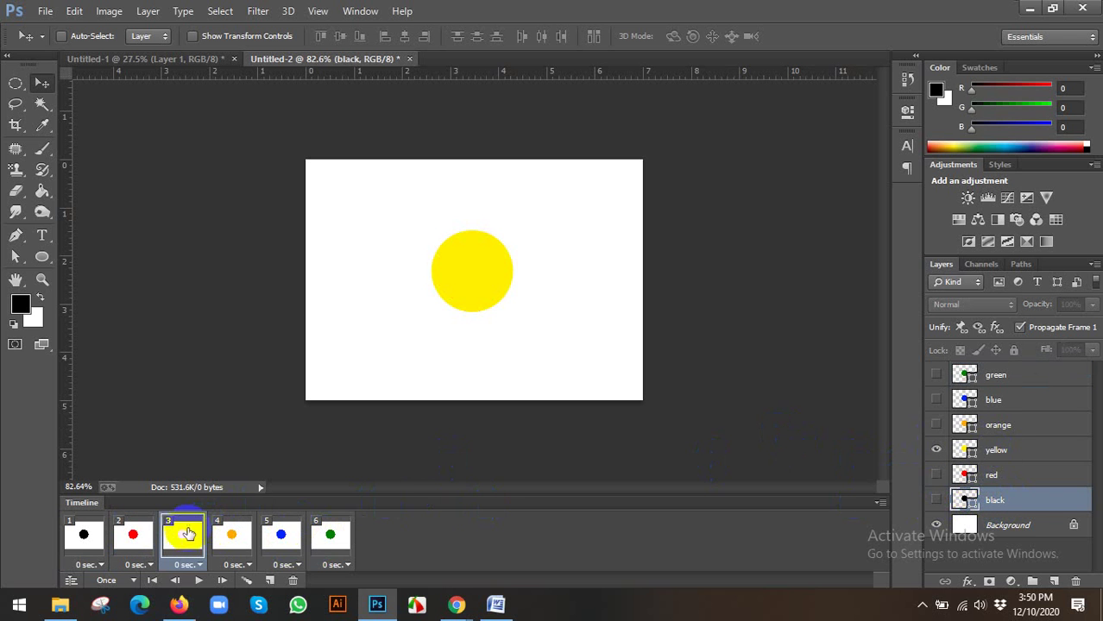
pyautogui.click(231, 535)
pyautogui.click(281, 535)
pyautogui.click(329, 535)
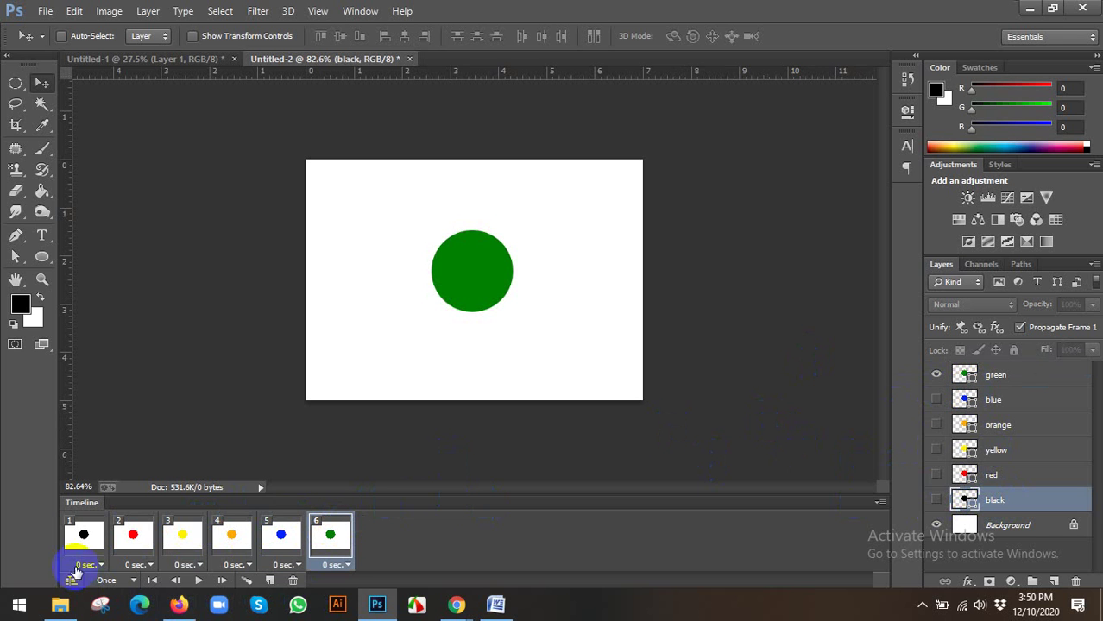
# Step: Select frames 1 to 6 and play the animation once to preview it
pyautogui.click(84, 535)
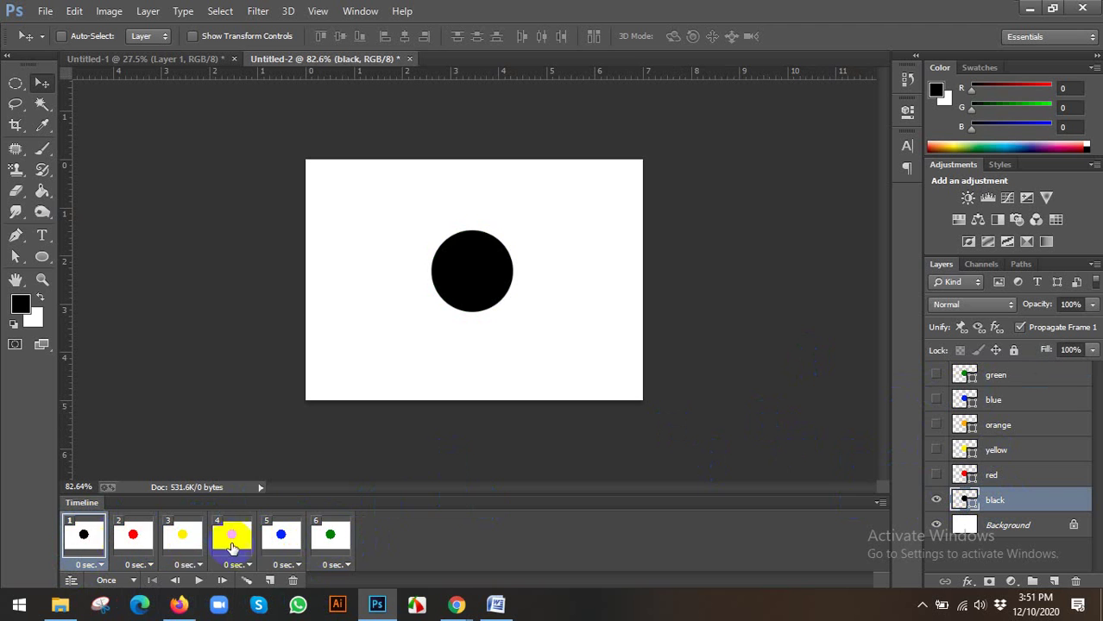
pyautogui.keyDown('shift'); pyautogui.click(339, 544); pyautogui.keyUp('shift')
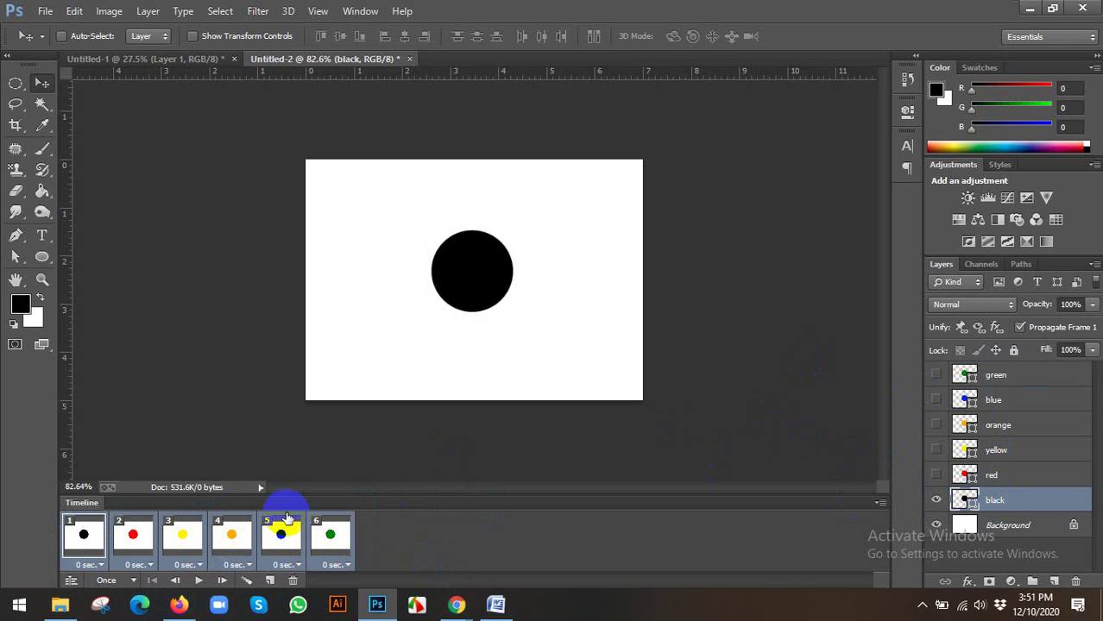
pyautogui.click(199, 581)
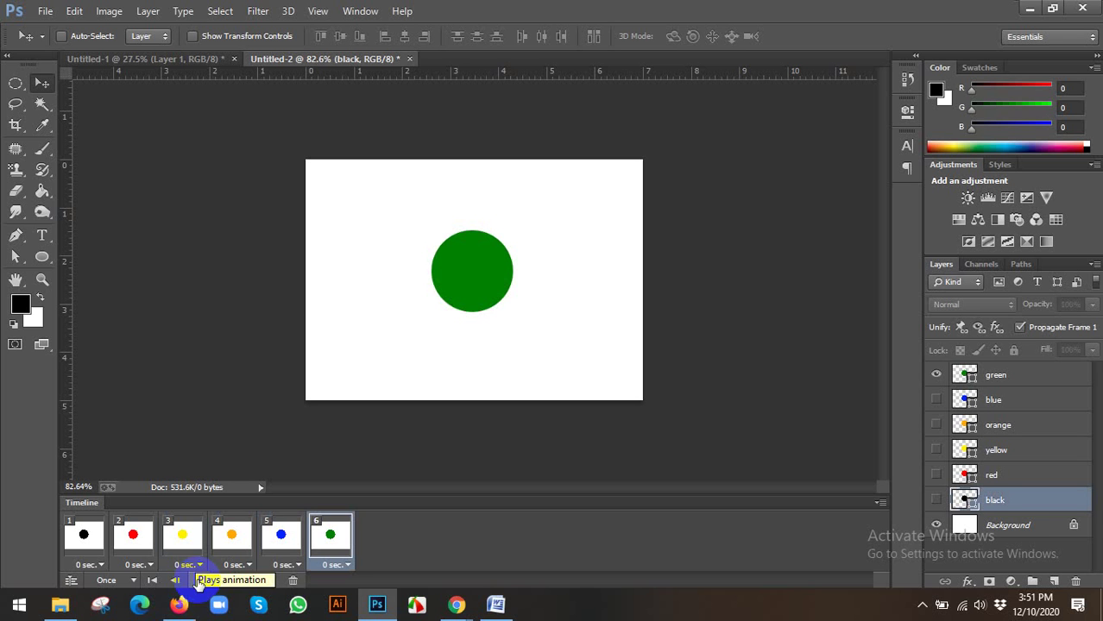
# Step: Select all six frames and set their frame delay to 0.1 seconds
pyautogui.click(82, 535)
pyautogui.keyDown('shift'); pyautogui.click(319, 539); pyautogui.keyUp('shift')
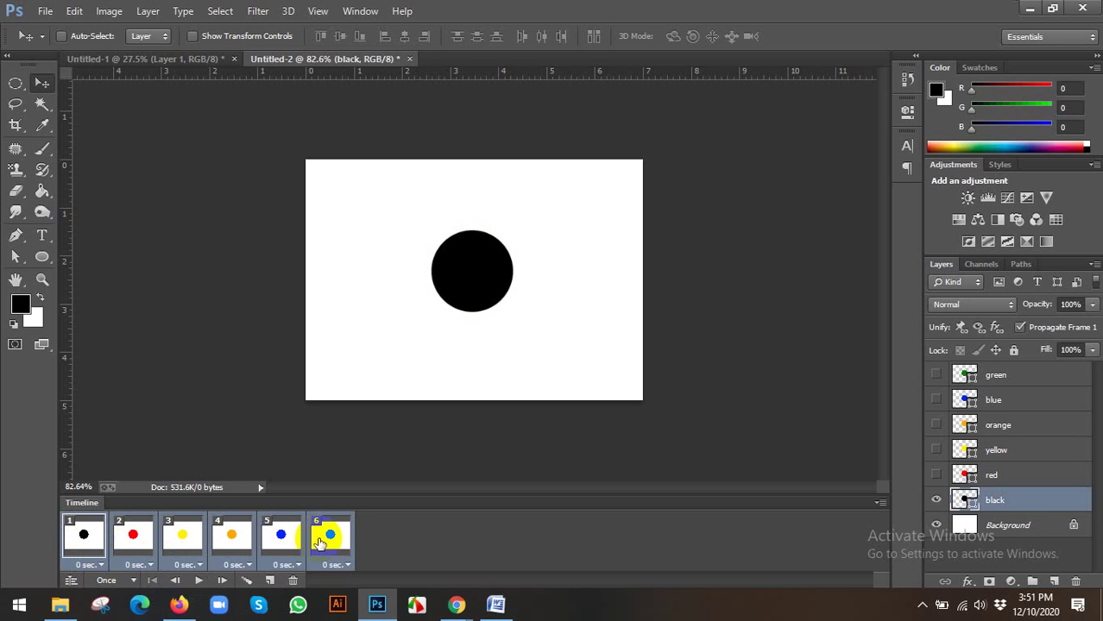
pyautogui.click(102, 565)
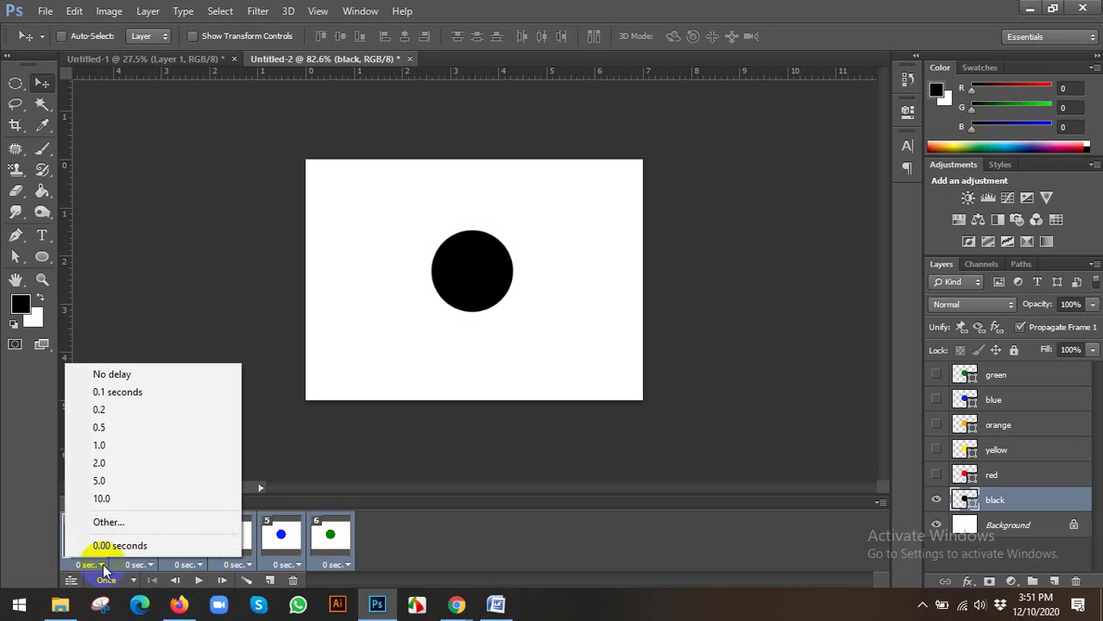
pyautogui.click(105, 393)
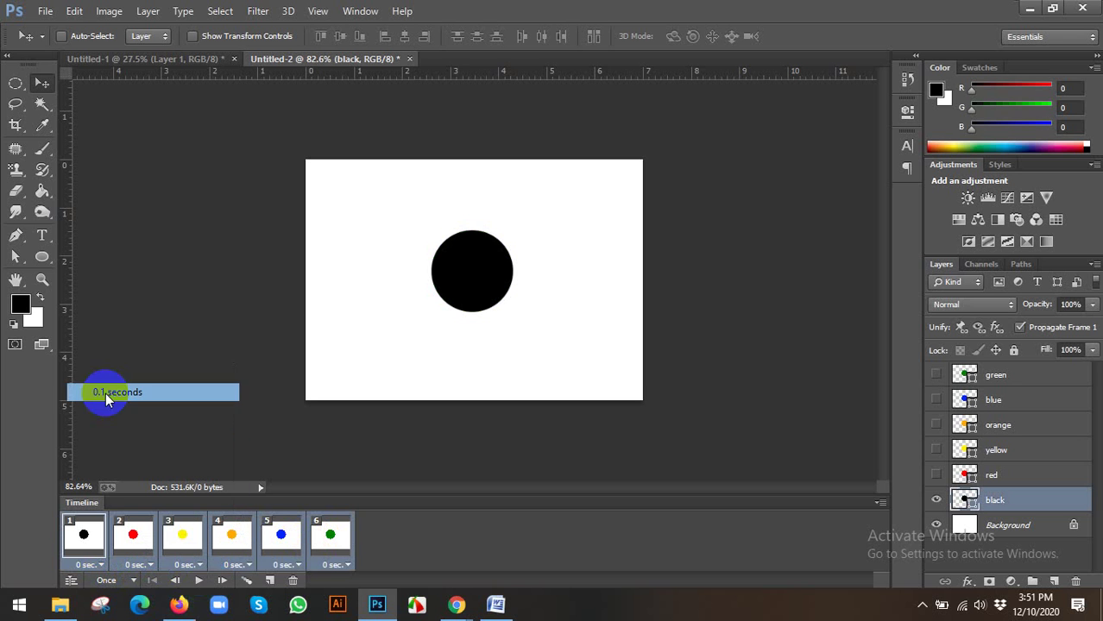
# Step: Set the animation looping to Forever, play it back, and stop on frame 1
pyautogui.click(110, 584)
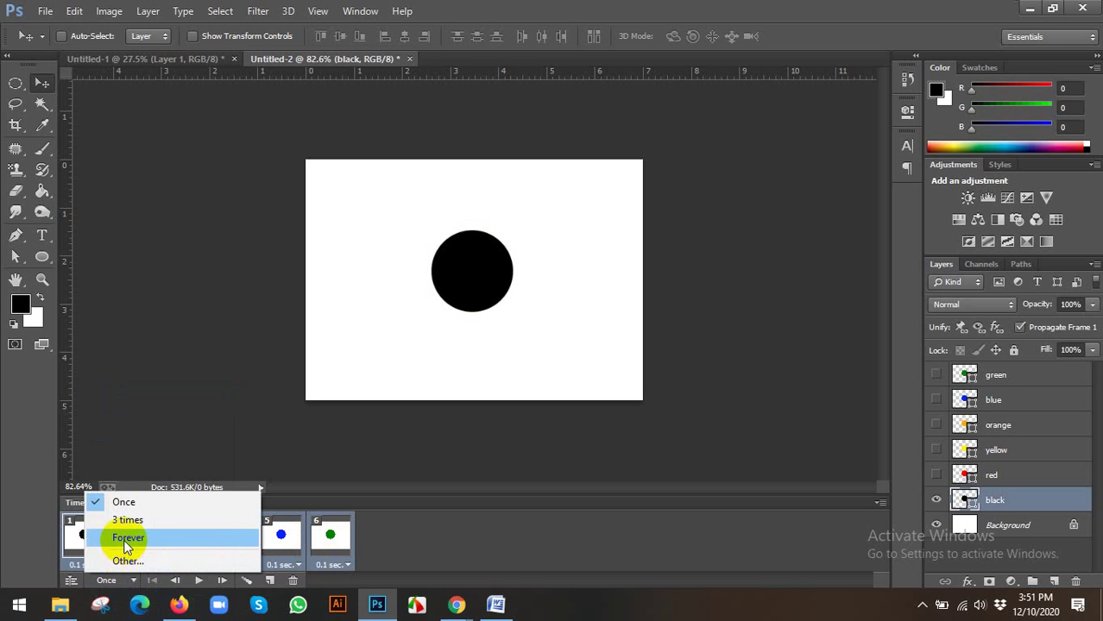
pyautogui.click(125, 537)
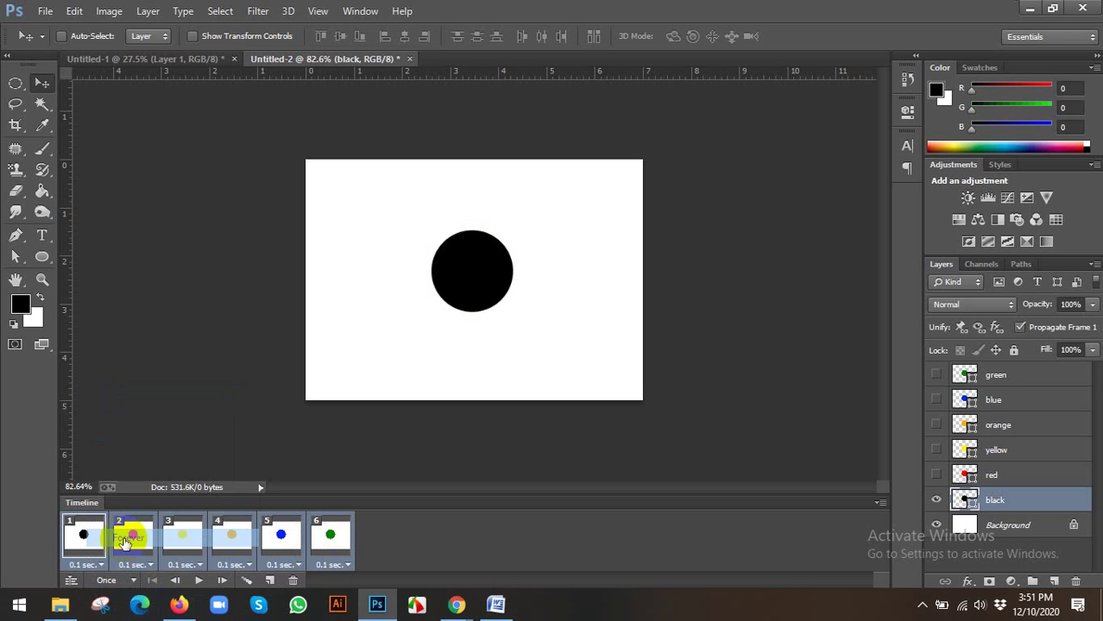
pyautogui.click(199, 579)
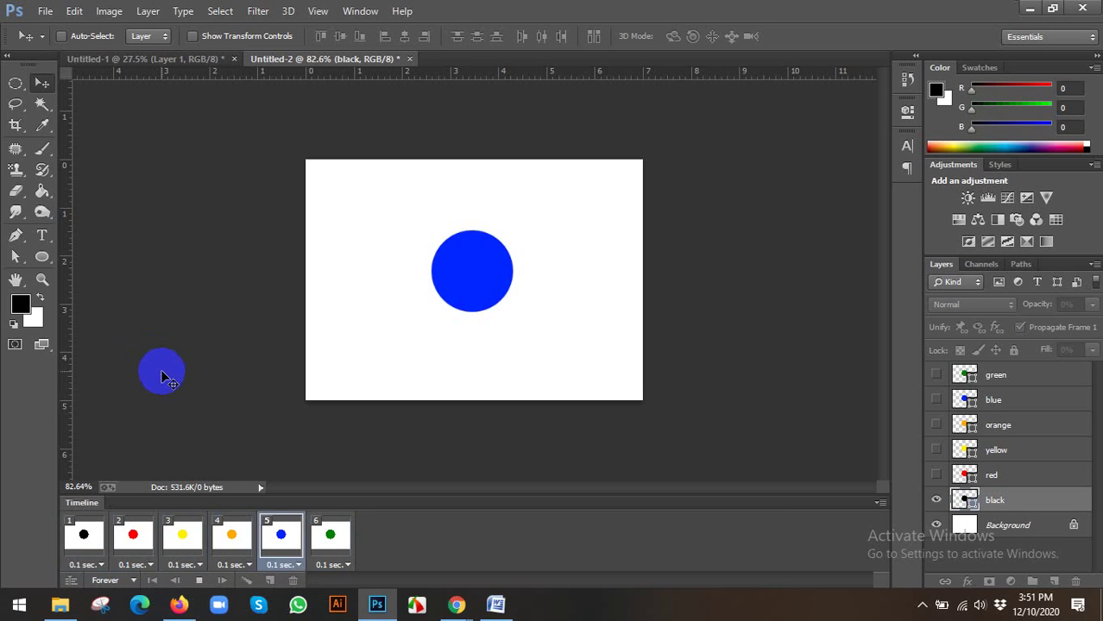
pyautogui.click(91, 535)
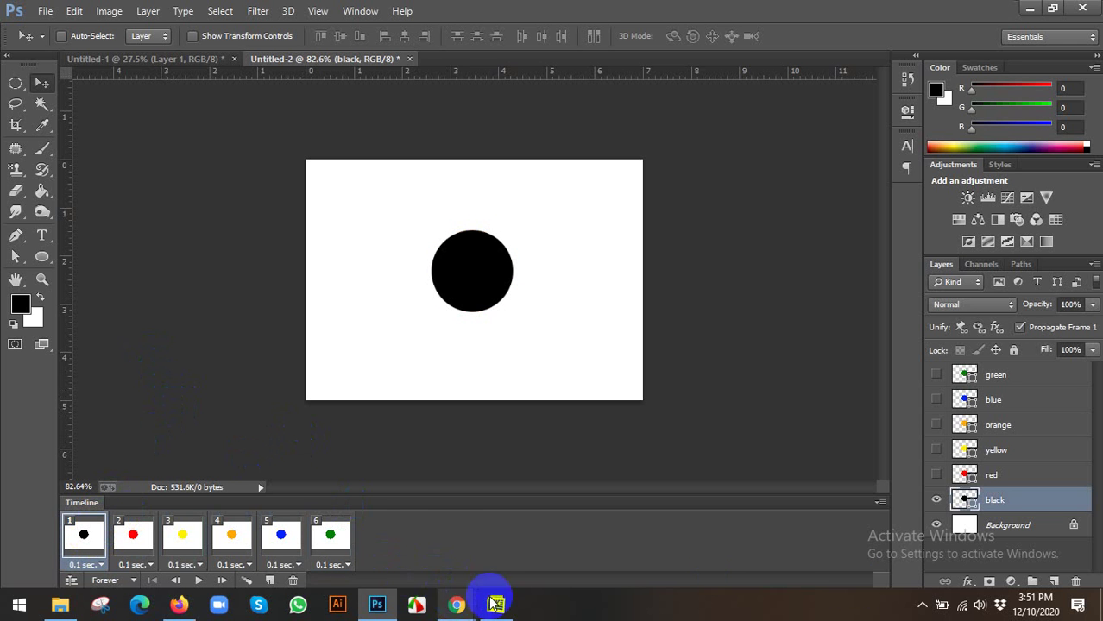
# Step: Switch to Chrome and browse the related images in the "animation characters" search for a suitable character pose sheet
pyautogui.click(922, 605)
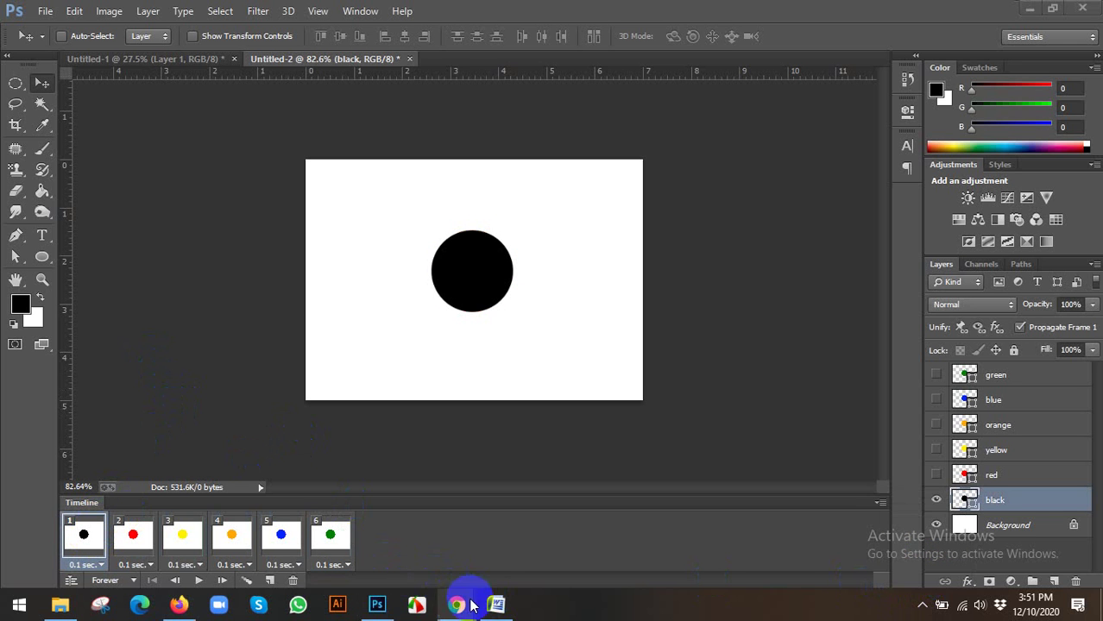
pyautogui.click(423, 570)
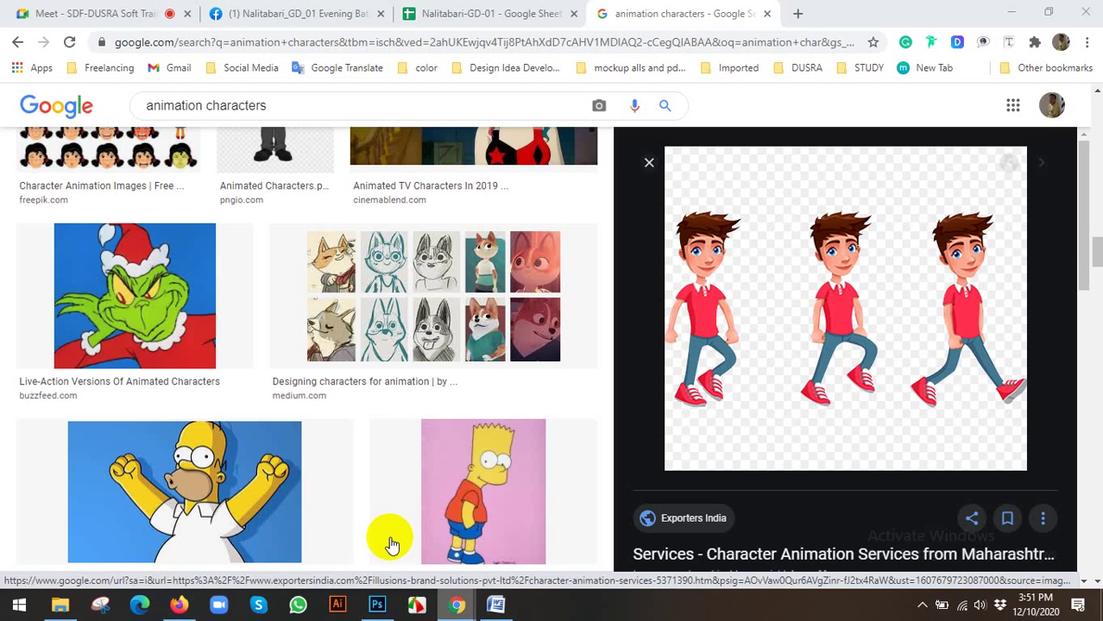
pyautogui.click(125, 8)
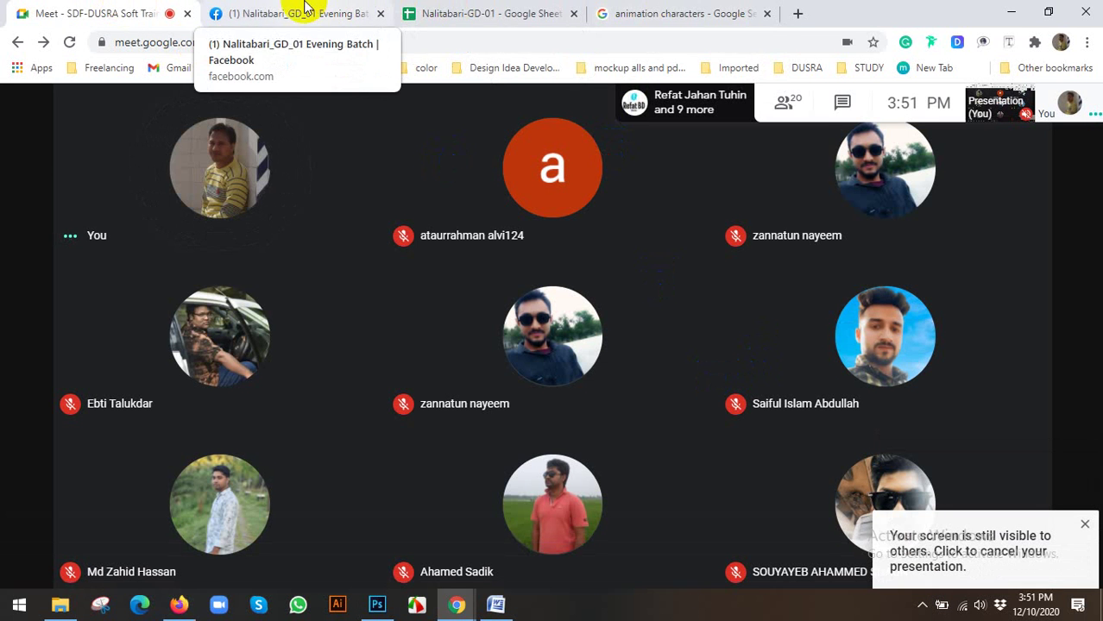
pyautogui.click(603, 10)
pyautogui.scroll(-5, 841, 431)
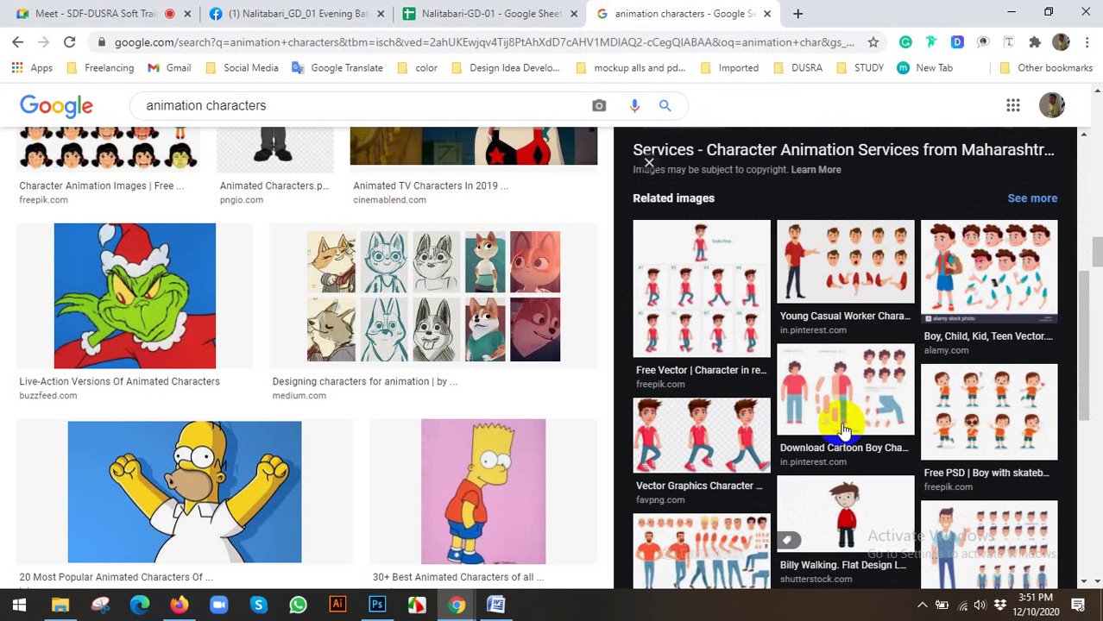
pyautogui.click(839, 245)
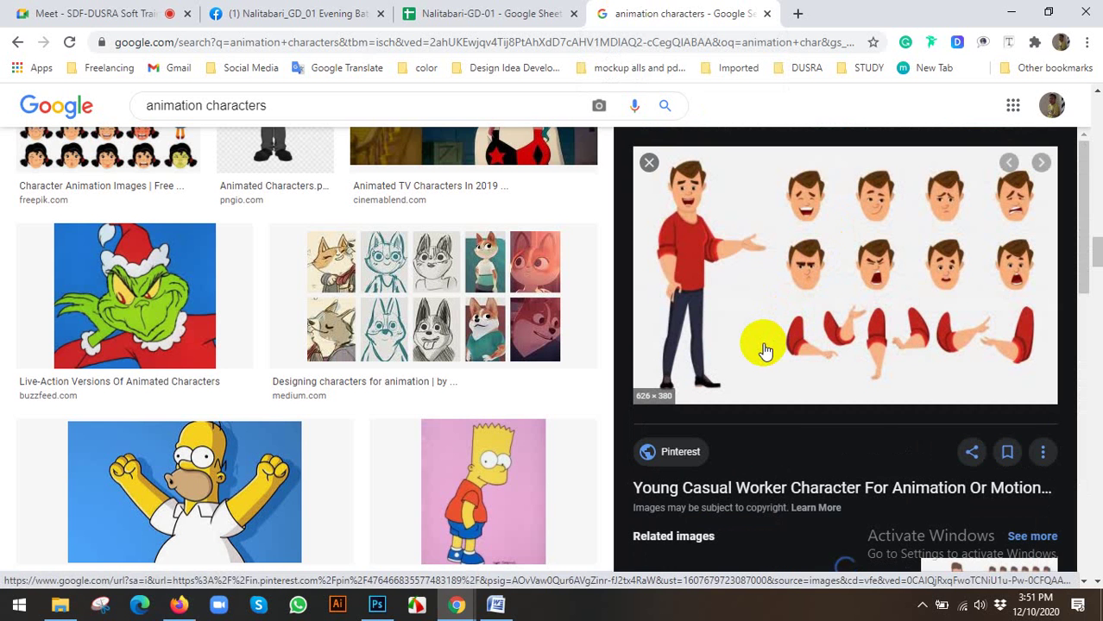
pyautogui.scroll(-2, 867, 467)
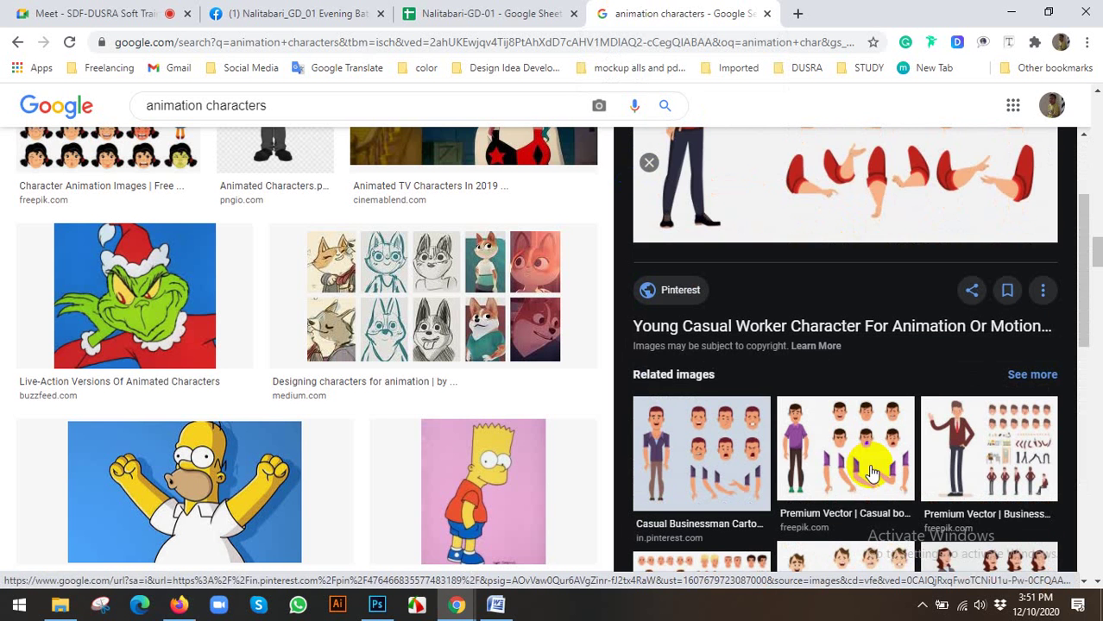
pyautogui.scroll(-1, 870, 476)
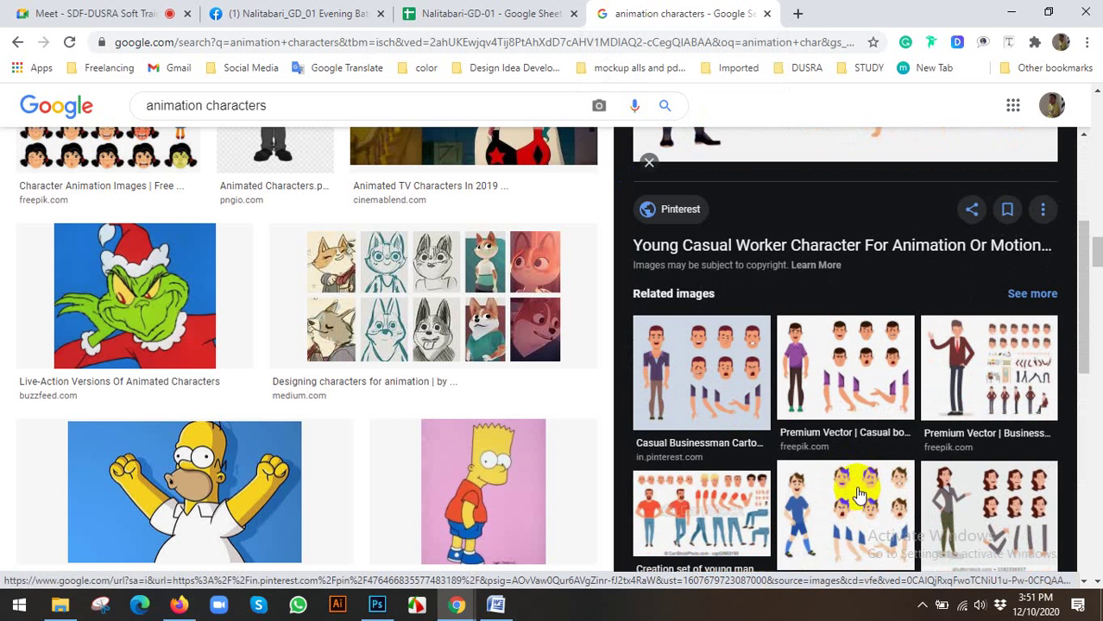
pyautogui.scroll(-5, 858, 494)
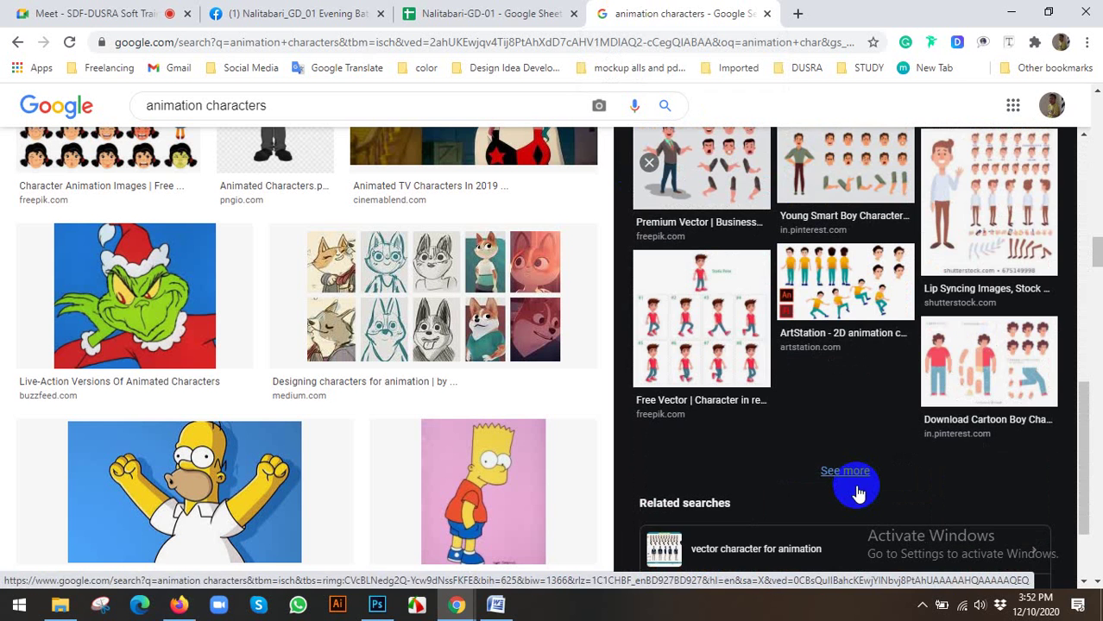
# Step: Open the Freepik red-shirt boy sheet with the static pose and eight walking poses and copy the image
pyautogui.click(645, 321)
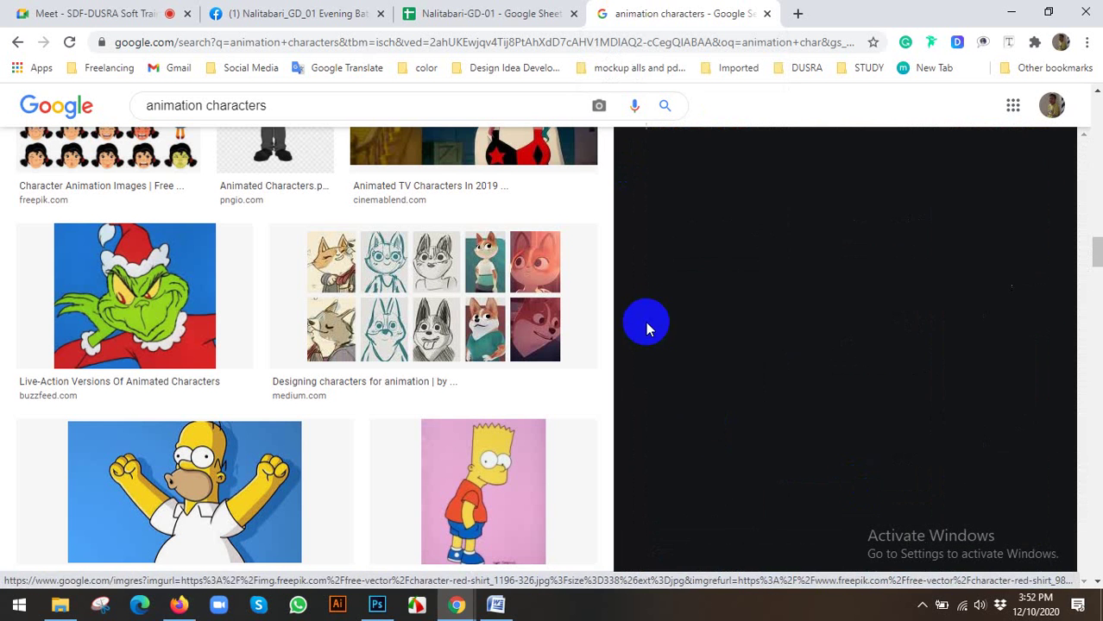
pyautogui.rightClick(792, 270)
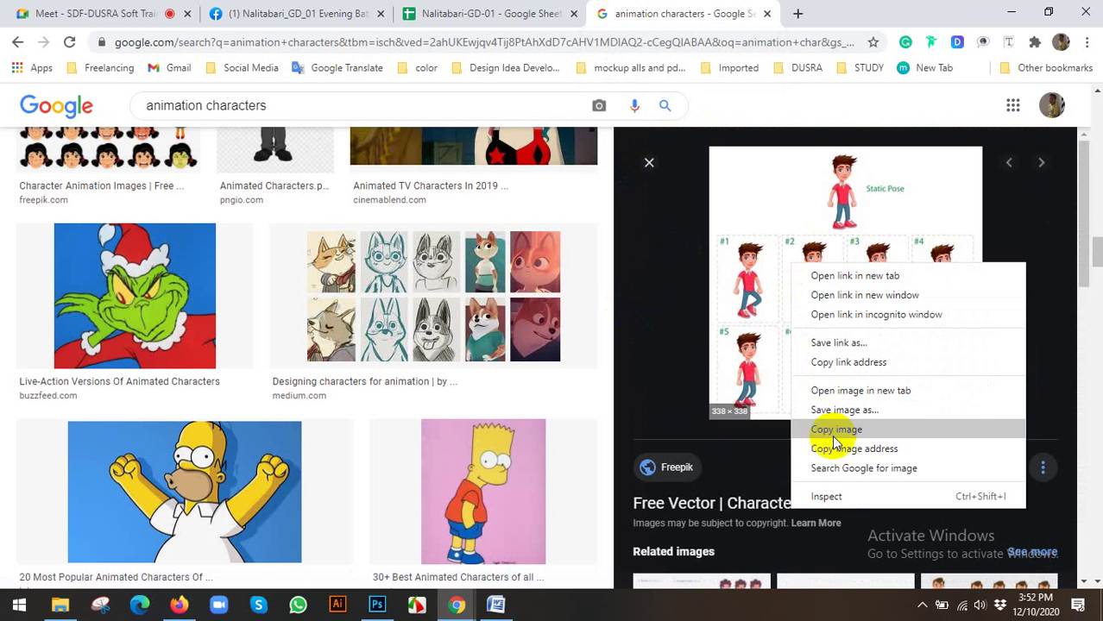
pyautogui.click(832, 437)
# Step: Switch to Photoshop, create a 338 × 338 pixel white document from the Clipboard preset, and paste the copied pose sheet
pyautogui.click(378, 605)
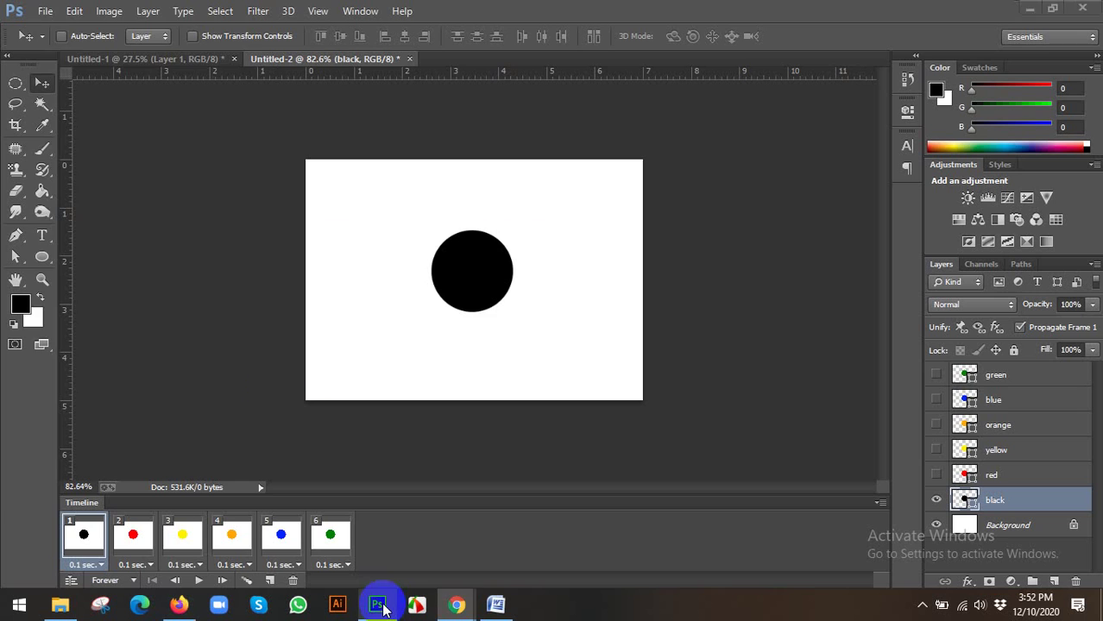
pyautogui.click(56, 12)
pyautogui.click(49, 30)
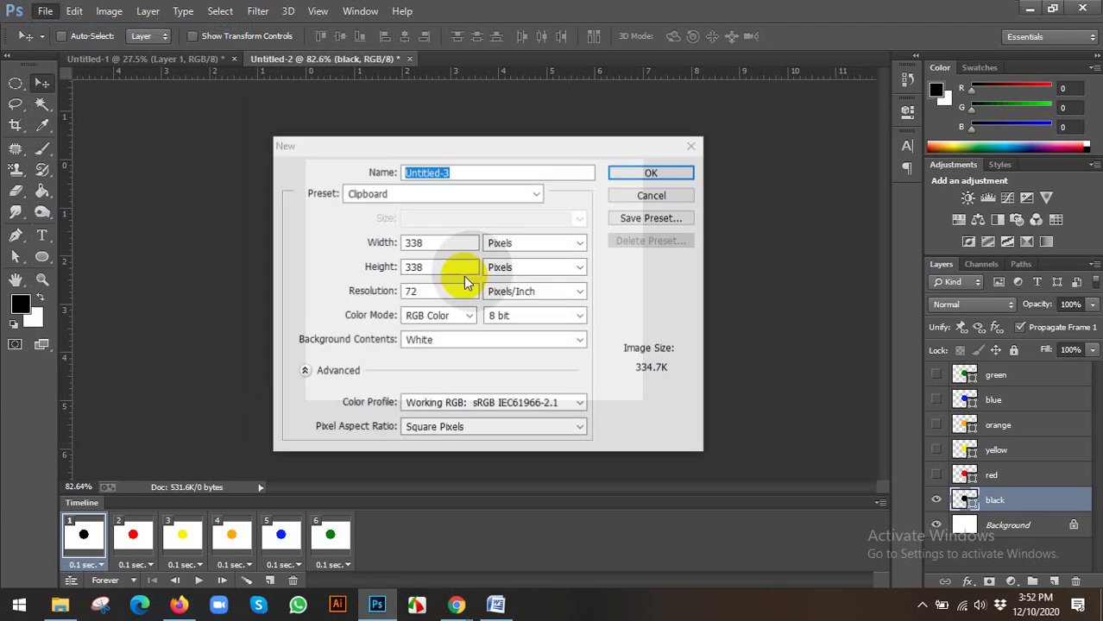
pyautogui.click(625, 182)
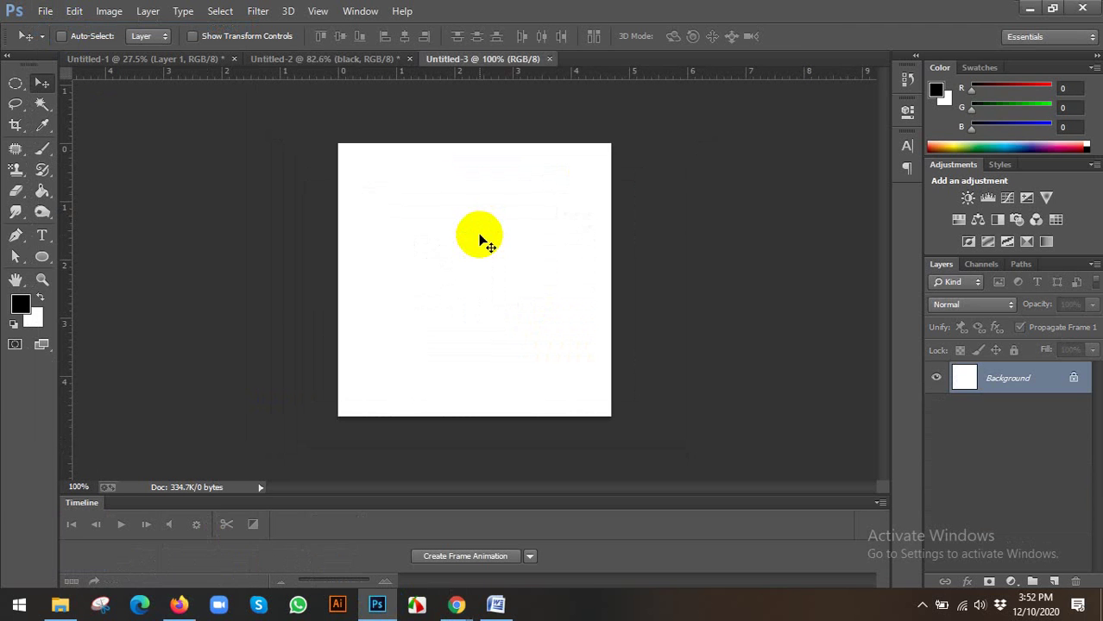
pyautogui.hotkey('ctrl', 'v')
pyautogui.scroll(2, 459, 285)
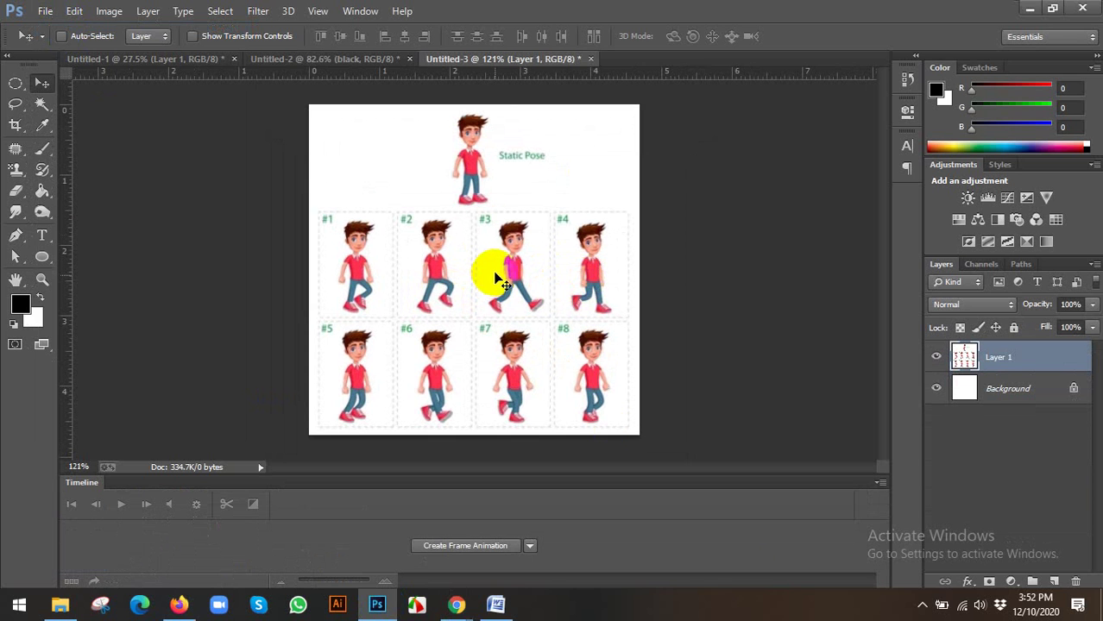
pyautogui.click(922, 605)
pyautogui.click(922, 545)
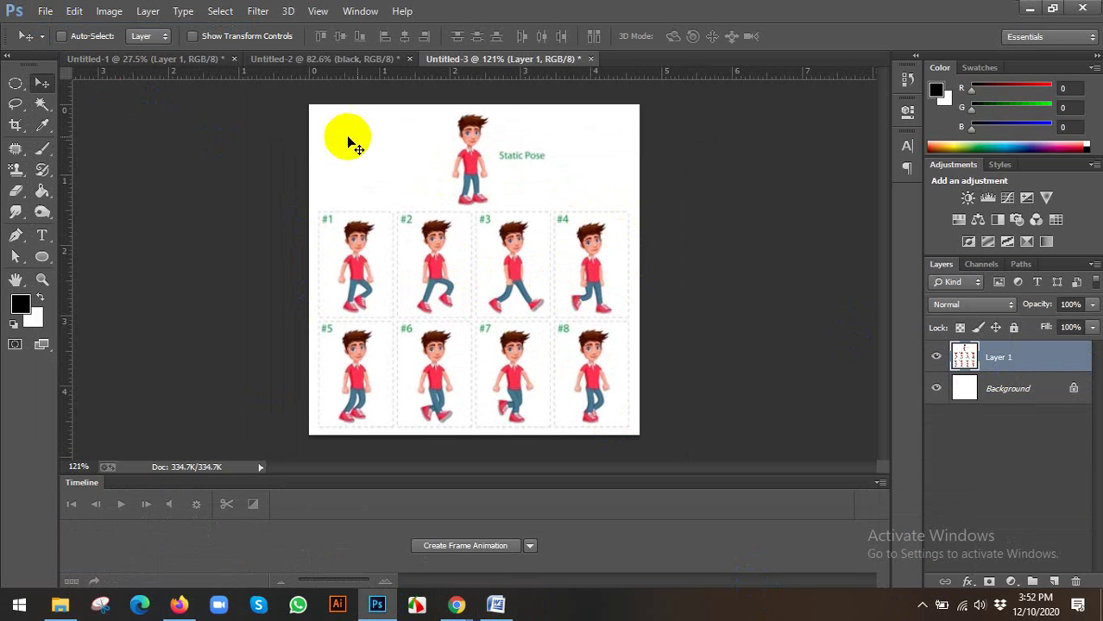
pyautogui.scroll(2, 453, 183)
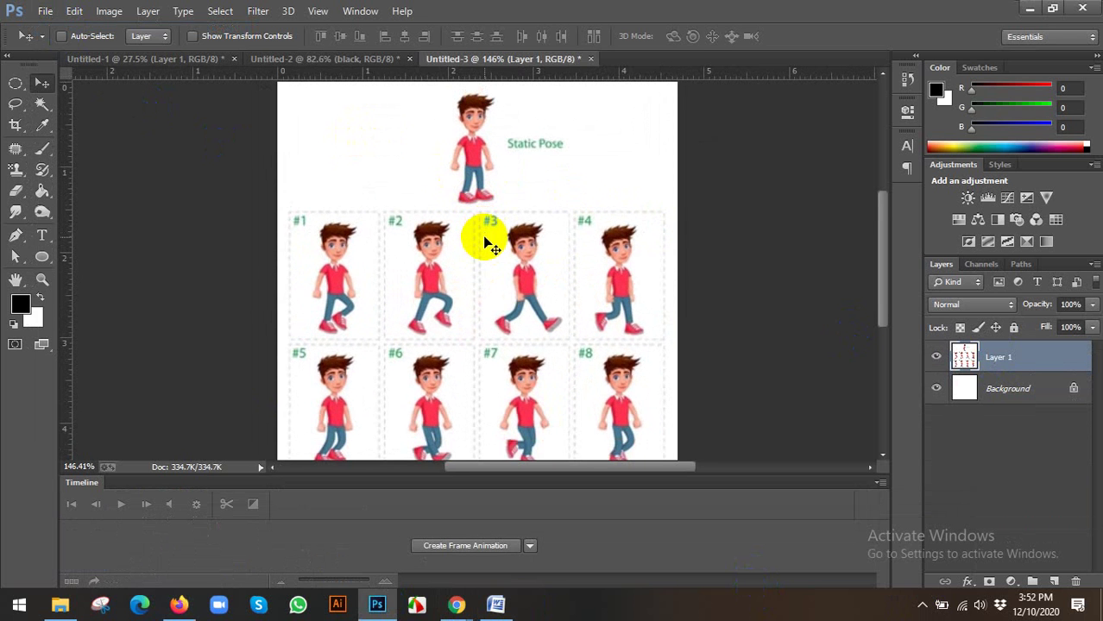
pyautogui.scroll(2, 560, 239)
pyautogui.scroll(3, 529, 276)
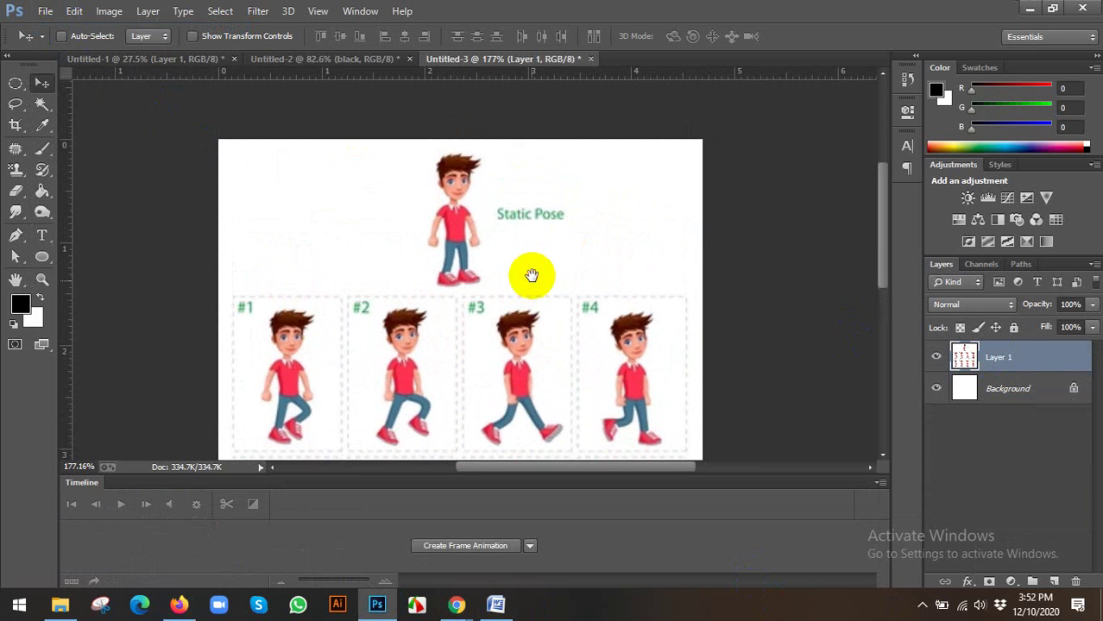
pyautogui.scroll(-1, 412, 251)
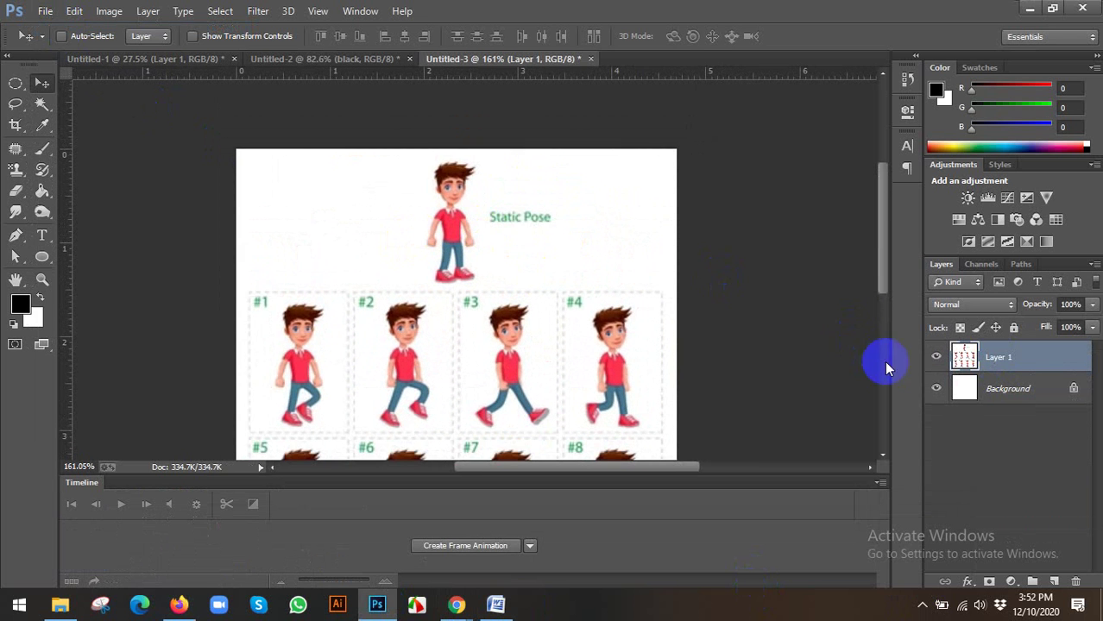
# Step: Hide the Background layer and erase the white backdrop around the characters on Layer 1 with the Magic Eraser
pyautogui.click(1013, 390)
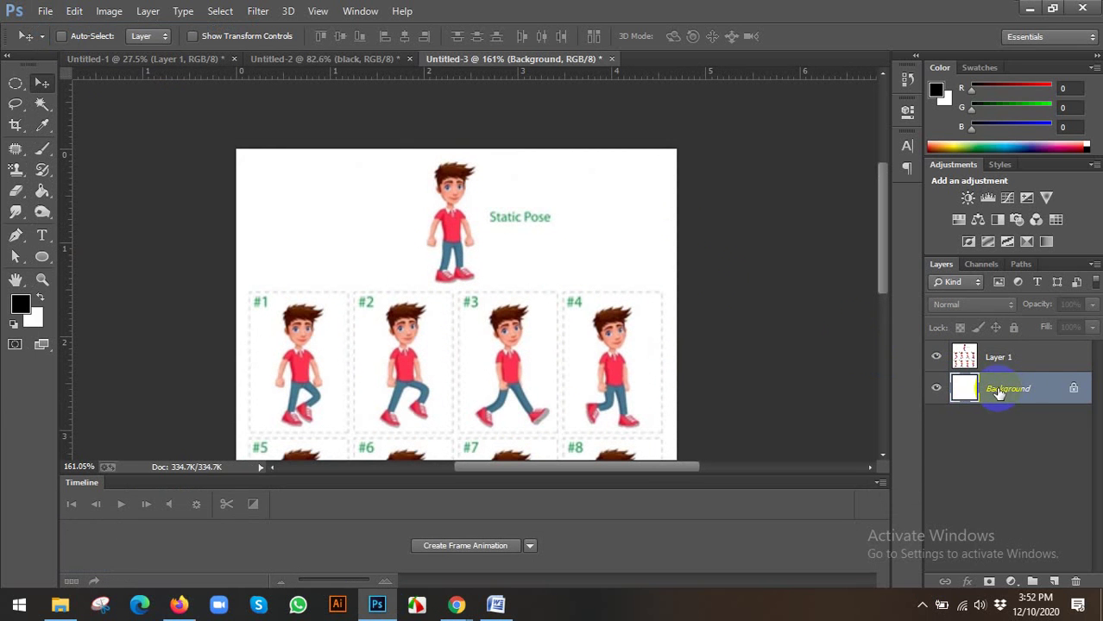
pyautogui.click(990, 352)
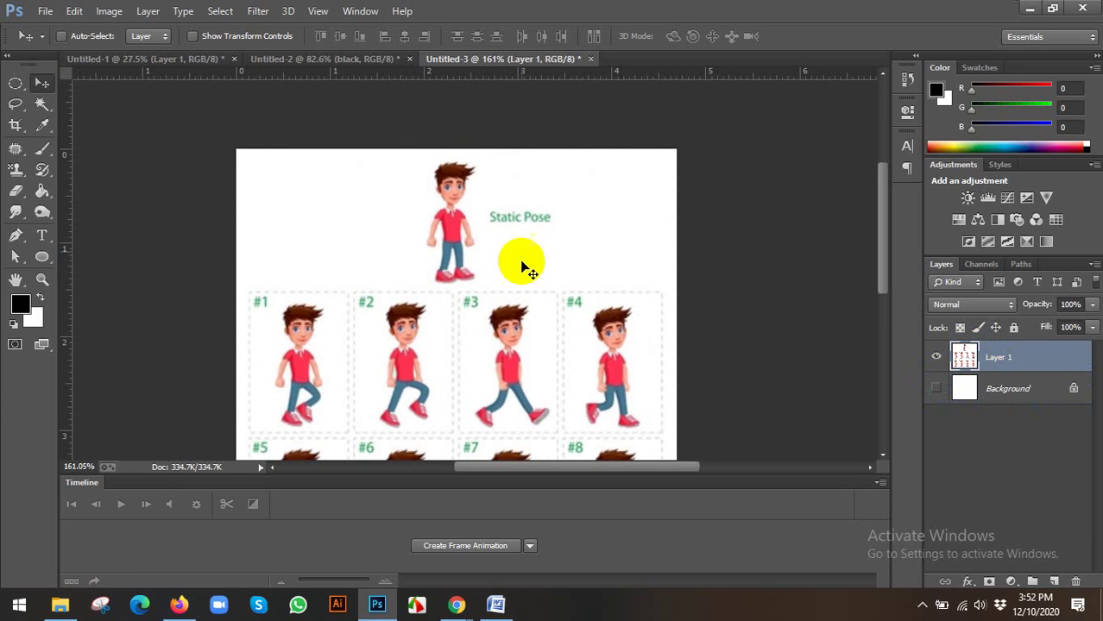
pyautogui.rightClick(17, 193)
pyautogui.click(65, 218)
pyautogui.click(302, 195)
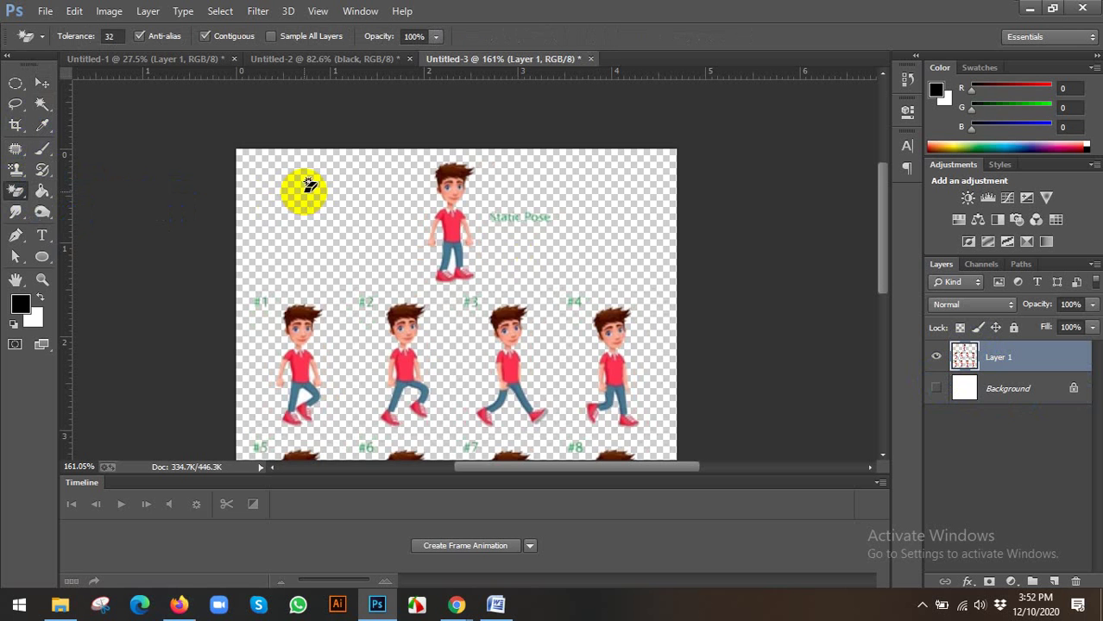
pyautogui.scroll(3, 450, 251)
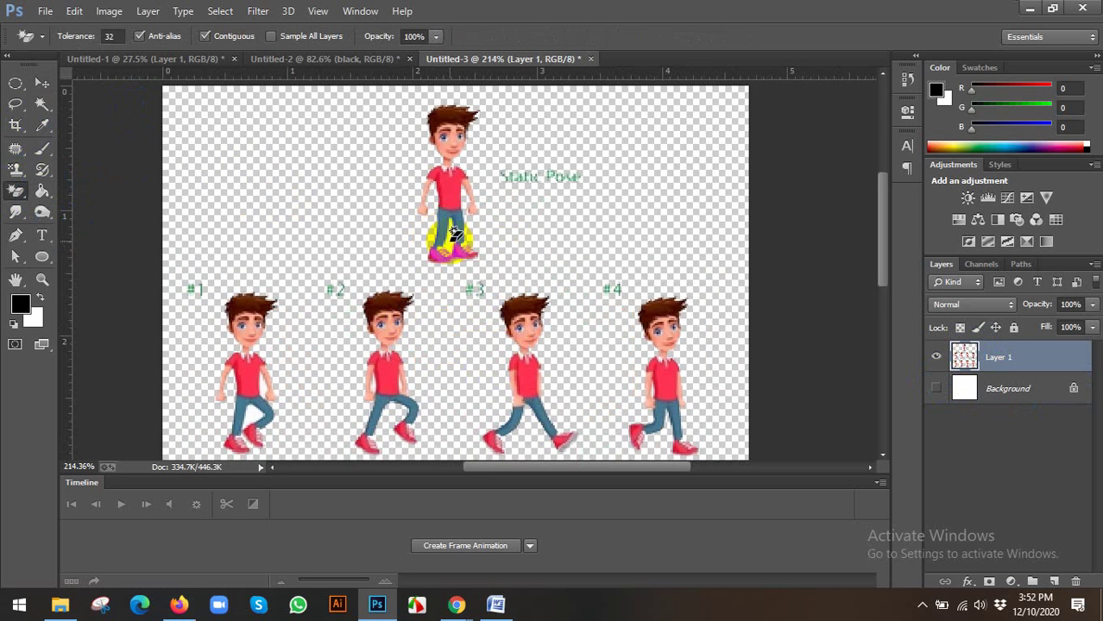
pyautogui.scroll(1, 452, 235)
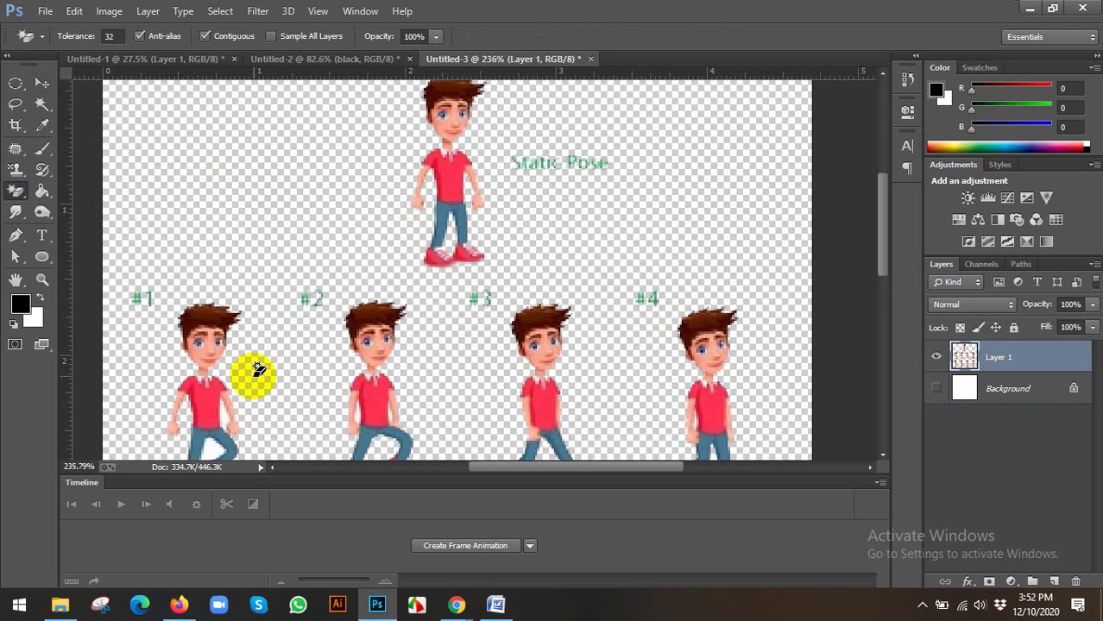
pyautogui.scroll(-4, 254, 372)
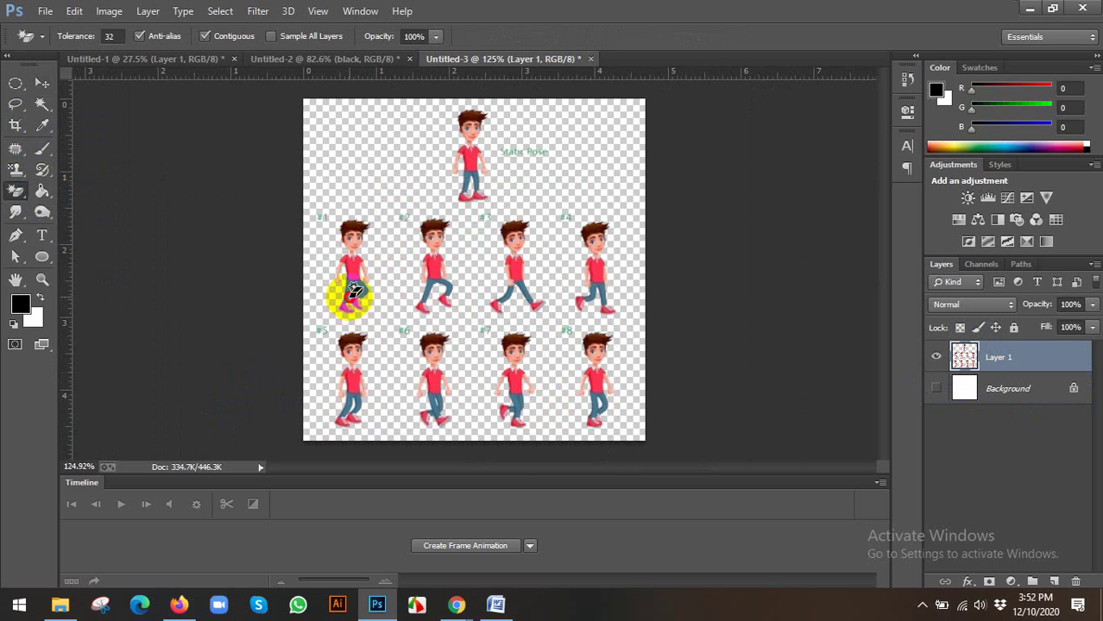
pyautogui.click(42, 83)
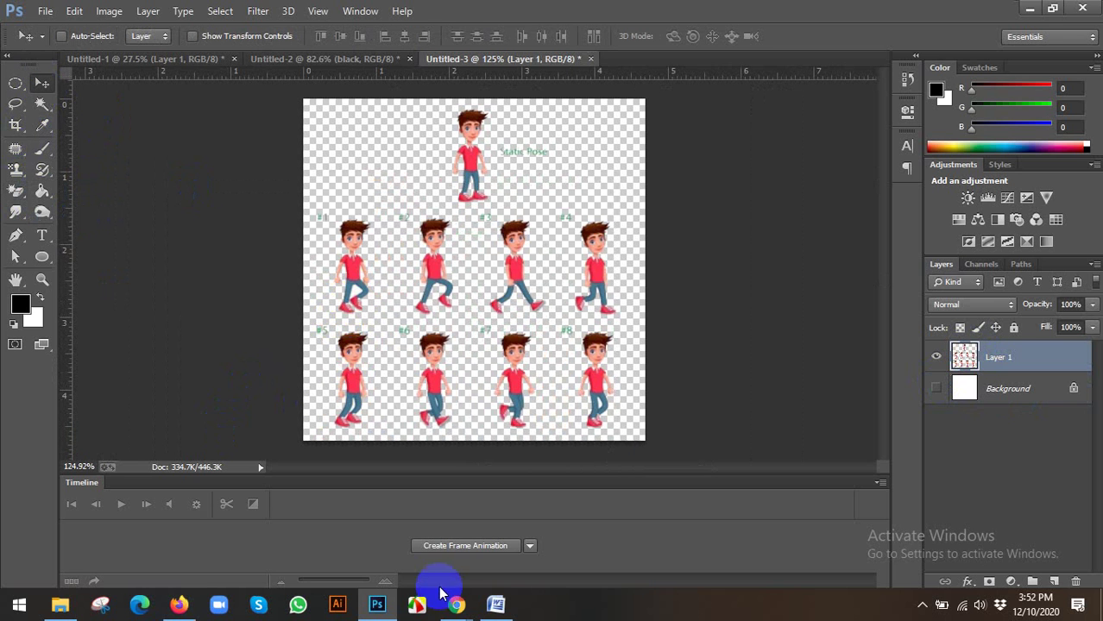
pyautogui.click(456, 606)
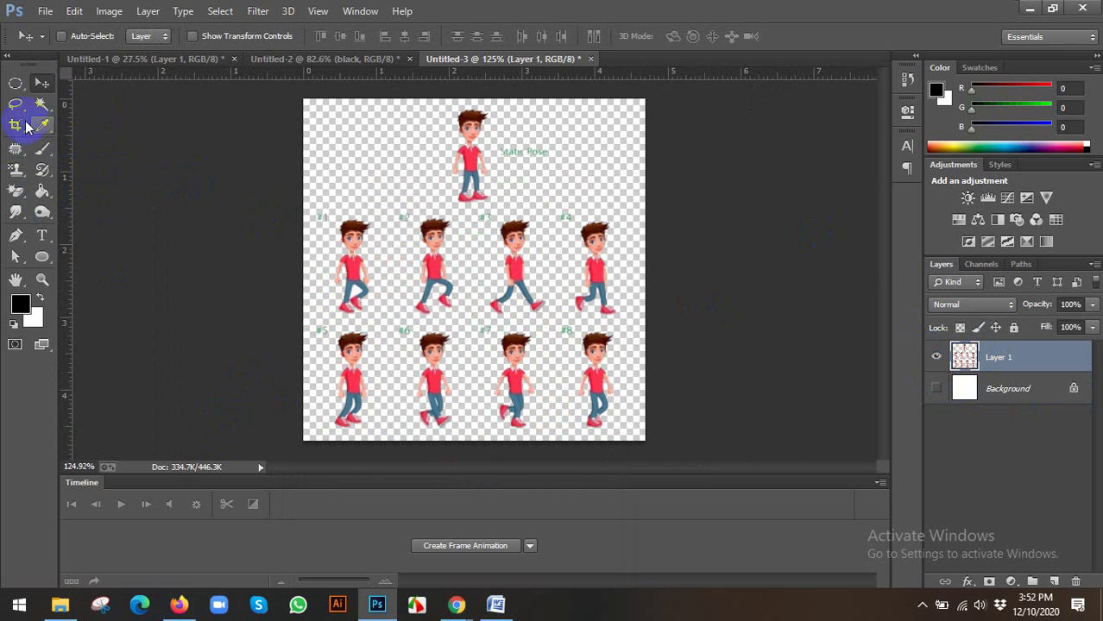
pyautogui.click(15, 83)
pyautogui.moveTo(443, 101); pyautogui.dragTo(493, 207)
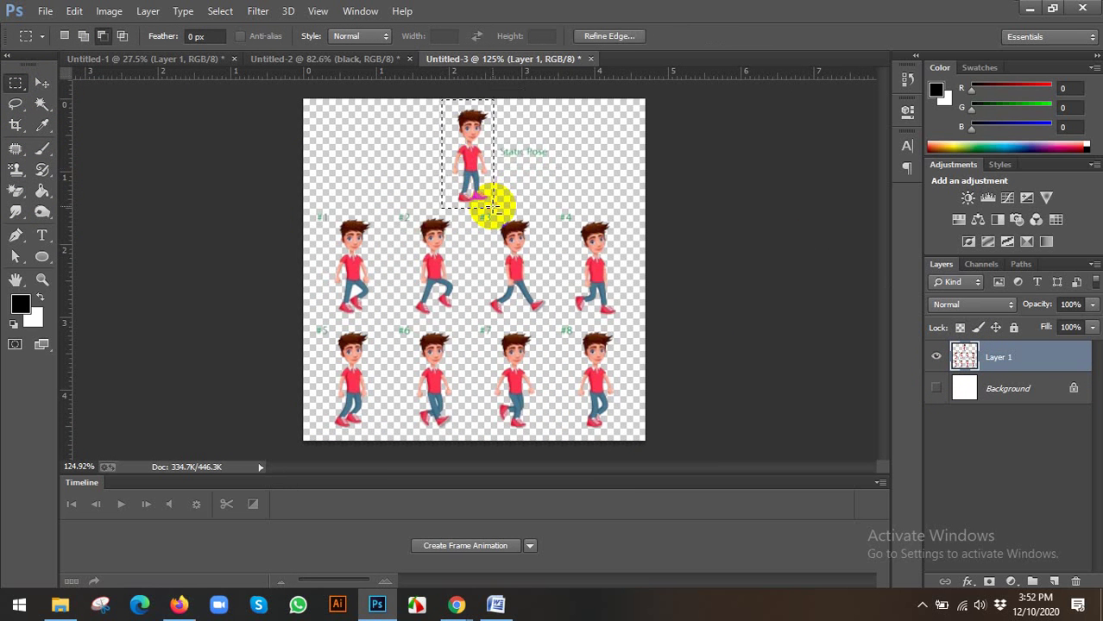
pyautogui.hotkey('ctrl', 'j')
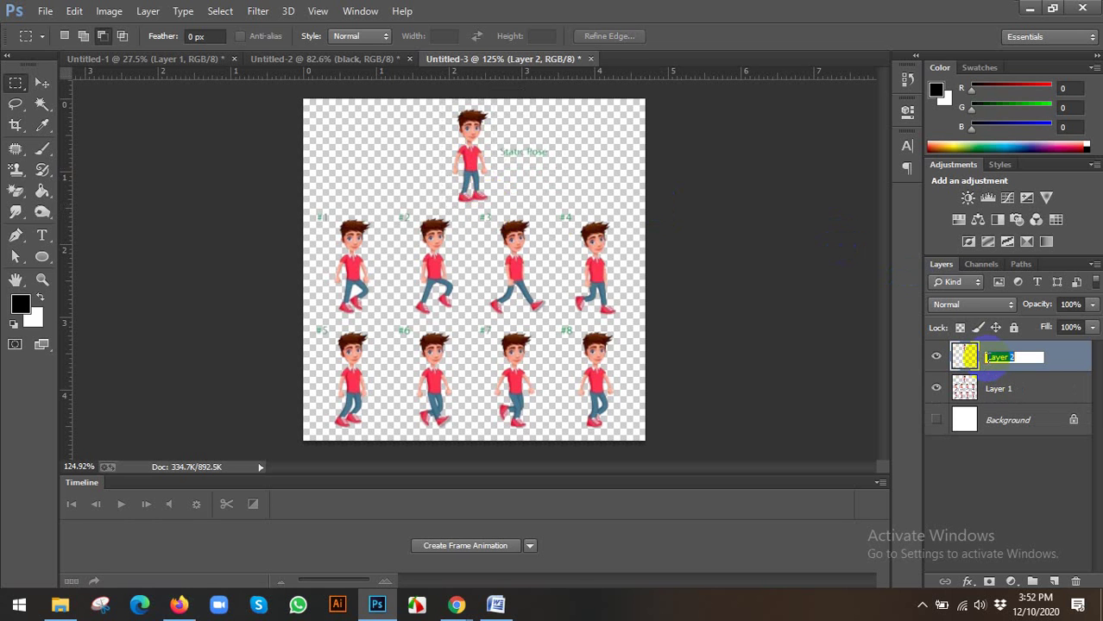
pyautogui.click(1012, 388)
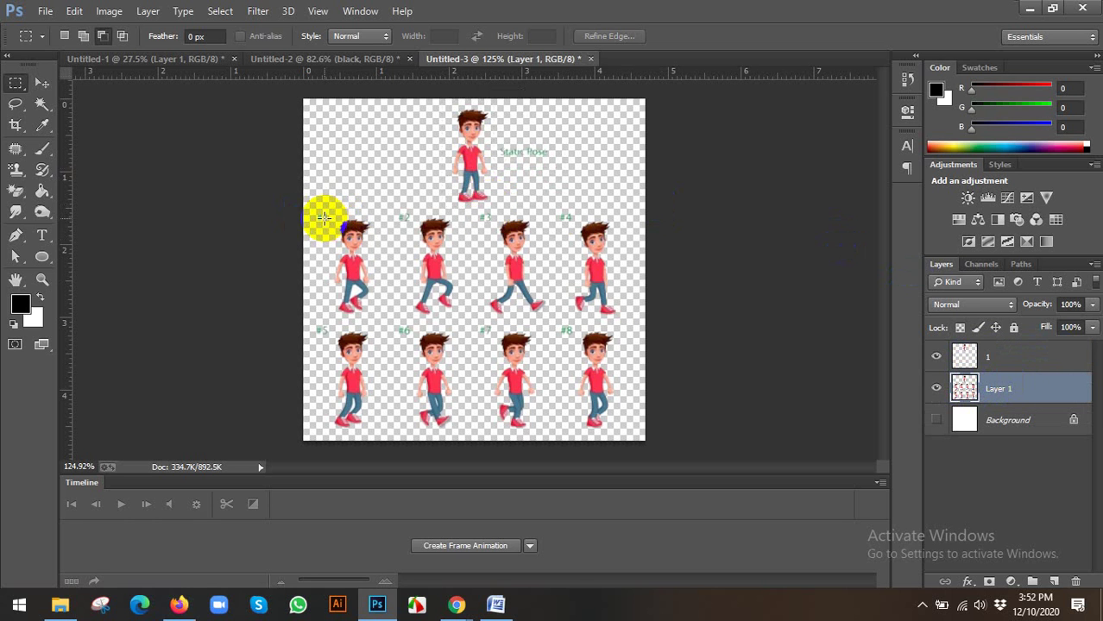
pyautogui.click(992, 357)
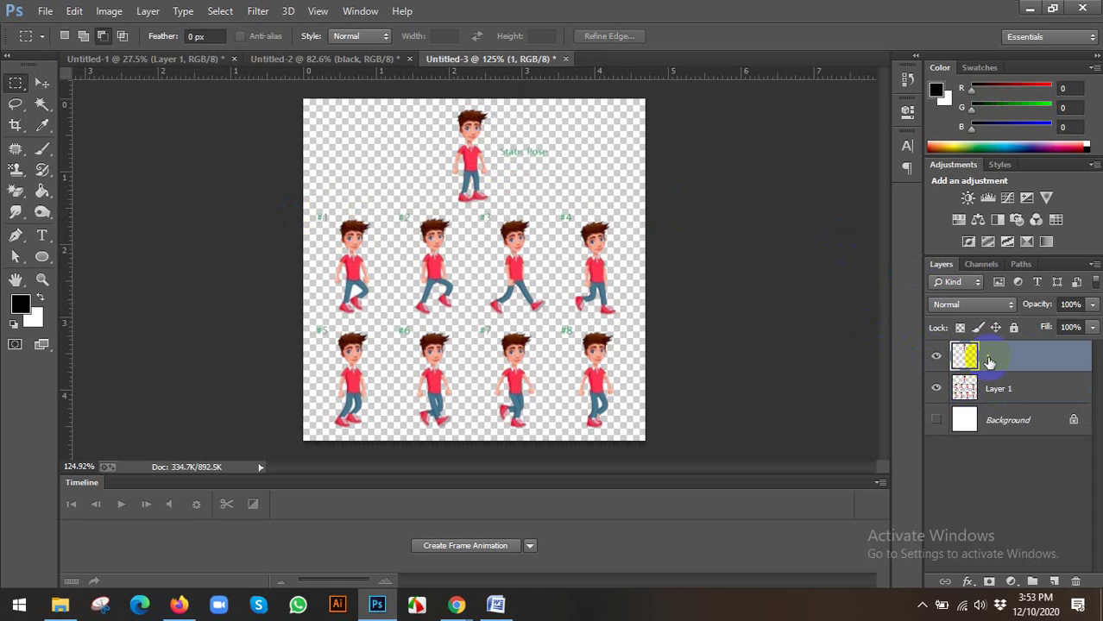
pyautogui.hotkey('ctrl', 'e')
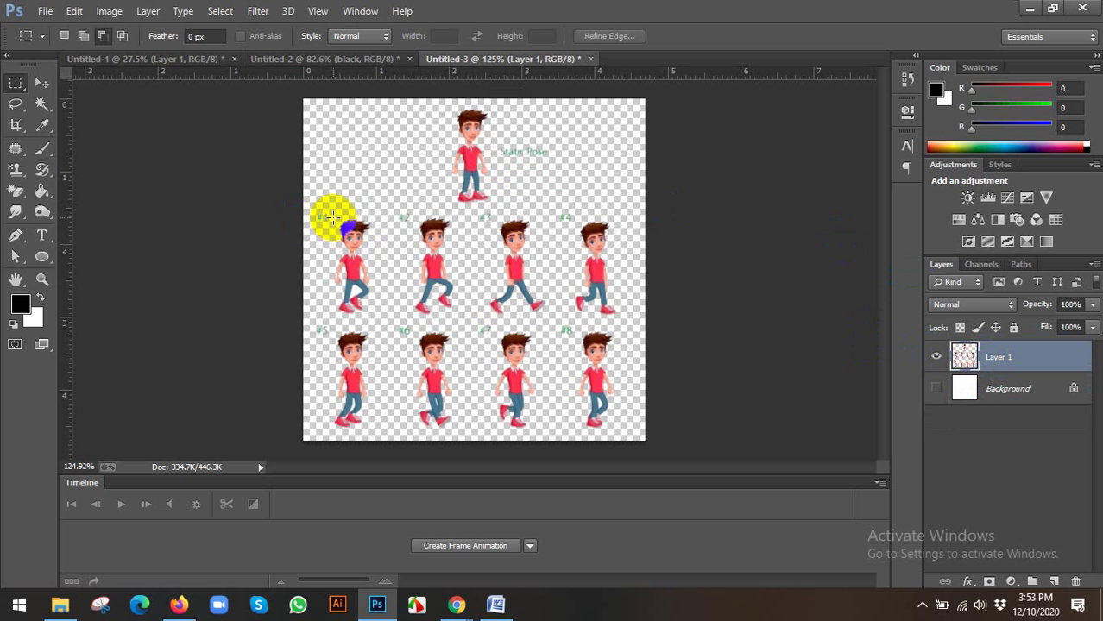
# Step: Select walking pose #1 with a rectangular marquee and copy it from Layer 1 onto its own layer
pyautogui.moveTo(332, 218); pyautogui.dragTo(375, 318)
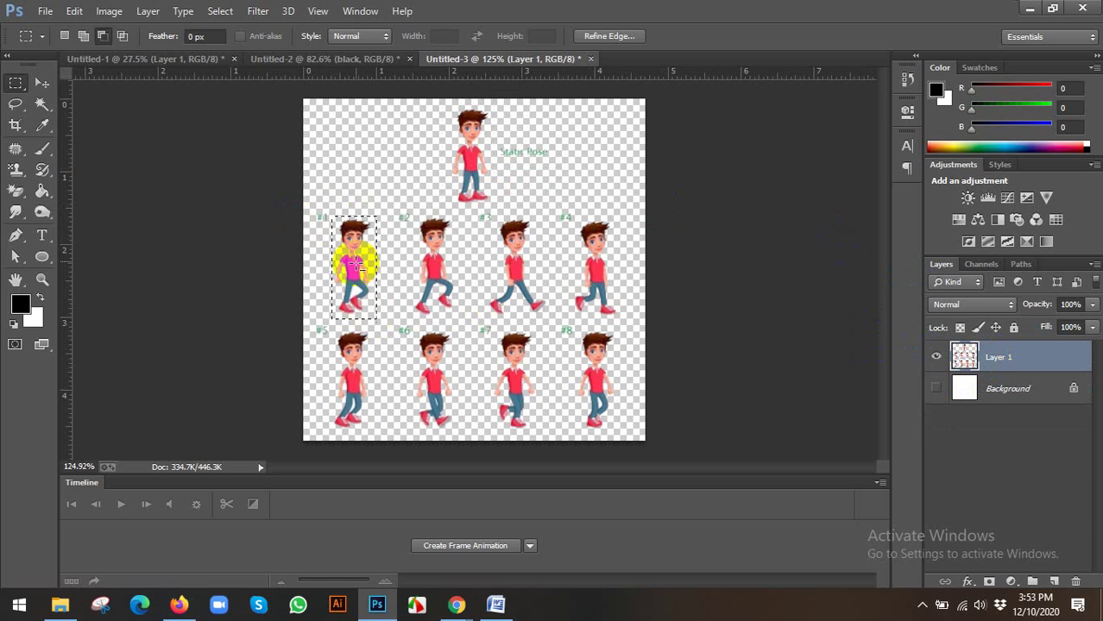
pyautogui.rightClick(355, 249)
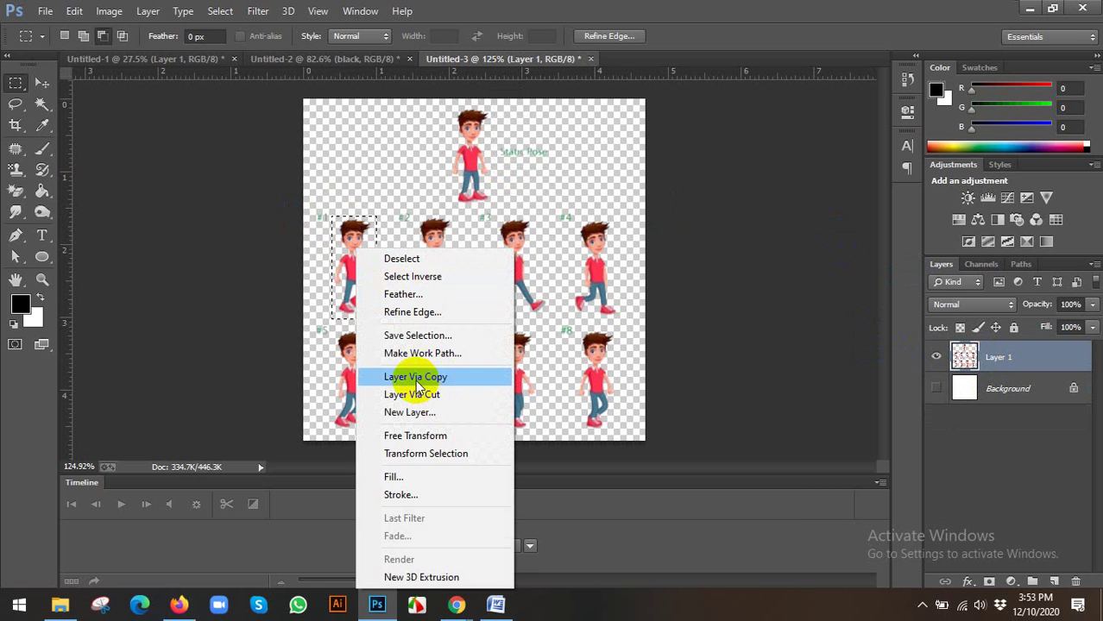
pyautogui.click(412, 378)
# Step: Marquee walking pose #2 and copy it from Layer 1 onto its own layer
pyautogui.moveTo(415, 215); pyautogui.dragTo(455, 315)
pyautogui.rightClick(431, 249)
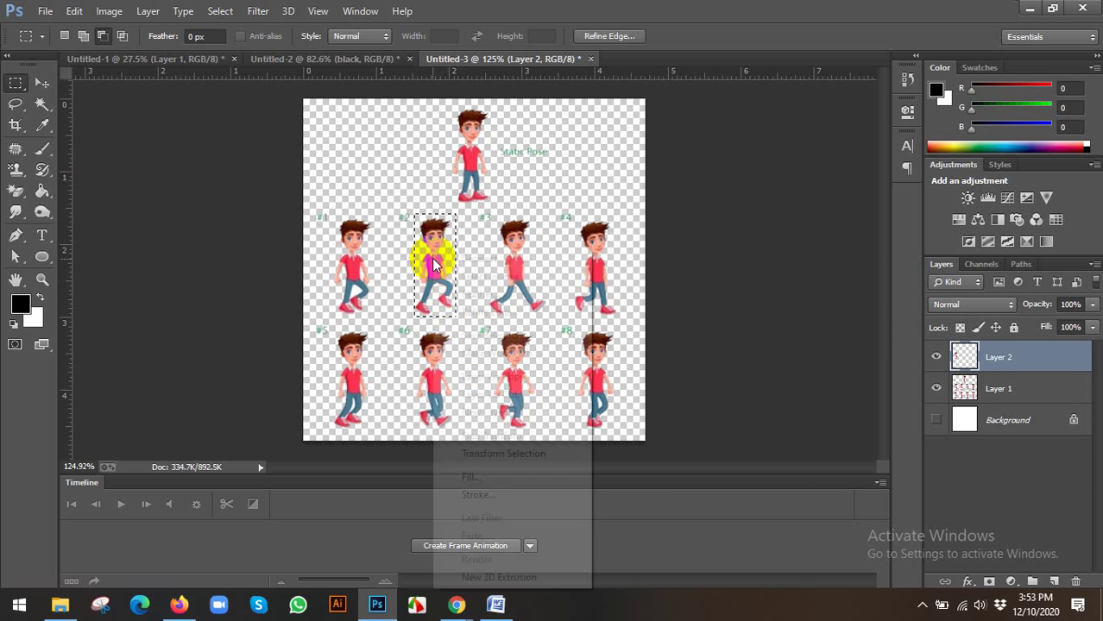
pyautogui.click(496, 377)
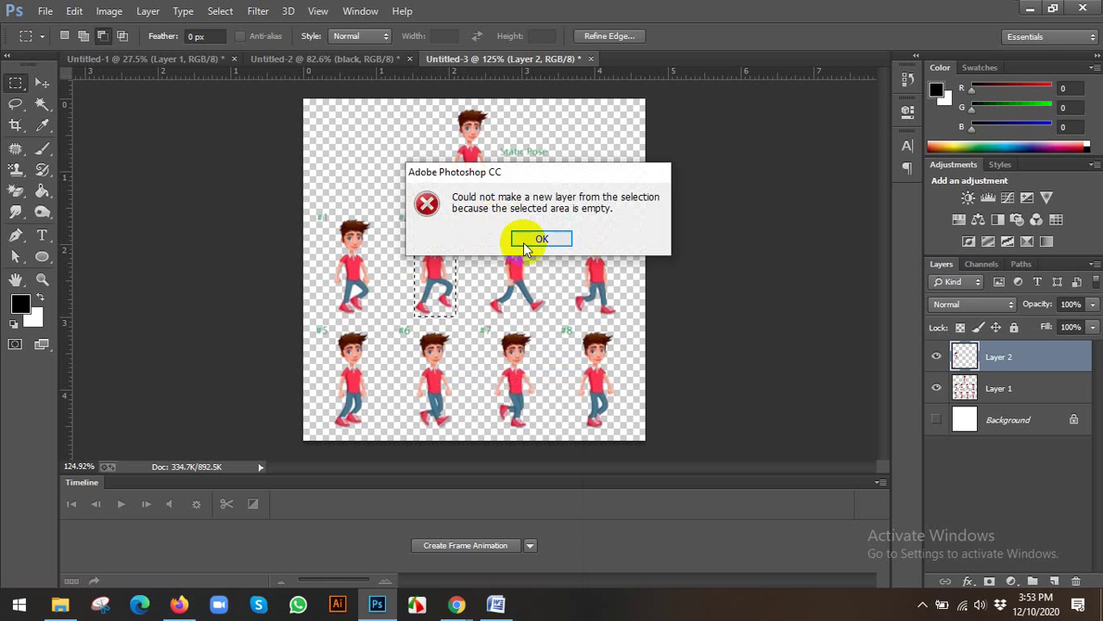
pyautogui.click(510, 242)
pyautogui.click(1027, 403)
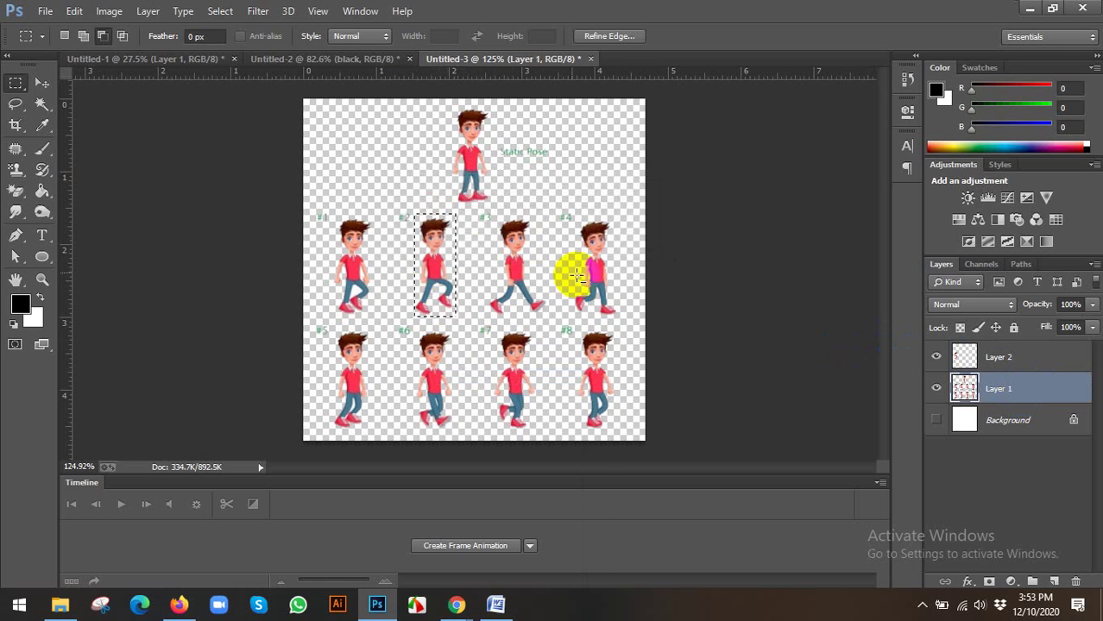
pyautogui.rightClick(446, 244)
pyautogui.click(507, 371)
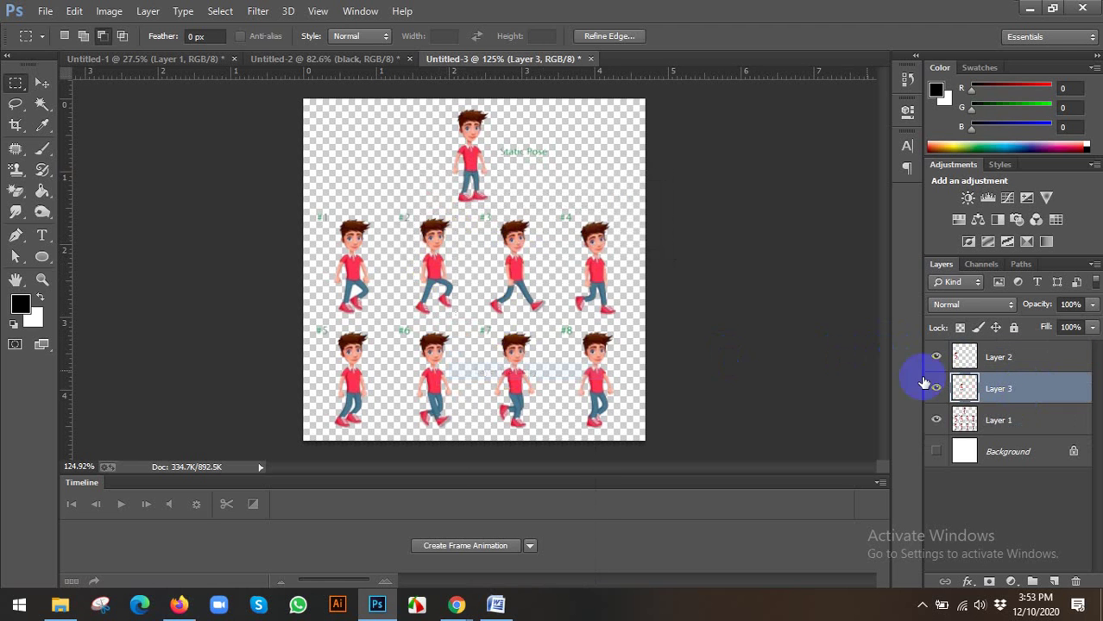
# Step: Copy walking pose #3 from Layer 1 onto a separate layer using a rectangular selection
pyautogui.click(964, 420)
pyautogui.moveTo(490, 216); pyautogui.dragTo(548, 320)
pyautogui.rightClick(517, 249)
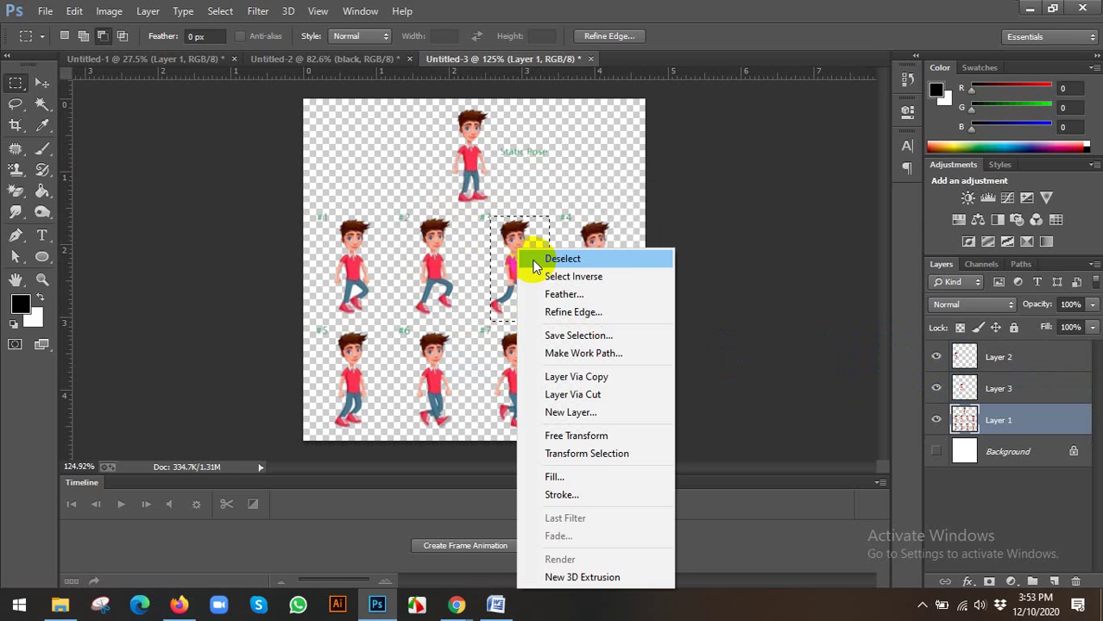
pyautogui.click(576, 376)
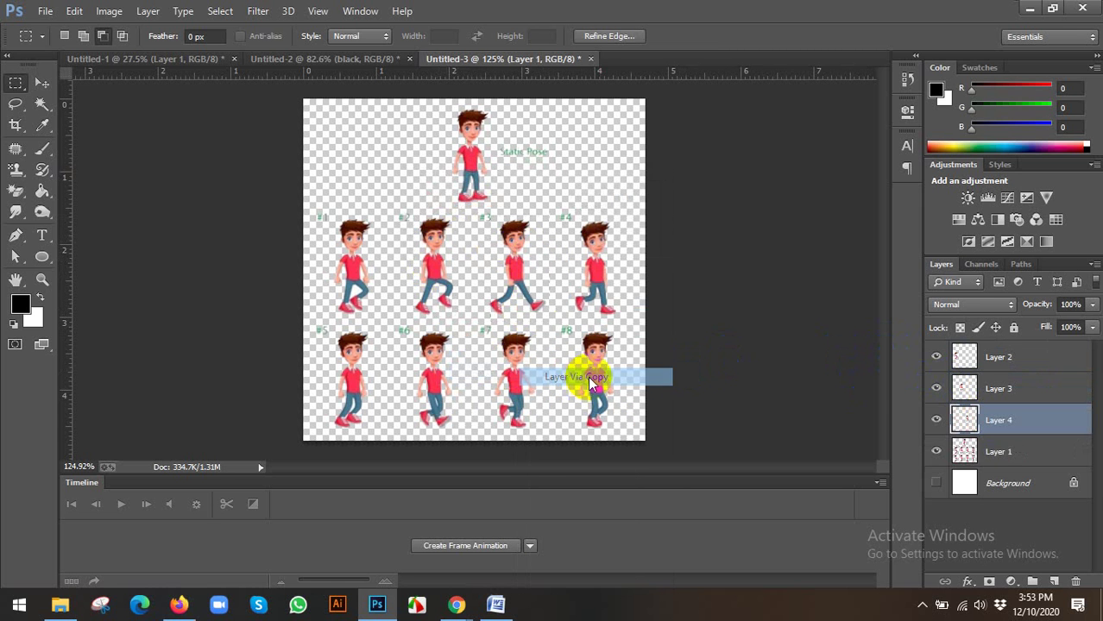
# Step: Select walking pose #4 on Layer 1 and create a new layer via copy from it
pyautogui.click(964, 451)
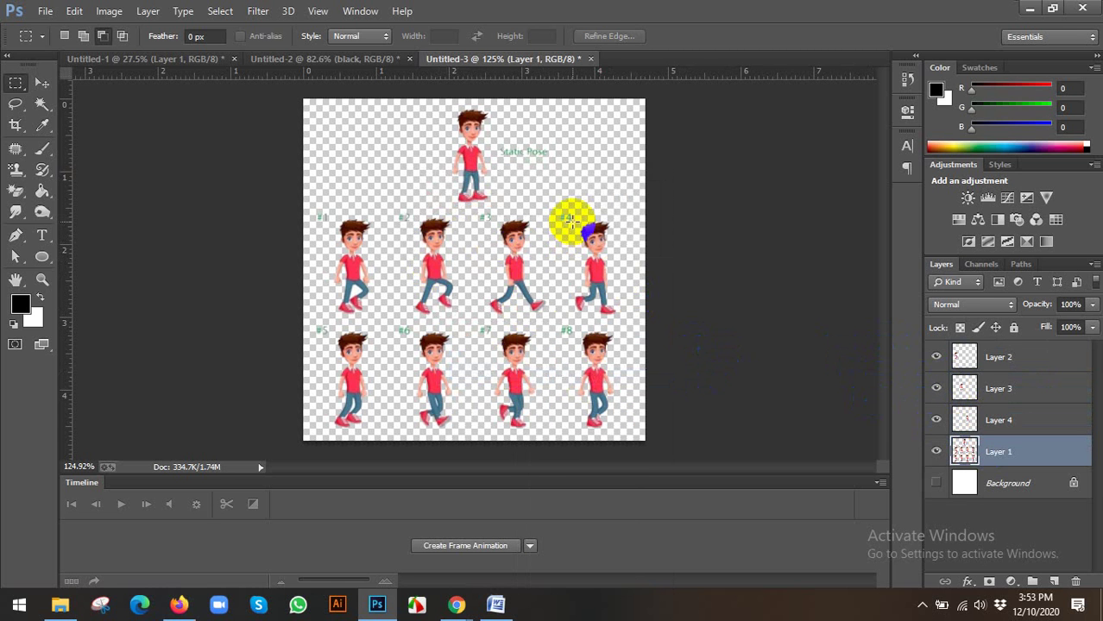
pyautogui.moveTo(570, 222); pyautogui.dragTo(621, 317)
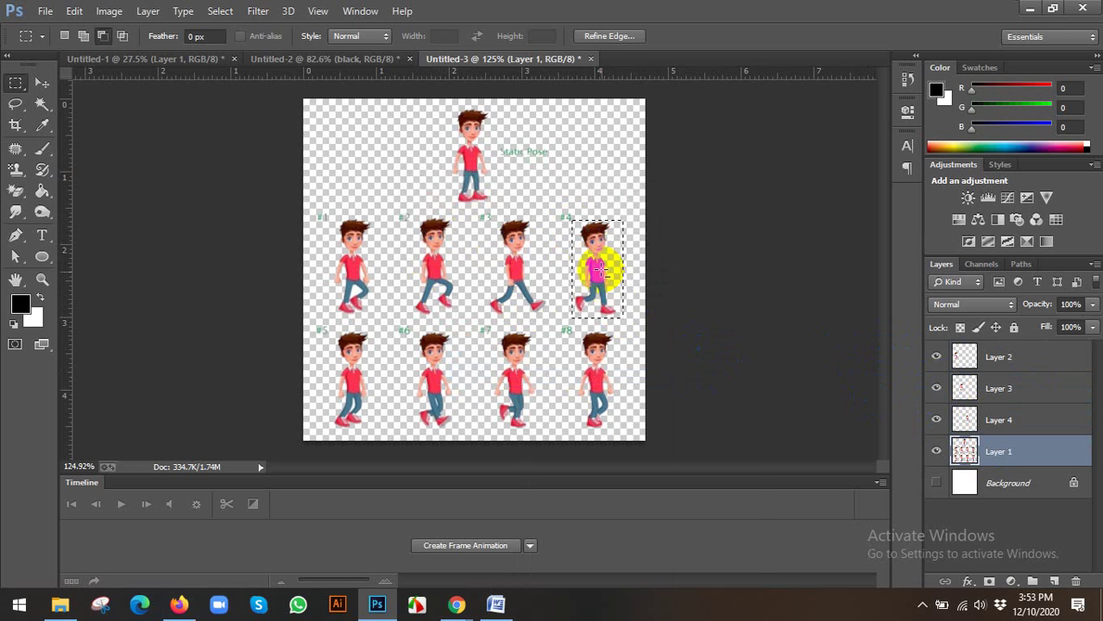
pyautogui.rightClick(598, 250)
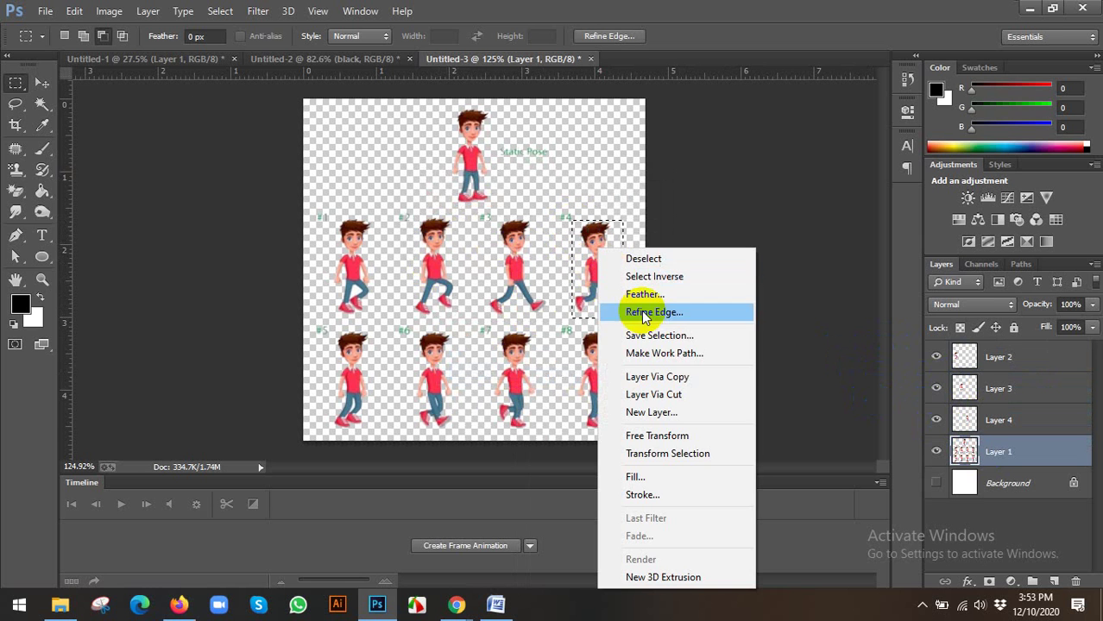
pyautogui.click(645, 377)
# Step: Delete Layer 1 with the original pose sheet and briefly show the white Background layer behind the four extracted poses
pyautogui.click(996, 484)
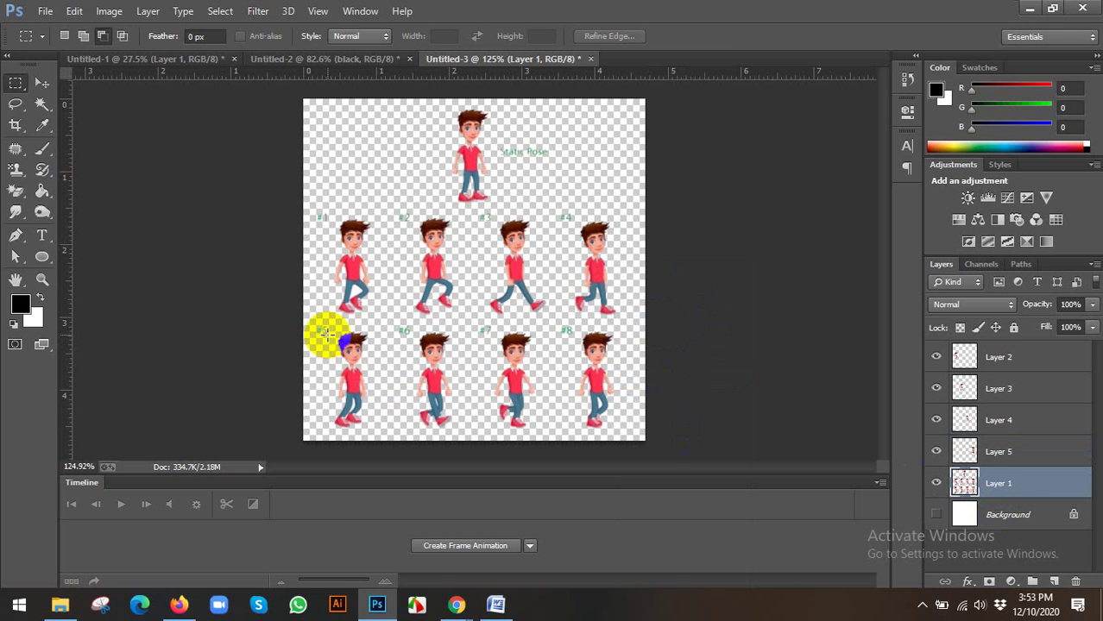
pyautogui.click(42, 83)
pyautogui.hotkey('ctrl', 'e')
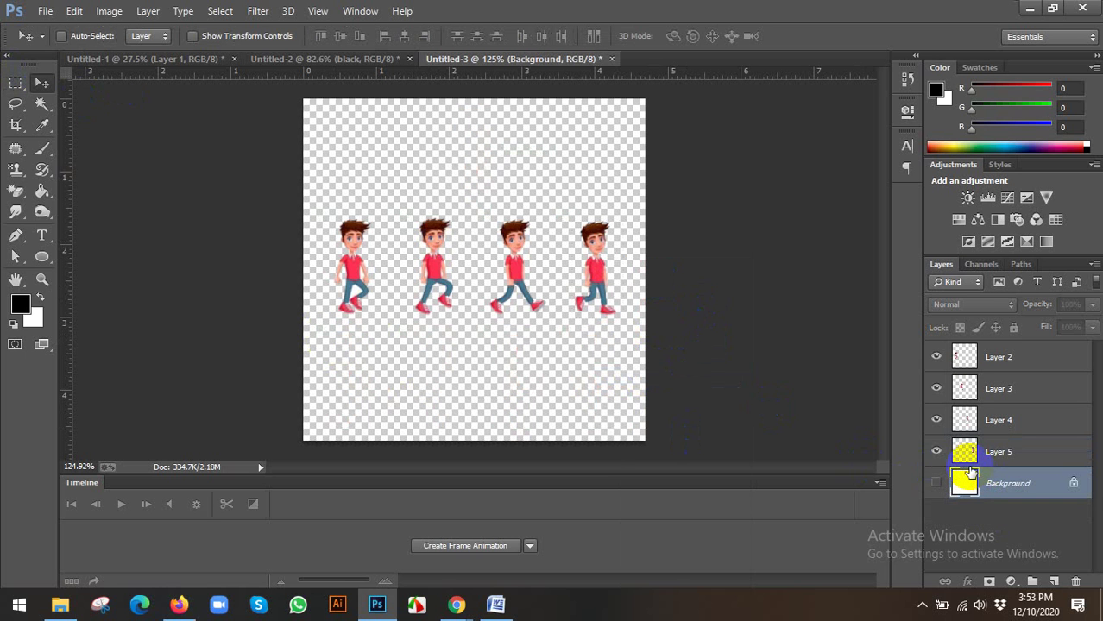
pyautogui.click(937, 484)
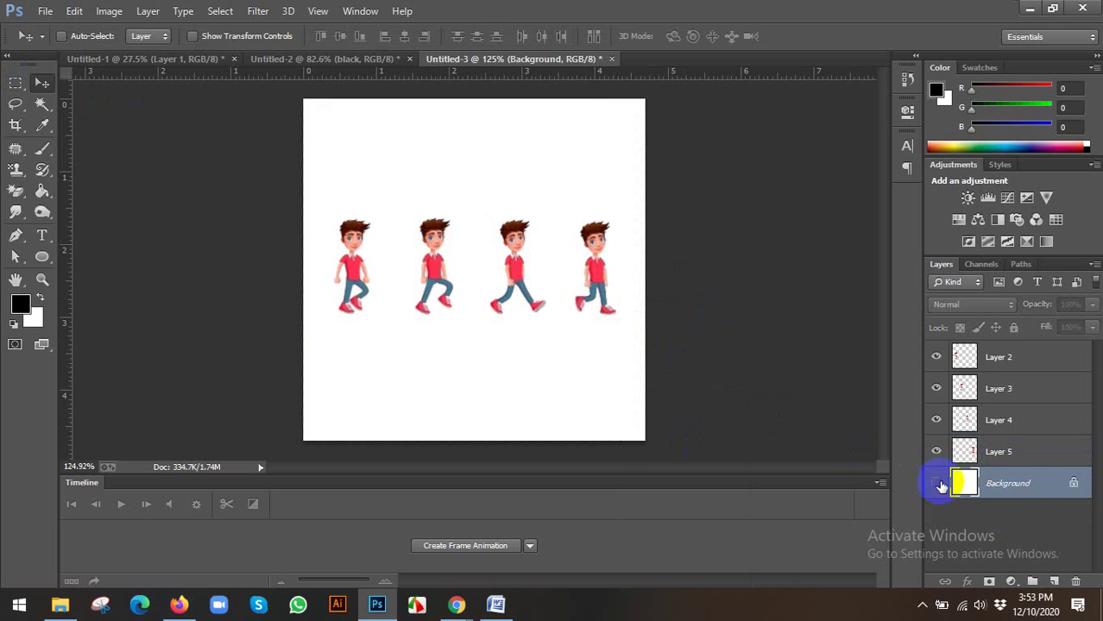
pyautogui.click(937, 484)
# Step: Switch to Chrome and search Google Images for "road background"
pyautogui.click(466, 607)
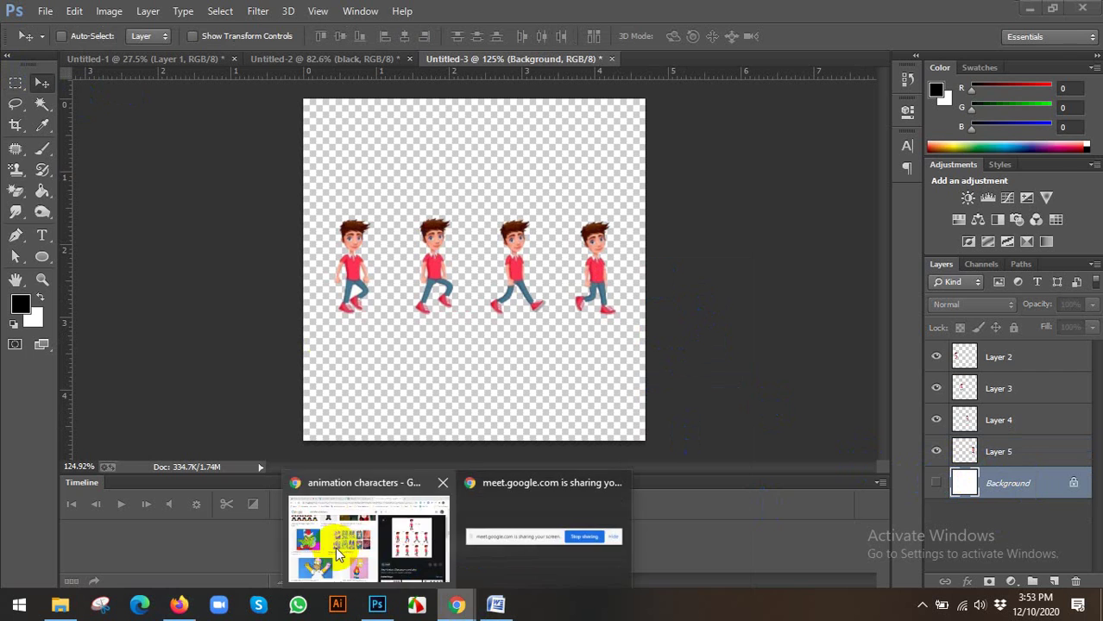
pyautogui.click(338, 540)
pyautogui.moveTo(264, 105); pyautogui.dragTo(147, 106)
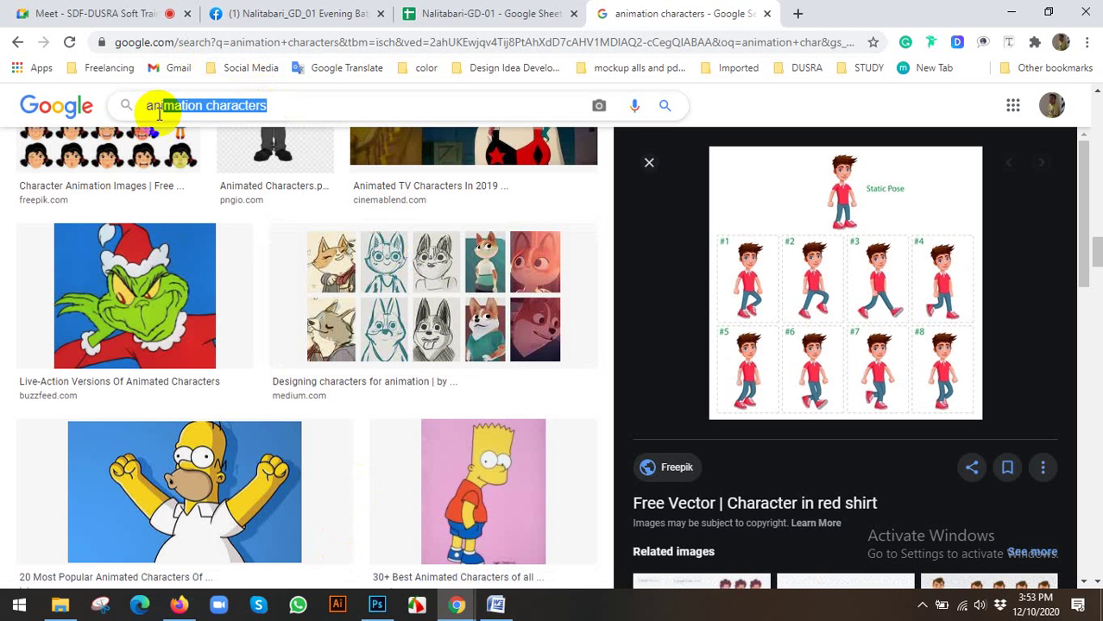
pyautogui.write('r')
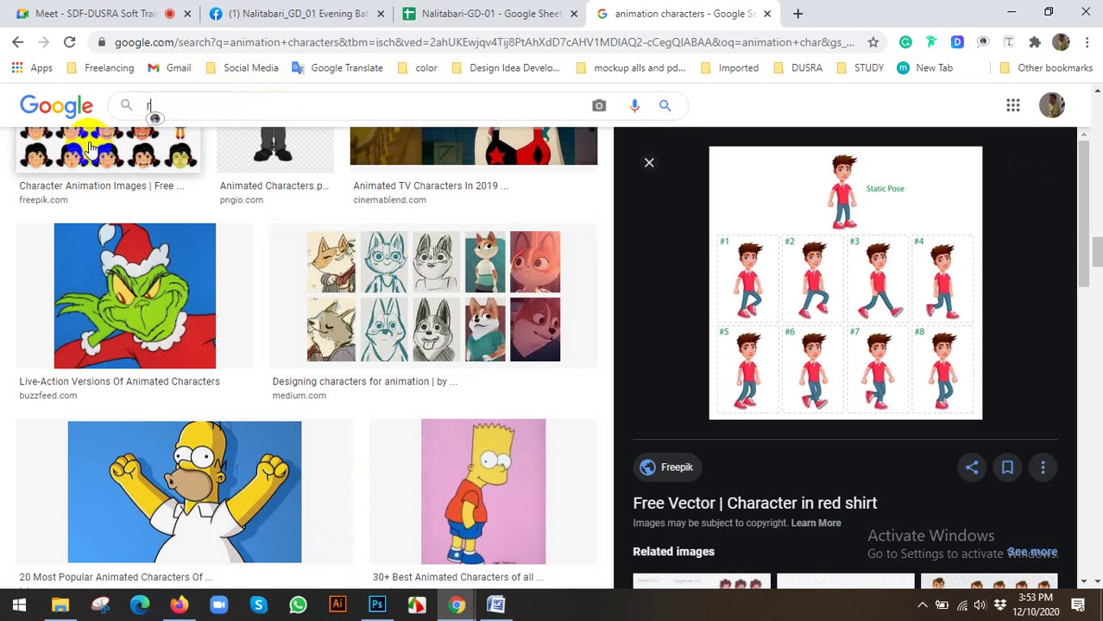
pyautogui.write('oad b')
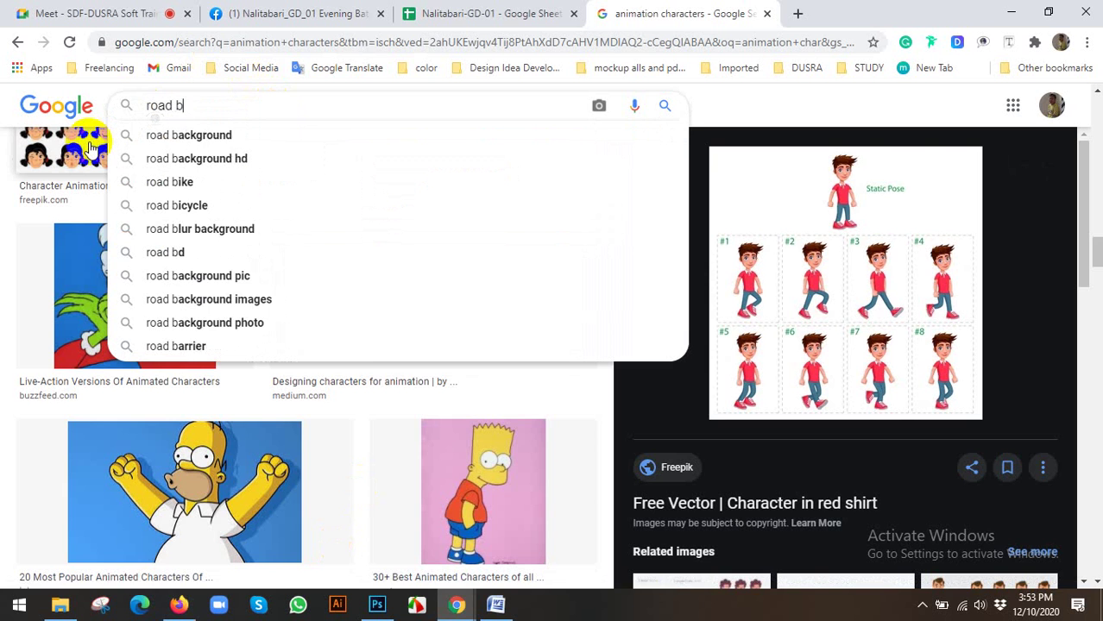
pyautogui.press('Down')
pyautogui.press('Return')
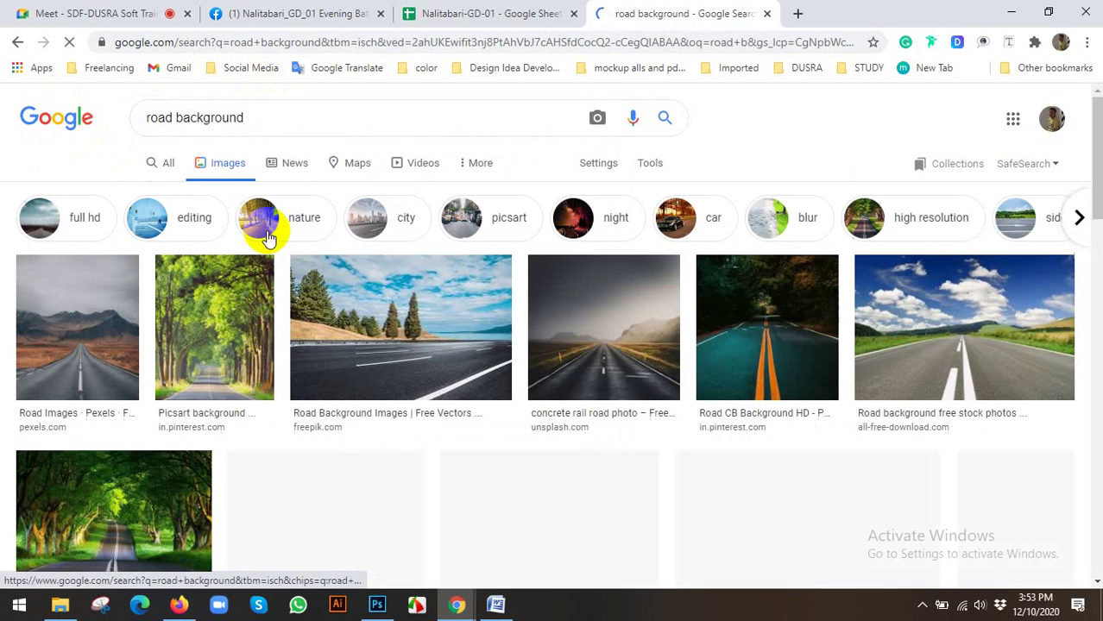
# Step: Find the Freepik "Forest road" photo among the related road images and copy the image
pyautogui.scroll(-5, 456, 291)
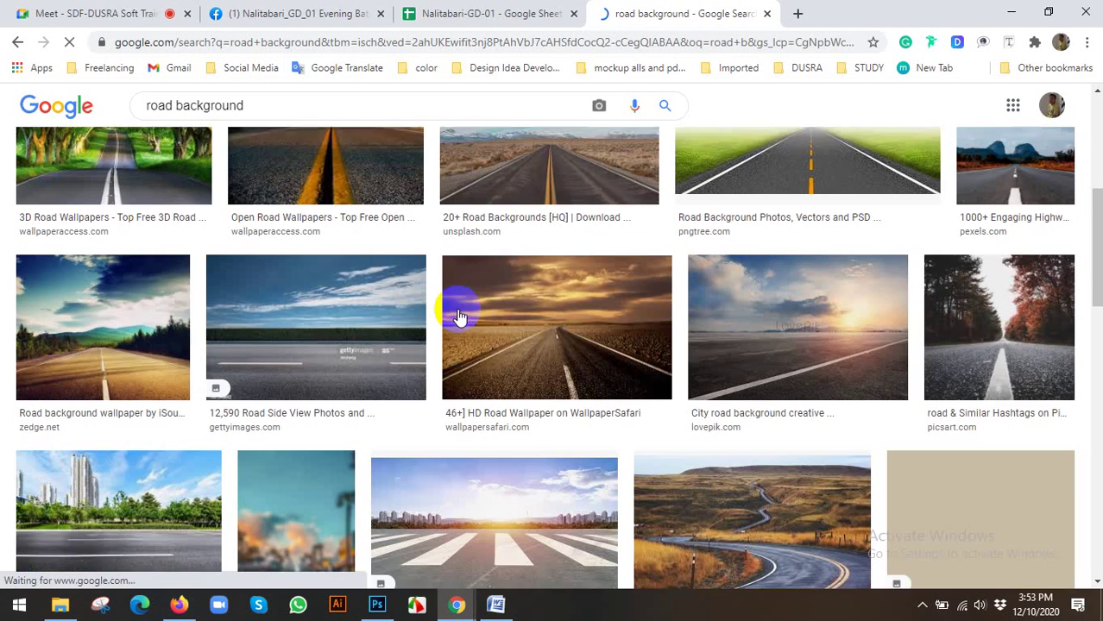
pyautogui.scroll(-1, 516, 369)
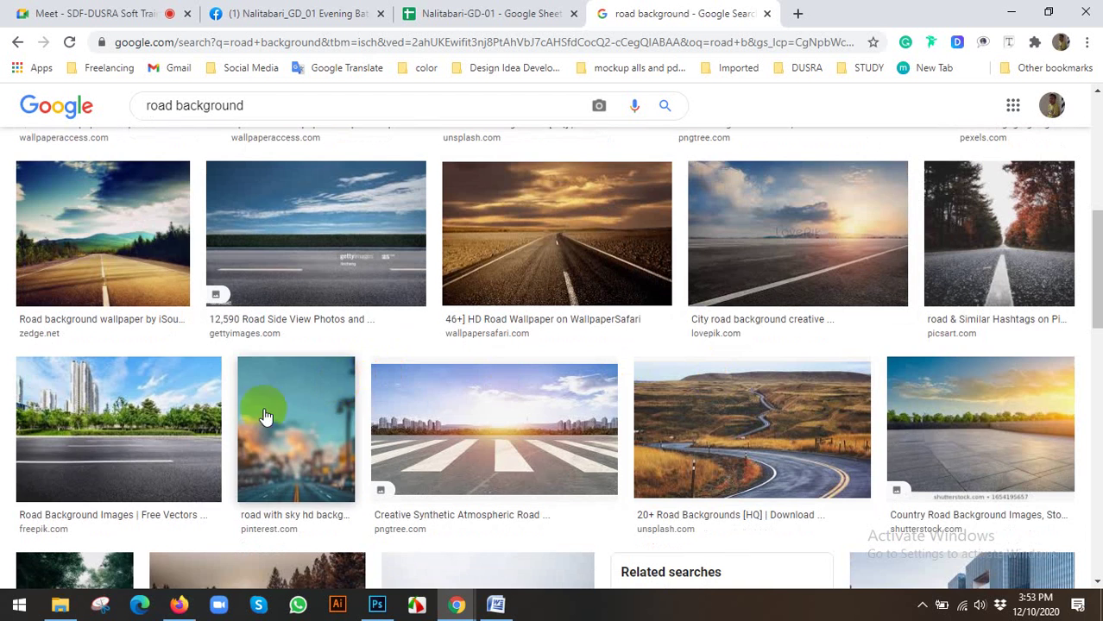
pyautogui.click(141, 454)
pyautogui.scroll(-4, 874, 401)
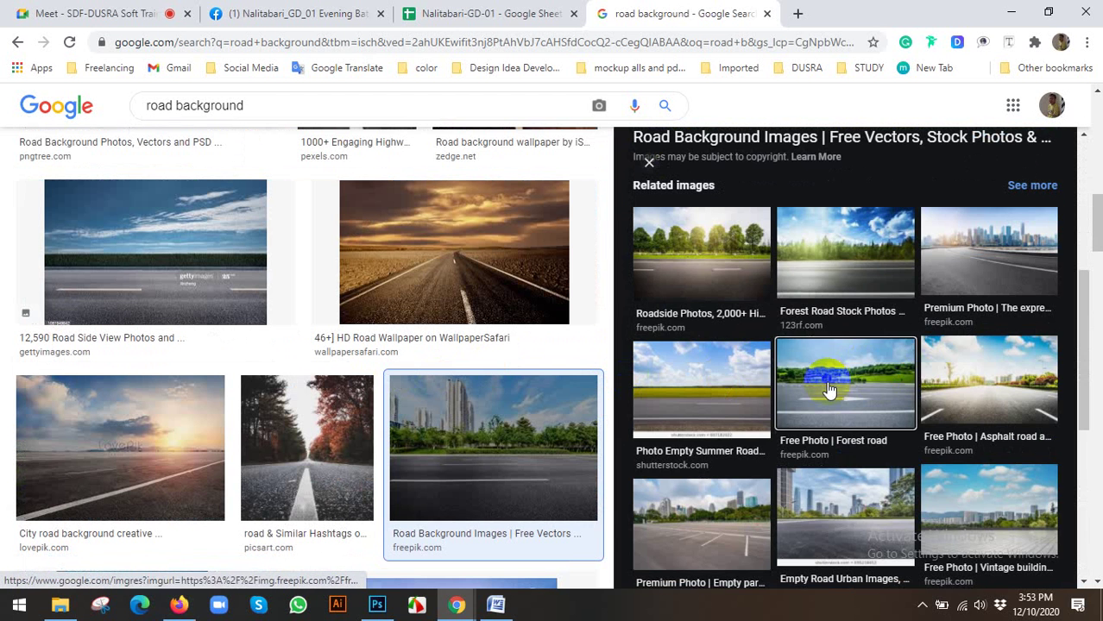
pyautogui.click(830, 390)
pyautogui.rightClick(784, 326)
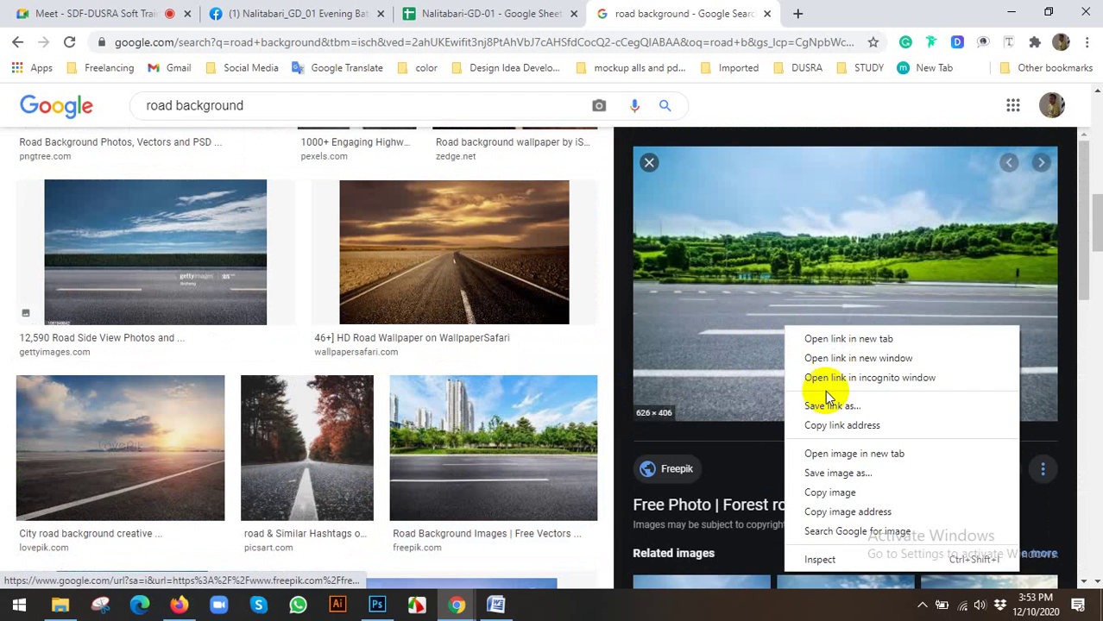
pyautogui.click(844, 509)
# Step: Switch to Photoshop, paste the road photo beneath the character layers, and delete the white Background layer
pyautogui.click(376, 604)
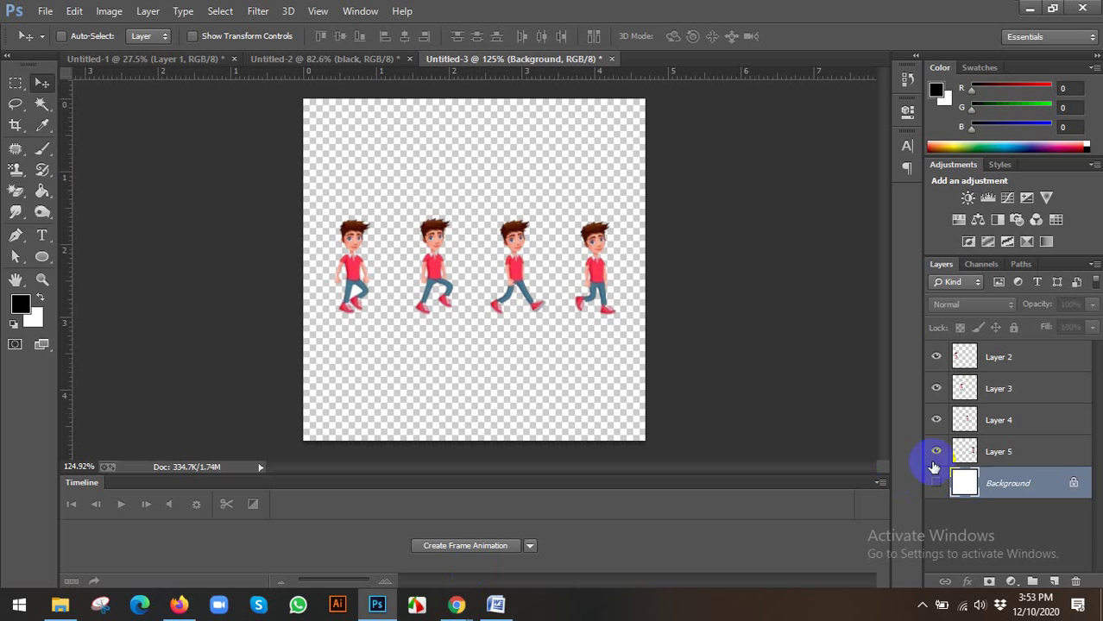
pyautogui.hotkey('ctrl', 'v')
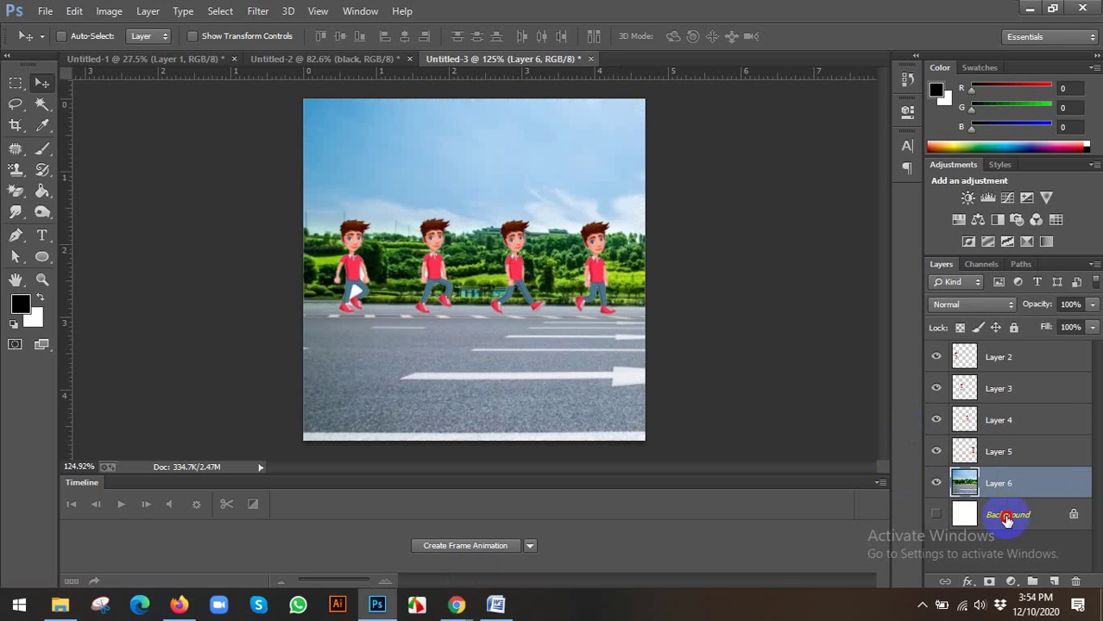
pyautogui.click(1009, 514)
pyautogui.press('Delete')
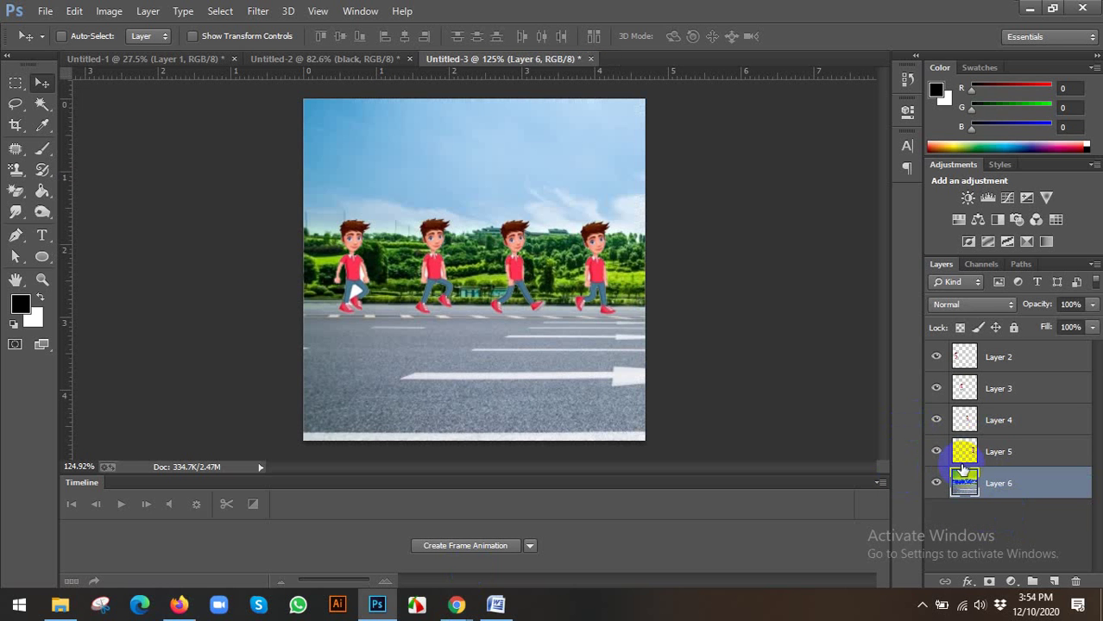
# Step: Select Layers 2 to 5 together and move the four walking figures down onto the road
pyautogui.click(1009, 359)
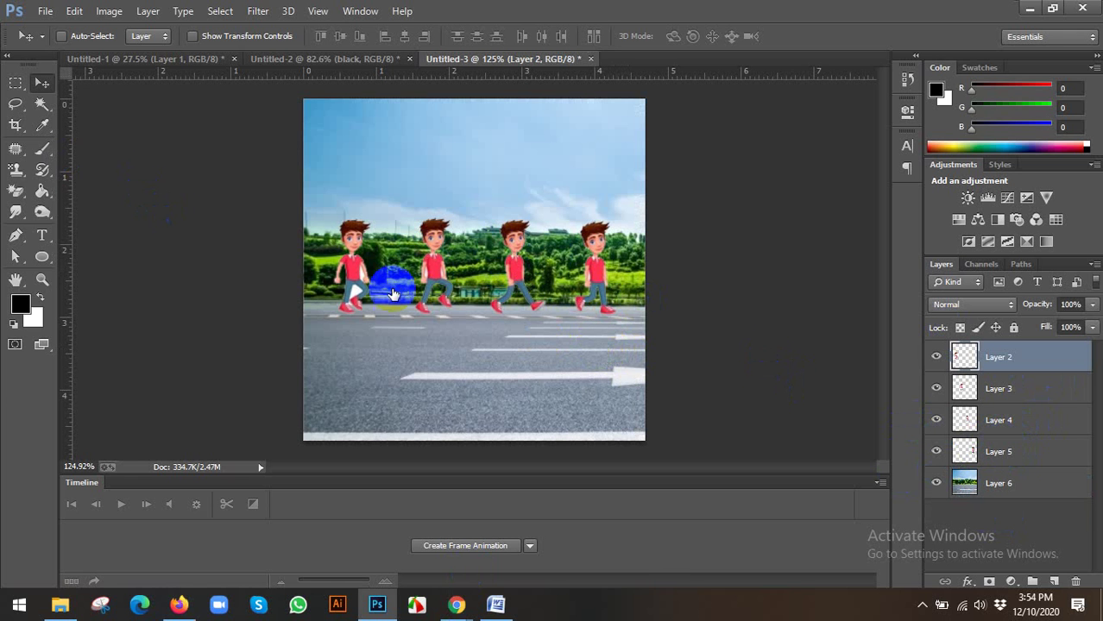
pyautogui.keyDown('shift'); pyautogui.click(1007, 451); pyautogui.keyUp('shift')
pyautogui.click(1007, 450)
pyautogui.click(1009, 389)
pyautogui.scroll(-3, 540, 384)
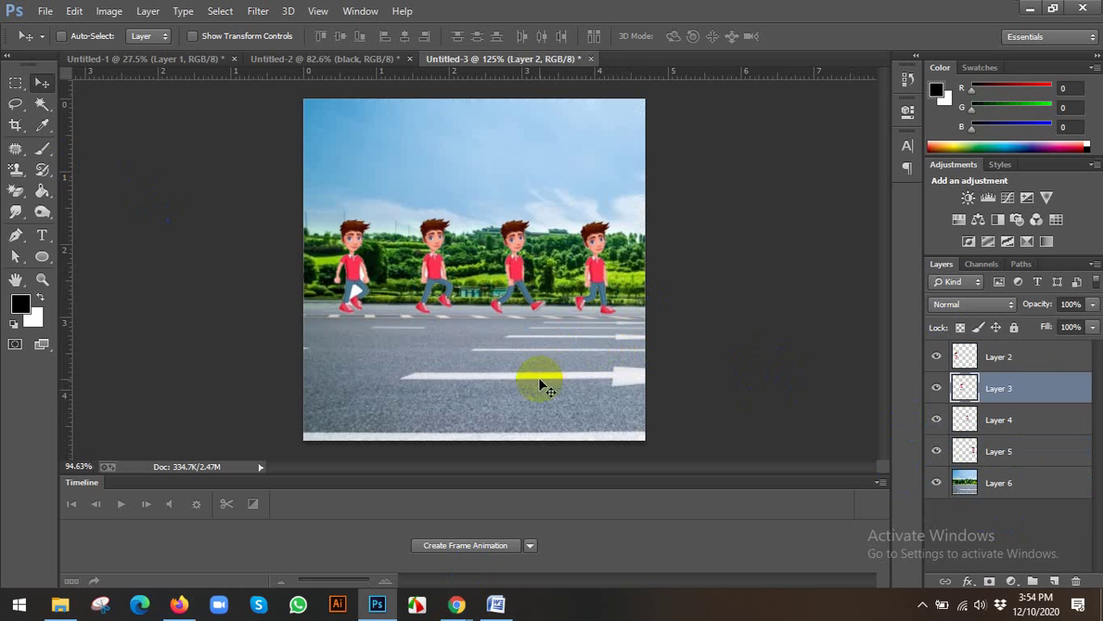
pyautogui.click(1018, 368)
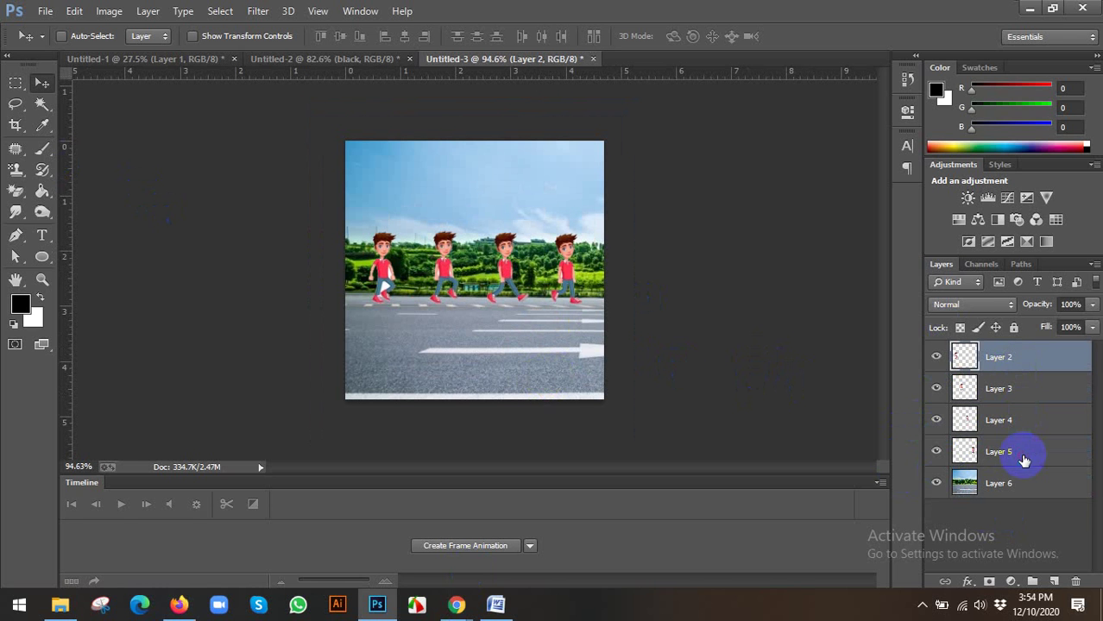
pyautogui.keyDown('shift'); pyautogui.click(1023, 460); pyautogui.keyUp('shift')
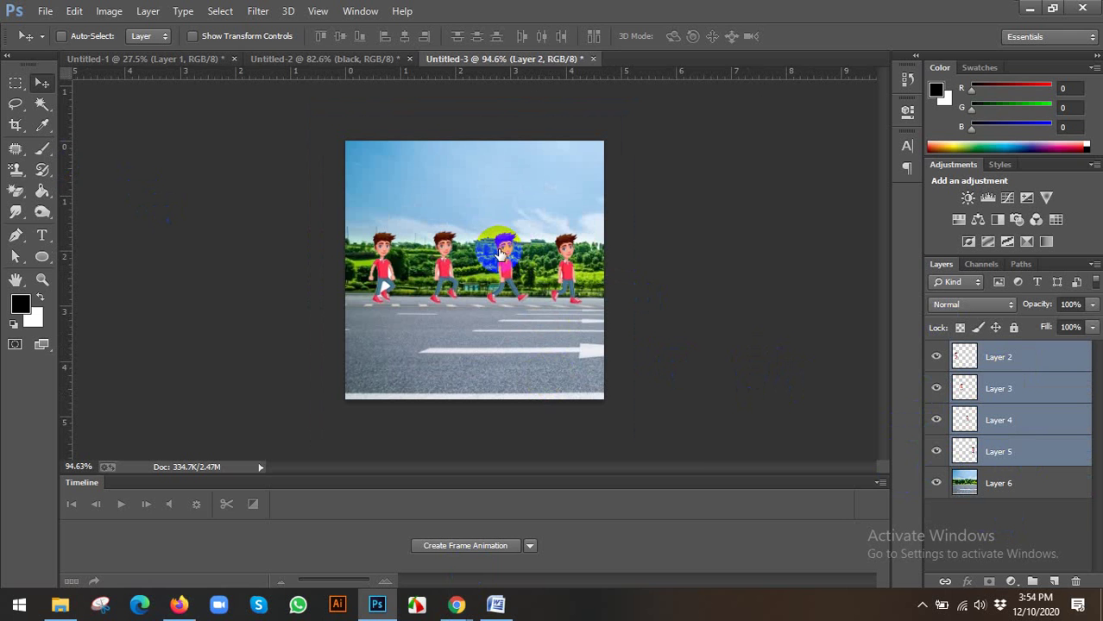
pyautogui.scroll(2, 501, 252)
pyautogui.moveTo(500, 252); pyautogui.dragTo(505, 326)
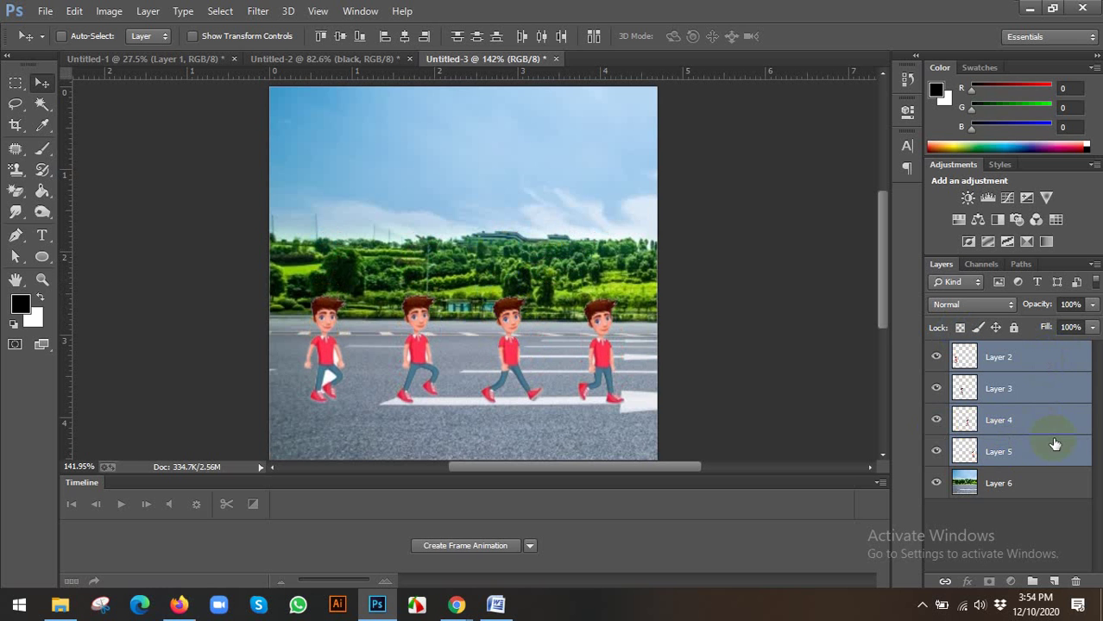
# Step: Select Layer 5 and create a frame animation for the document
pyautogui.click(1001, 358)
pyautogui.click(1001, 452)
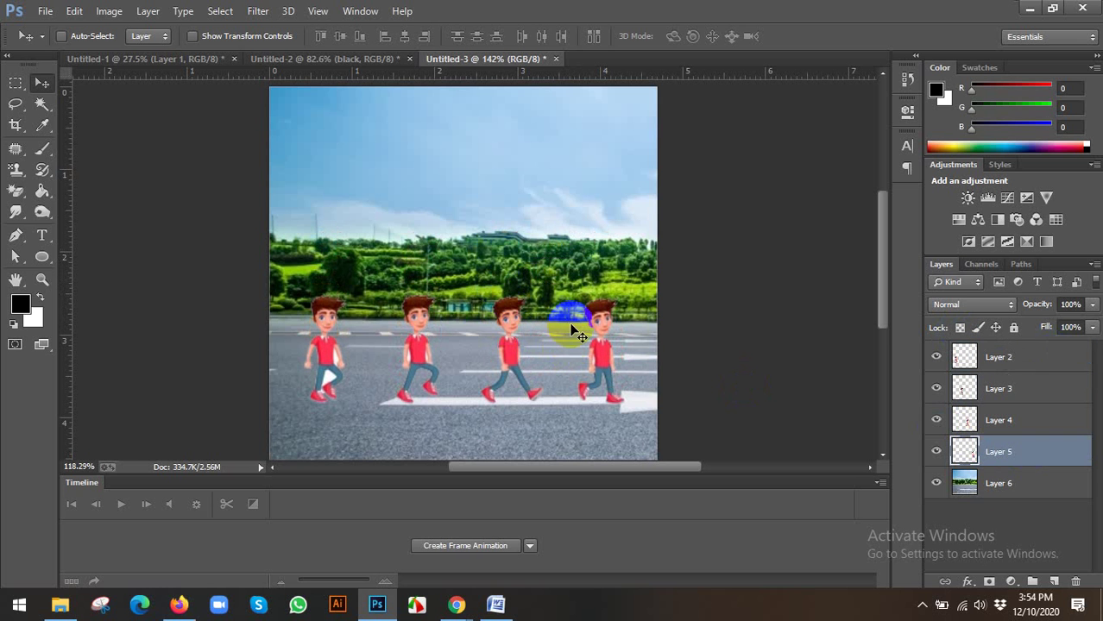
pyautogui.click(457, 536)
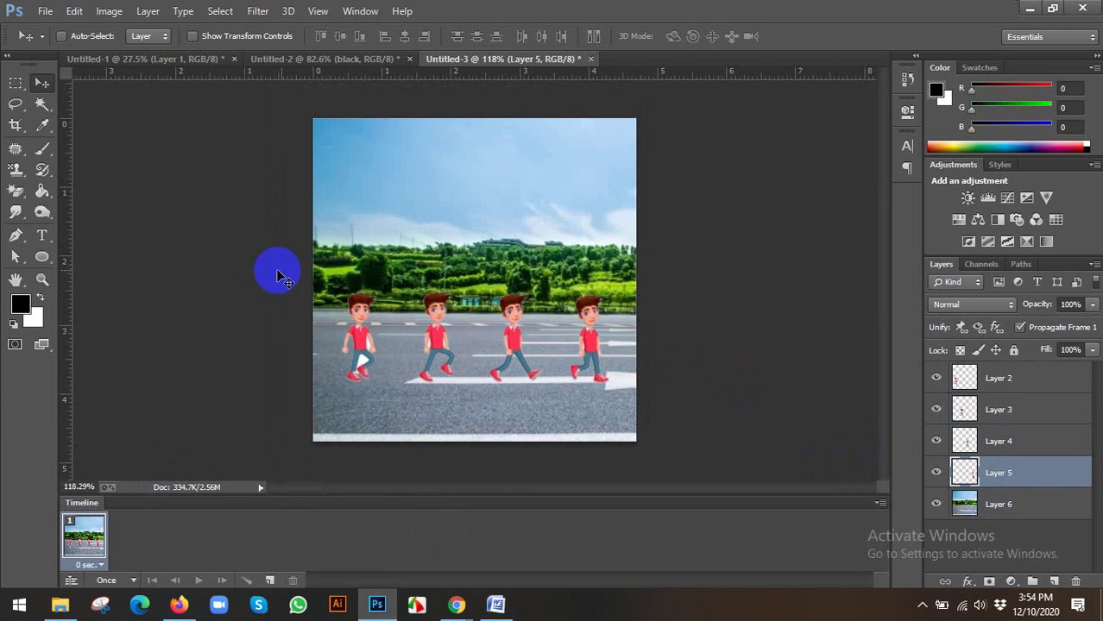
pyautogui.scroll(1, 522, 371)
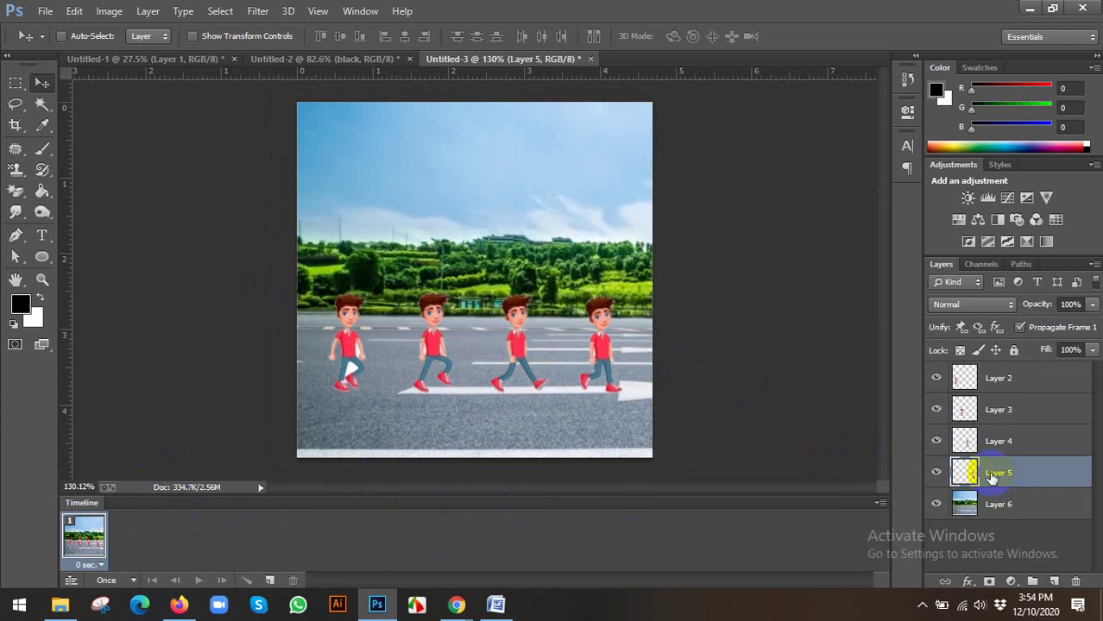
pyautogui.click(937, 380)
pyautogui.click(937, 410)
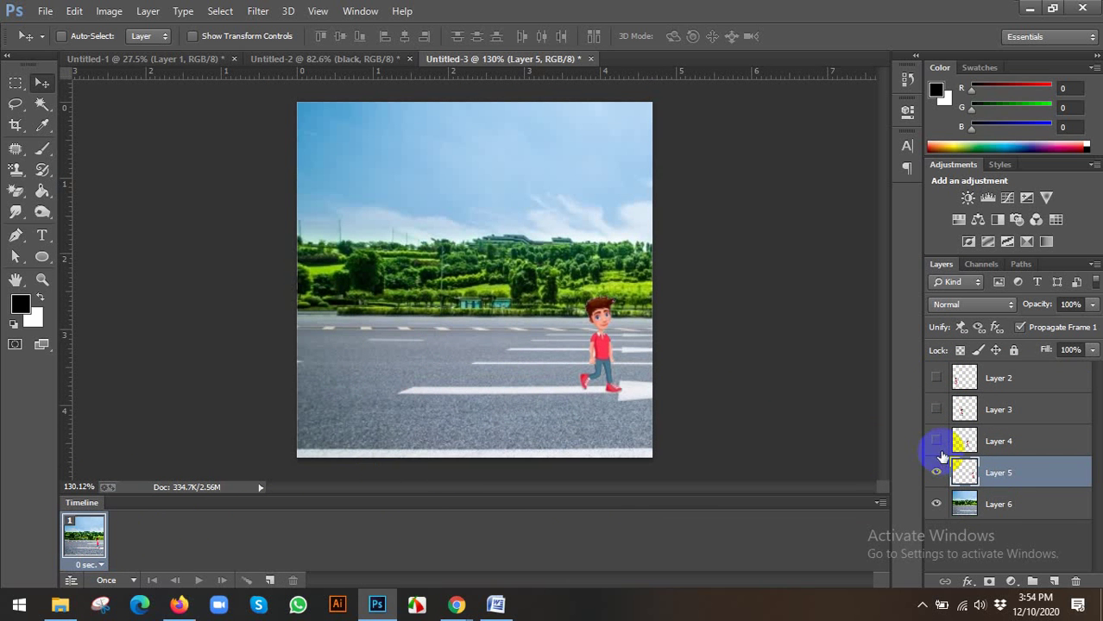
pyautogui.click(264, 577)
pyautogui.click(153, 541)
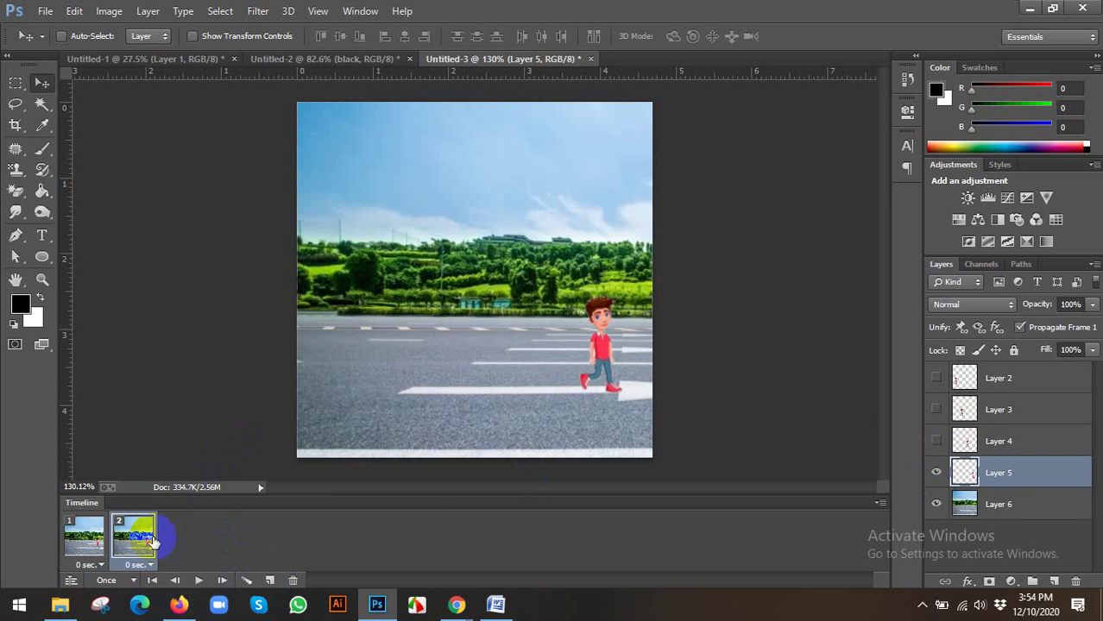
pyautogui.click(936, 443)
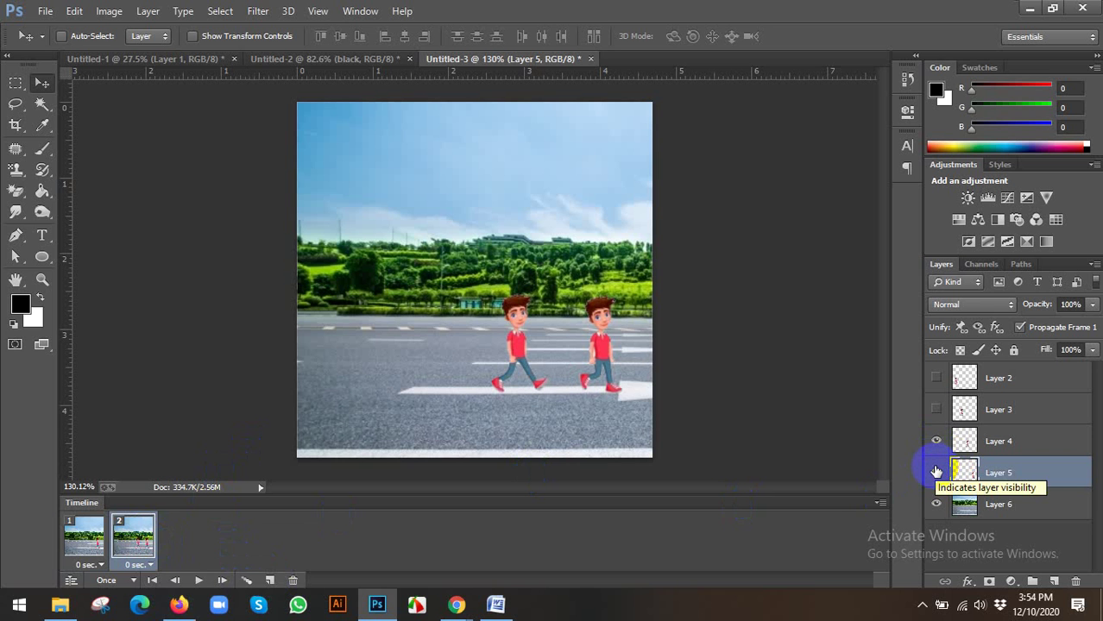
pyautogui.click(937, 472)
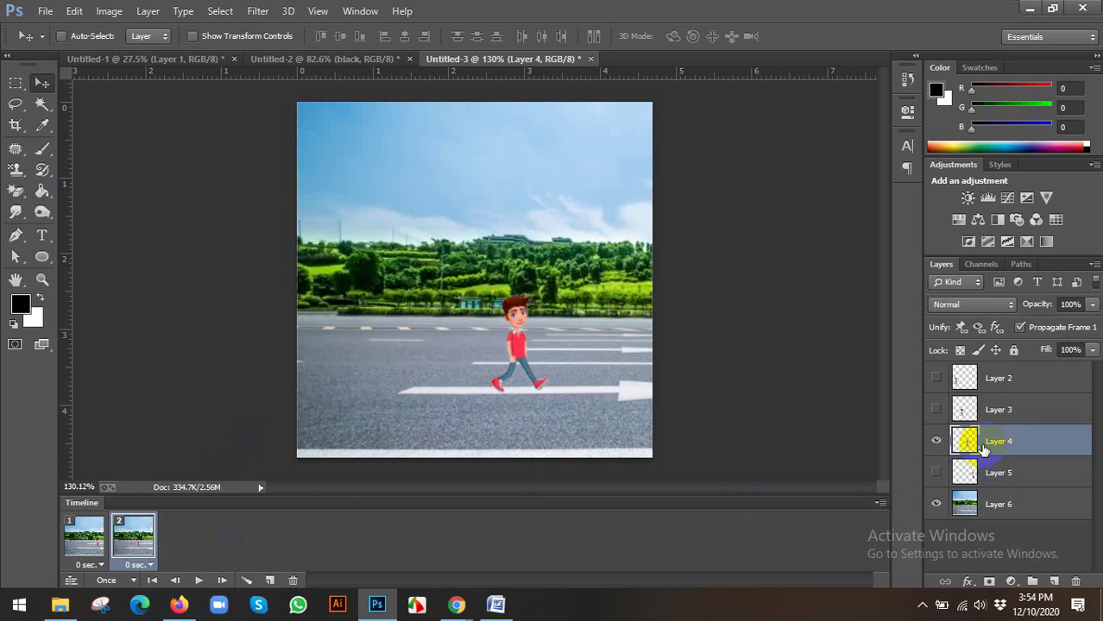
pyautogui.click(297, 578)
pyautogui.click(487, 238)
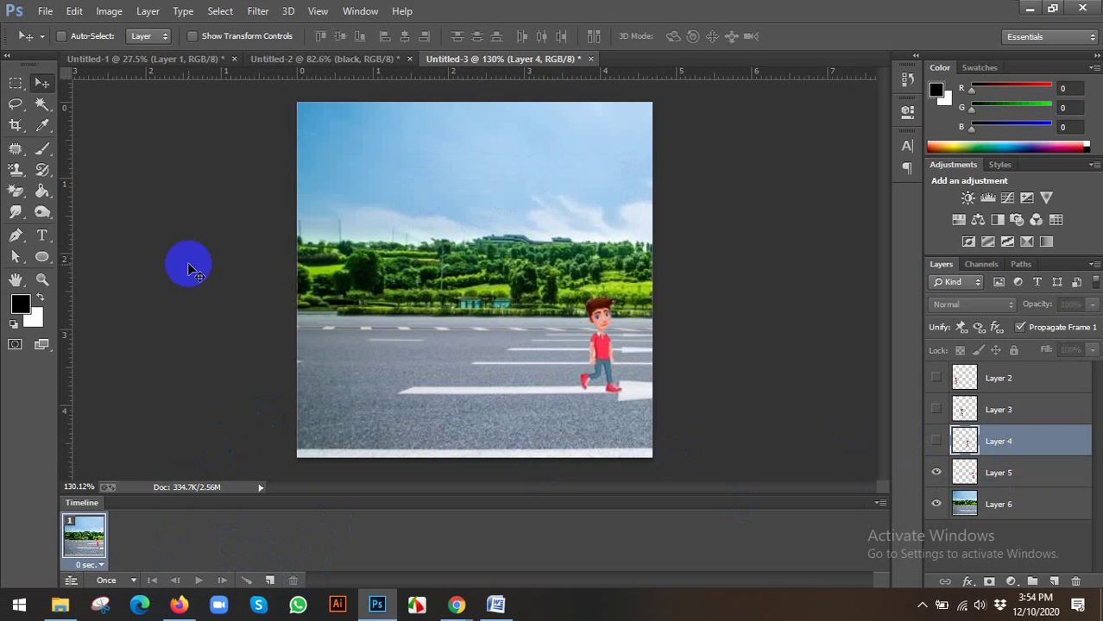
pyautogui.click(937, 378)
pyautogui.click(936, 409)
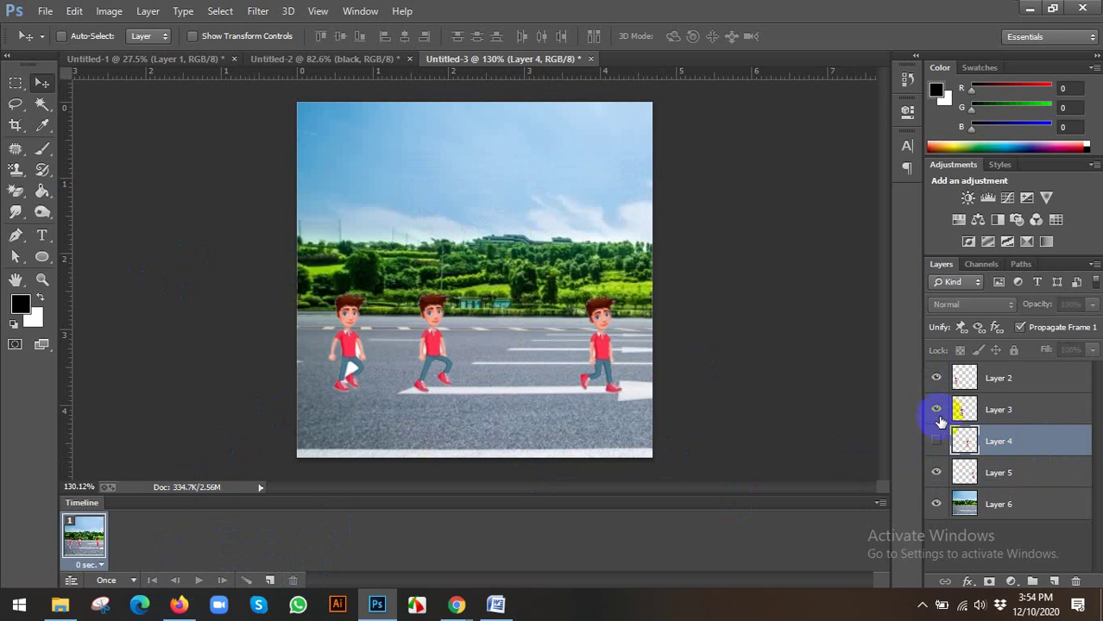
pyautogui.click(936, 441)
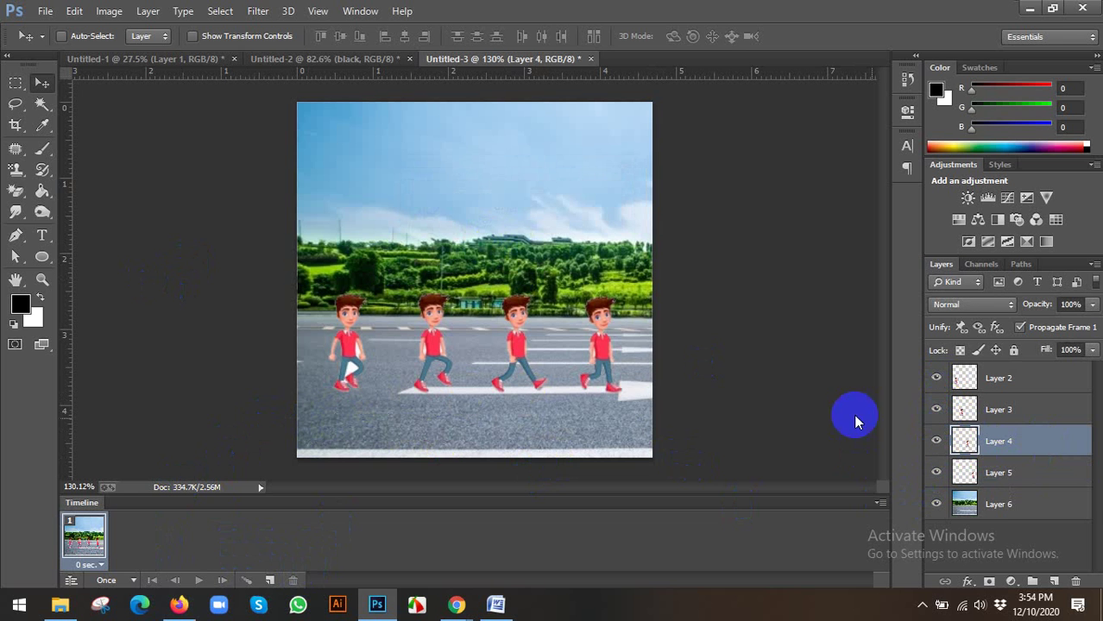
pyautogui.click(936, 475)
pyautogui.click(936, 474)
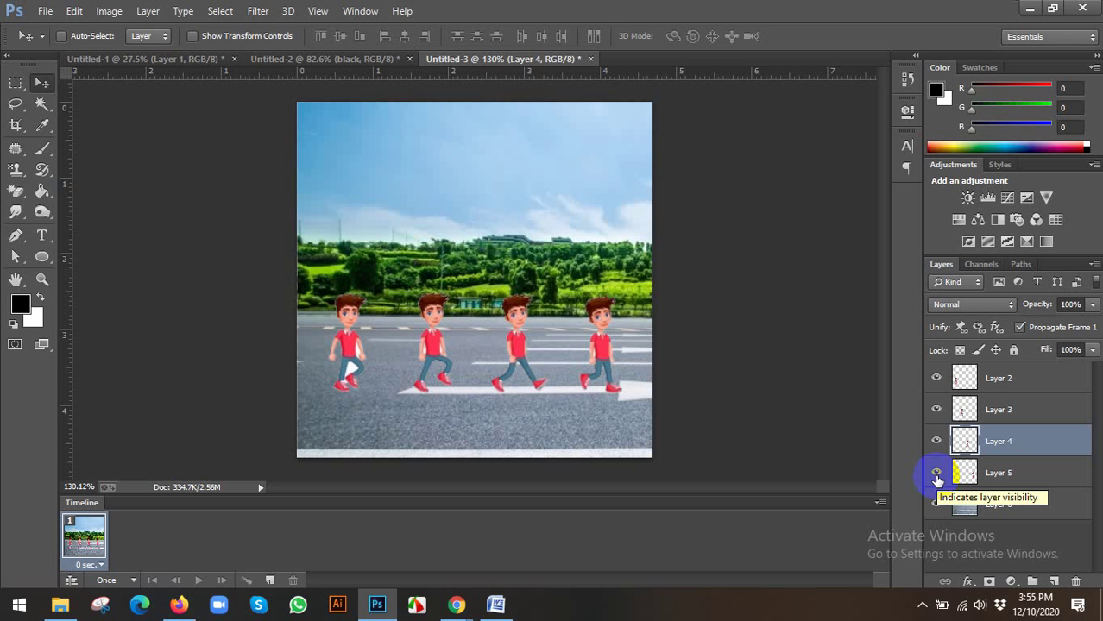
pyautogui.click(936, 378)
pyautogui.click(936, 378)
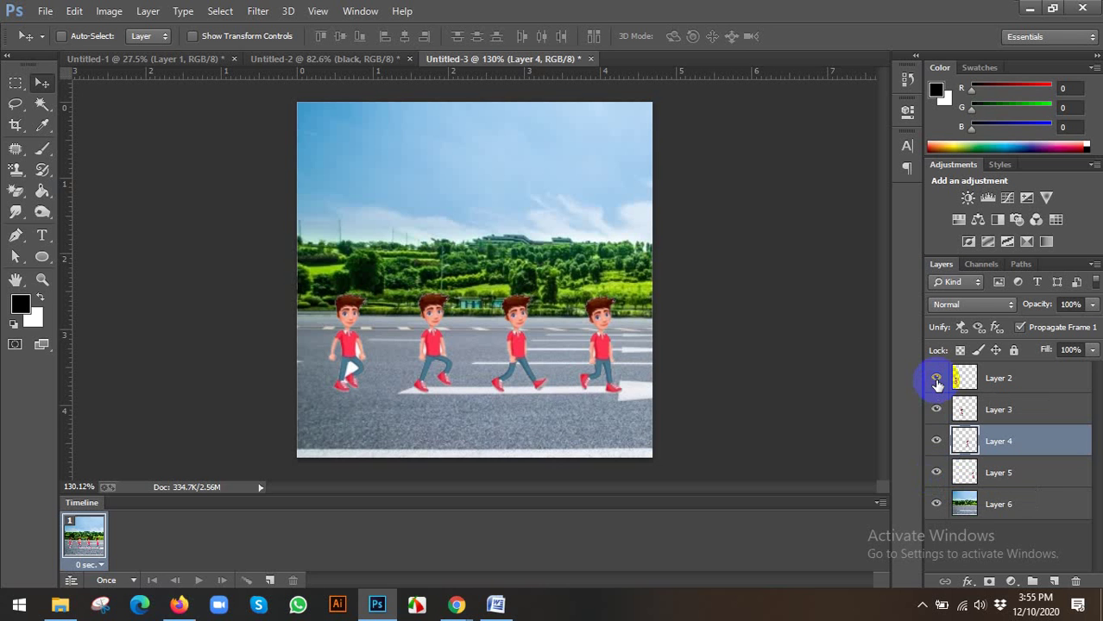
# Step: Reorder the character layers so that Layer 2 sits directly above Layer 6, followed upward by Layers 3, 4 and 5
pyautogui.click(977, 384)
pyautogui.hotkey('ctrl', '[')
pyautogui.hotkey('ctrl', '[')
pyautogui.hotkey('ctrl', '[')
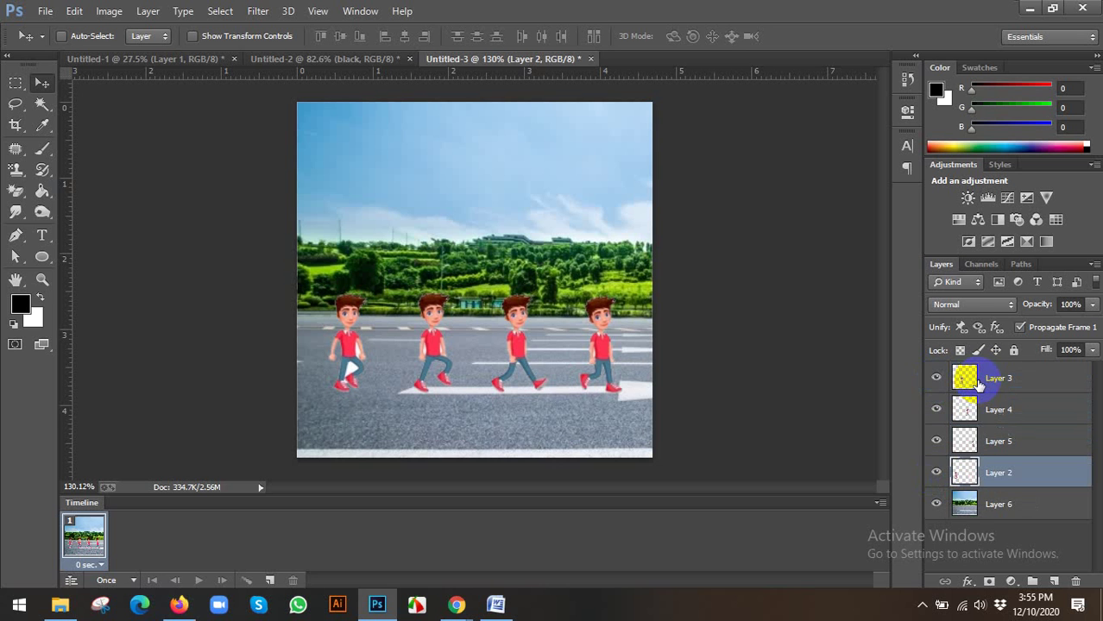
pyautogui.click(980, 385)
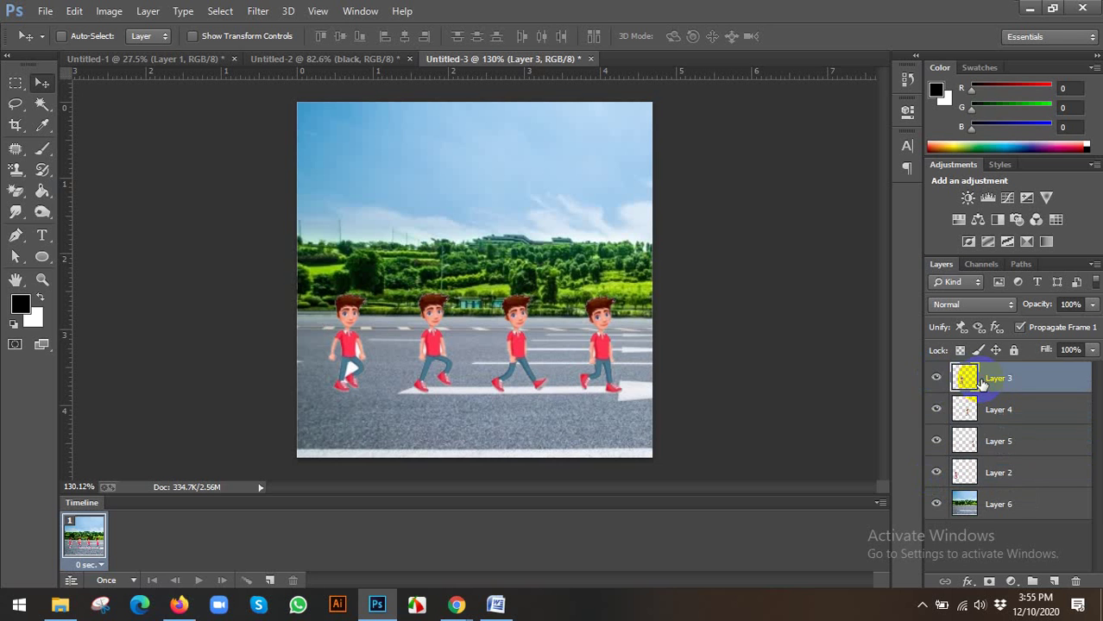
pyautogui.hotkey('ctrl', '[')
pyautogui.hotkey('ctrl', '[')
pyautogui.hotkey('ctrl', '[')
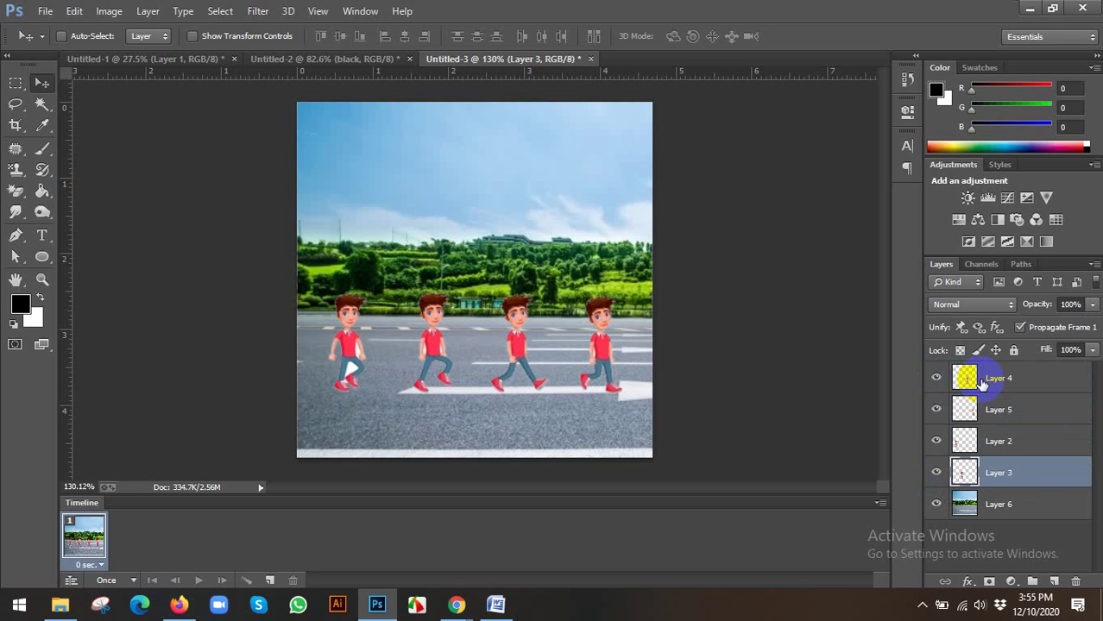
pyautogui.hotkey('ctrl', ']')
pyautogui.click(981, 385)
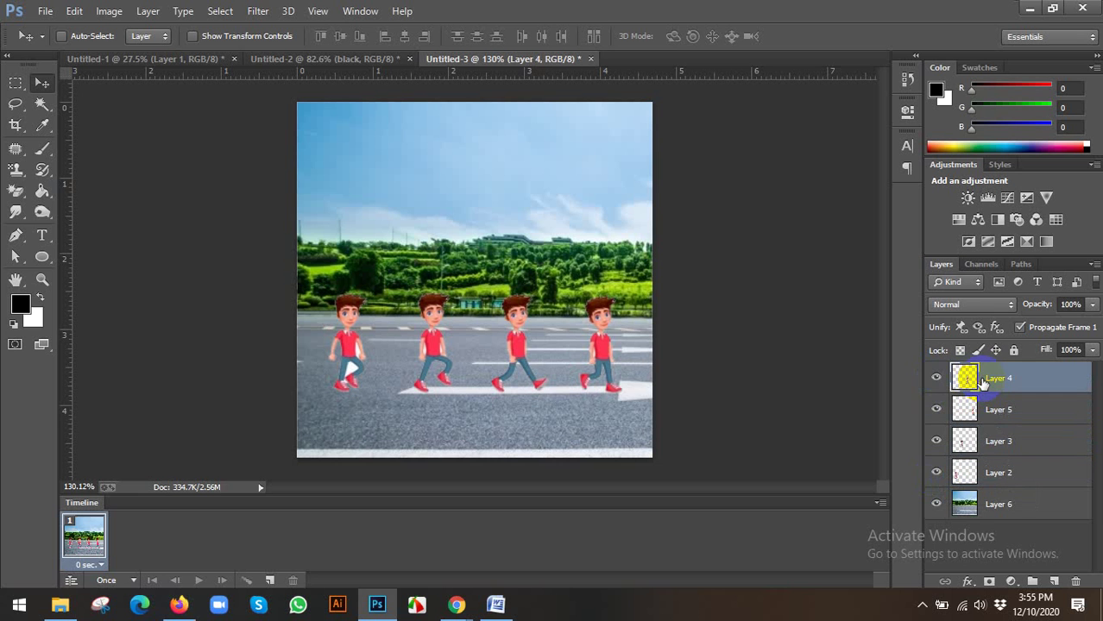
pyautogui.hotkey('ctrl', '[')
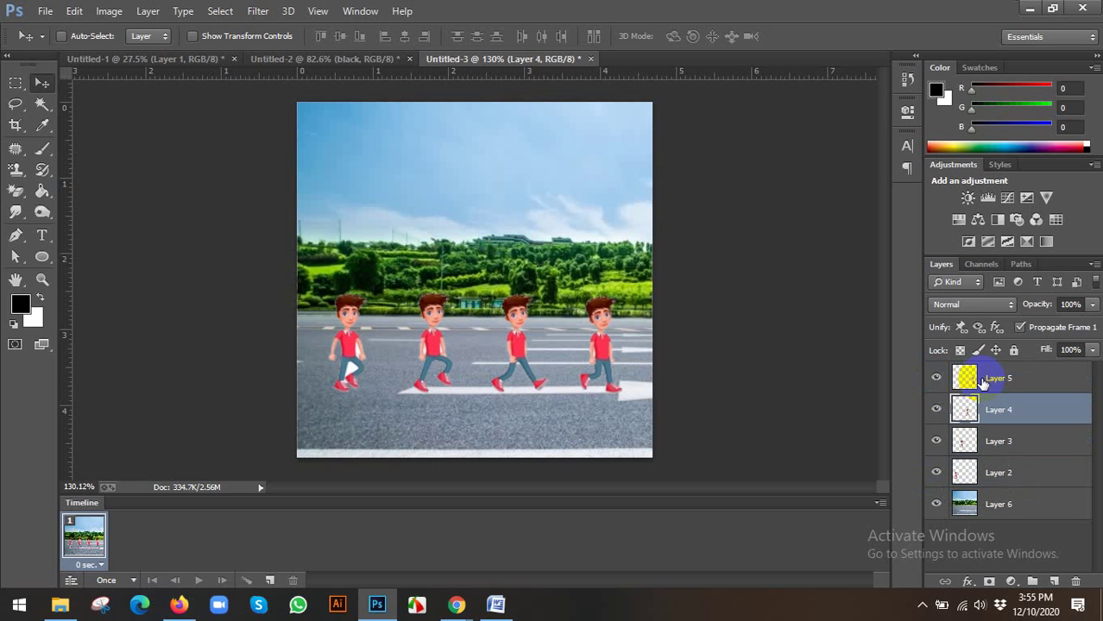
# Step: Select Layer 2 and hide Layers 5, 4 and 3 so frame 1 shows only the first pose on the road
pyautogui.click(993, 470)
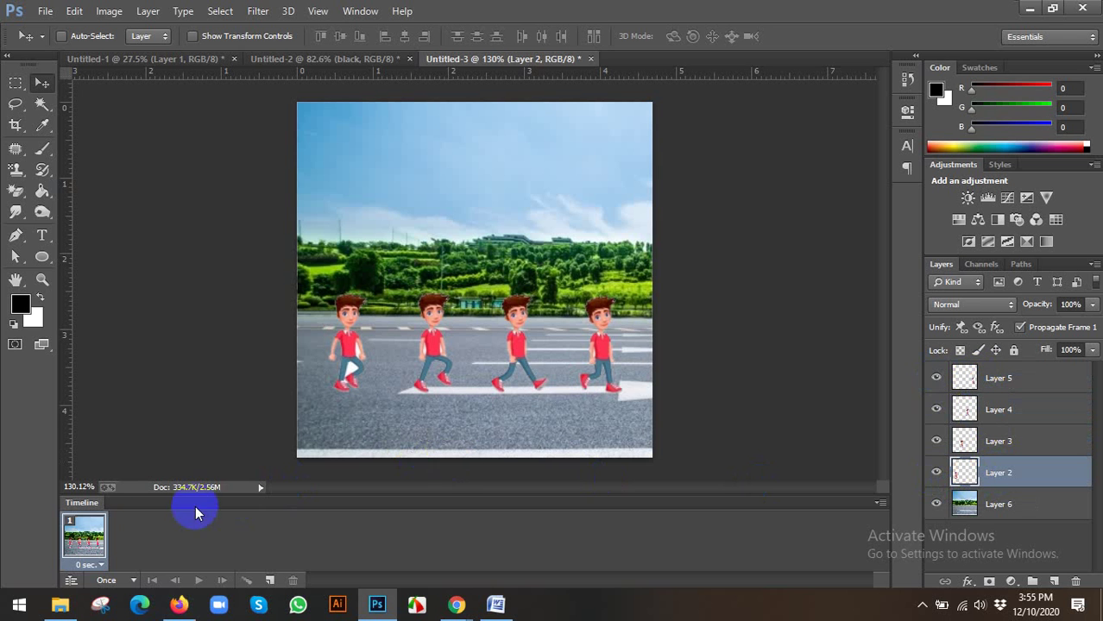
pyautogui.click(936, 378)
pyautogui.click(936, 409)
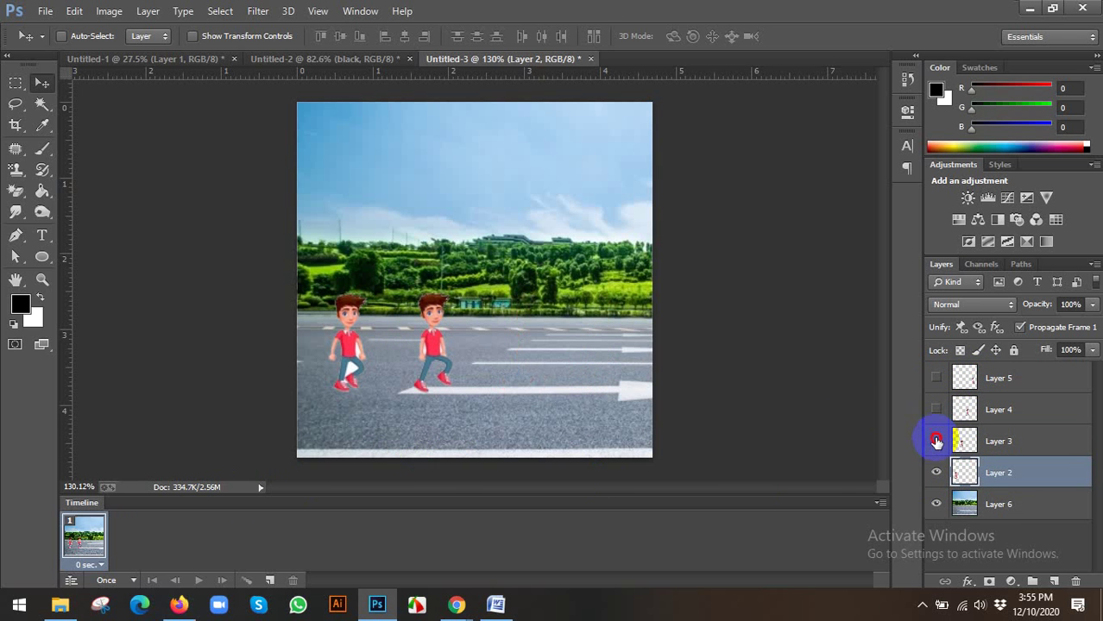
pyautogui.click(936, 441)
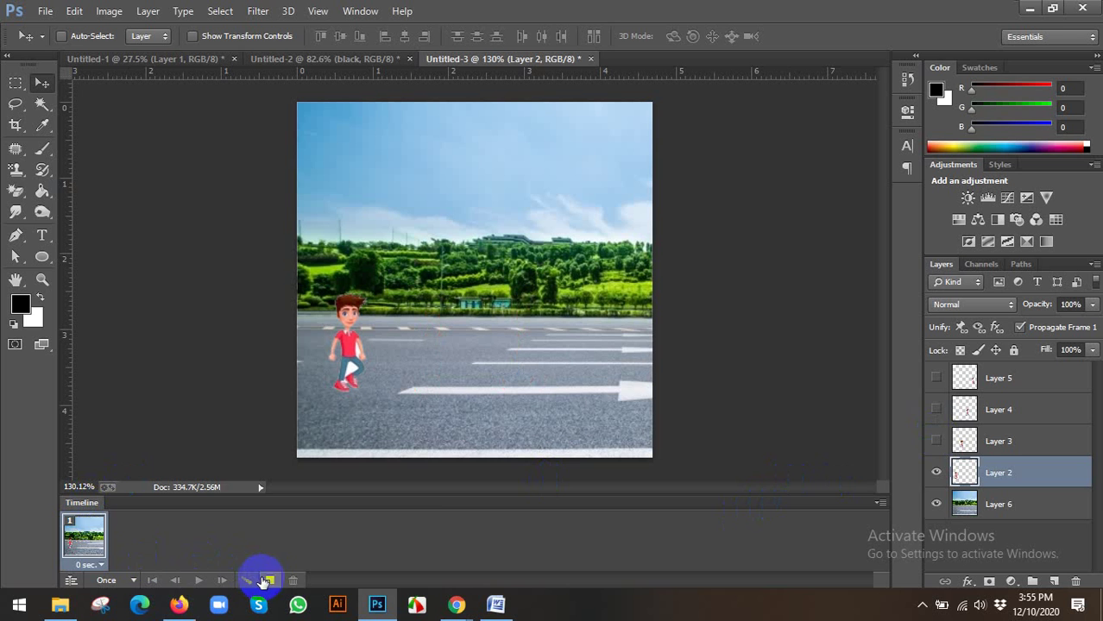
# Step: Add a second frame that shows Layer 3 instead of Layer 2, and select Layer 3
pyautogui.click(267, 580)
pyautogui.click(936, 441)
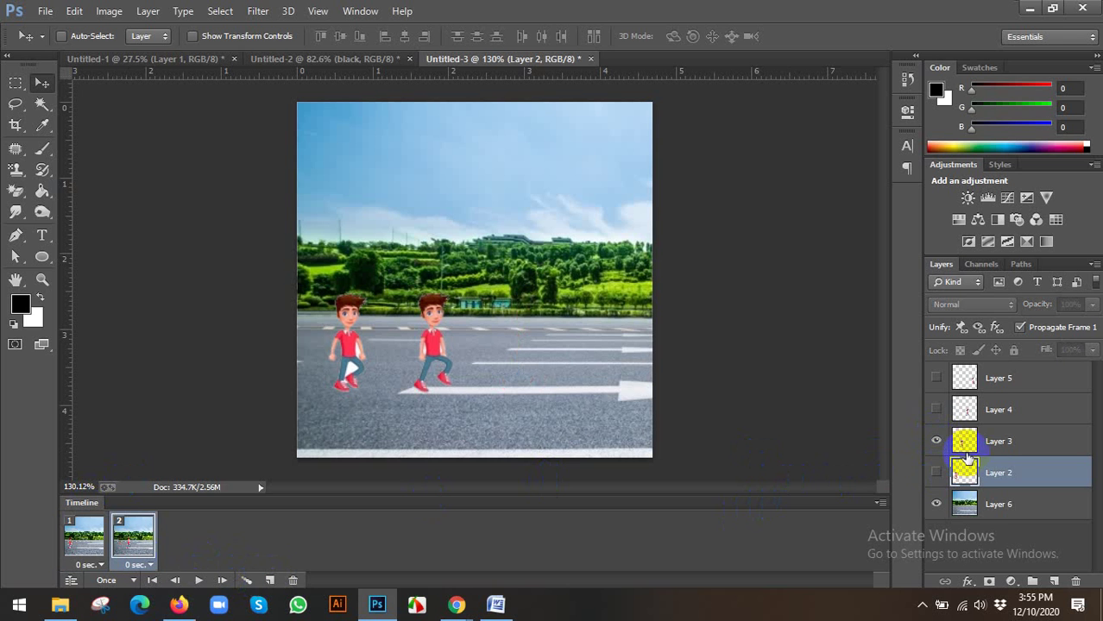
pyautogui.click(936, 473)
pyautogui.click(998, 441)
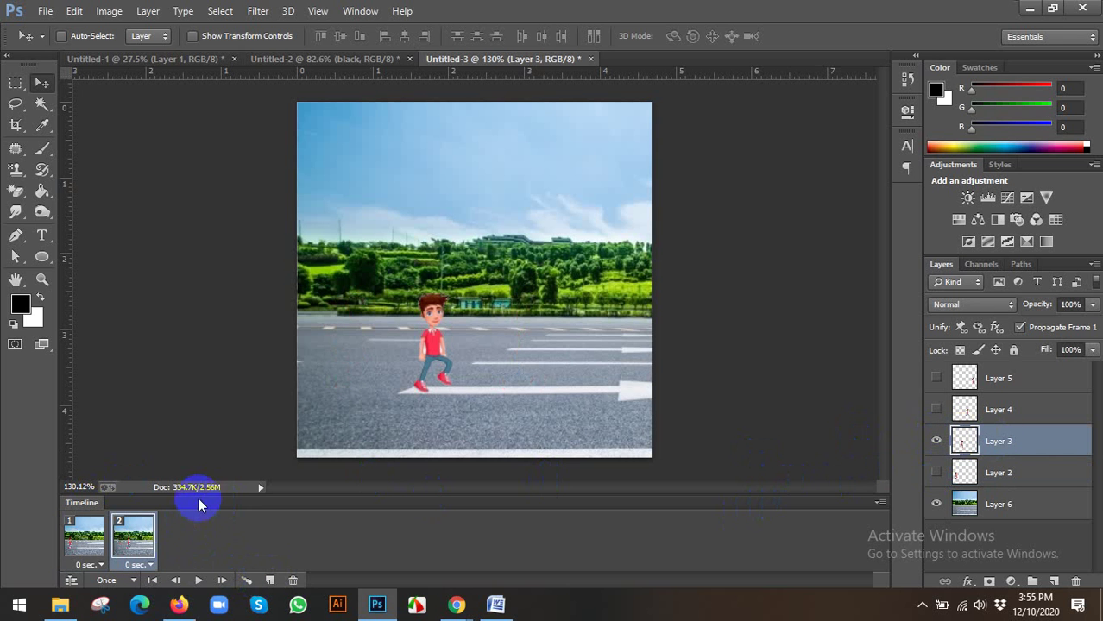
# Step: Add a third frame that shows Layer 4 instead of Layer 3, and select Layer 4
pyautogui.click(268, 581)
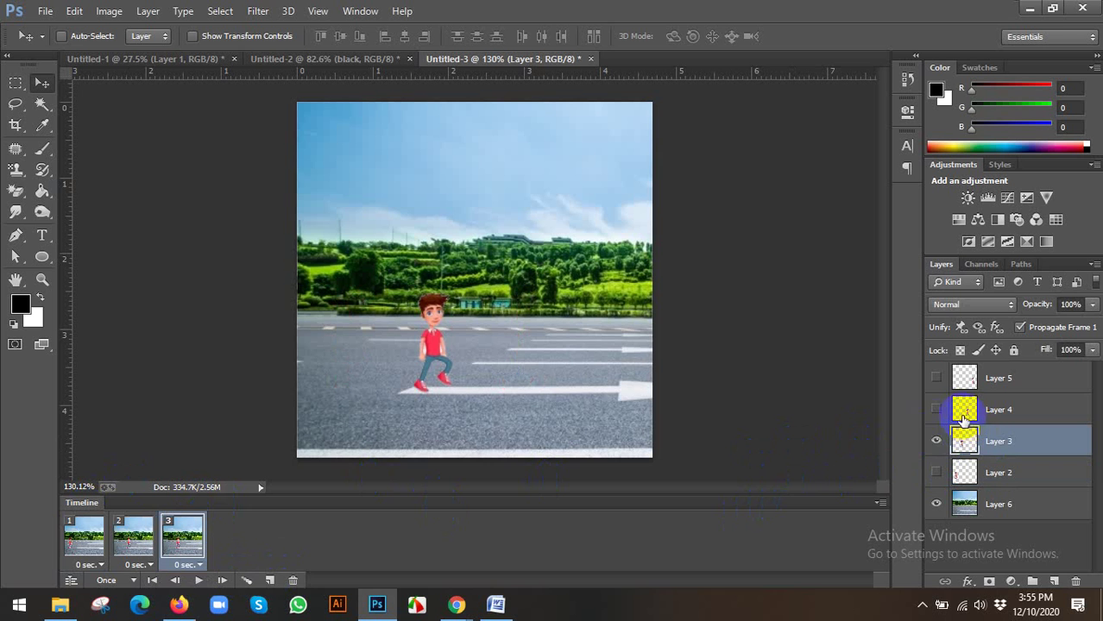
pyautogui.click(936, 440)
pyautogui.click(988, 411)
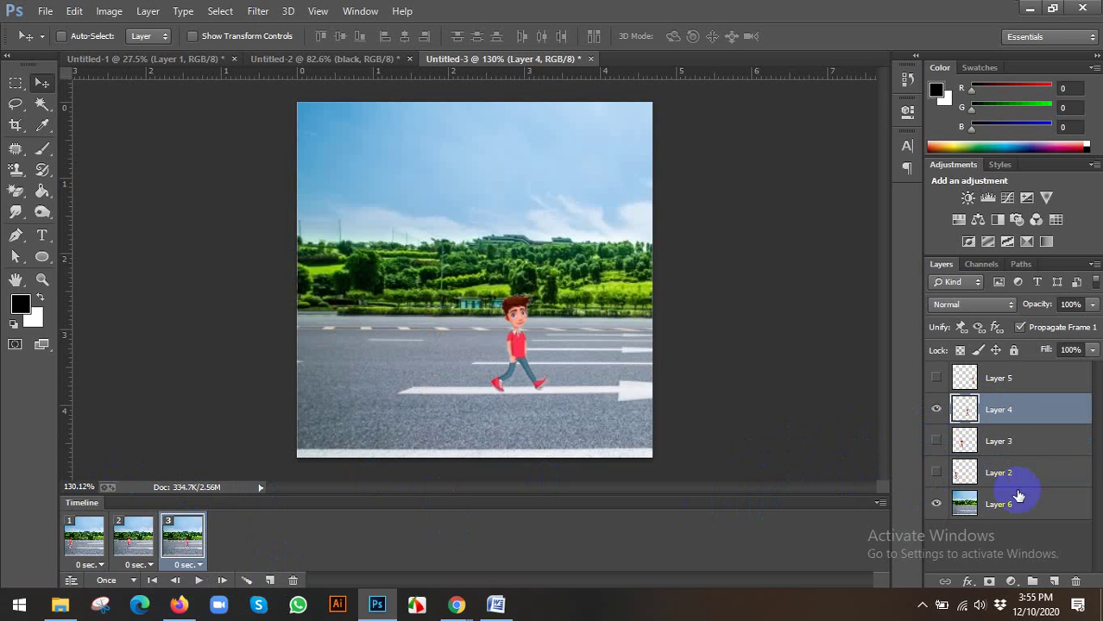
# Step: Add a fourth frame that shows Layer 5 instead of Layer 4, and select Layer 5
pyautogui.click(270, 580)
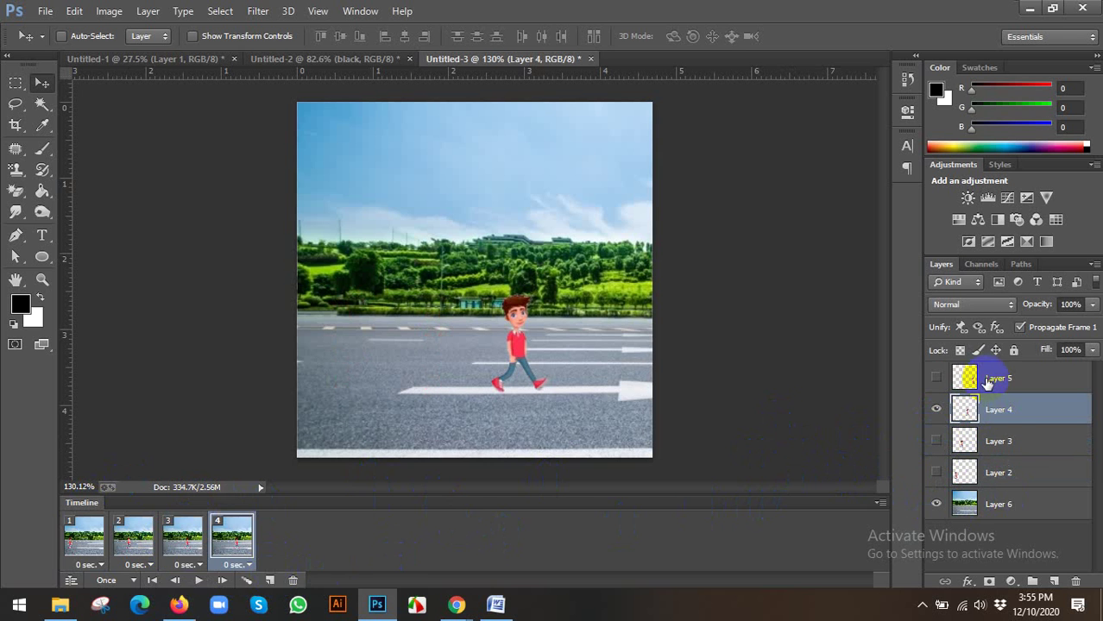
pyautogui.click(936, 378)
pyautogui.click(936, 409)
pyautogui.click(999, 378)
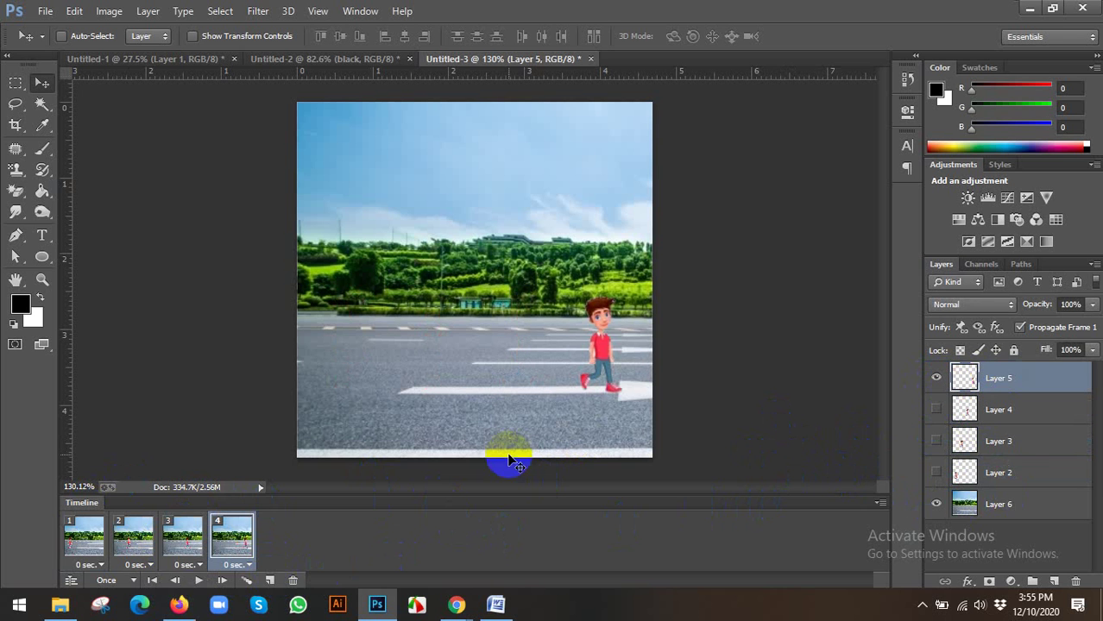
# Step: Select all four frames and play the walk animation to preview it
pyautogui.click(81, 550)
pyautogui.keyDown('shift'); pyautogui.click(231, 539); pyautogui.keyUp('shift')
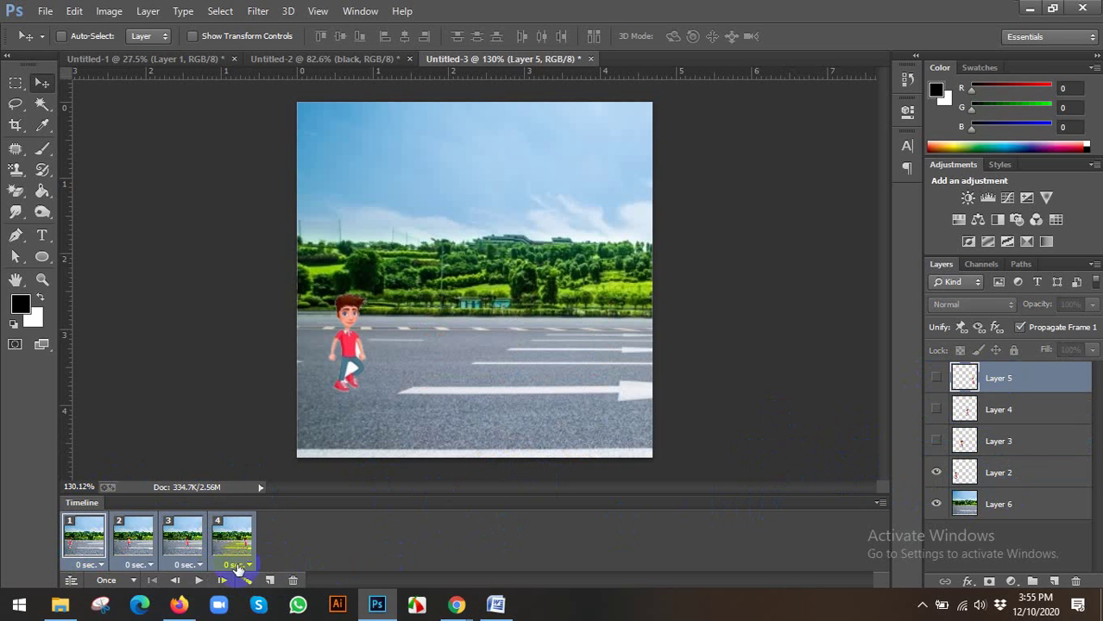
pyautogui.click(199, 580)
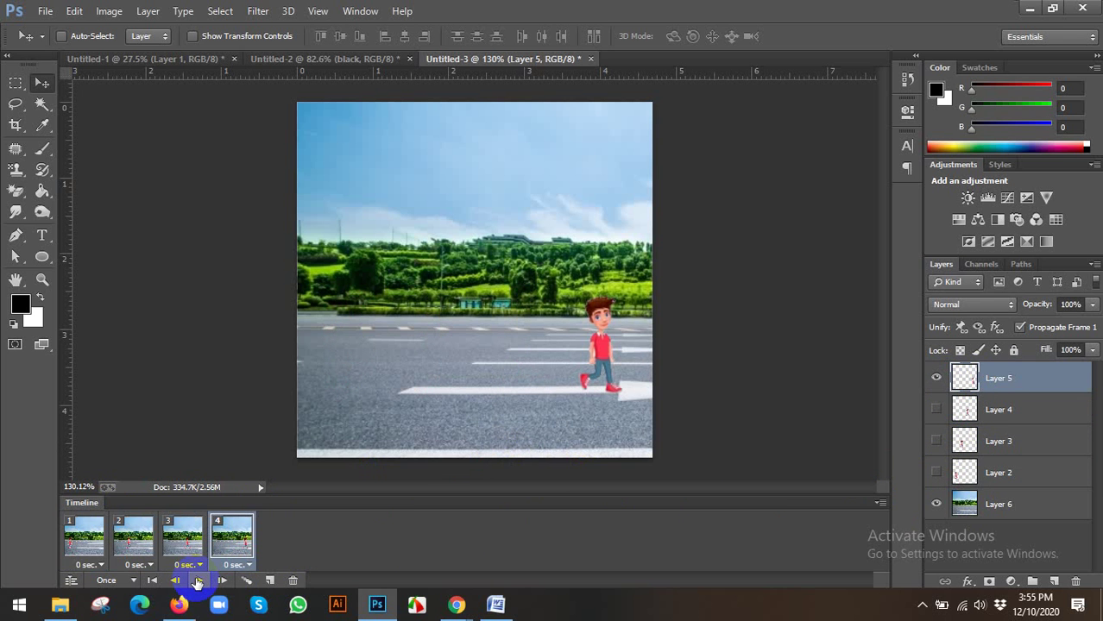
# Step: Select frames 1 to 4 and set the animation's looping option to Forever
pyautogui.click(87, 543)
pyautogui.keyDown('shift'); pyautogui.click(232, 536); pyautogui.keyUp('shift')
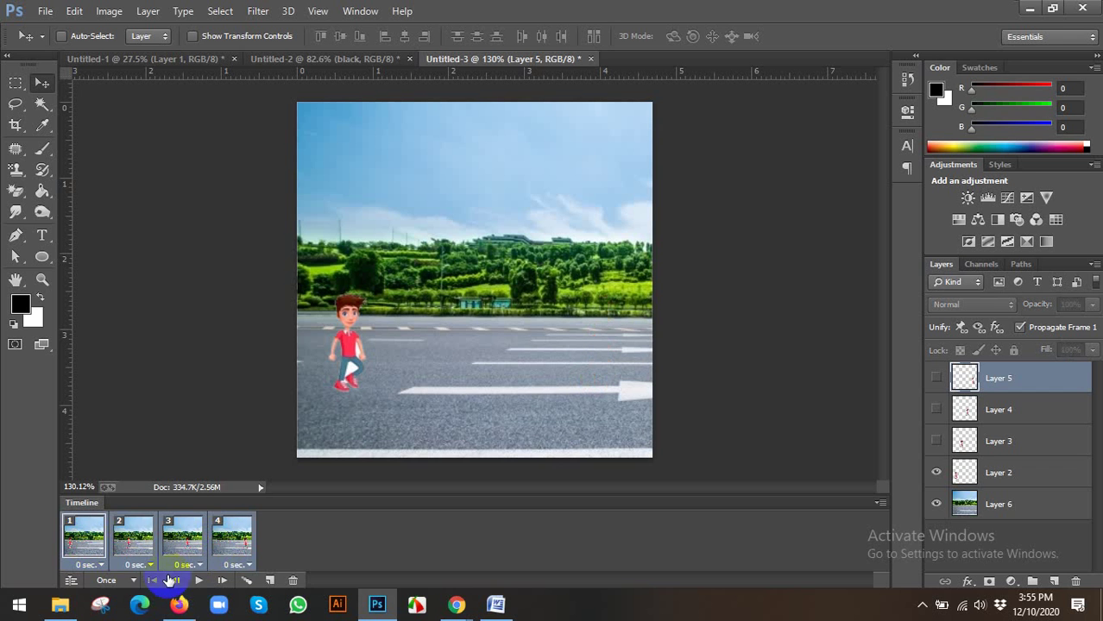
pyautogui.click(134, 580)
pyautogui.click(128, 538)
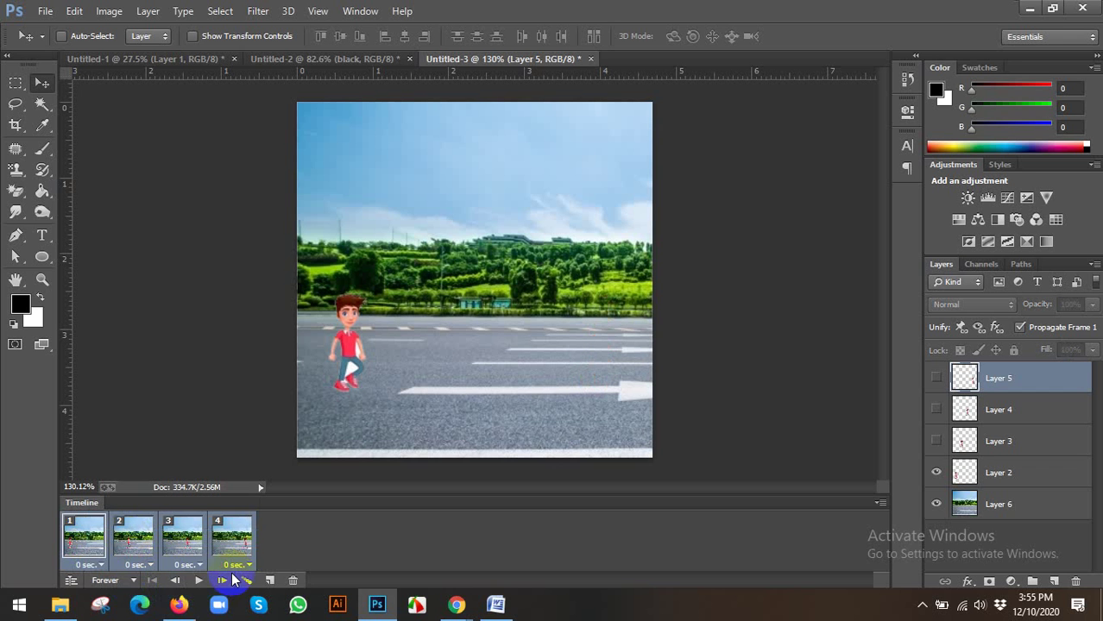
# Step: Set the delay of all four frames to 0.2 seconds and play the walk animation to preview it
pyautogui.click(89, 565)
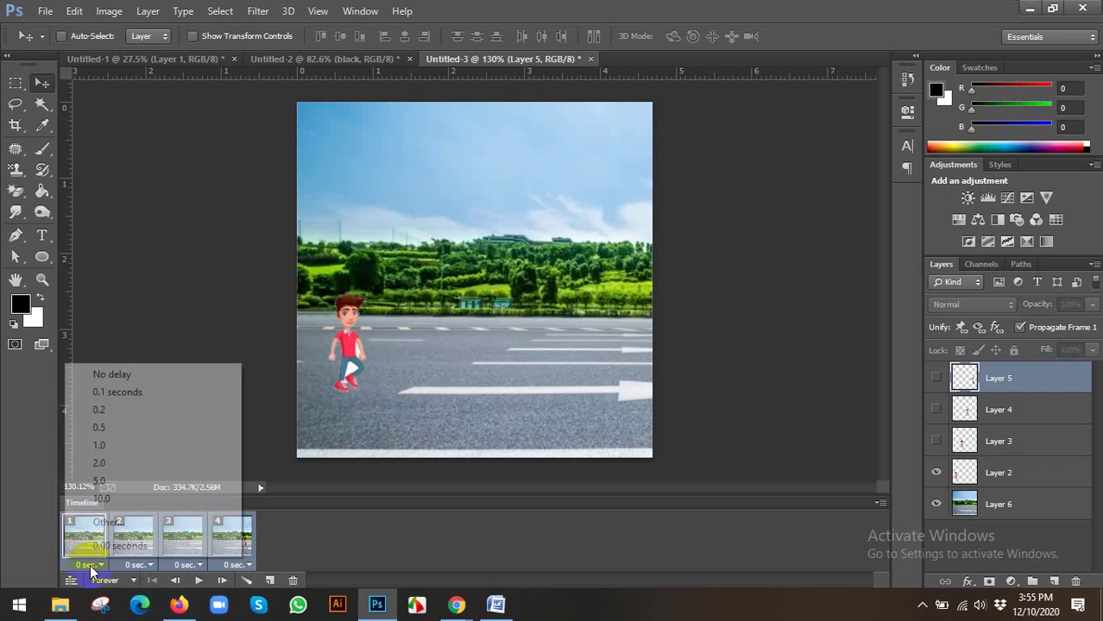
pyautogui.click(100, 411)
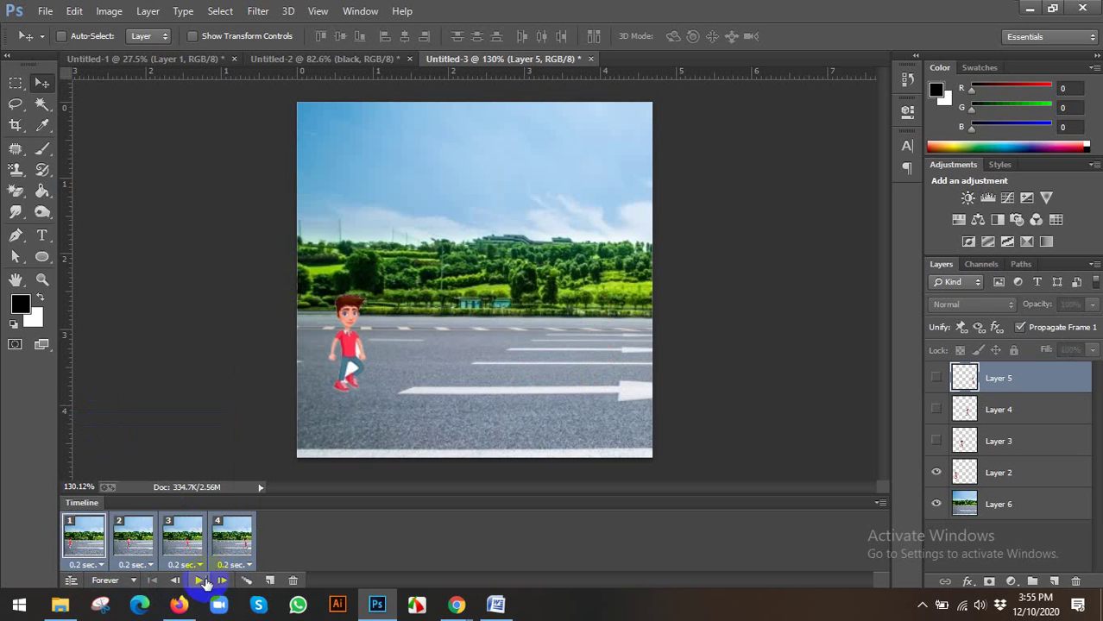
pyautogui.click(199, 581)
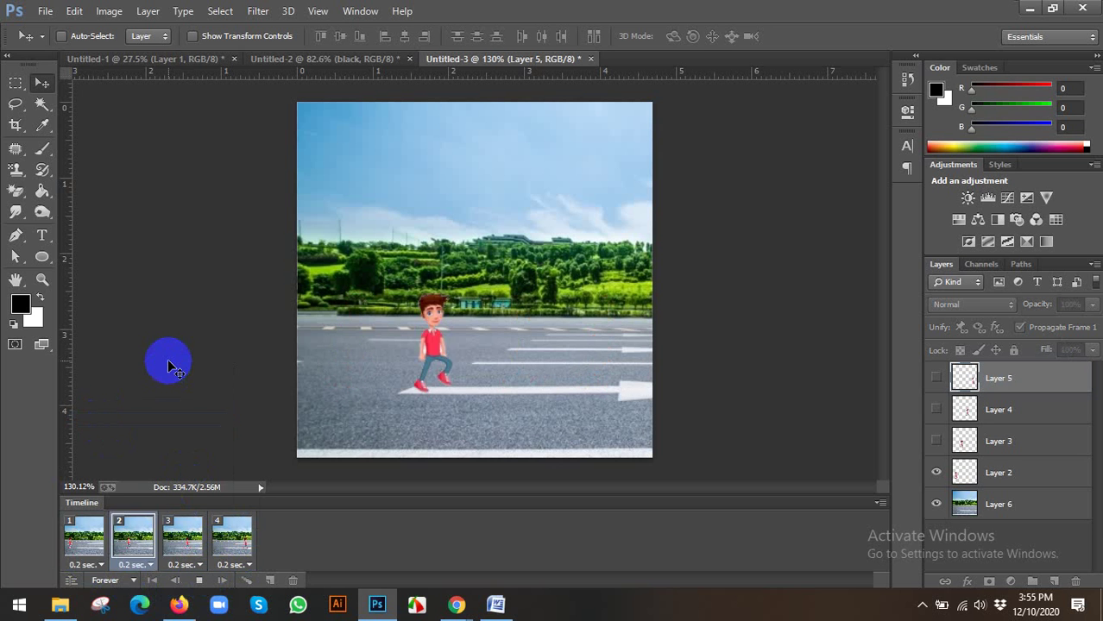
pyautogui.click(42, 82)
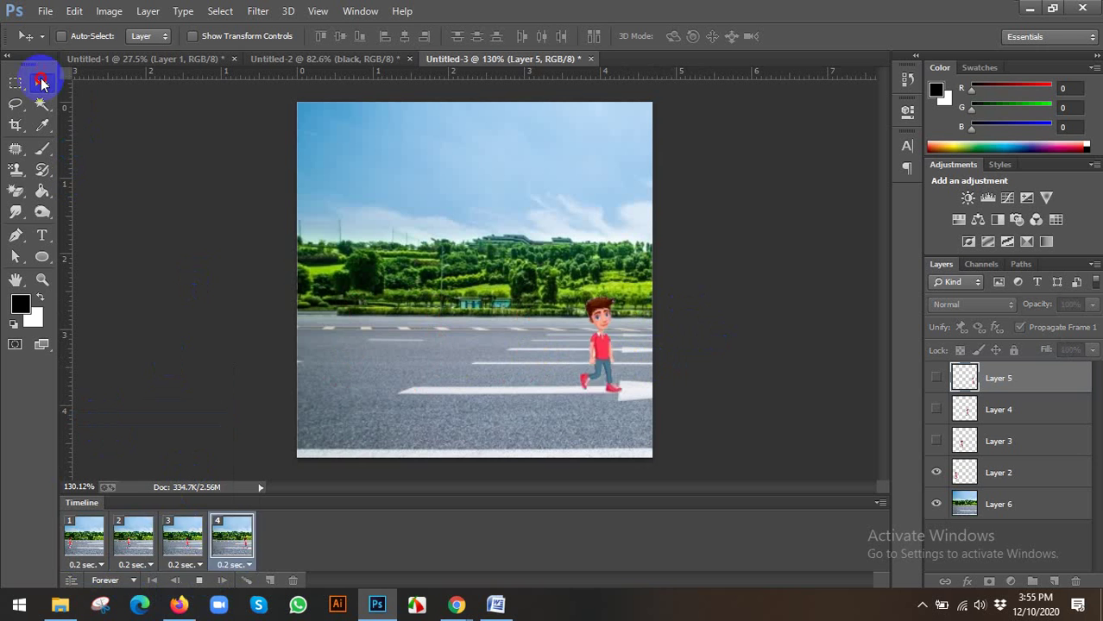
# Step: Shift frame 4's figure slightly left and down, and add a fifth frame with Layer 5's figure moved off the canvas's right edge
pyautogui.click(242, 531)
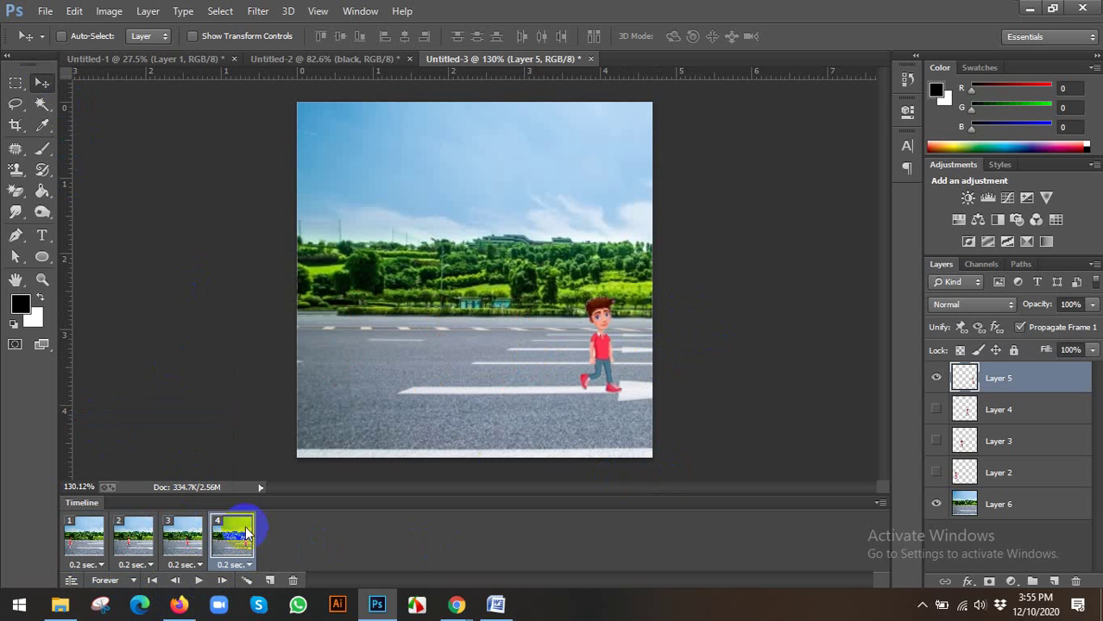
pyautogui.moveTo(596, 337)
pyautogui.mouseDown()
pyautogui.moveTo(658, 337)
pyautogui.moveTo(594, 342)
pyautogui.mouseUp()
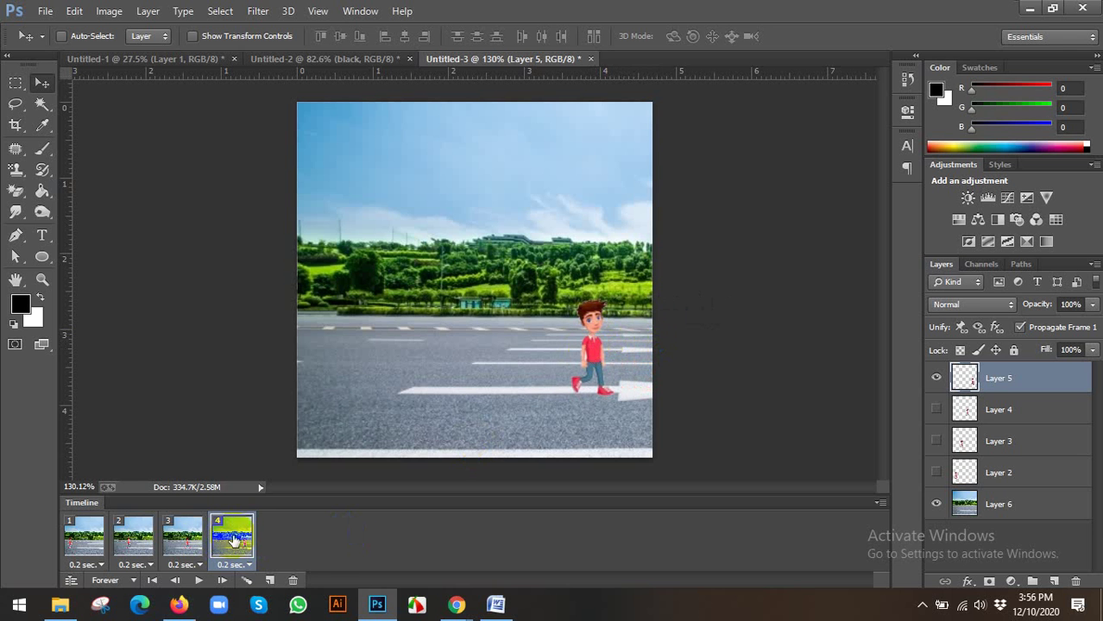
pyautogui.click(268, 578)
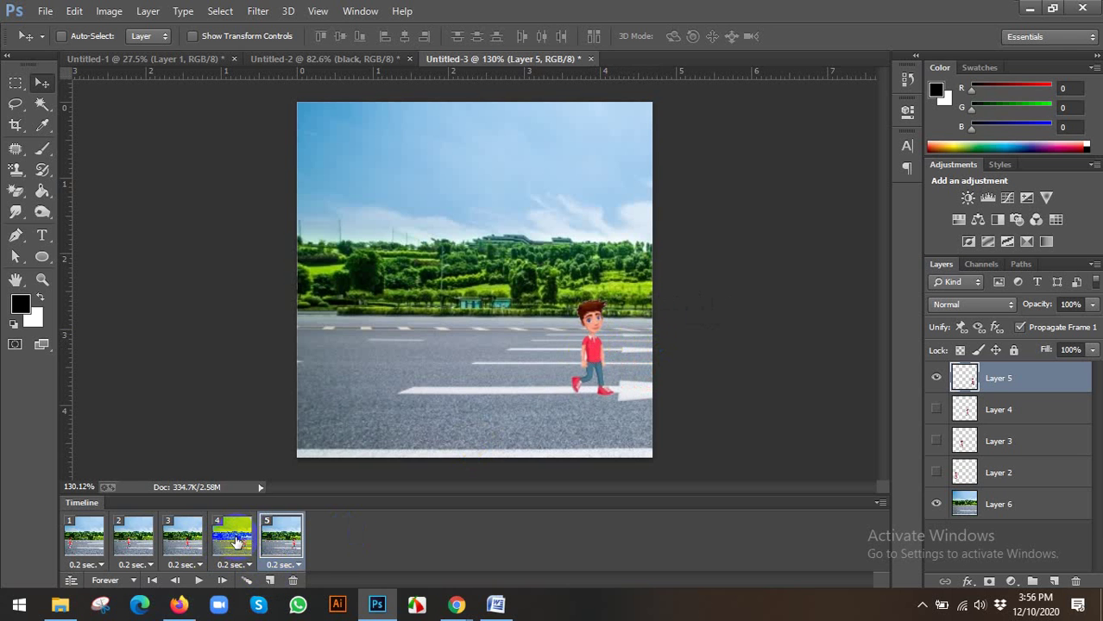
pyautogui.click(237, 542)
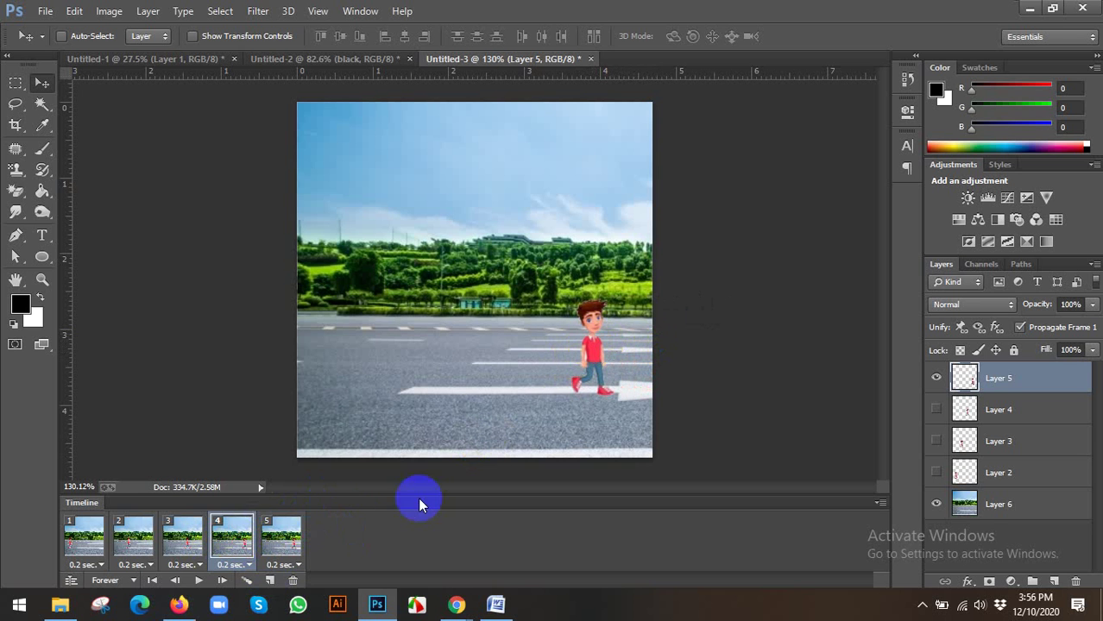
pyautogui.click(283, 531)
pyautogui.moveTo(597, 354); pyautogui.dragTo(673, 353)
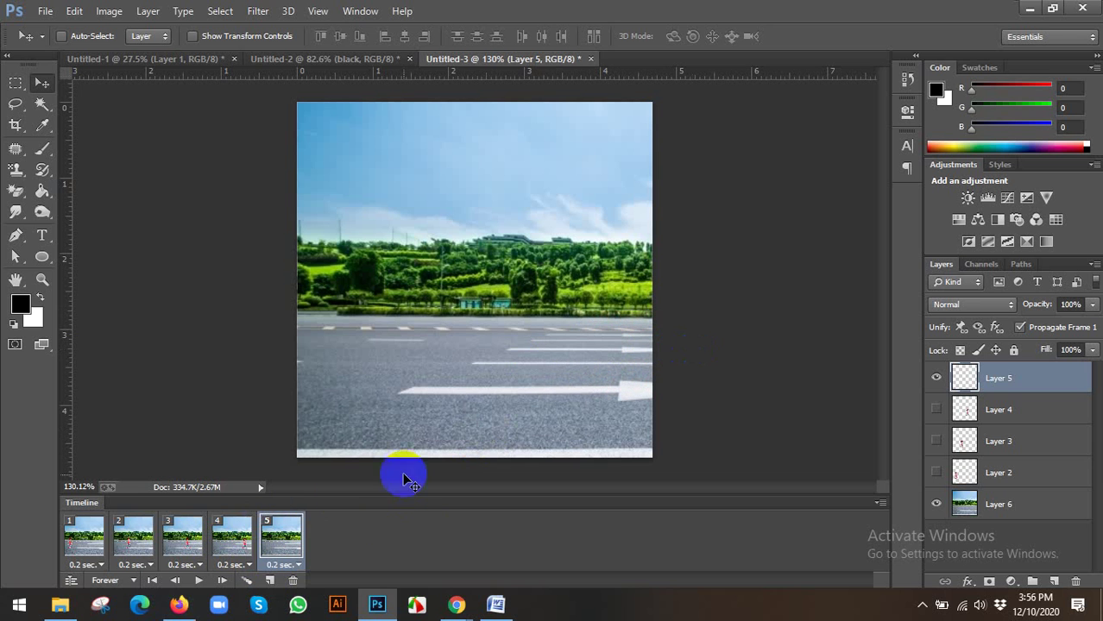
# Step: Tween between frames 4 and 5, adding 4 in-between frames across all layers
pyautogui.rightClick(237, 541)
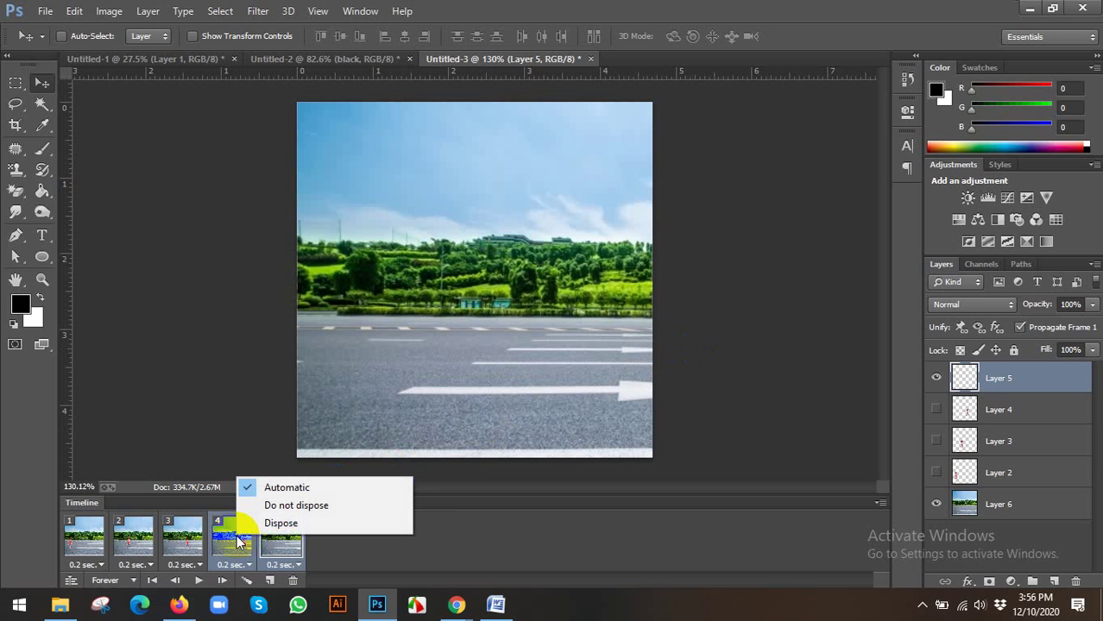
pyautogui.click(248, 584)
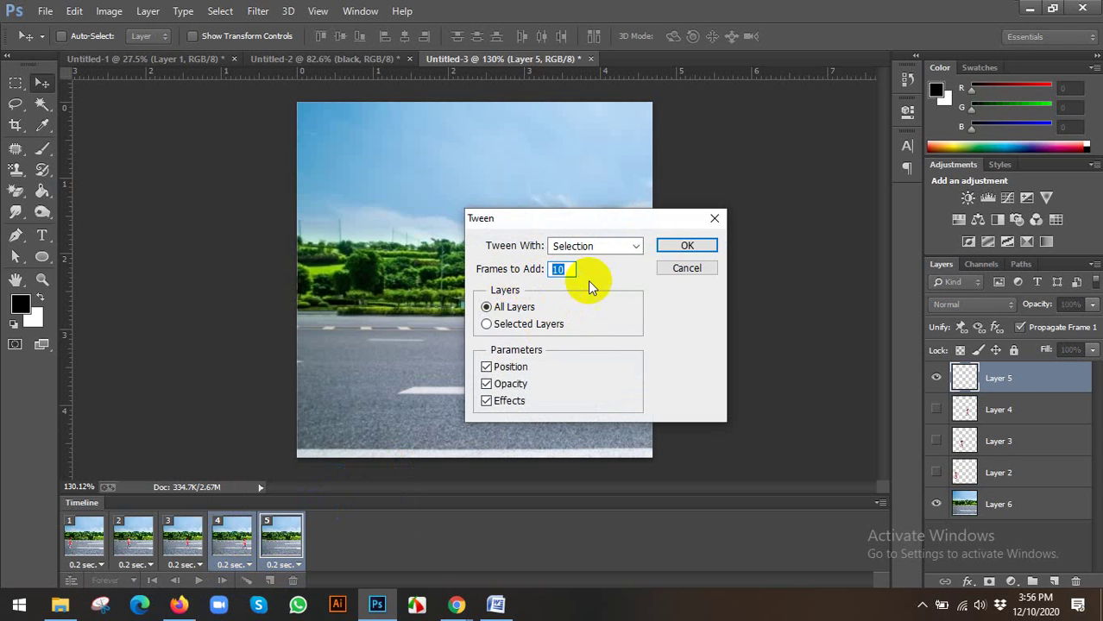
pyautogui.write('4')
pyautogui.click(700, 245)
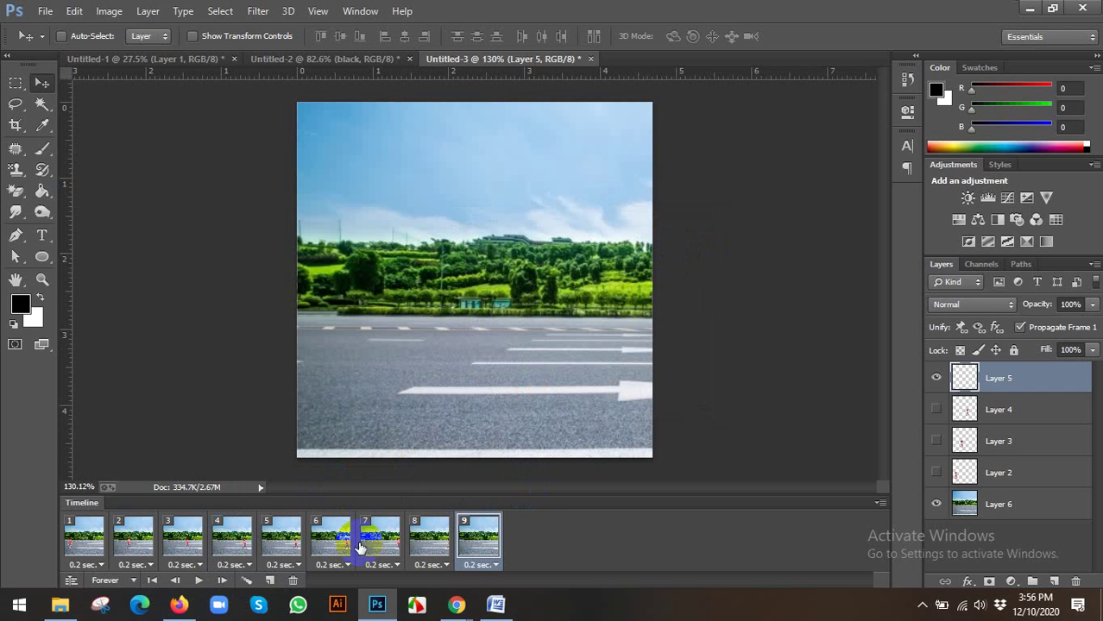
# Step: Select frames 1 to 9 and play the animation to preview the figure walking out of the scene
pyautogui.click(90, 539)
pyautogui.keyDown('shift'); pyautogui.click(490, 545); pyautogui.keyUp('shift')
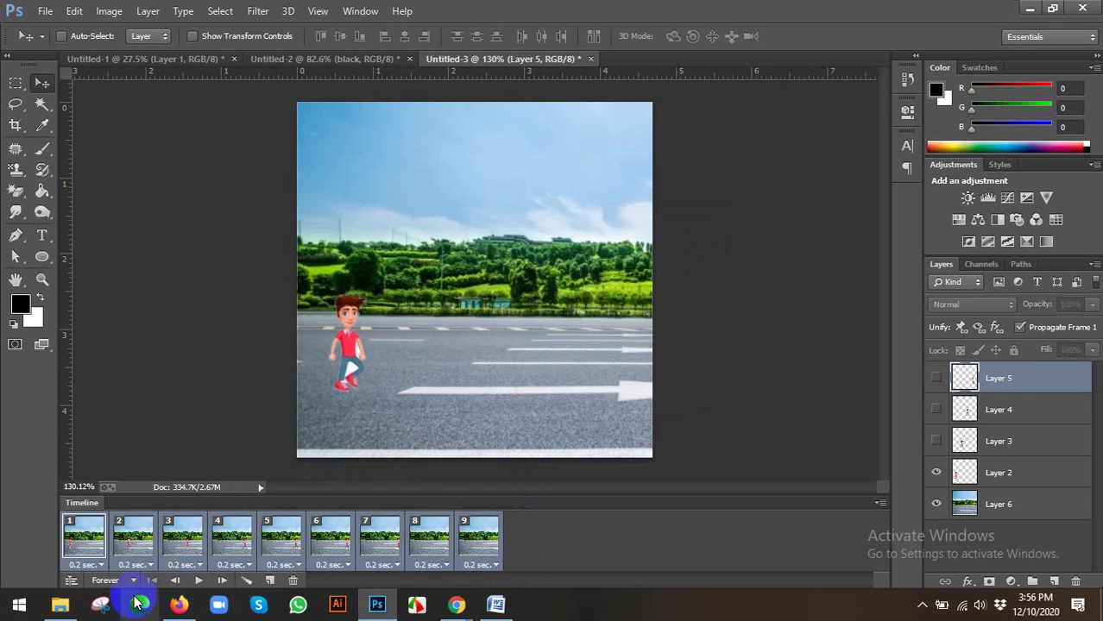
pyautogui.click(198, 580)
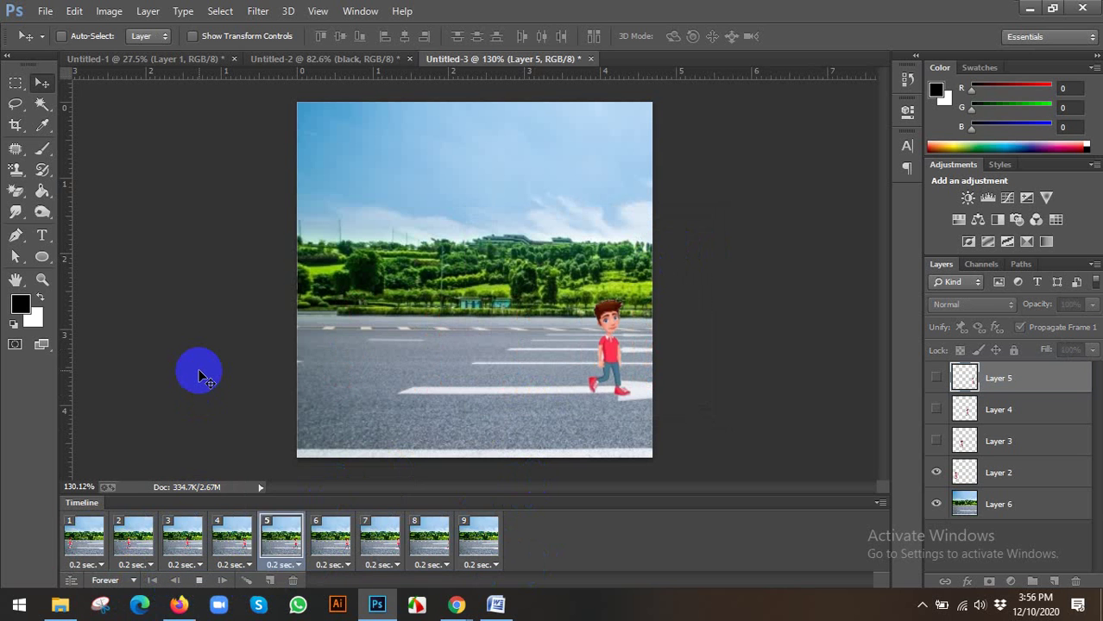
# Step: Duplicate frame 1 and, in the copy, move Layer 2's figure right to the tail of the large white road arrow
pyautogui.click(101, 537)
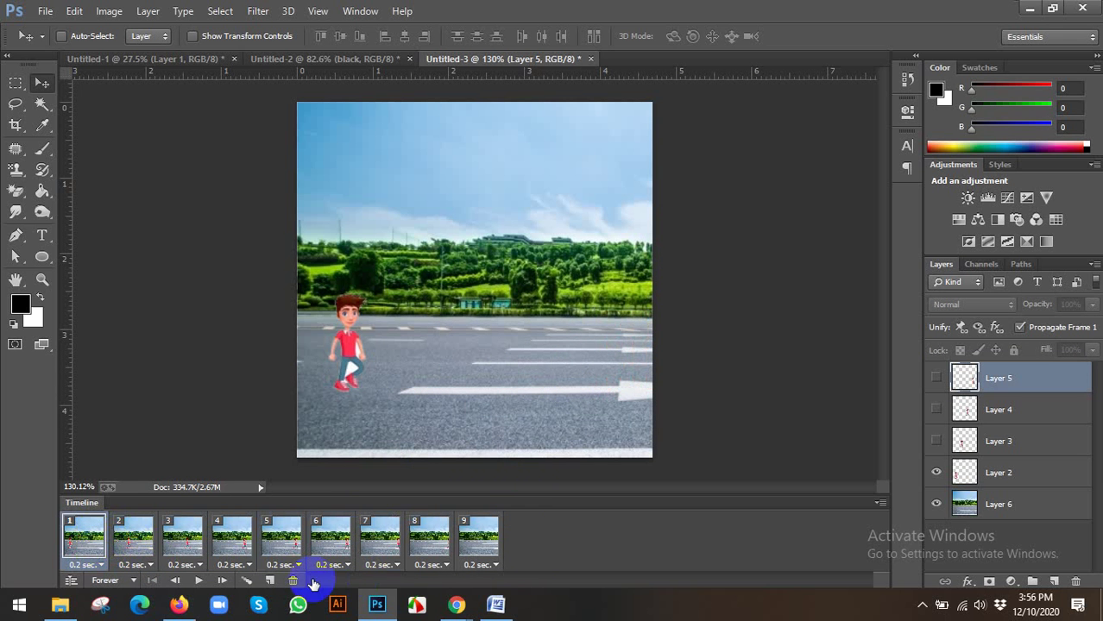
pyautogui.click(269, 581)
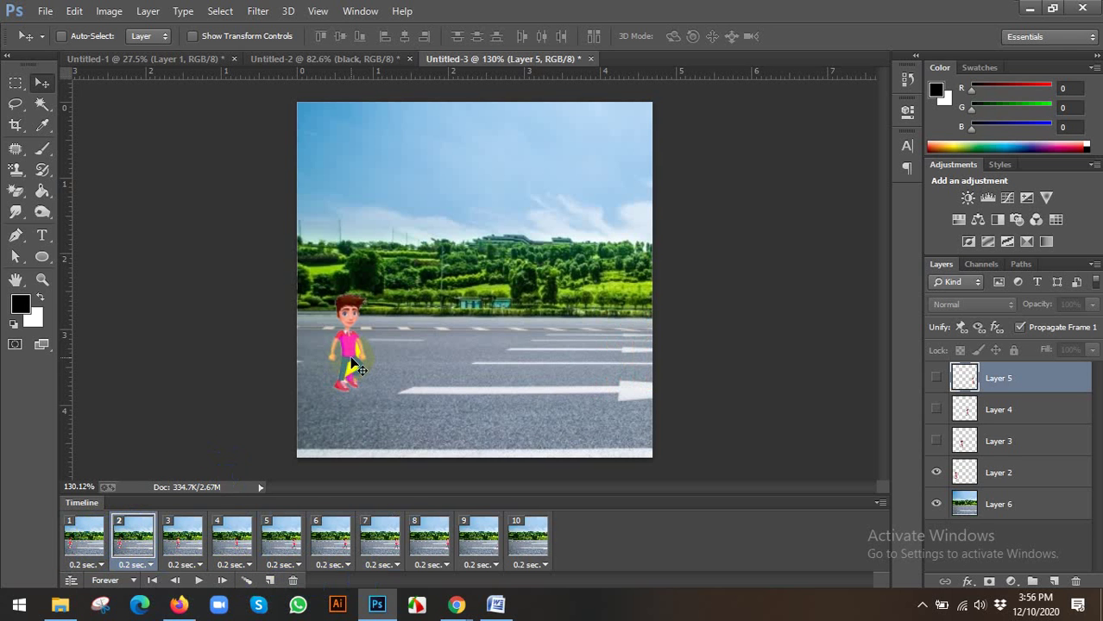
pyautogui.moveTo(352, 362); pyautogui.dragTo(402, 345)
pyautogui.click(983, 472)
# Step: Tween between frames 1 and 2, adding 4 in-between frames with position, opacity and effects included
pyautogui.keyDown('shift'); pyautogui.click(90, 535); pyautogui.keyUp('shift')
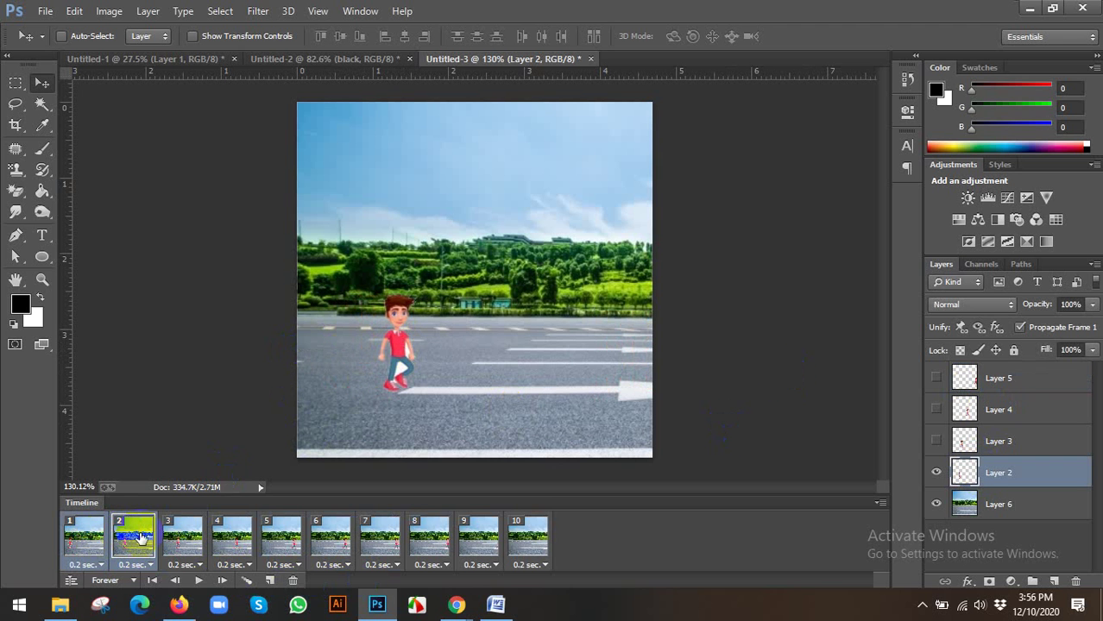
pyautogui.click(246, 584)
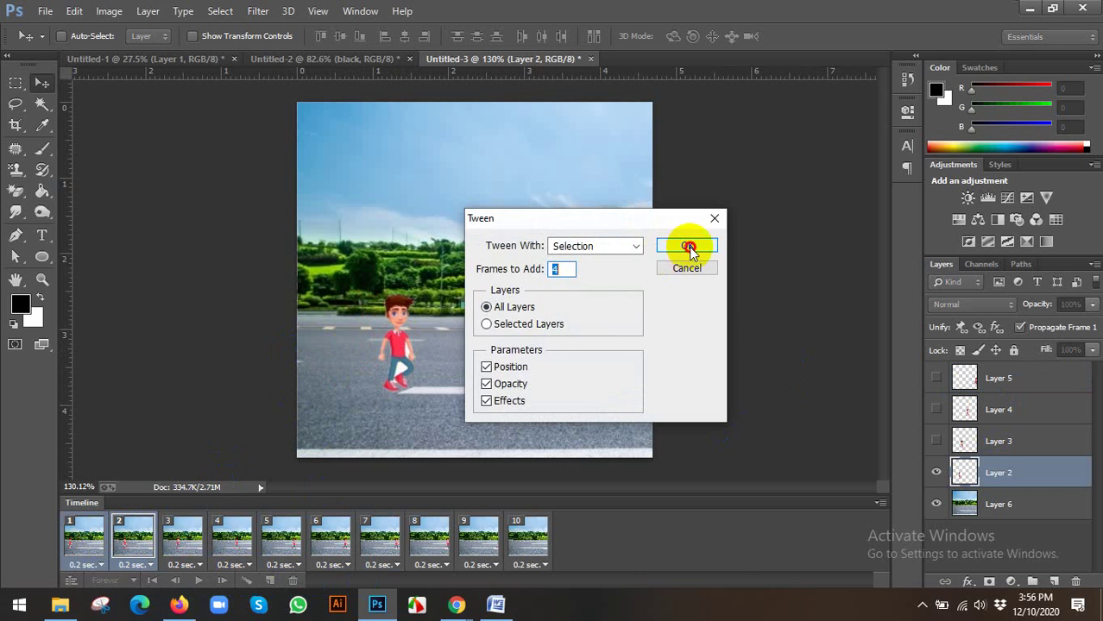
pyautogui.click(688, 245)
# Step: Play the extended animation from frame 1 to preview it, and stop on frame 2
pyautogui.click(76, 537)
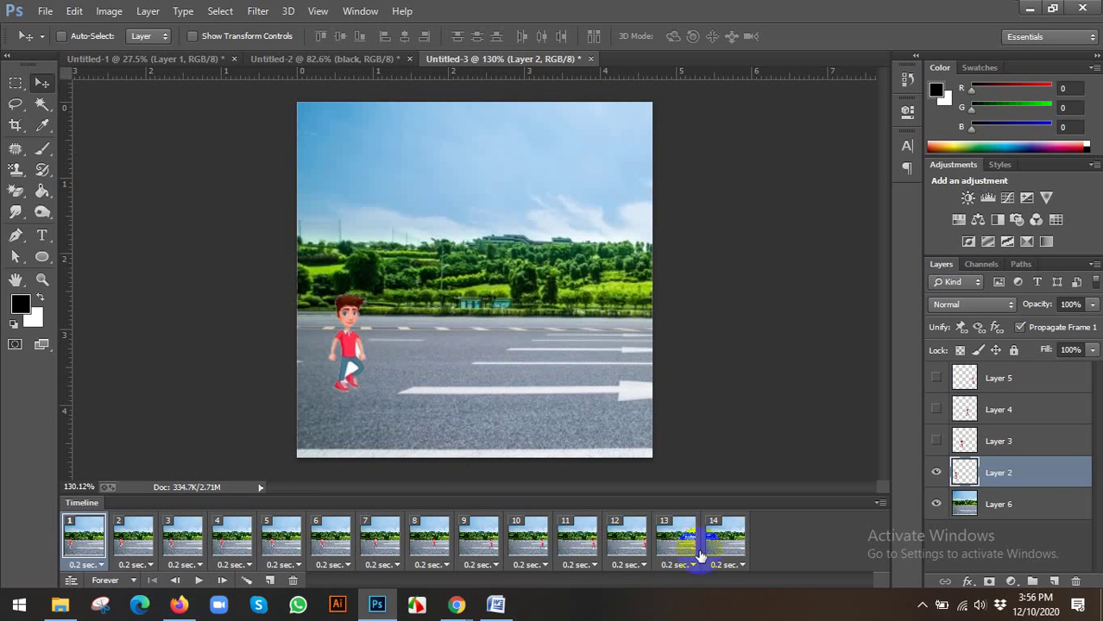
pyautogui.click(198, 579)
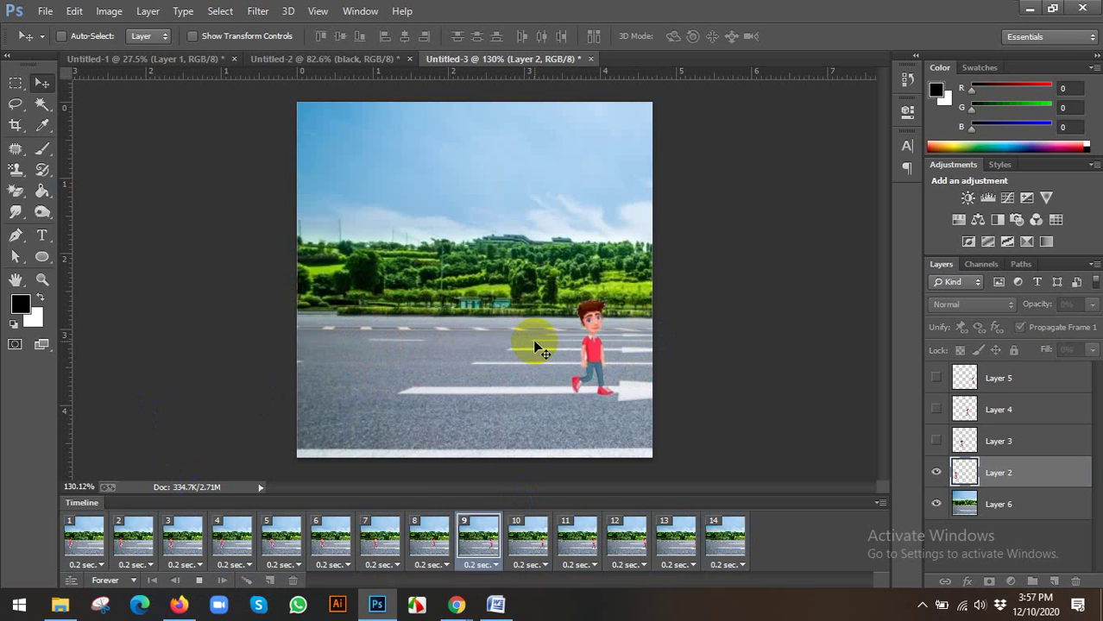
pyautogui.click(79, 534)
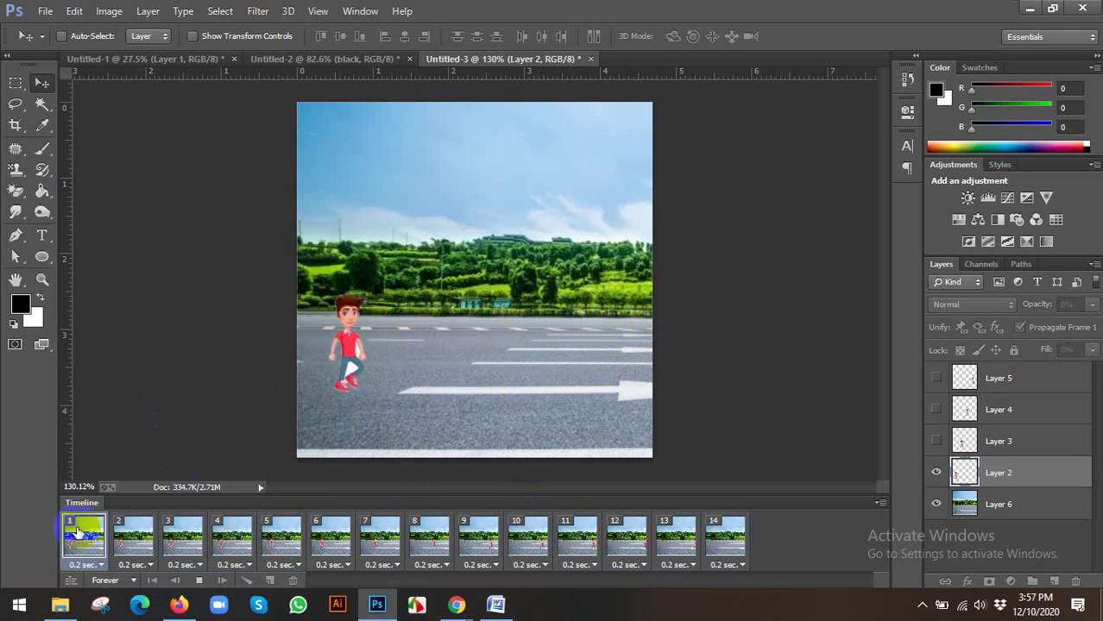
pyautogui.click(145, 534)
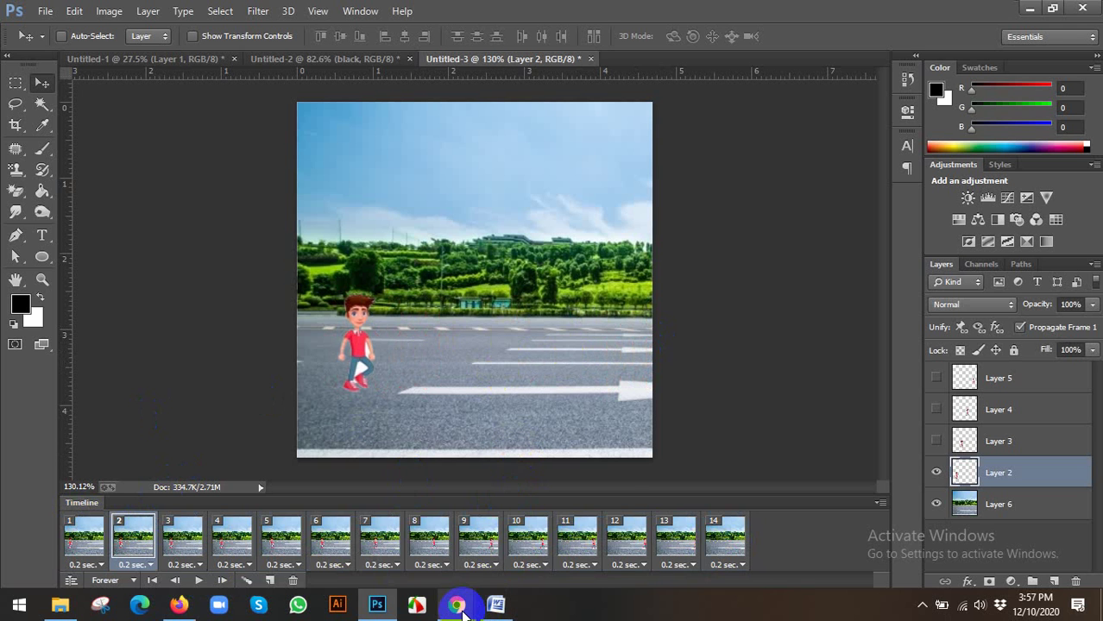
pyautogui.moveTo(458, 609)
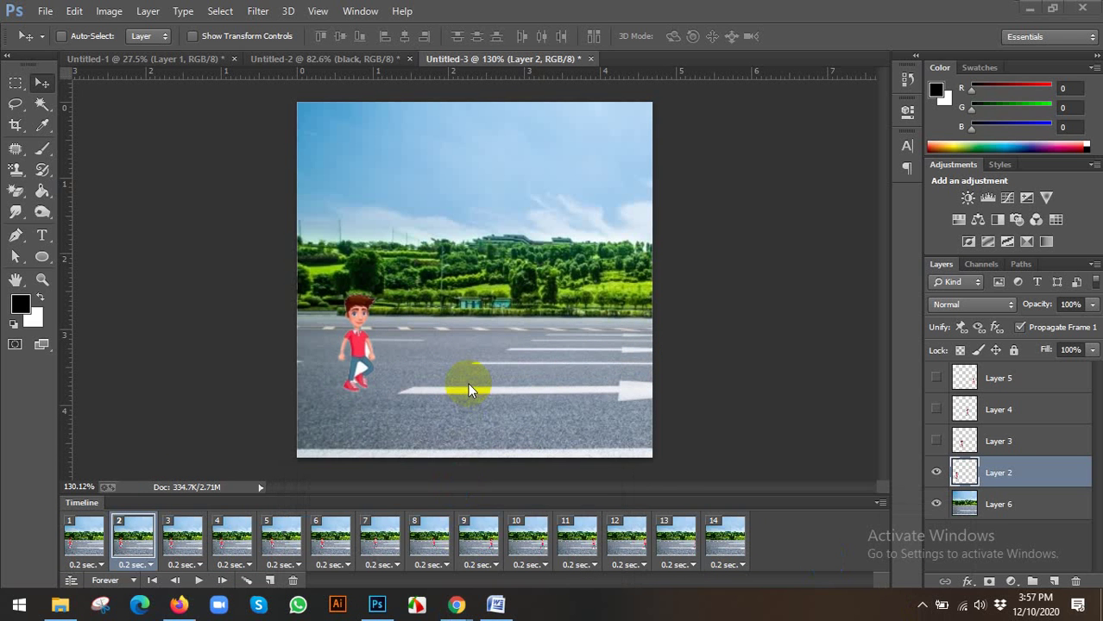
pyautogui.scroll(-1, 470, 387)
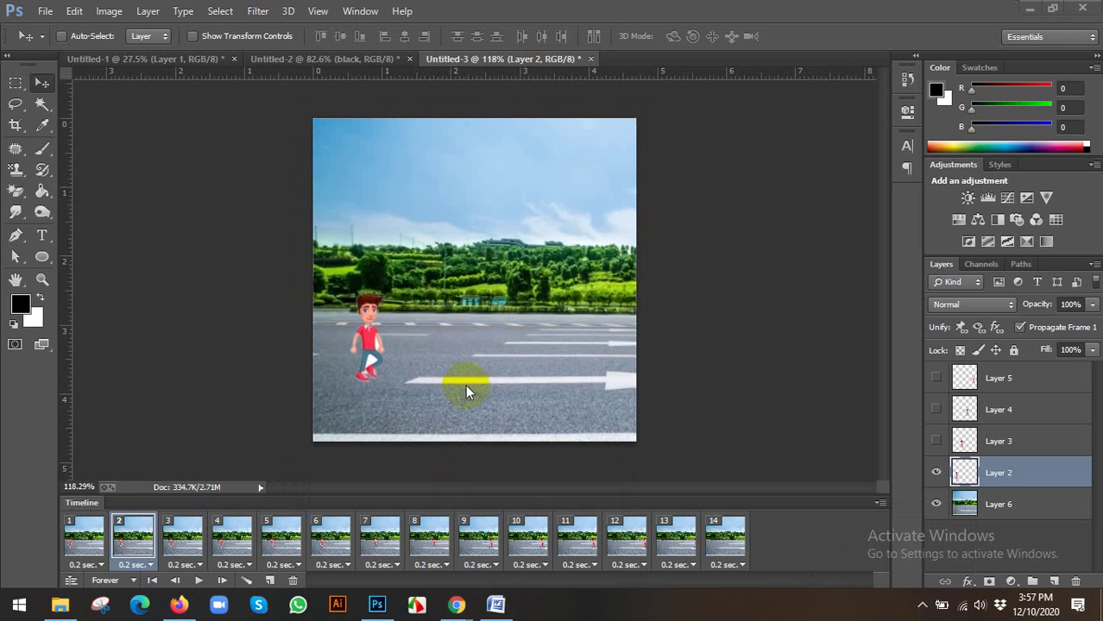